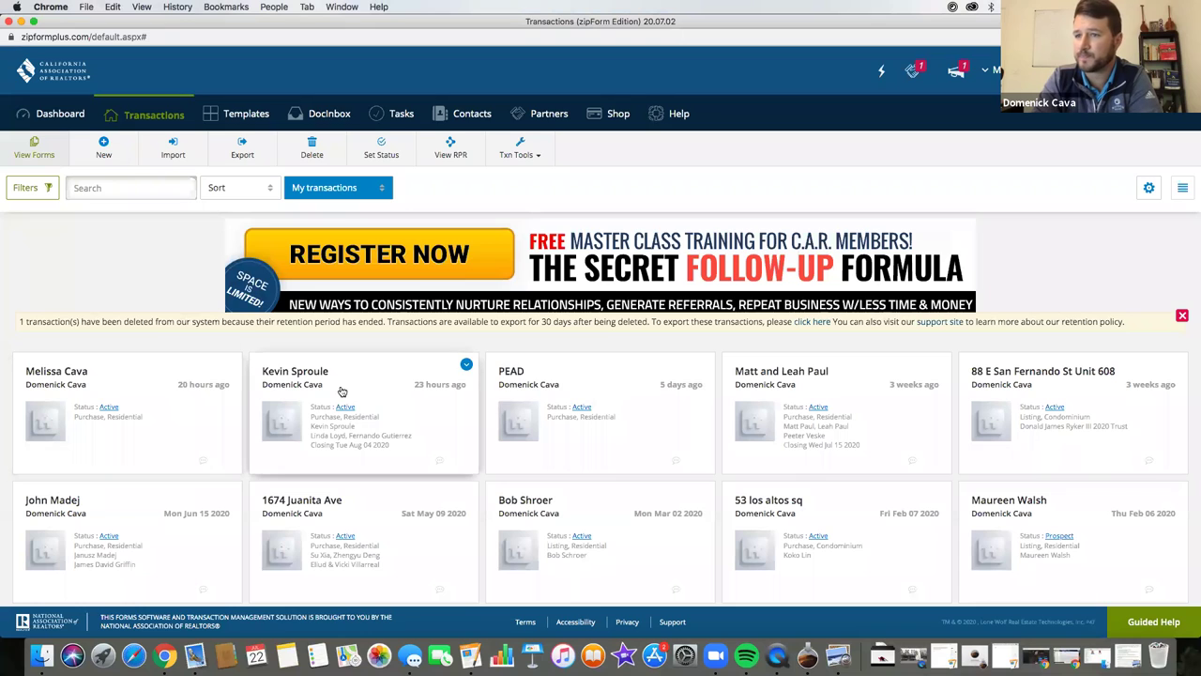
- Open the transaction's Coronavirus Property Entry Advisory form and select its Property Address field
click(174, 402)
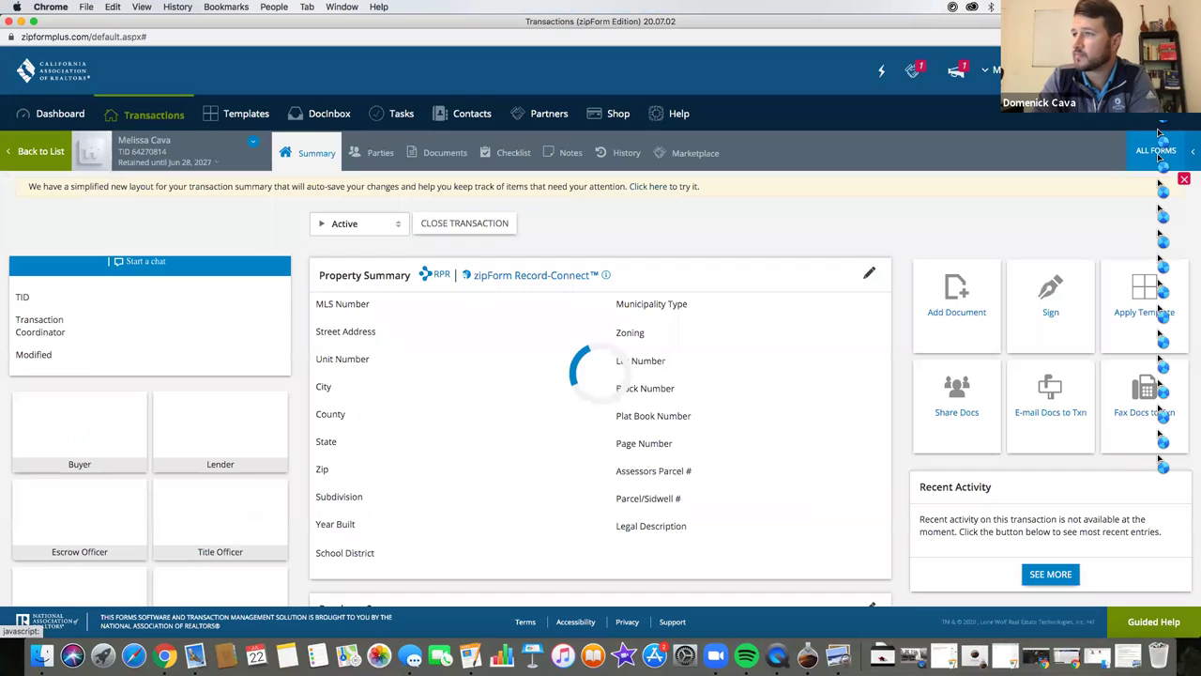
click(1159, 150)
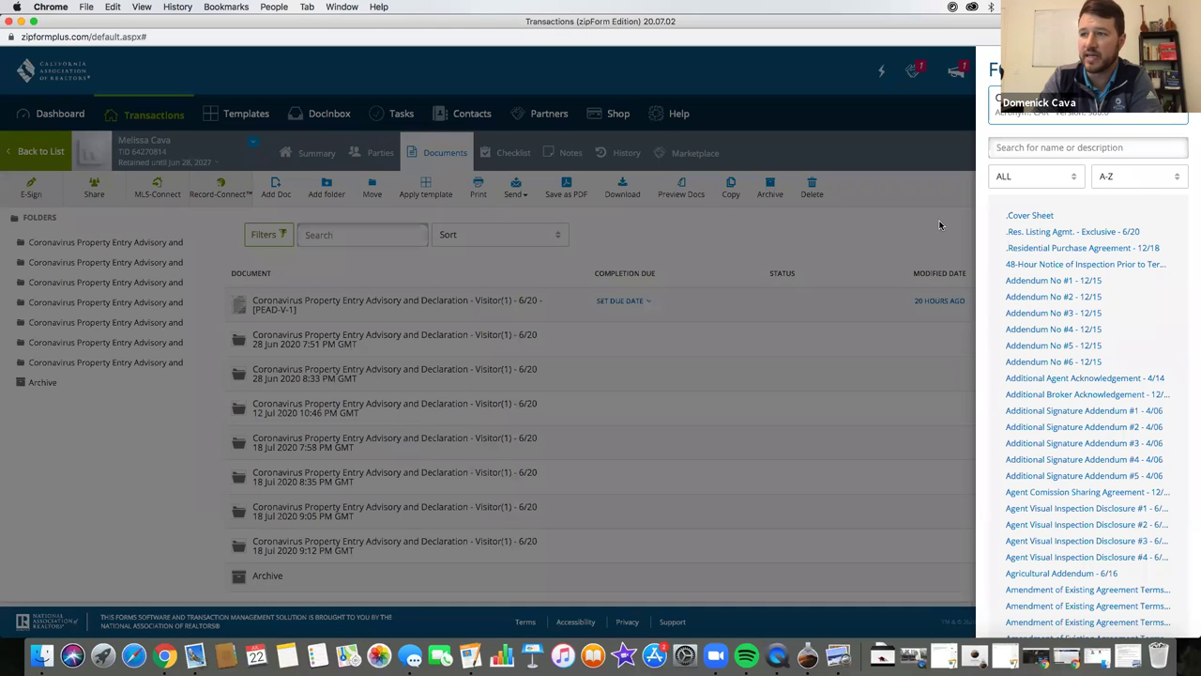
click(427, 272)
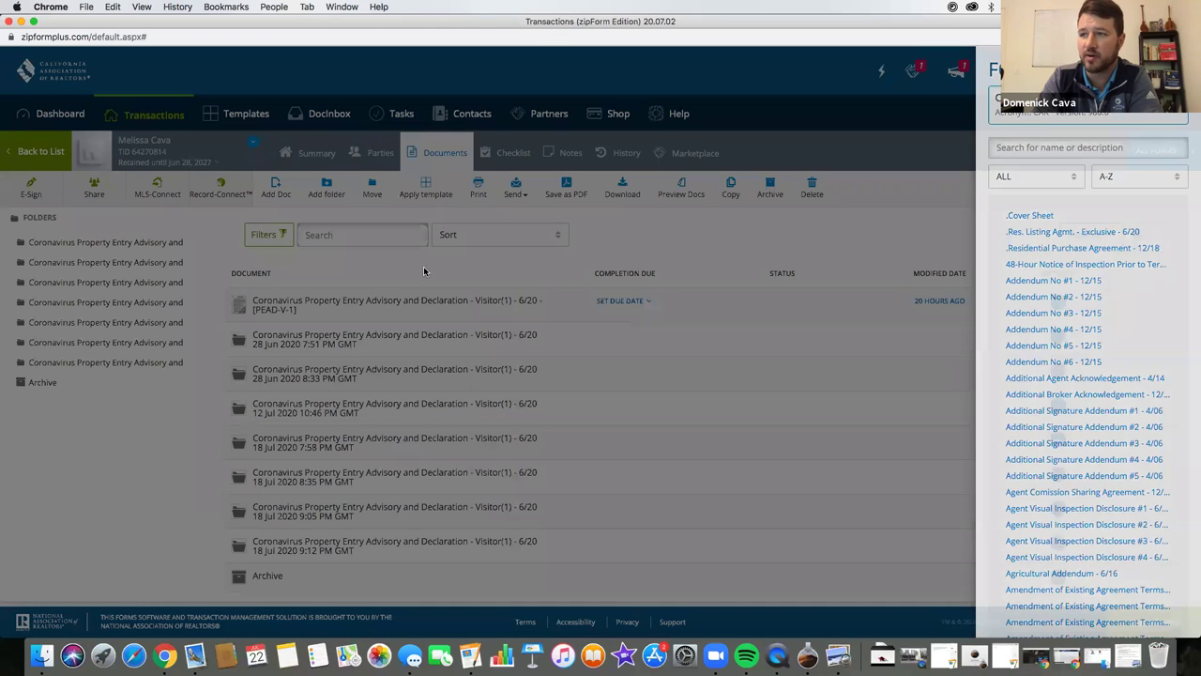
click(372, 300)
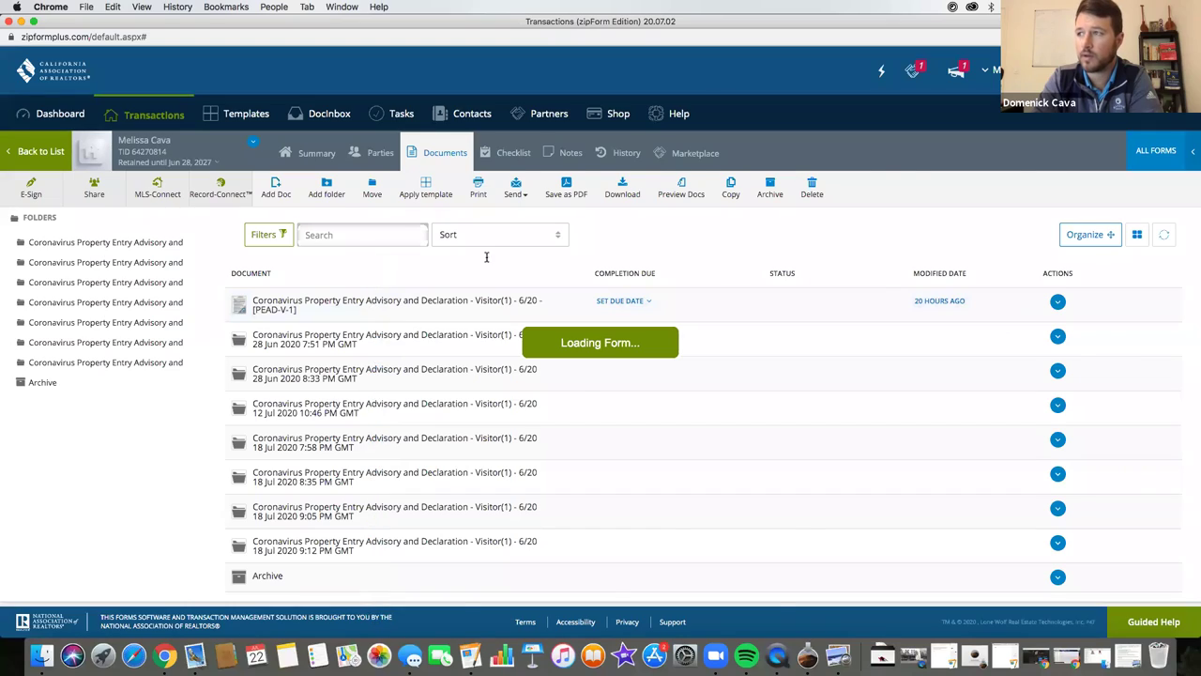
scroll(486, 280, down, 20)
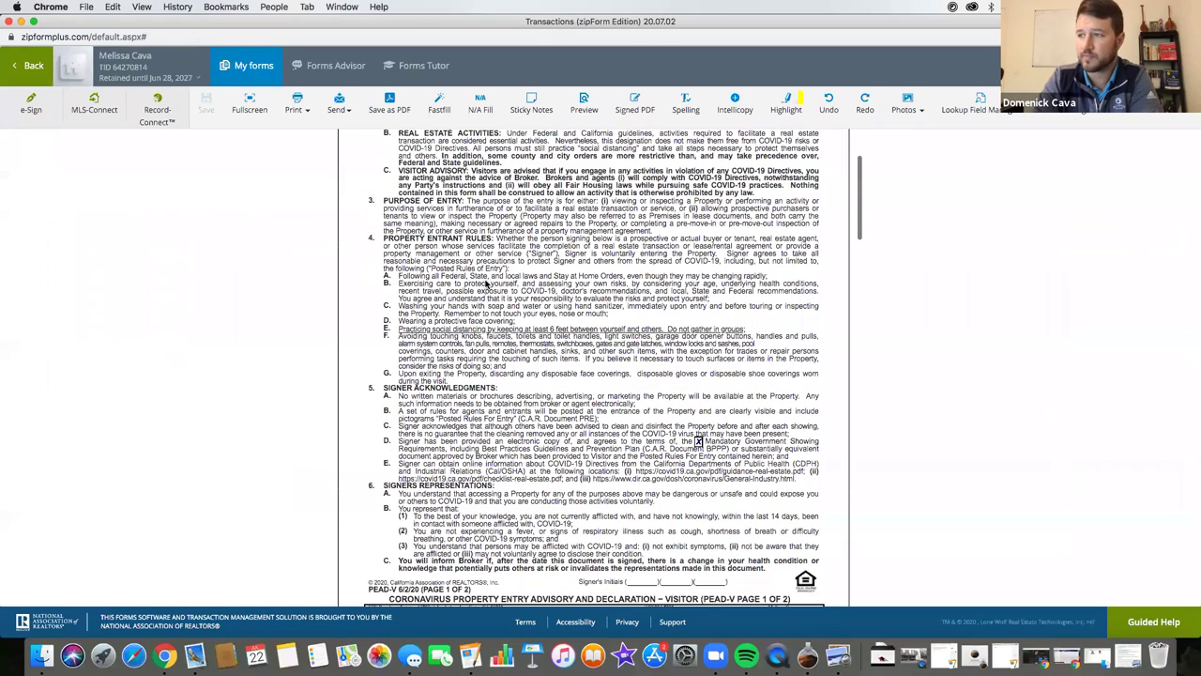
scroll(485, 279, up, 8)
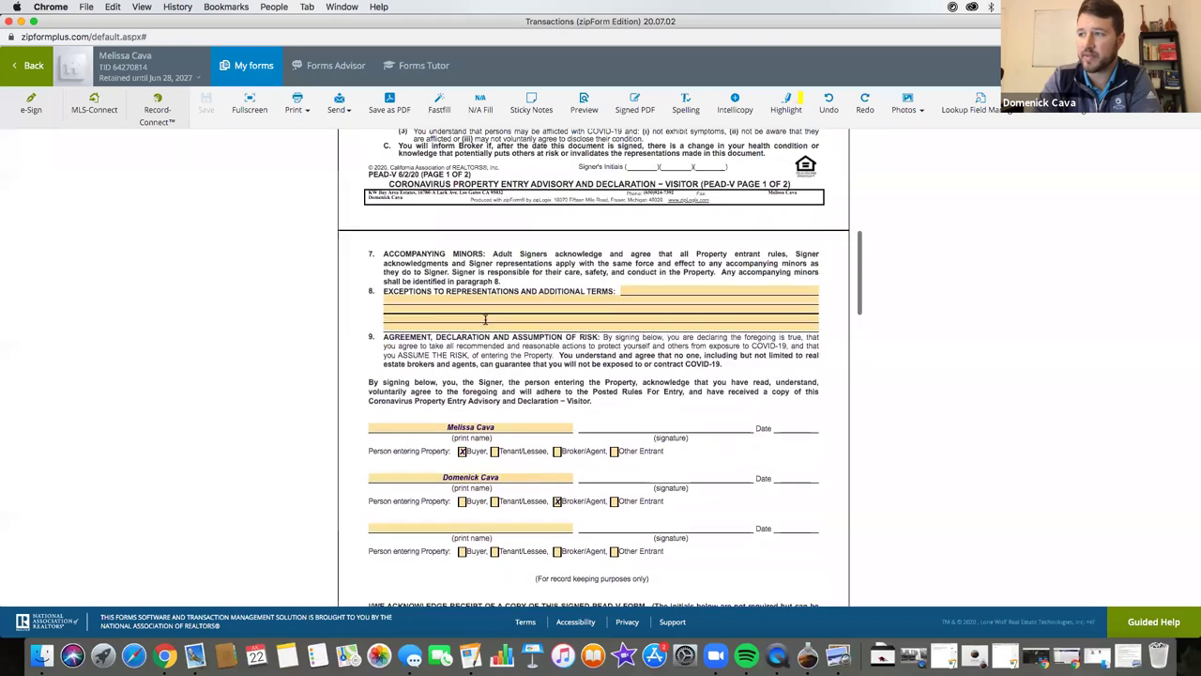
scroll(449, 208, up, 5)
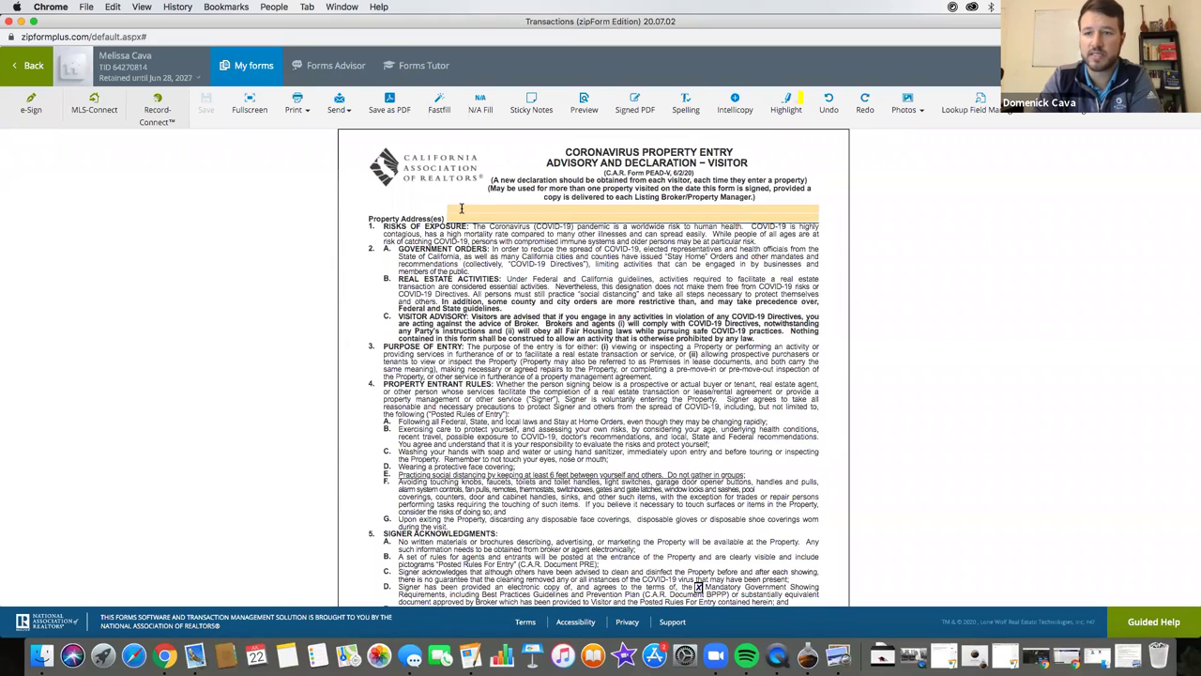
click(458, 209)
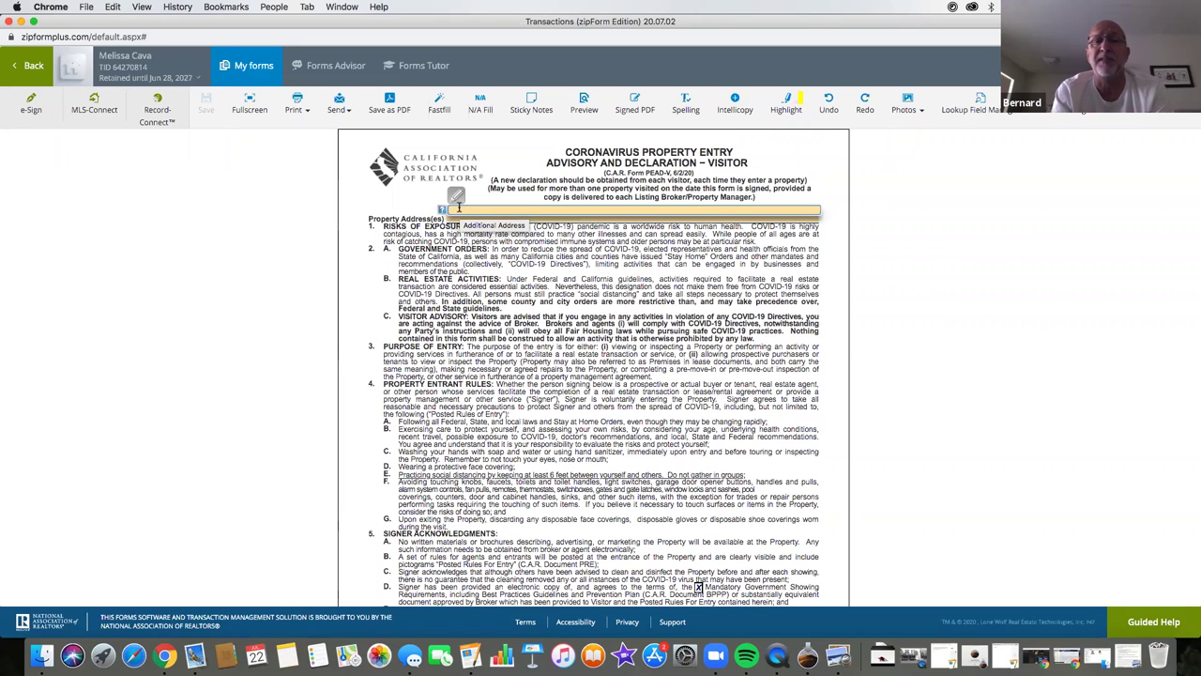
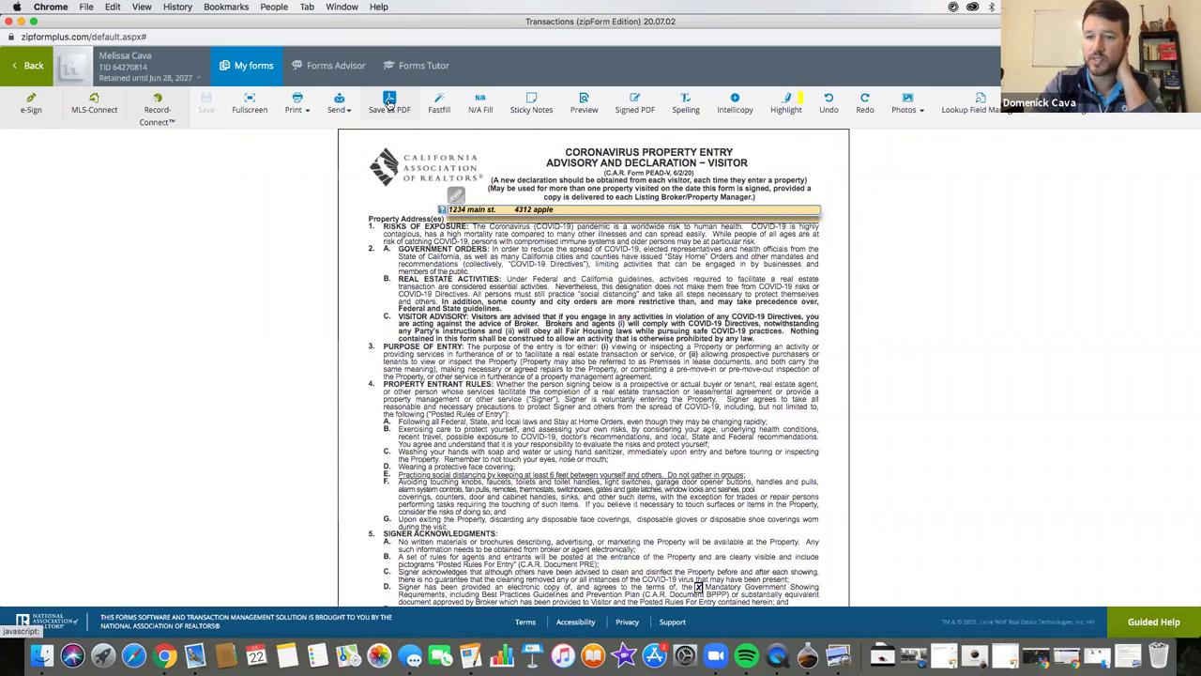
- Download the filled form as a PDF to this computer, then erase the Property Address text
click(390, 103)
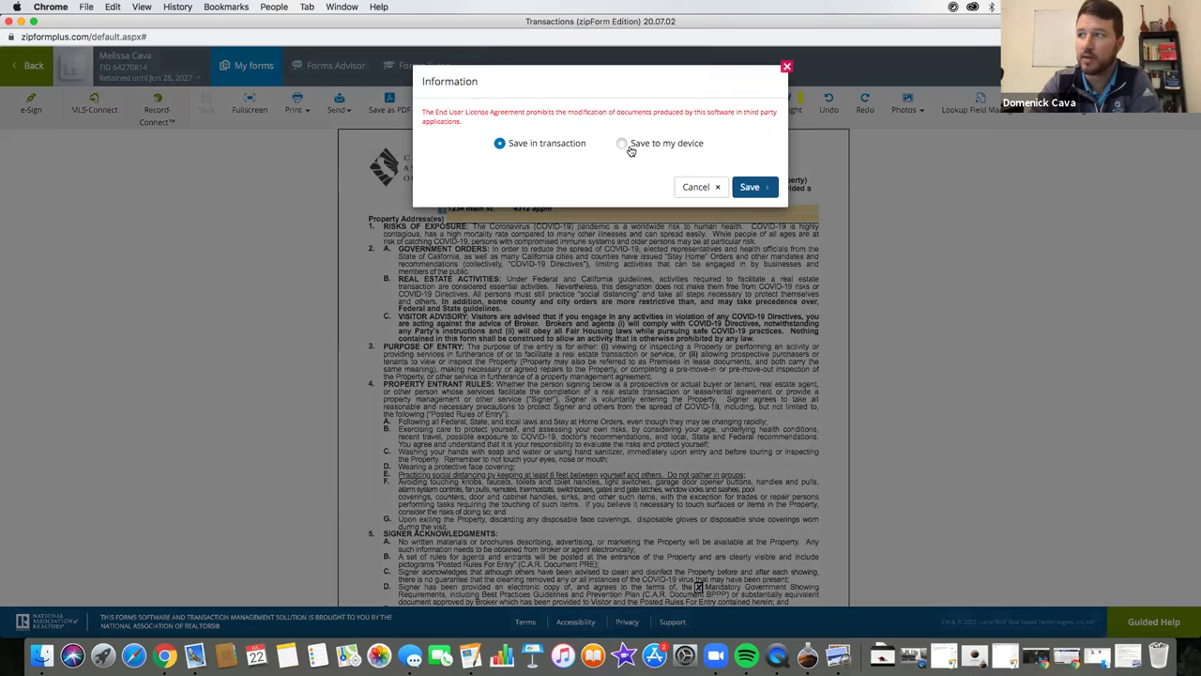
click(622, 143)
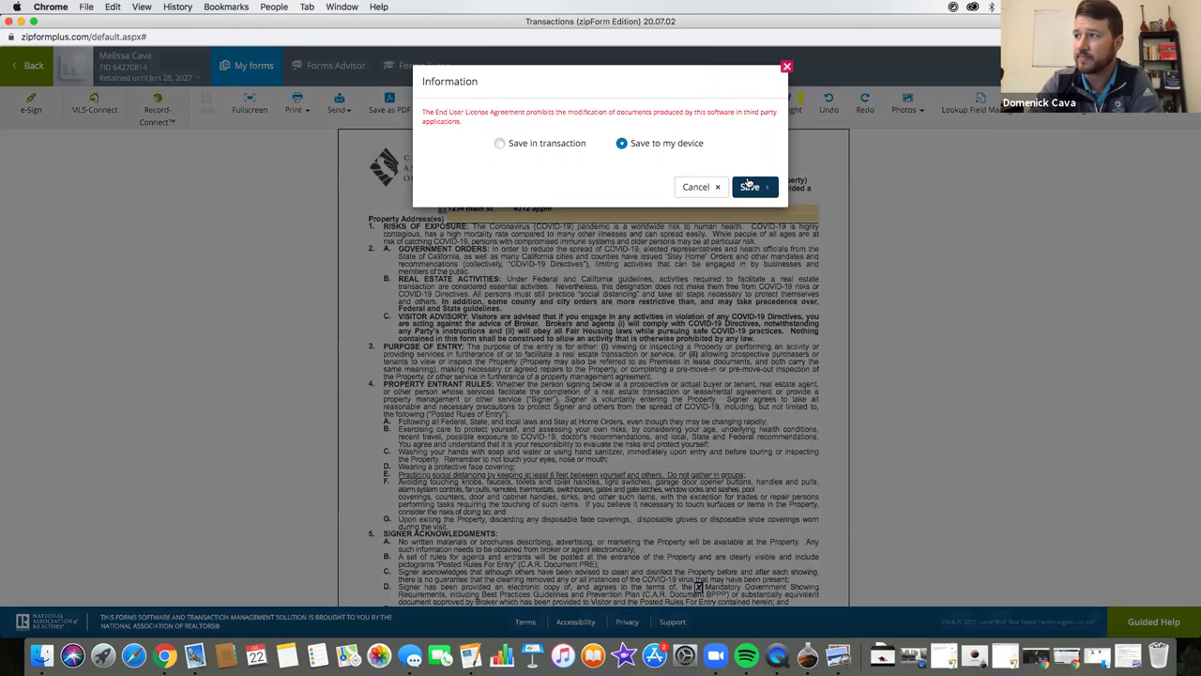
click(748, 187)
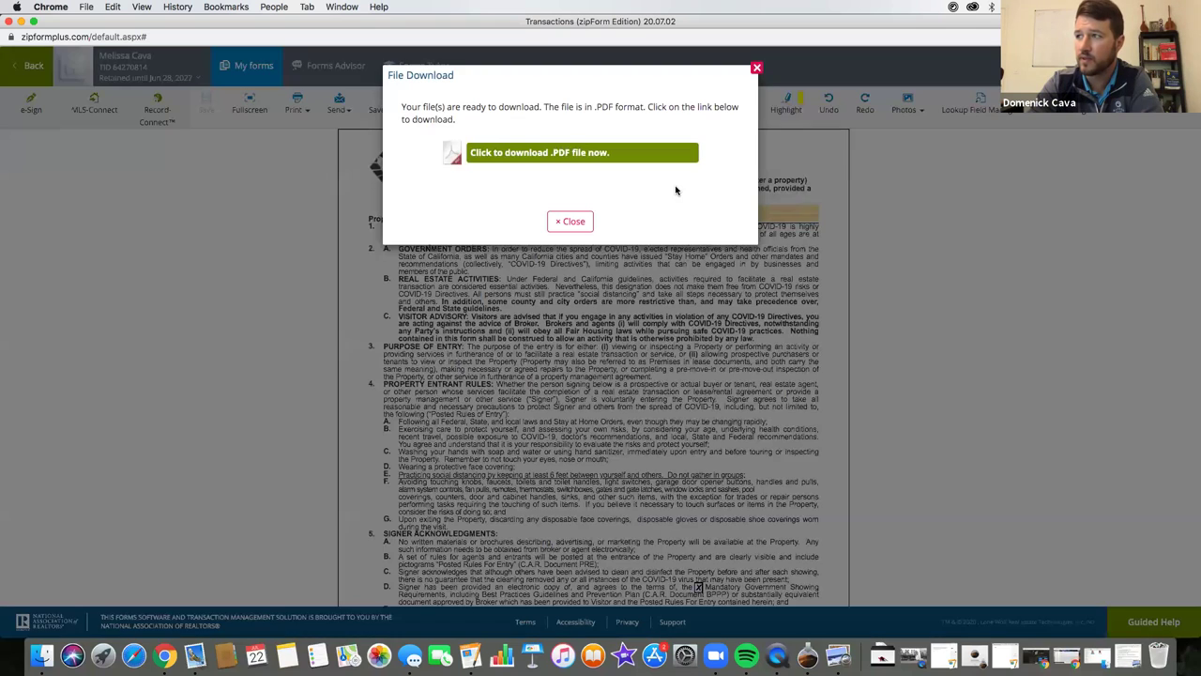
click(563, 152)
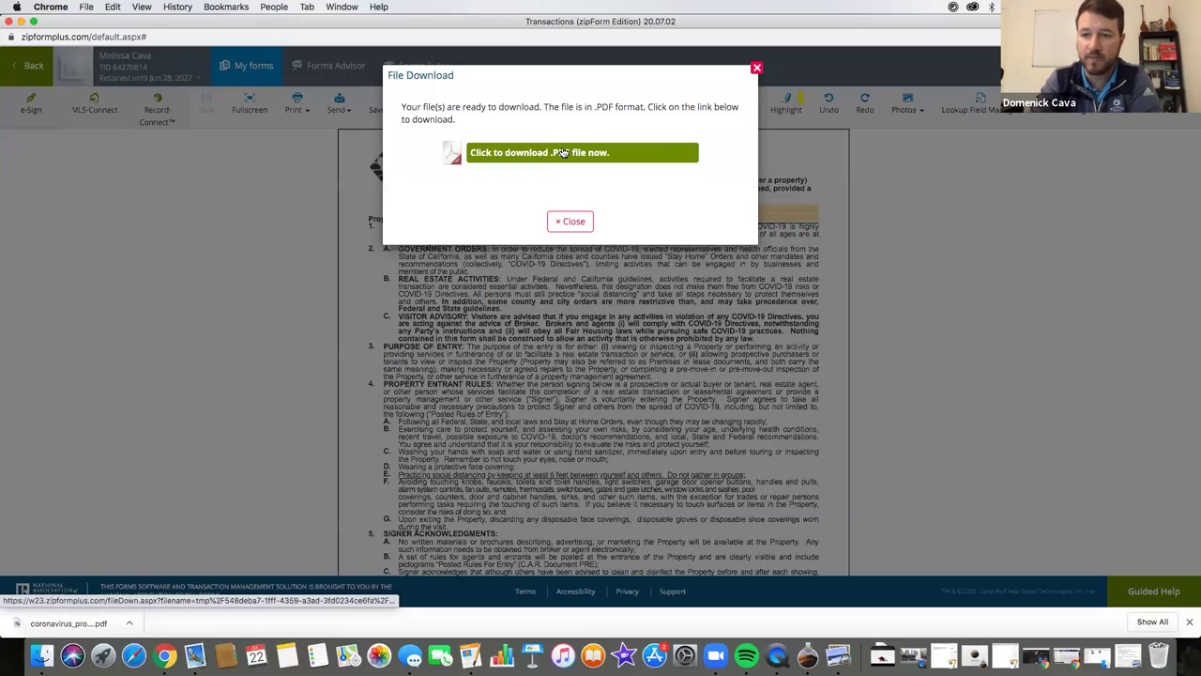
click(757, 68)
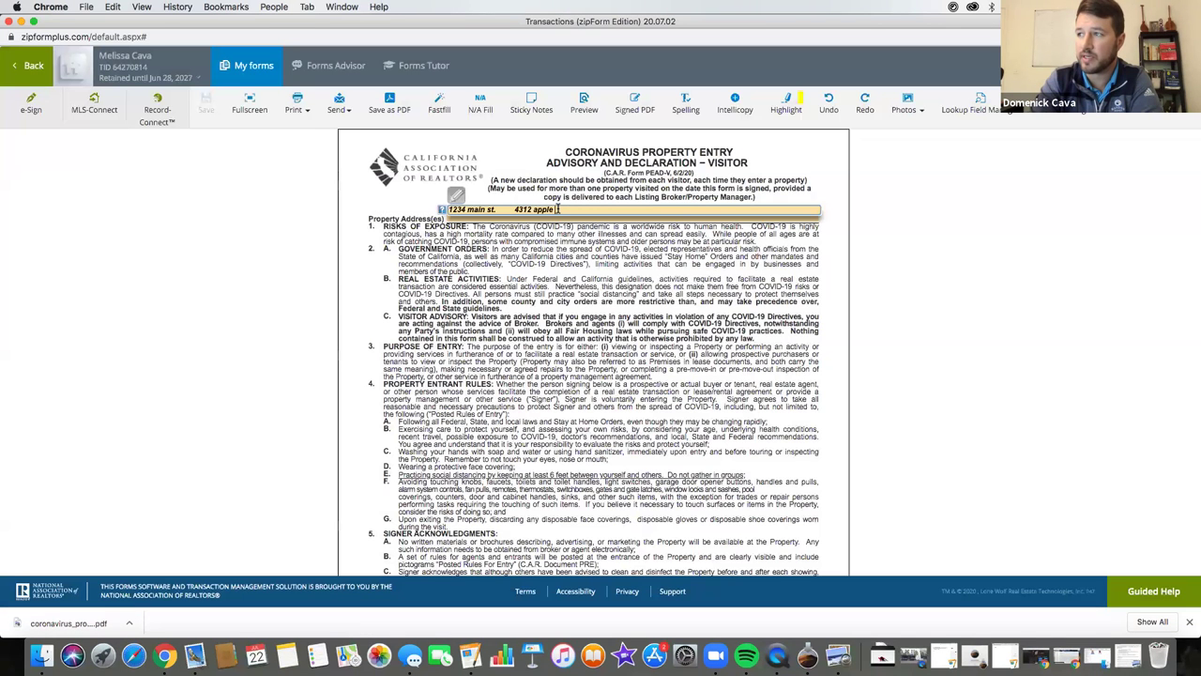
click(557, 210)
key(BackSpace)
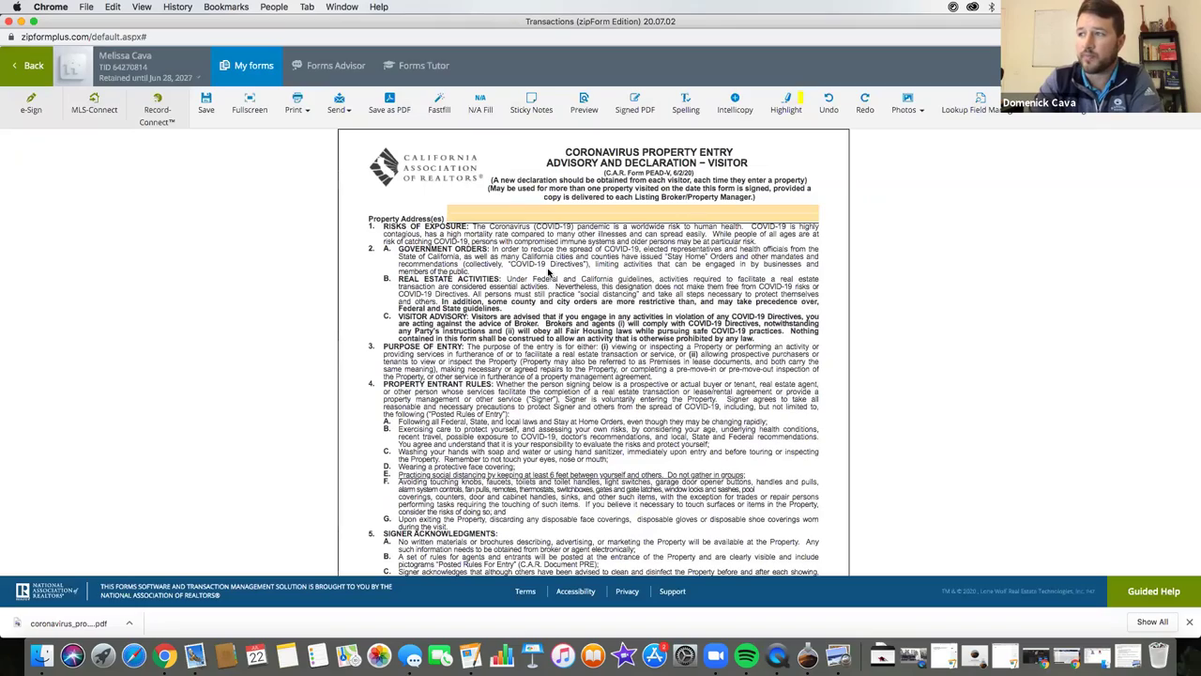
- Scroll through both pages of the blank form, then show all windows in Mission Control
scroll(525, 261, down, 1)
scroll(527, 262, down, 10)
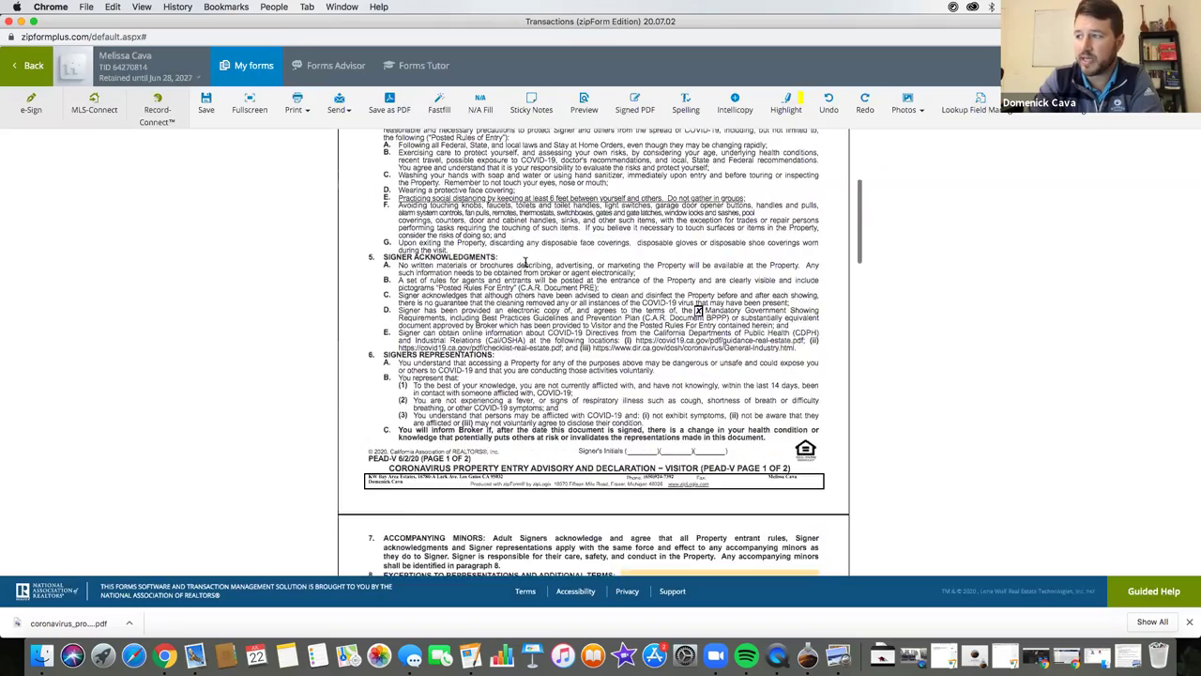
scroll(496, 347, down, 4)
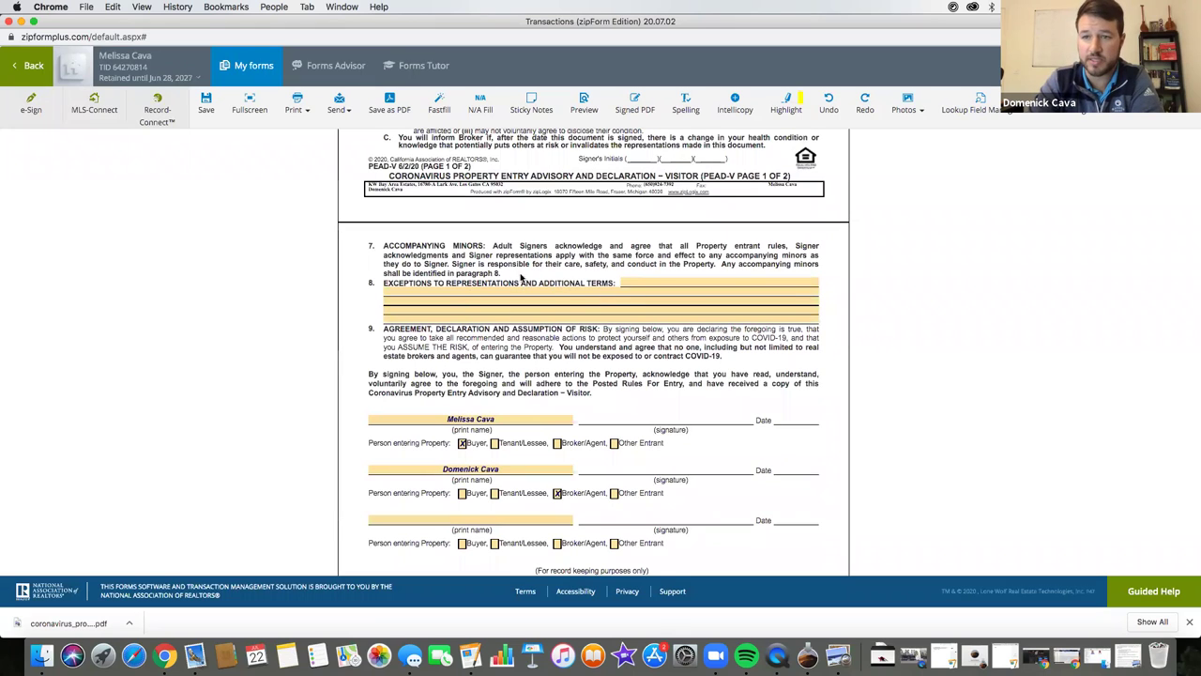
scroll(523, 319, down, 4)
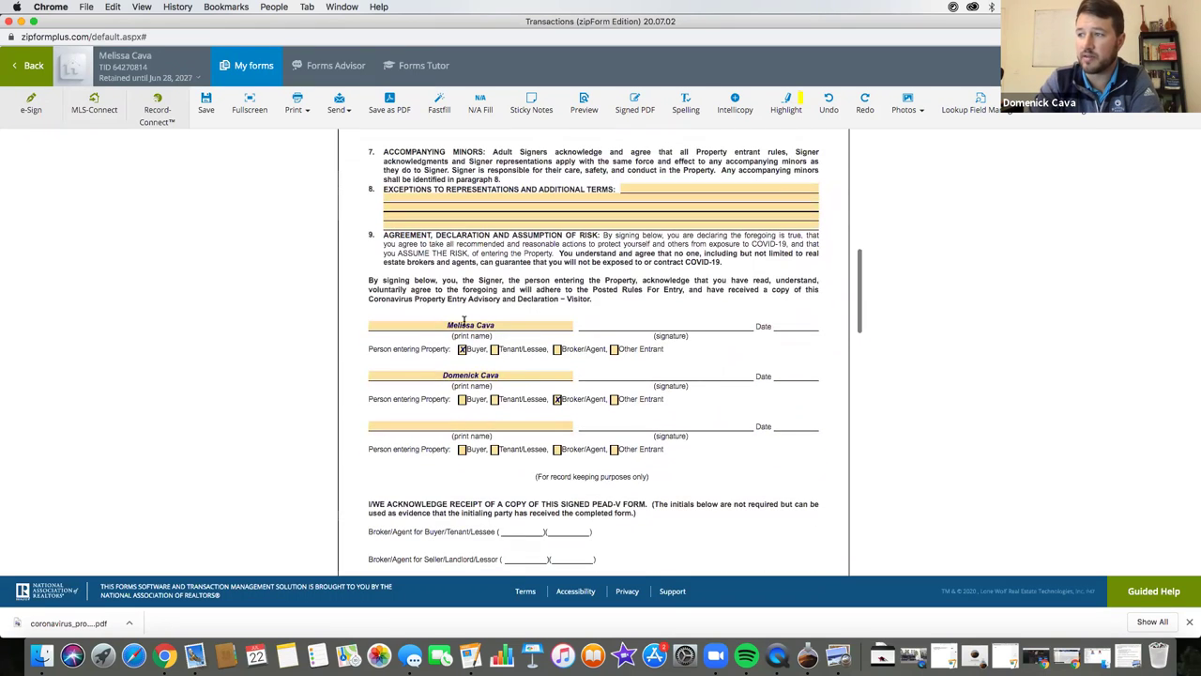
scroll(531, 343, down, 15)
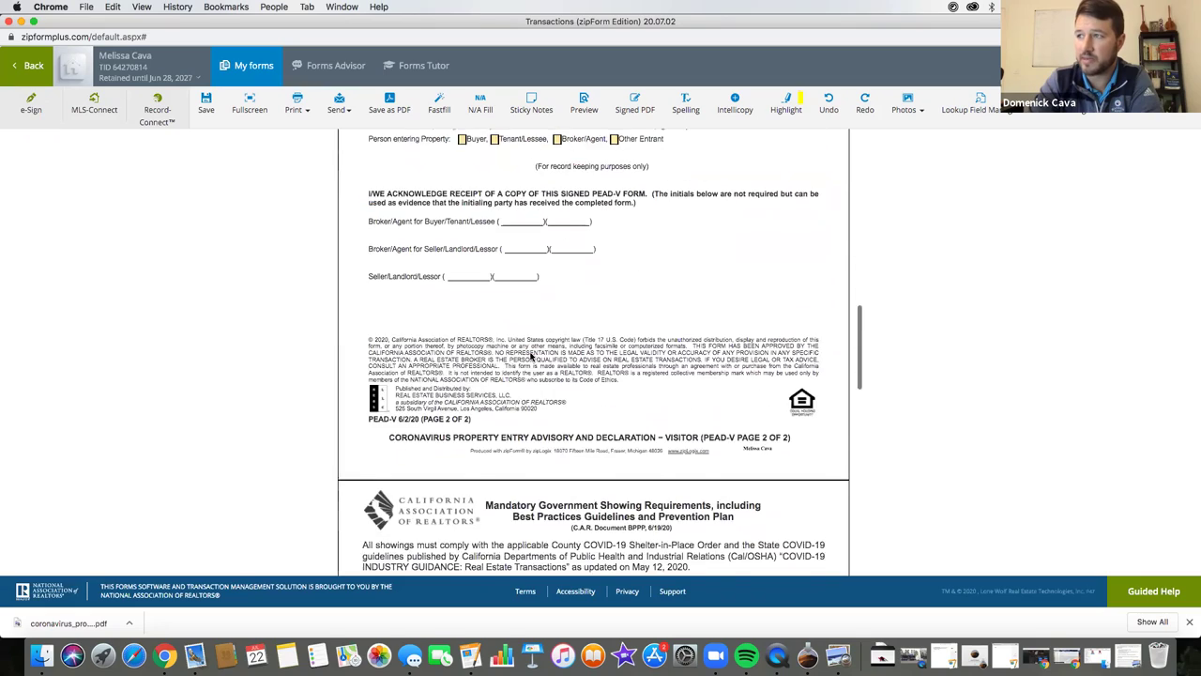
scroll(530, 365, down, 5)
scroll(469, 328, up, 20)
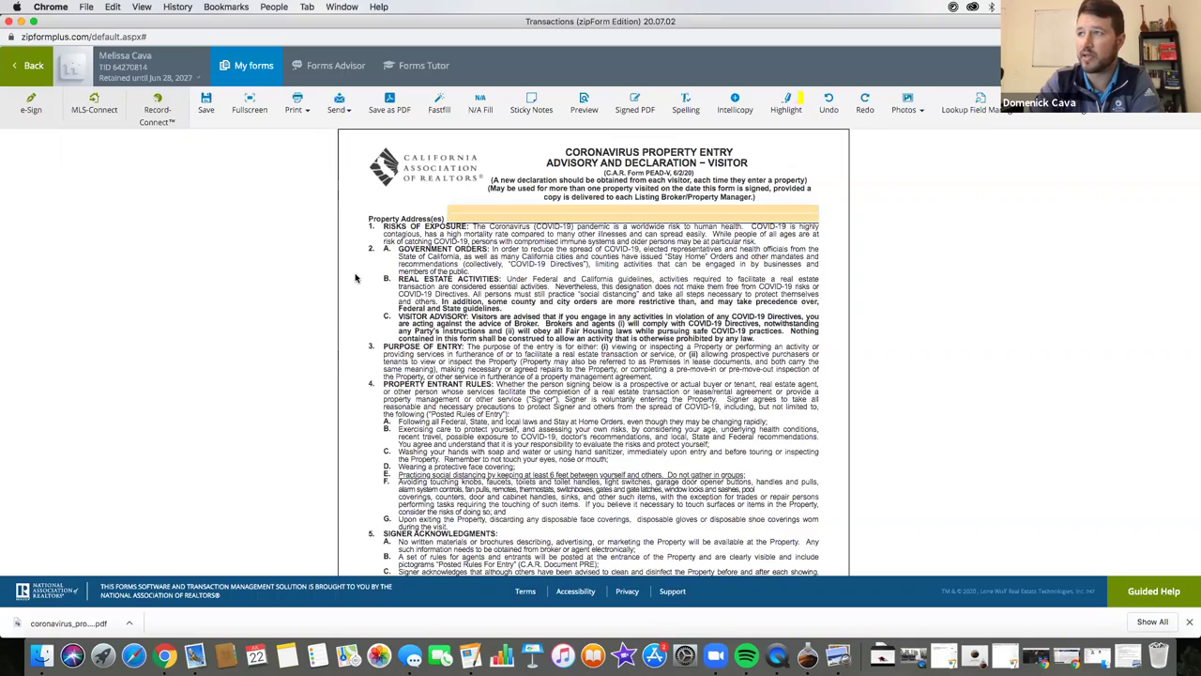
key(ctrl+Up)
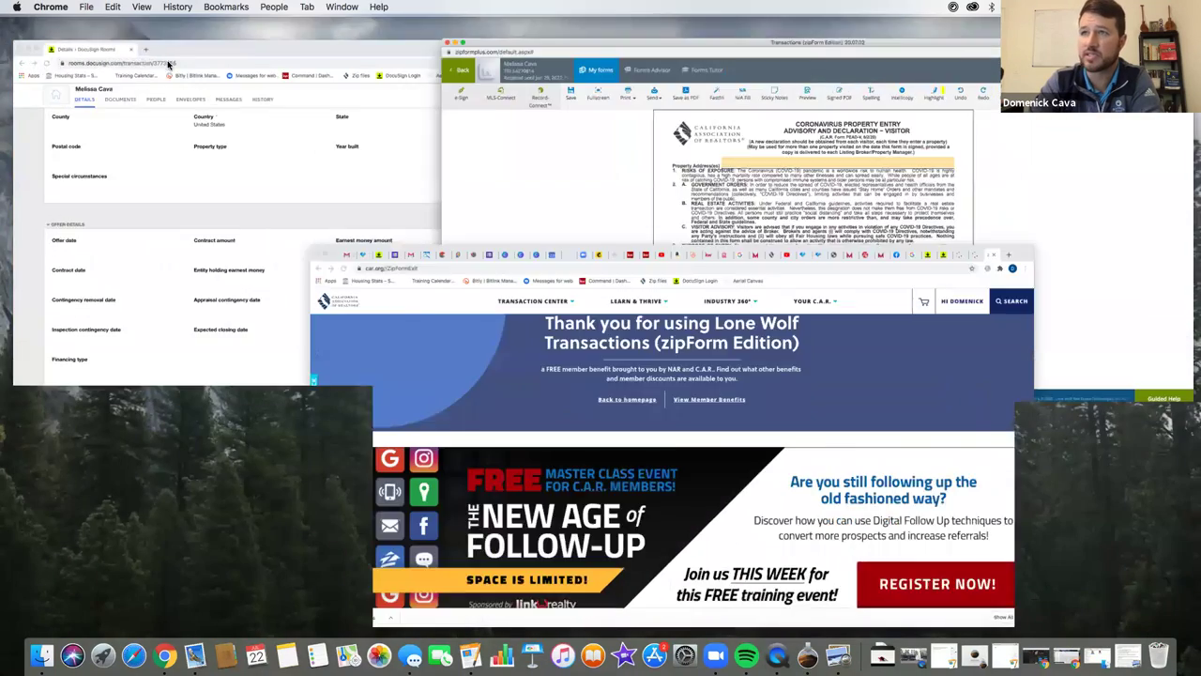
- Switch to DocuSign's Templates page and start a new template via NEW > Create Template
click(123, 35)
click(118, 32)
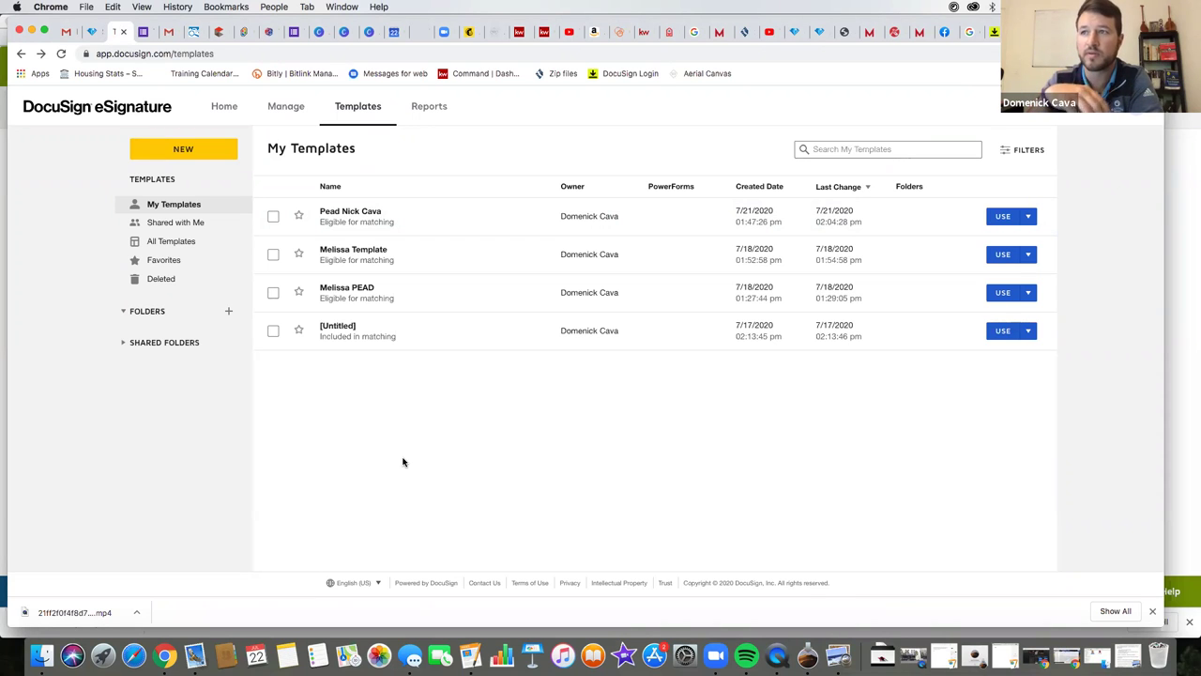
click(188, 154)
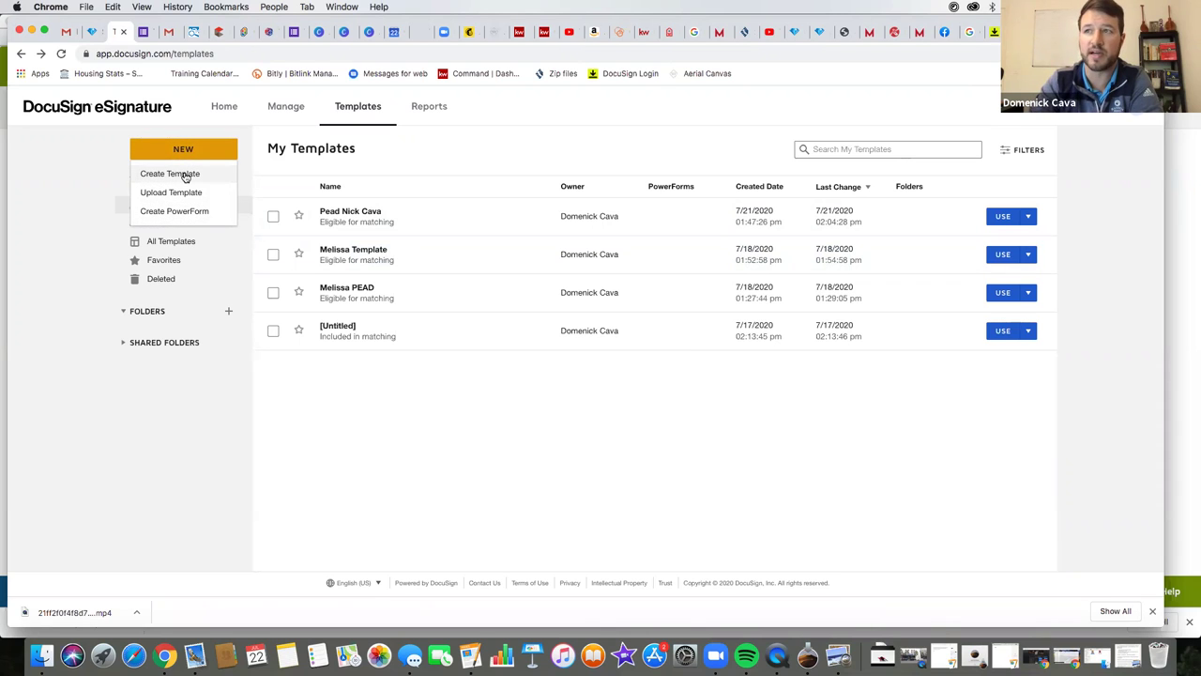
click(186, 175)
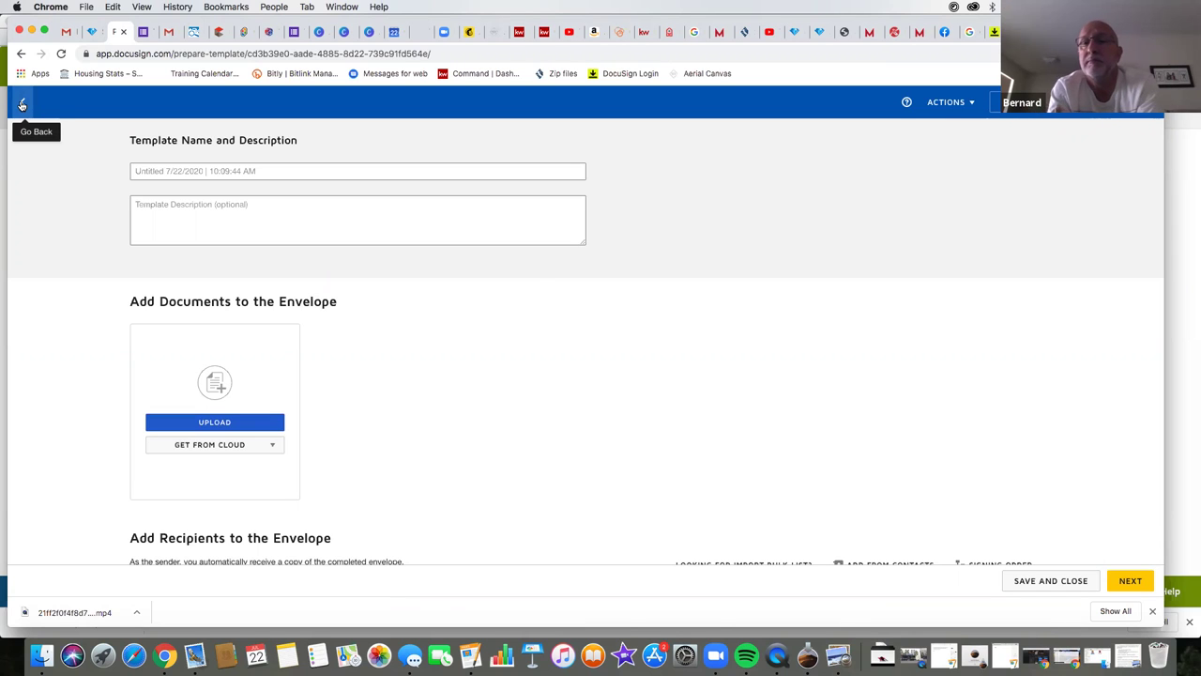
- Leave that draft, return to Templates via Home, and start a fresh template
click(21, 104)
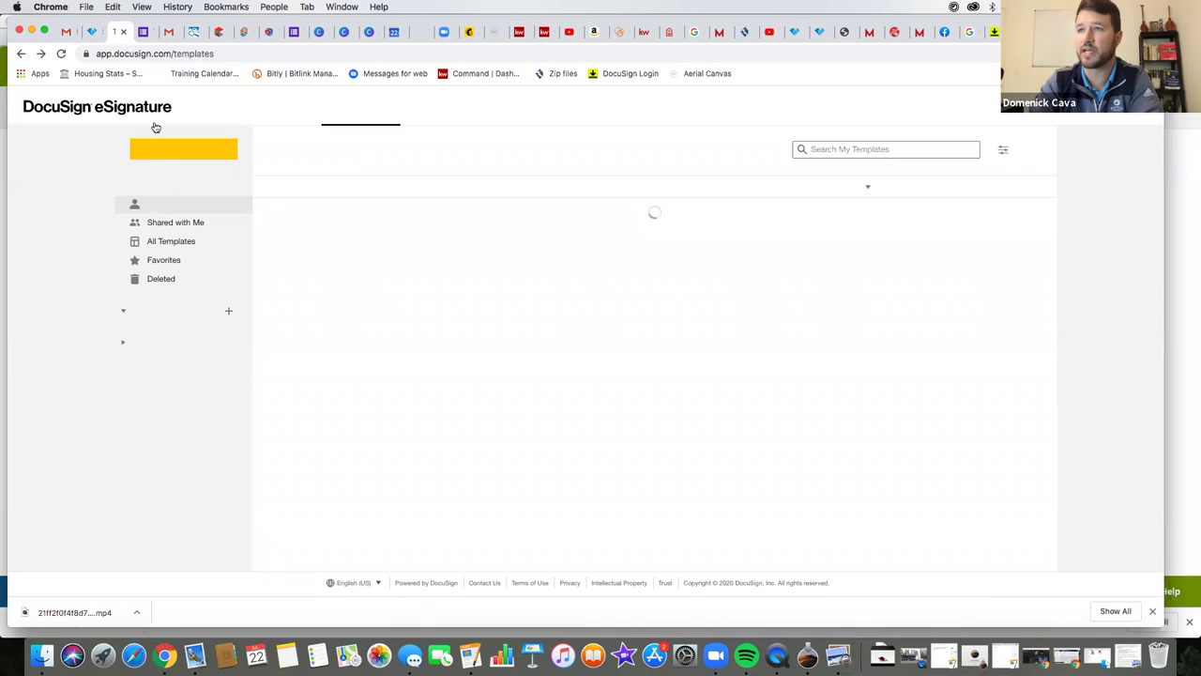
click(227, 108)
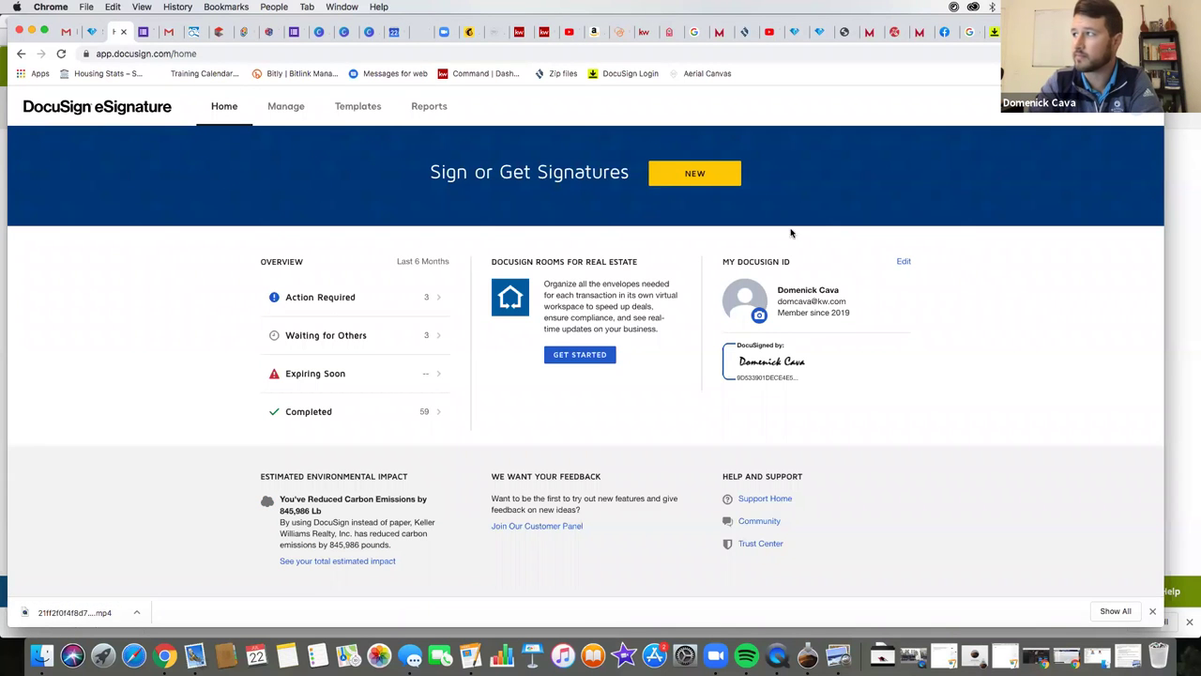
click(350, 109)
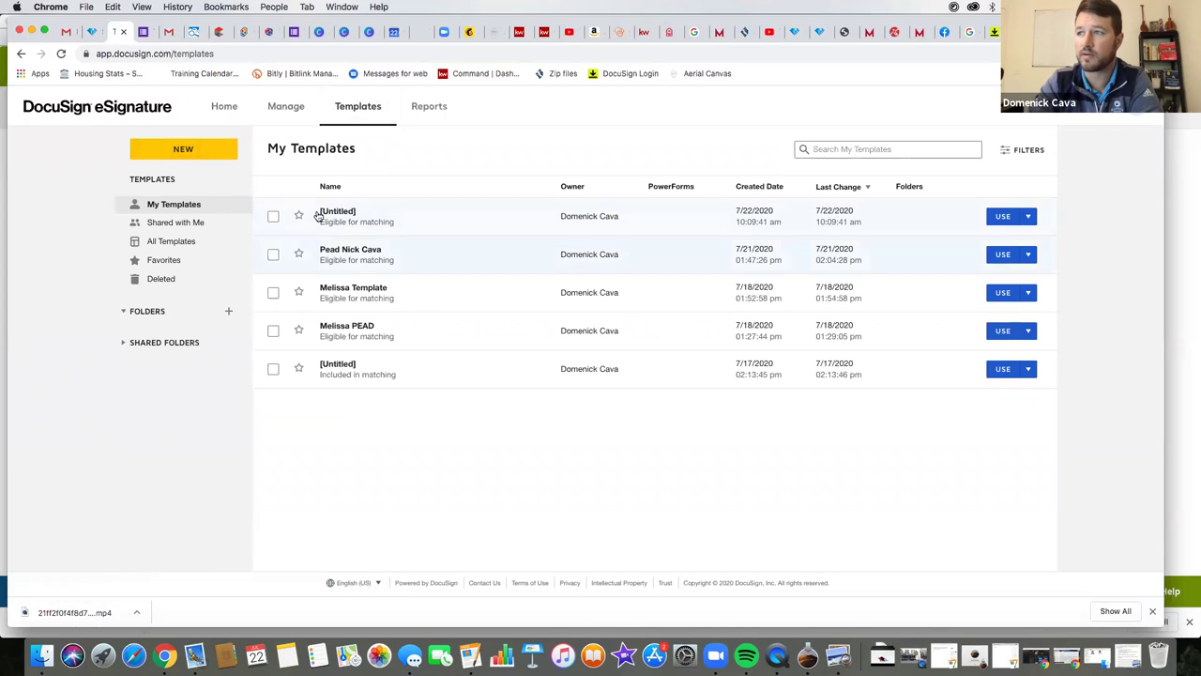
click(188, 150)
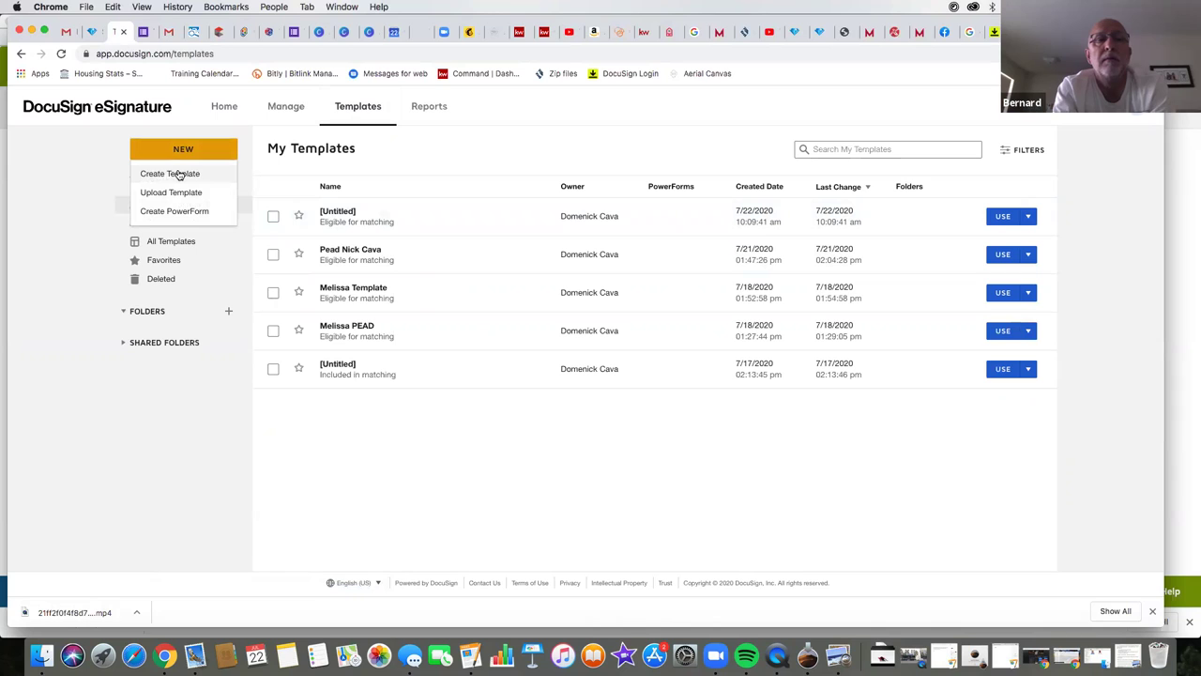
click(179, 174)
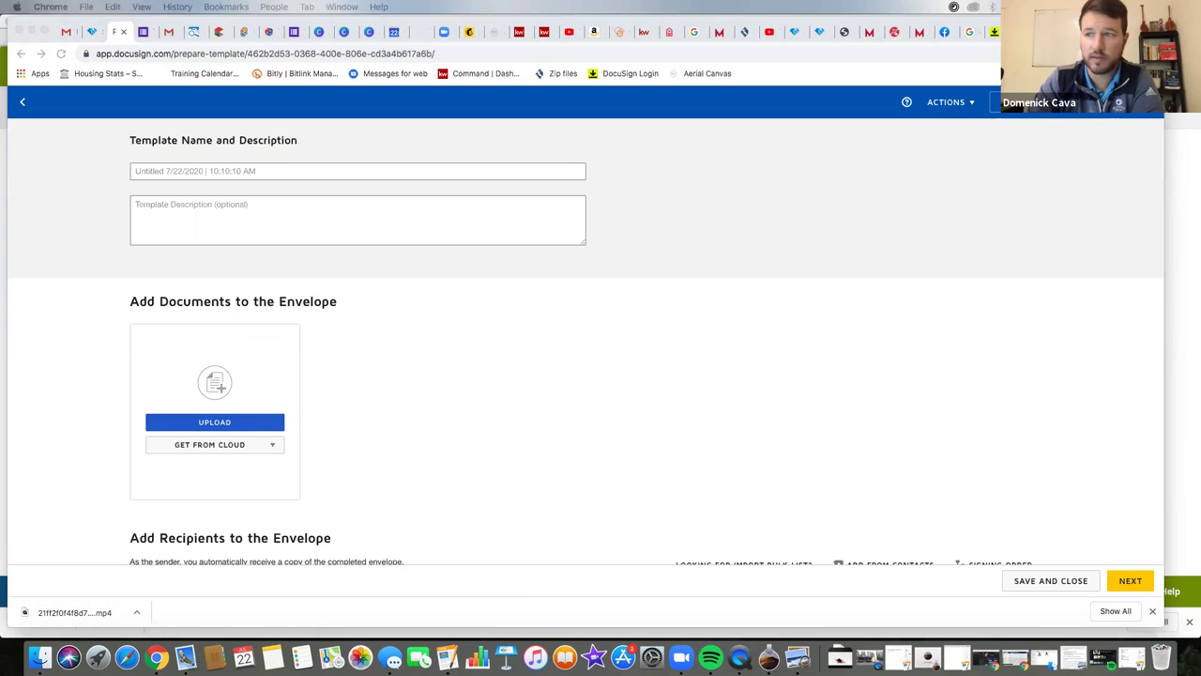
- Upload the downloaded form PDF and name the template 'Client 1 PEAD'
drag(19, 375, 242, 412)
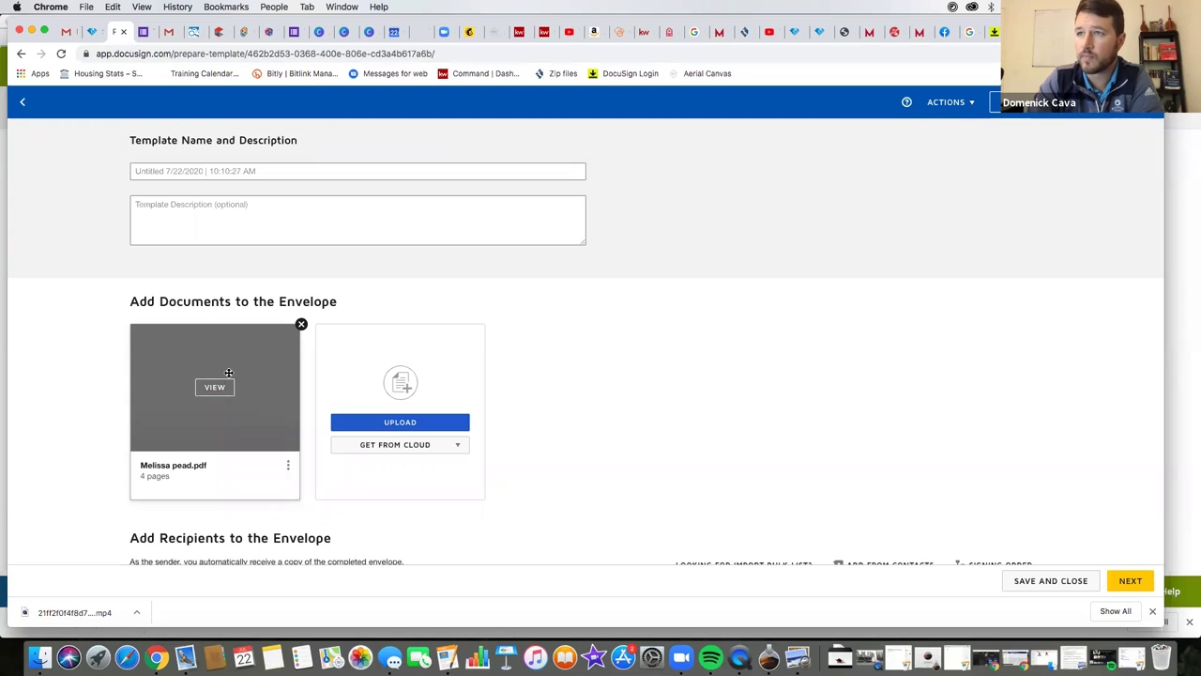
click(235, 171)
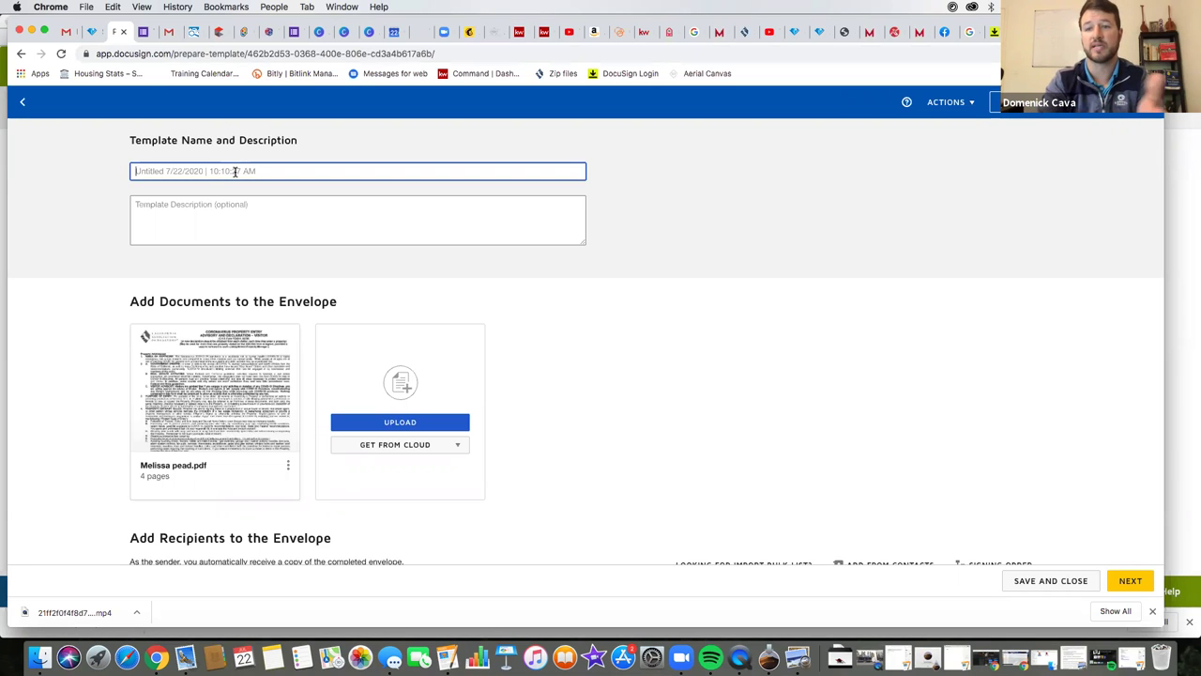
text(Client 1 PEAD)
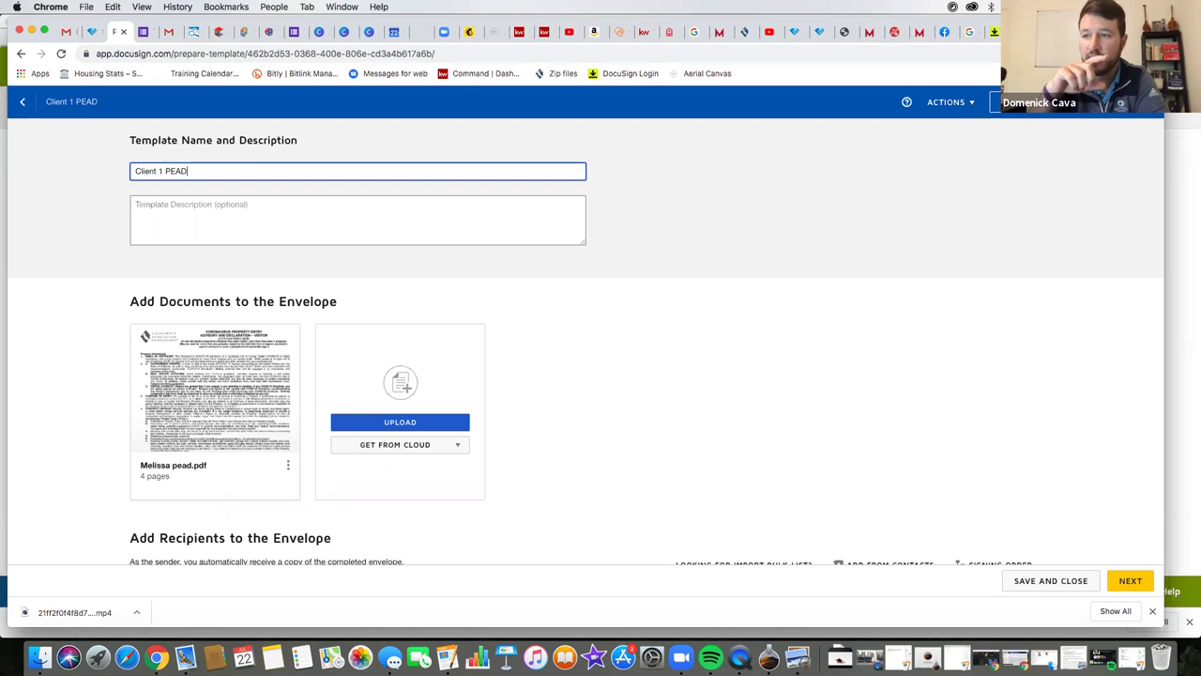
- Preview the uploaded PEAD PDF's pages, then continue to the field-placement page
click(208, 386)
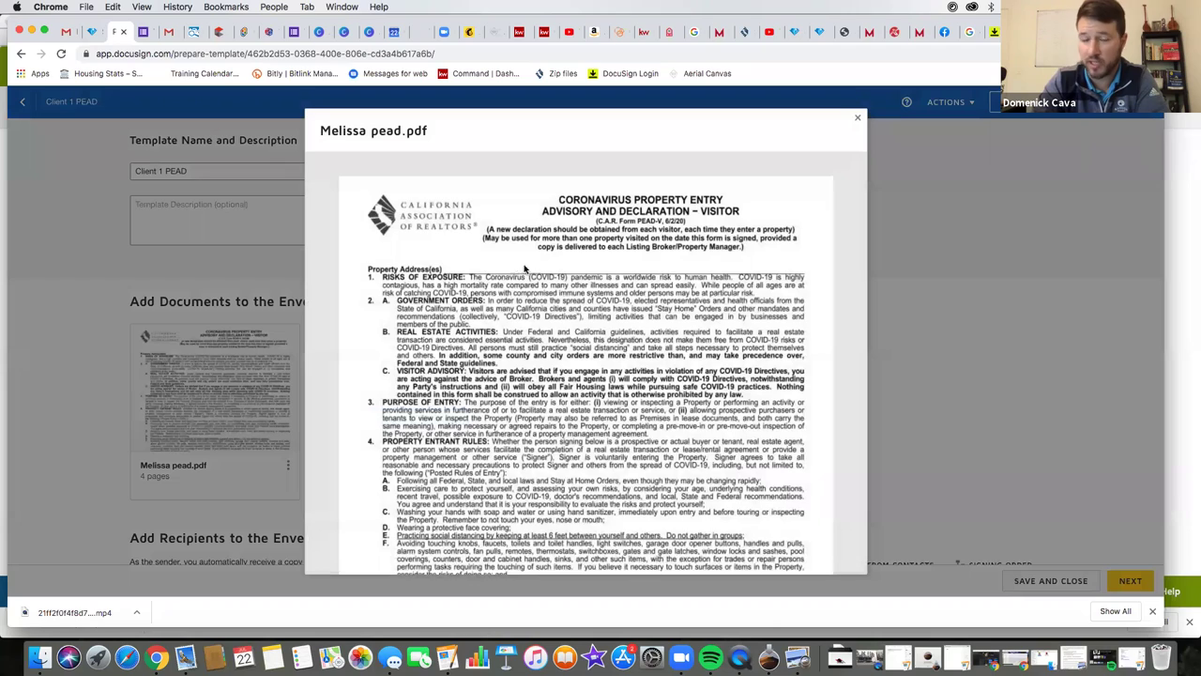
scroll(496, 333, down, 10)
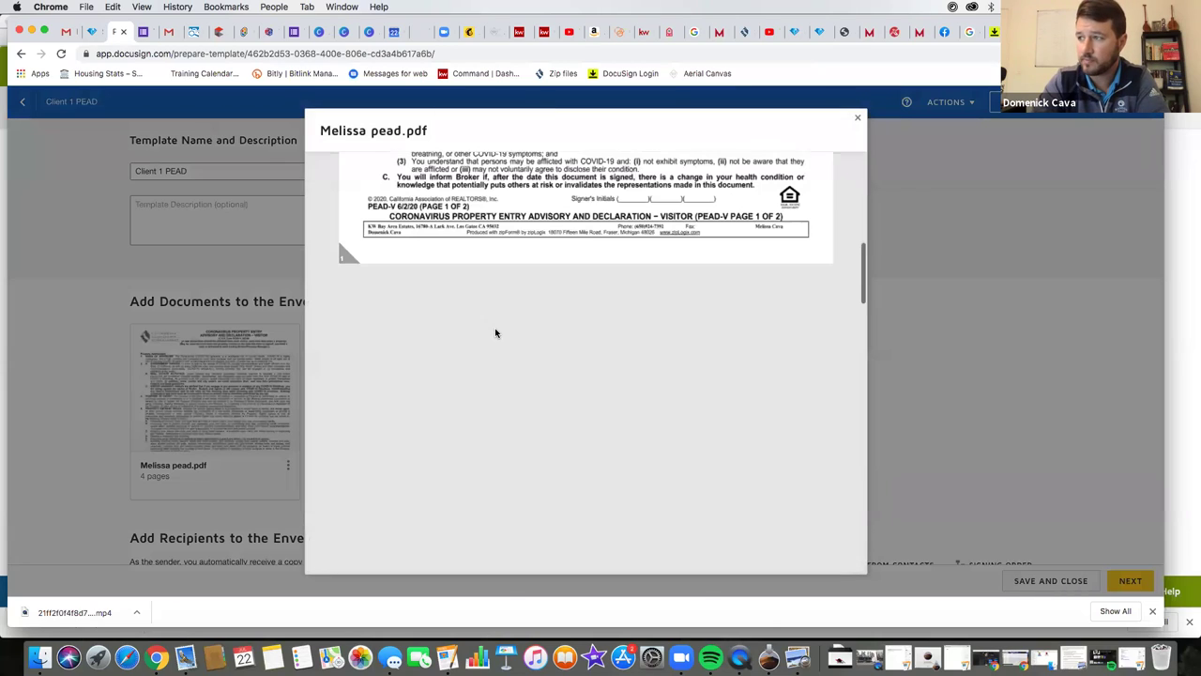
scroll(504, 348, down, 5)
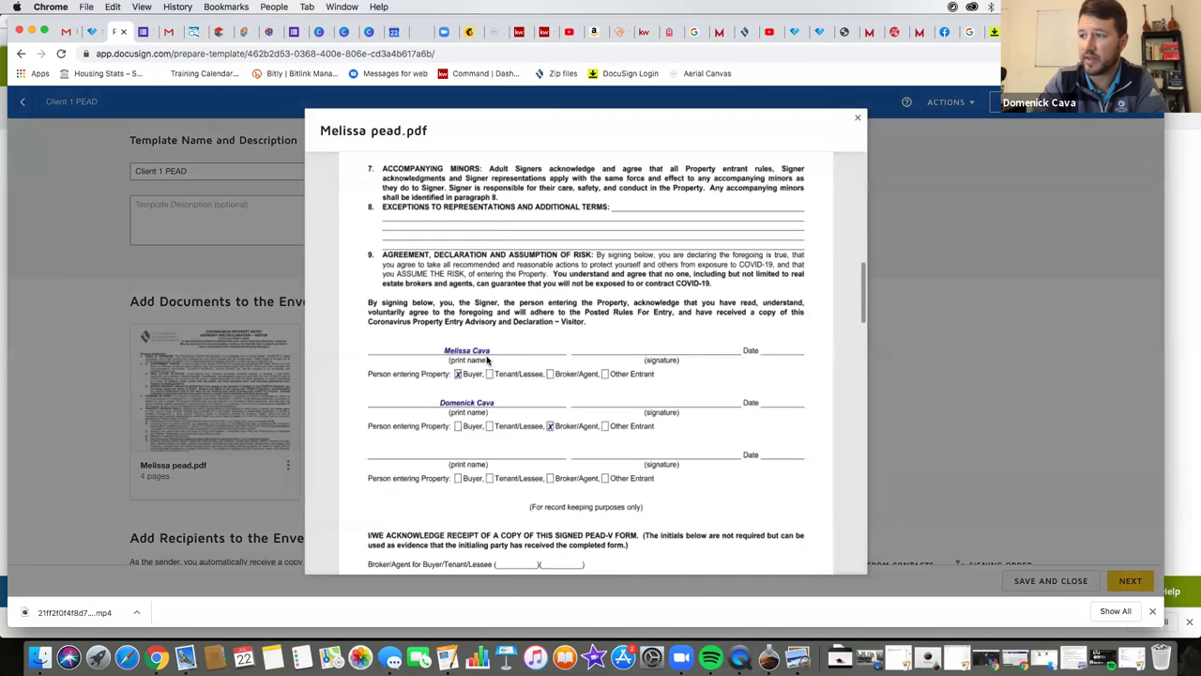
scroll(495, 366, up, 10)
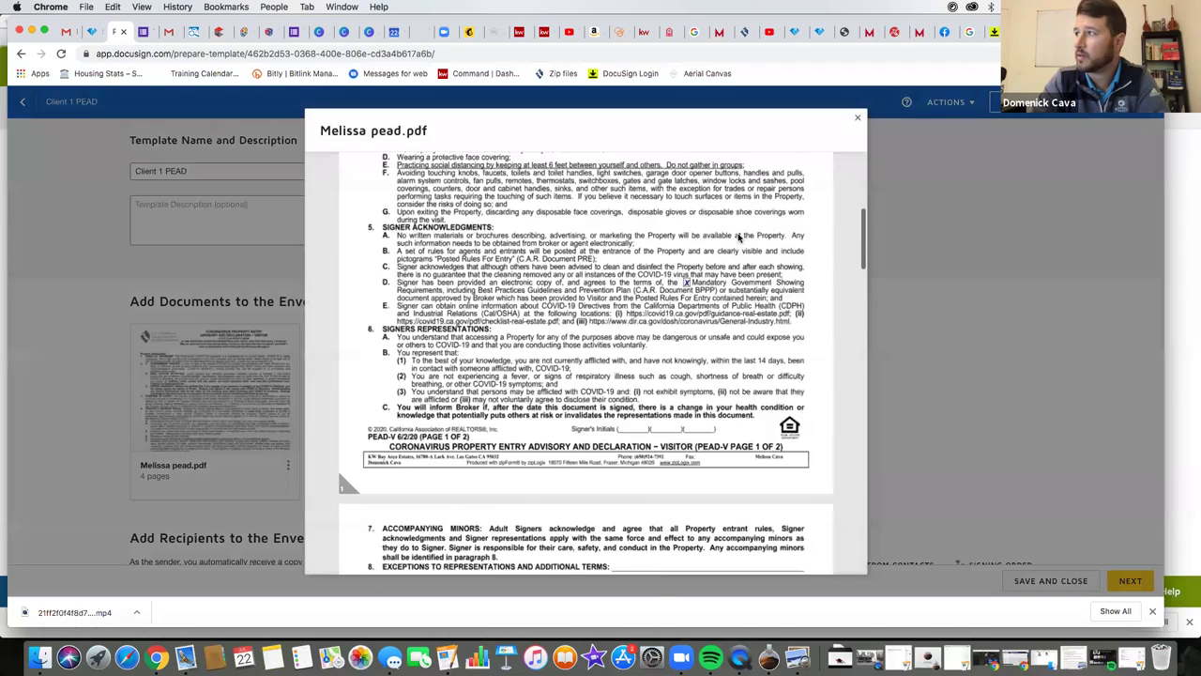
click(857, 121)
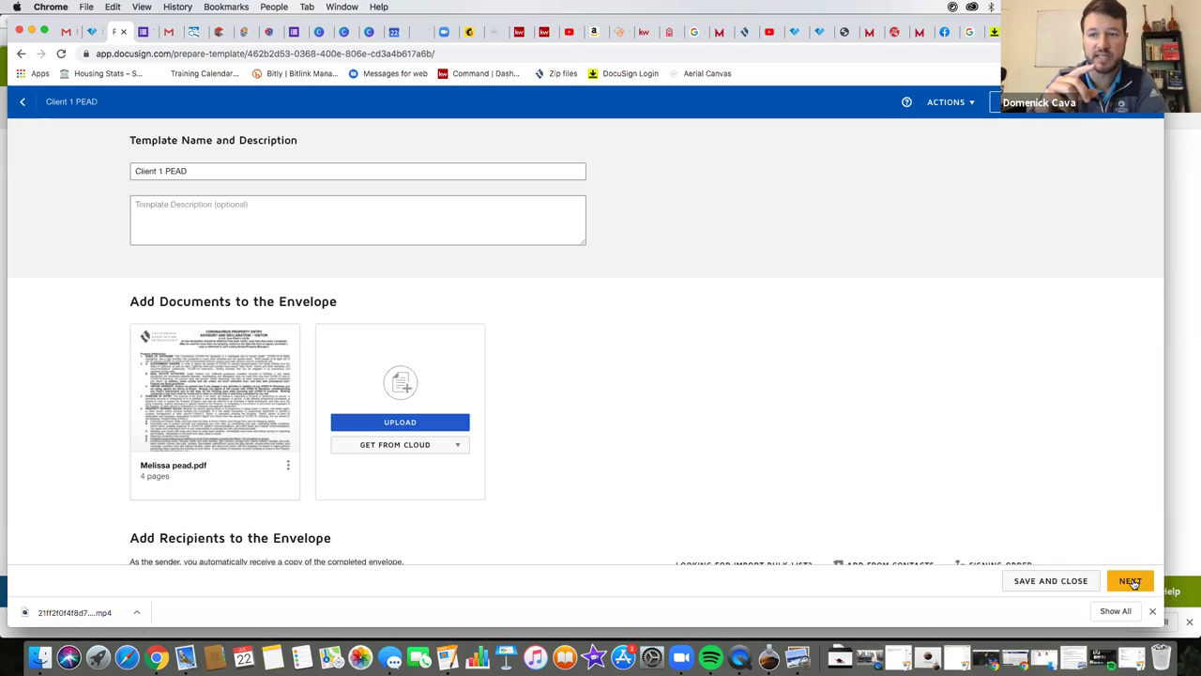
click(1131, 581)
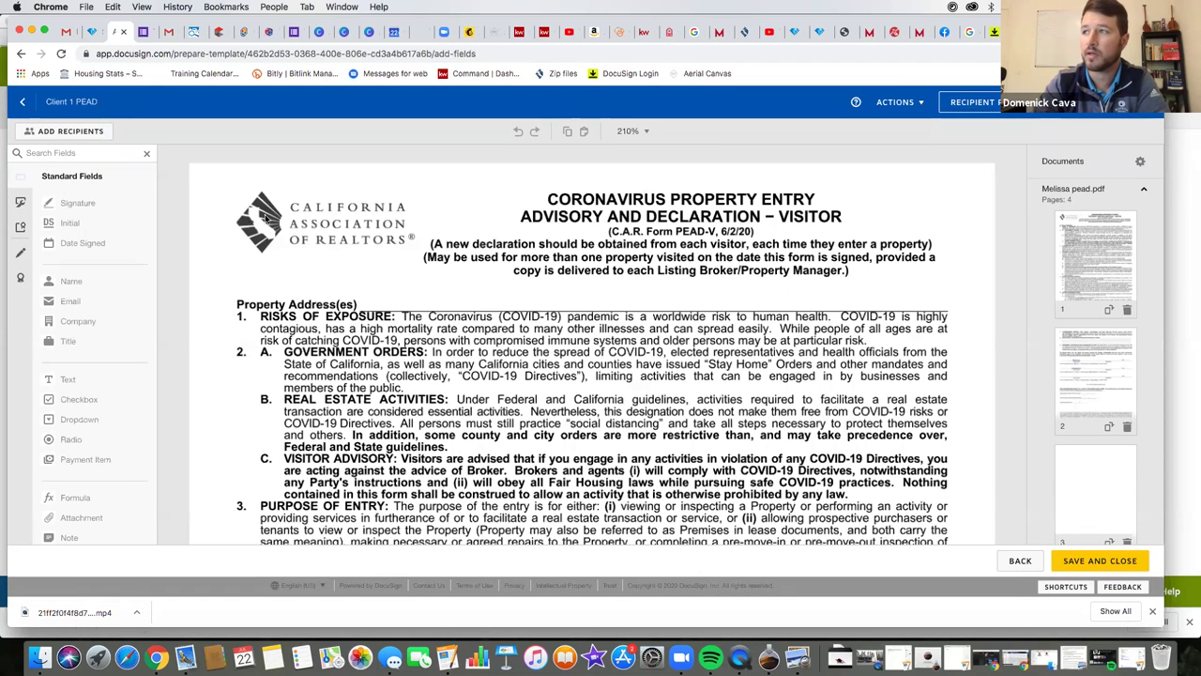
- Return to setup and add the first recipient as Buyer Agent, with name and e-mail from contacts
click(22, 102)
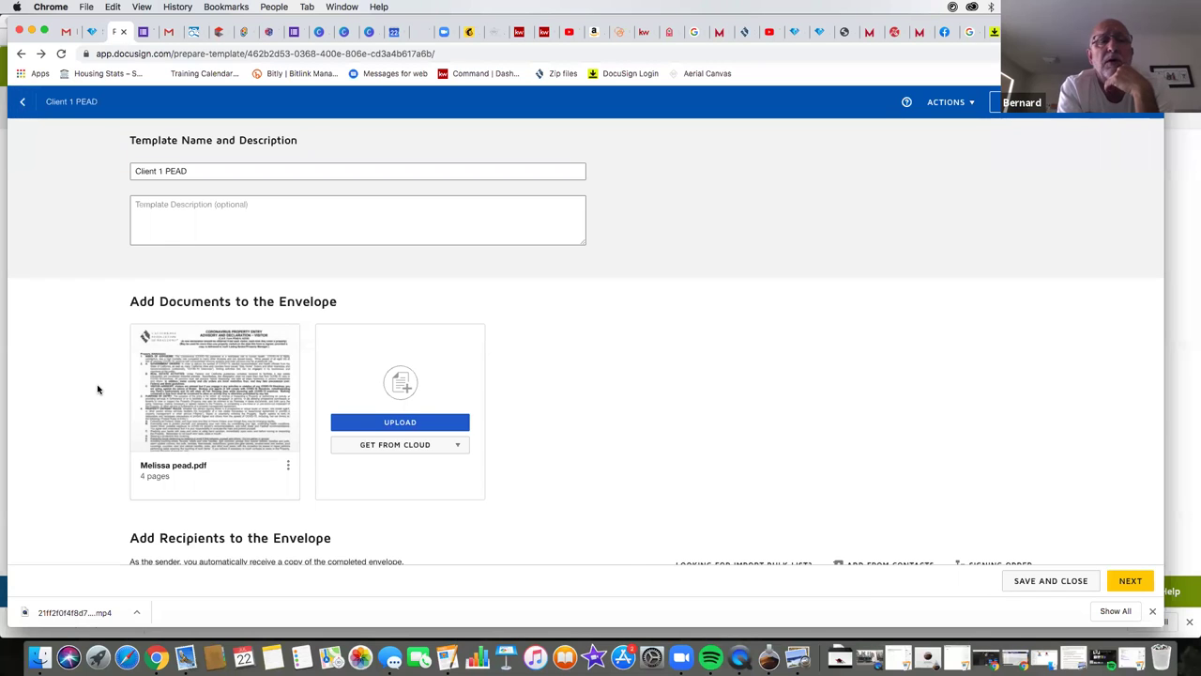
scroll(98, 389, down, 5)
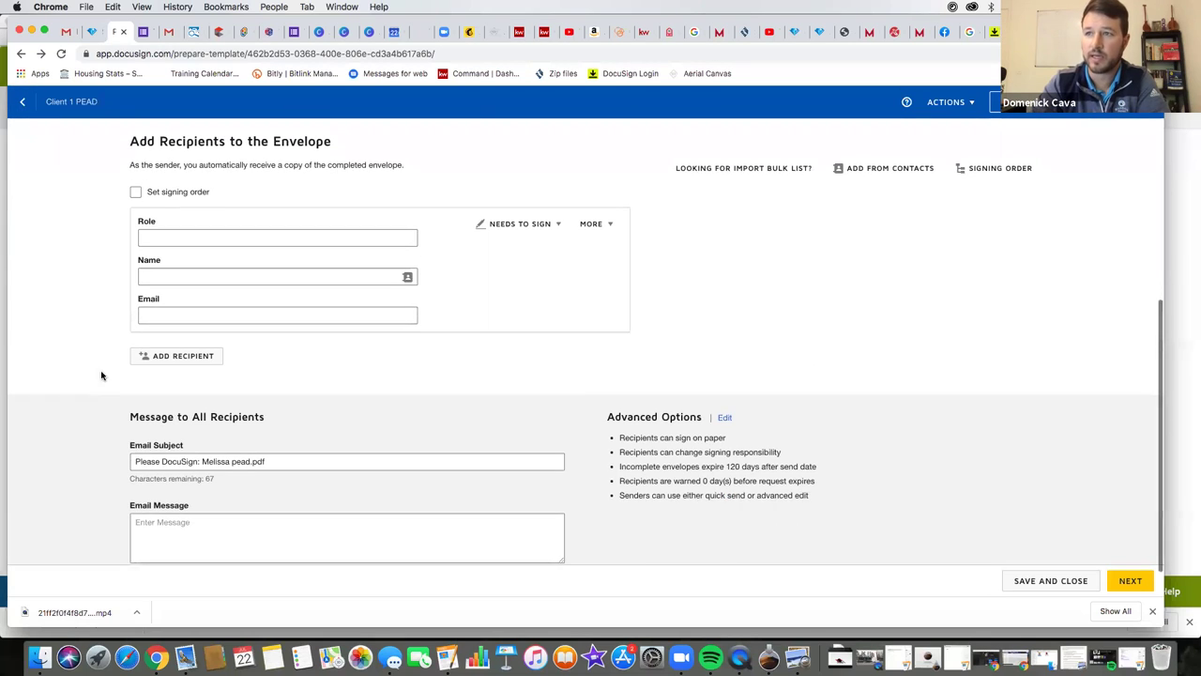
click(170, 238)
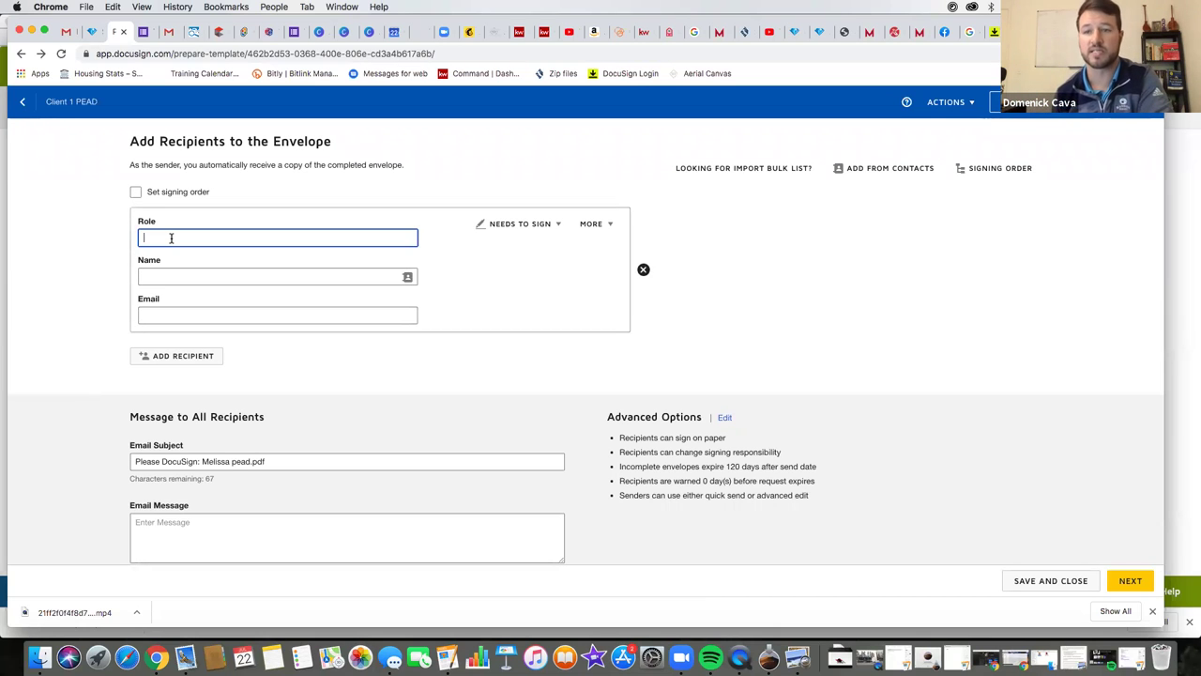
text(Buyer Agent)
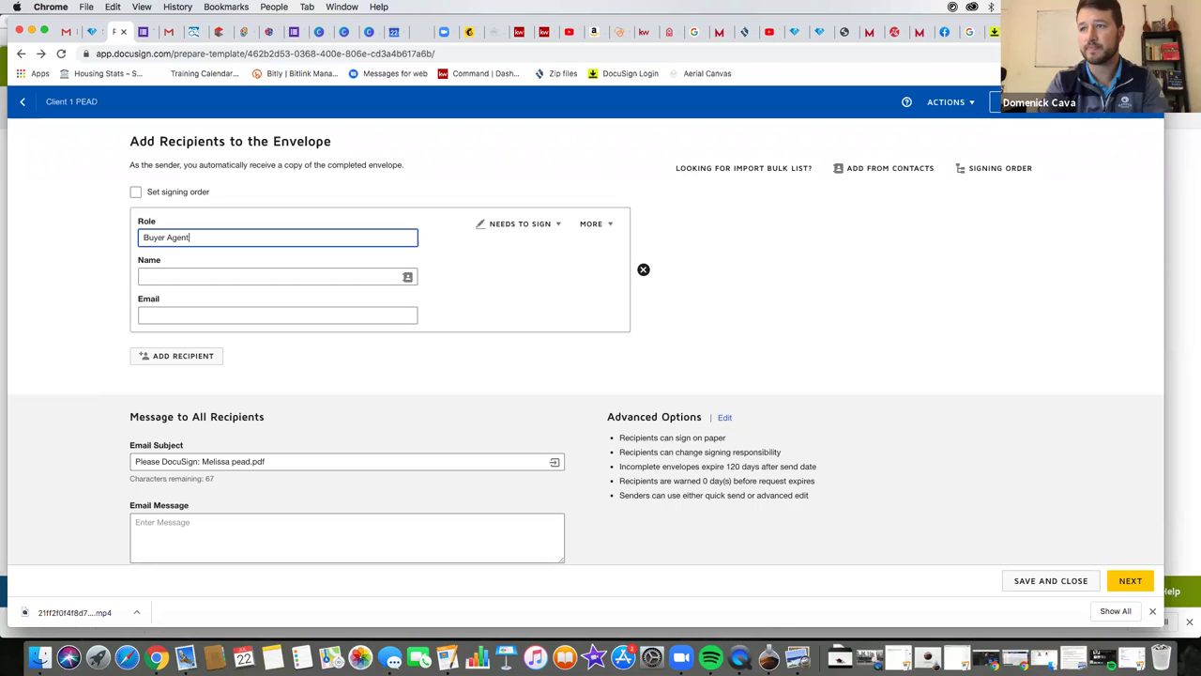
key(Tab)
click(174, 303)
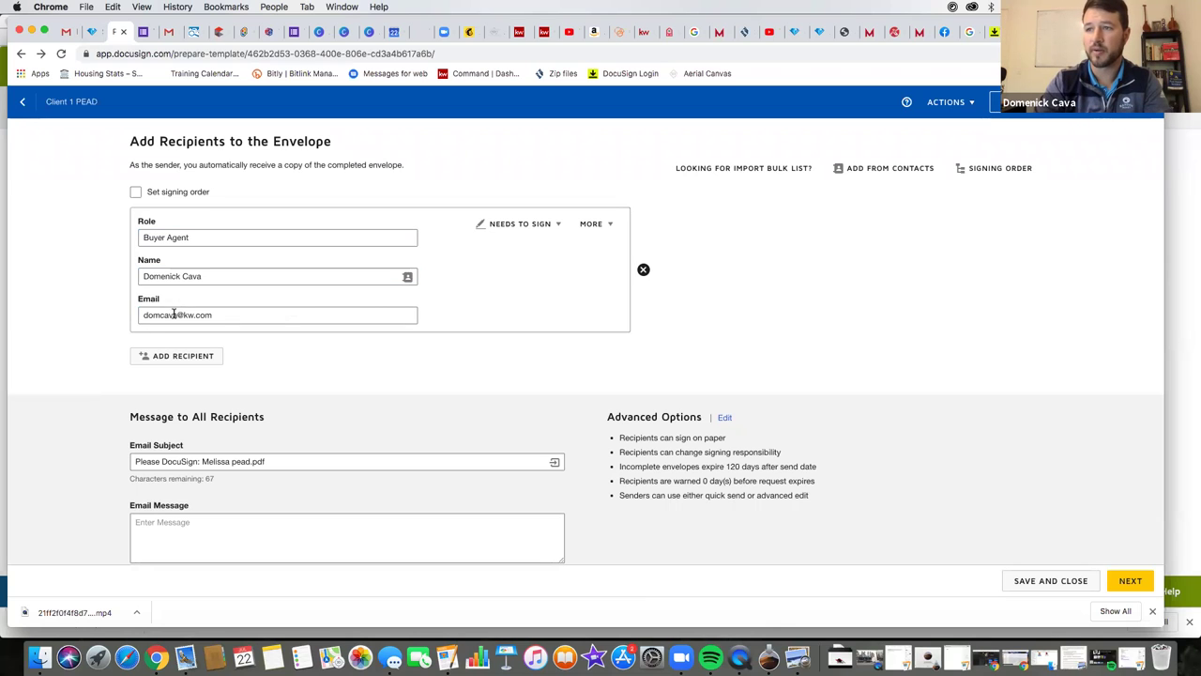
- Add a second recipient, Buyer one, filling their name and e-mail from contact suggestions
click(161, 359)
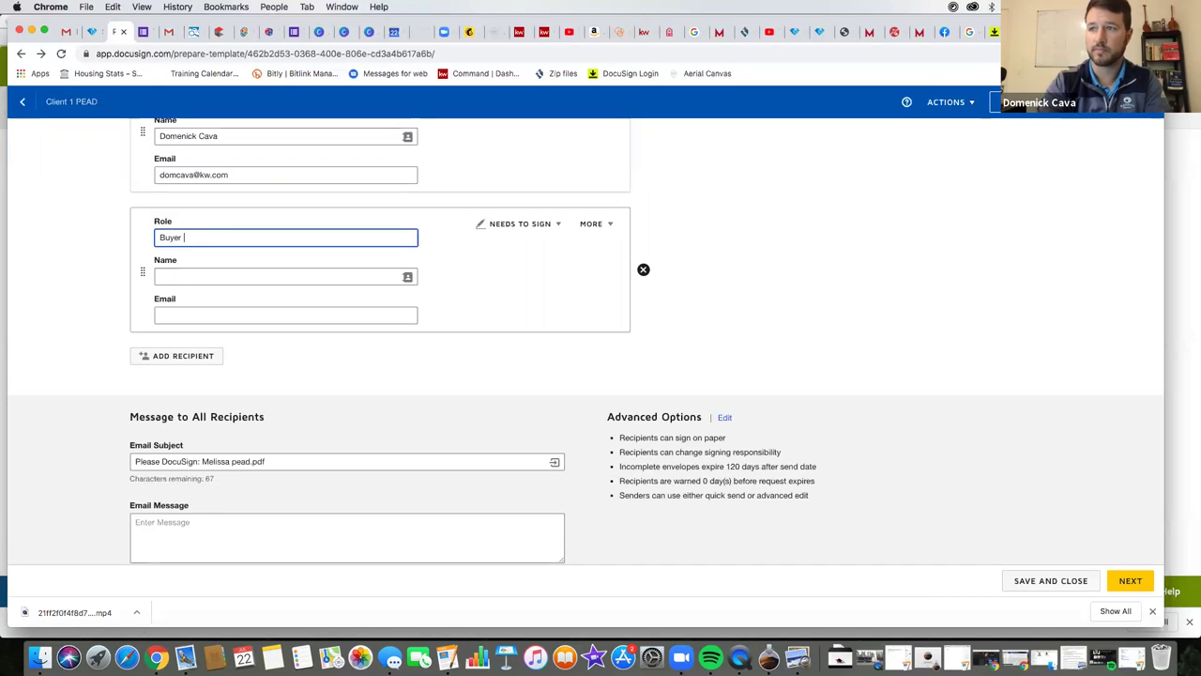
click(178, 274)
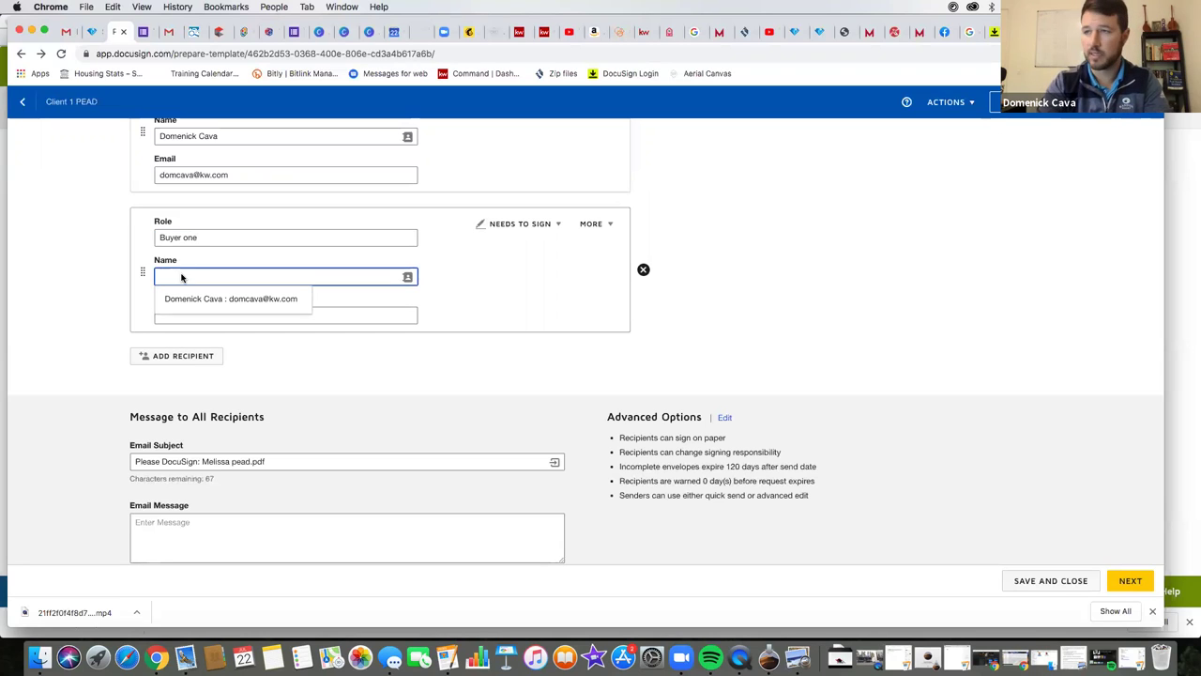
text(nick)
key(Tab)
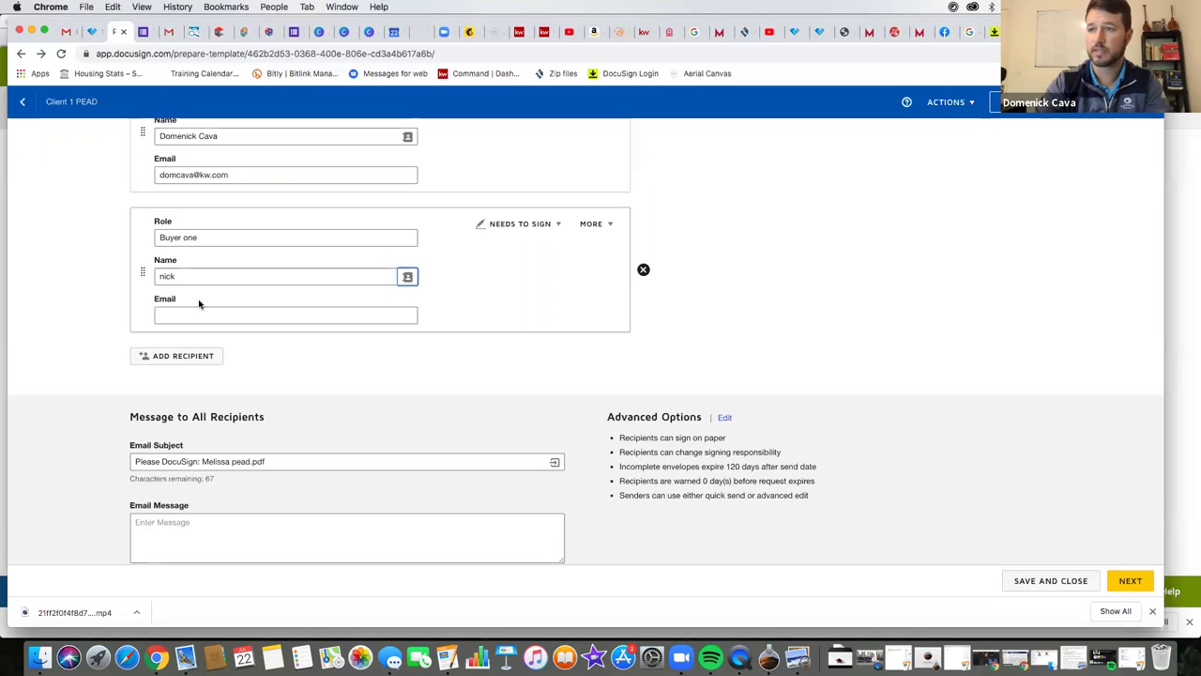
click(185, 313)
text(domd)
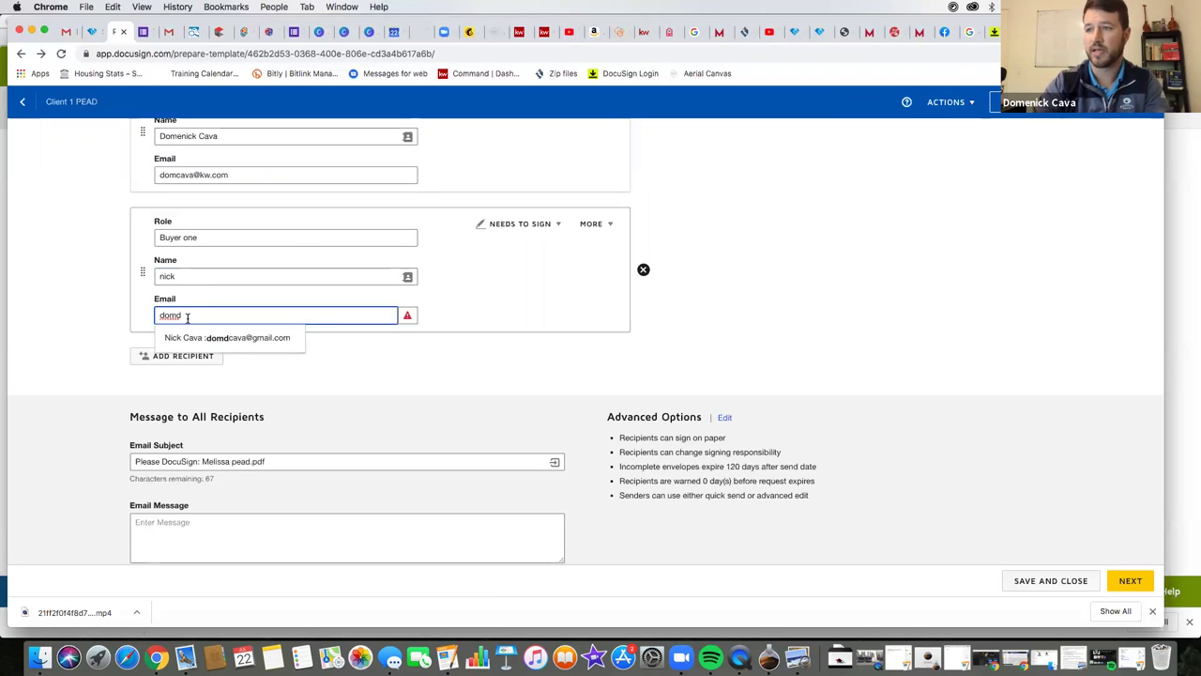
click(178, 338)
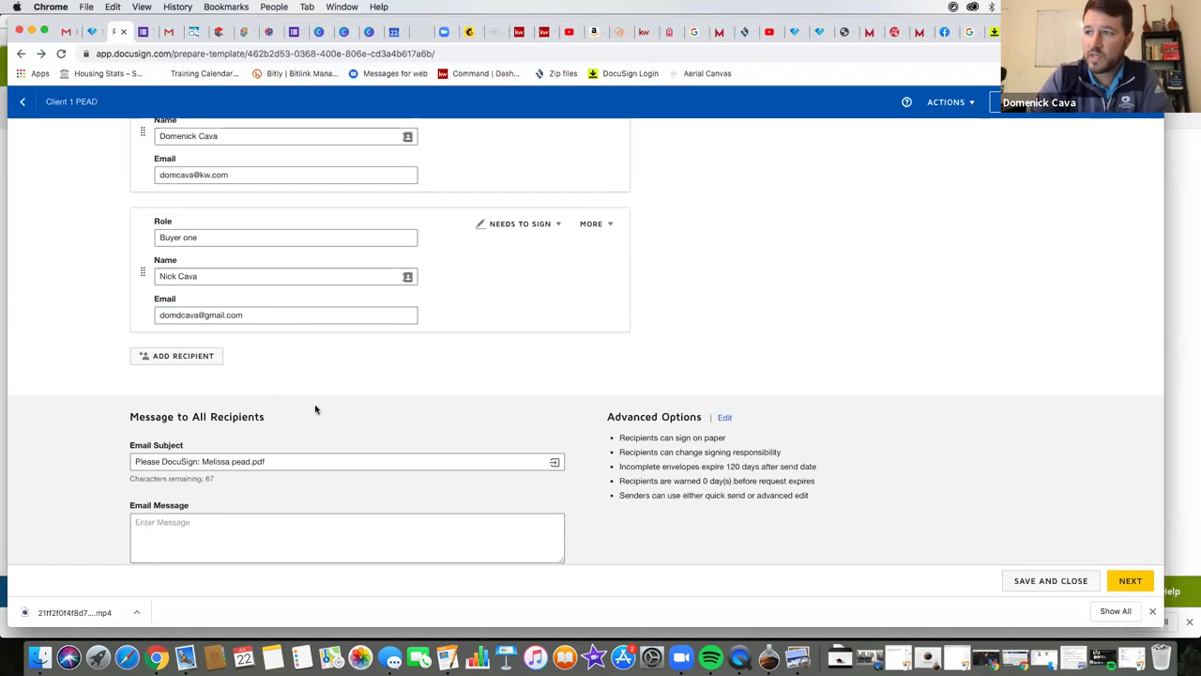
- Add a third recipient with role 'buyer 2' and name 'test 2'
scroll(294, 393, up, 1)
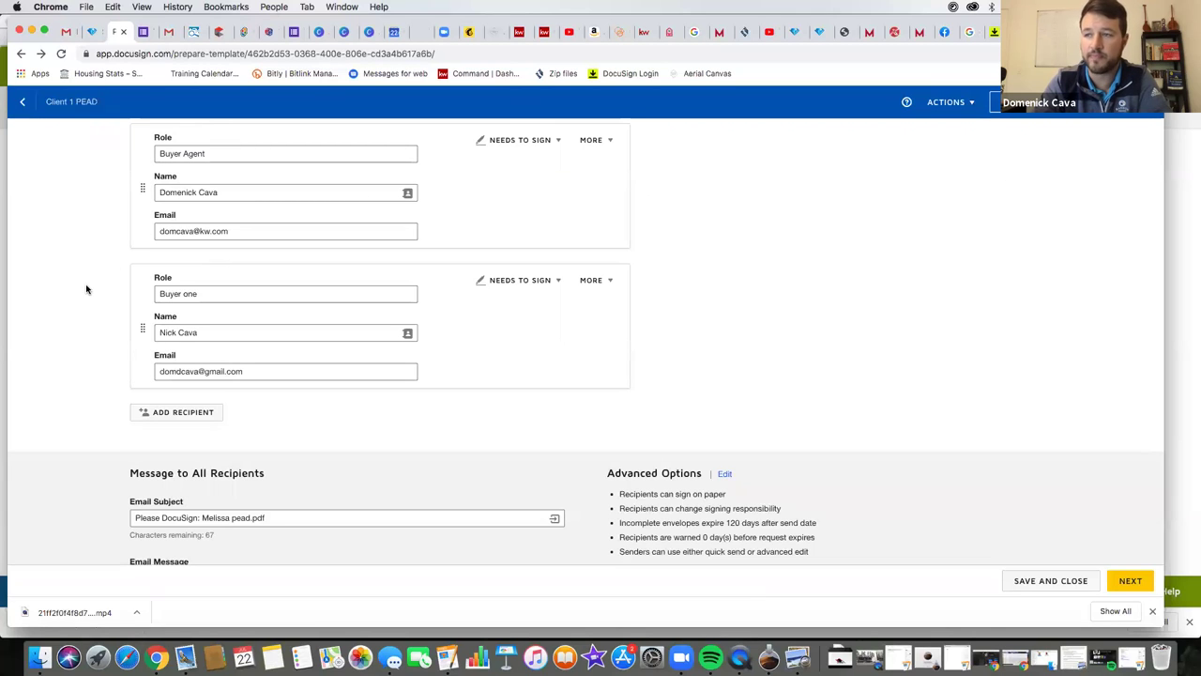
click(182, 413)
text(buyer 2)
click(281, 332)
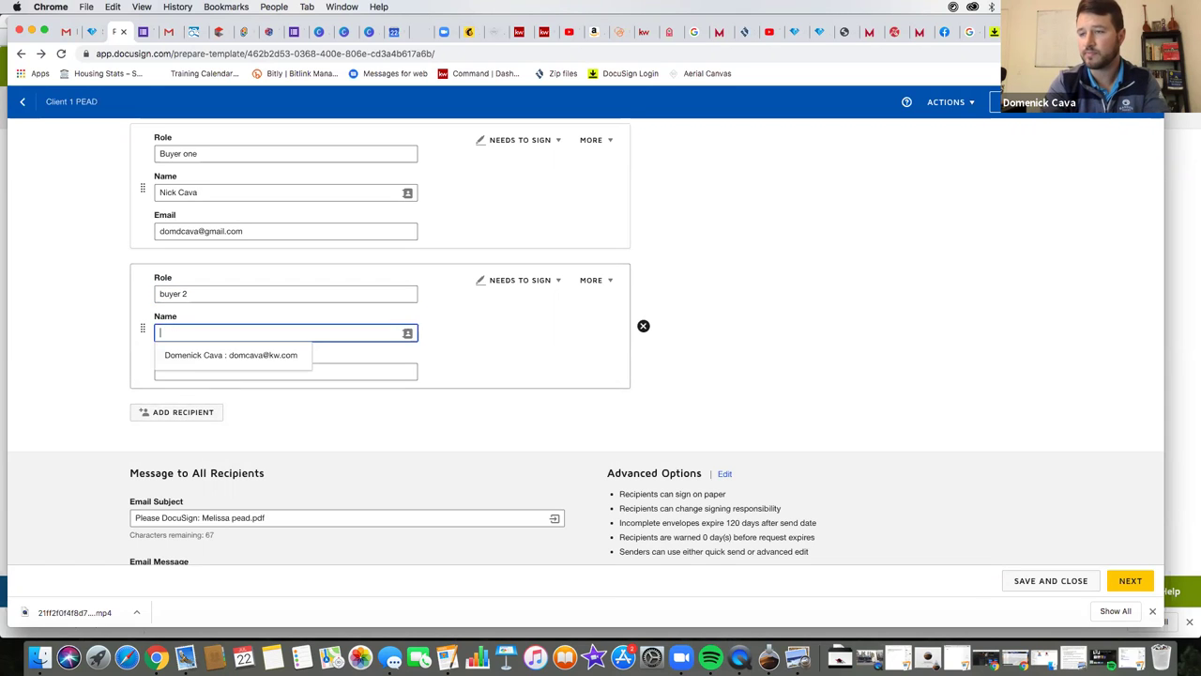
text(test 2)
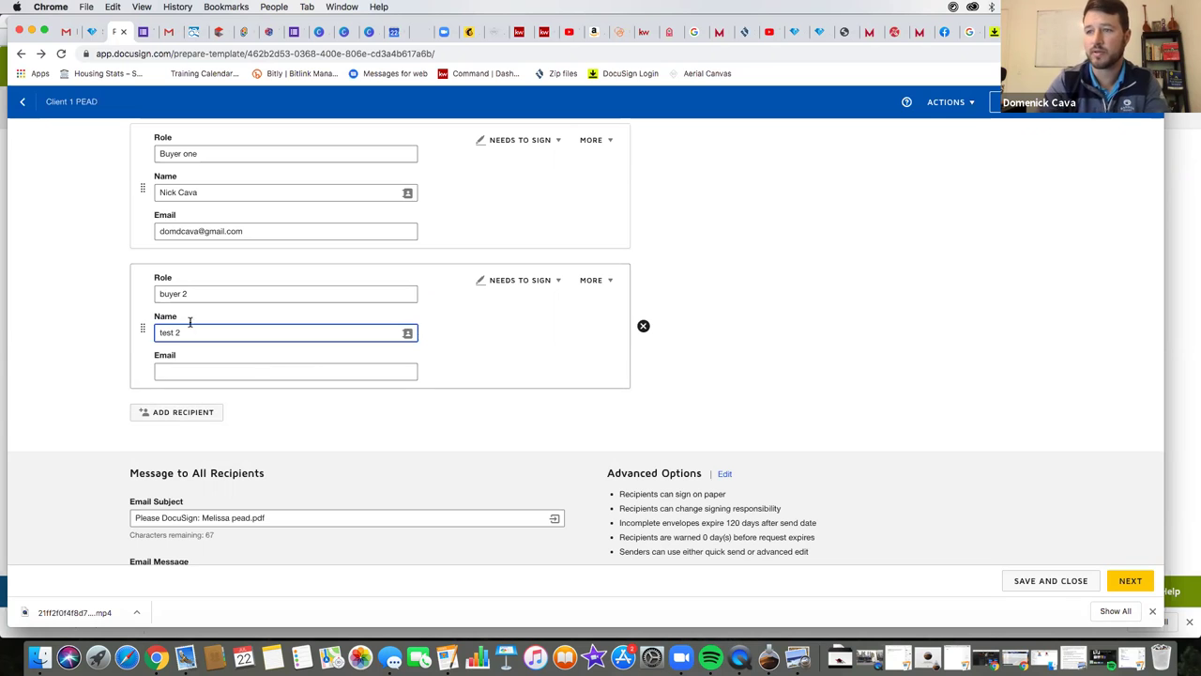
click(100, 357)
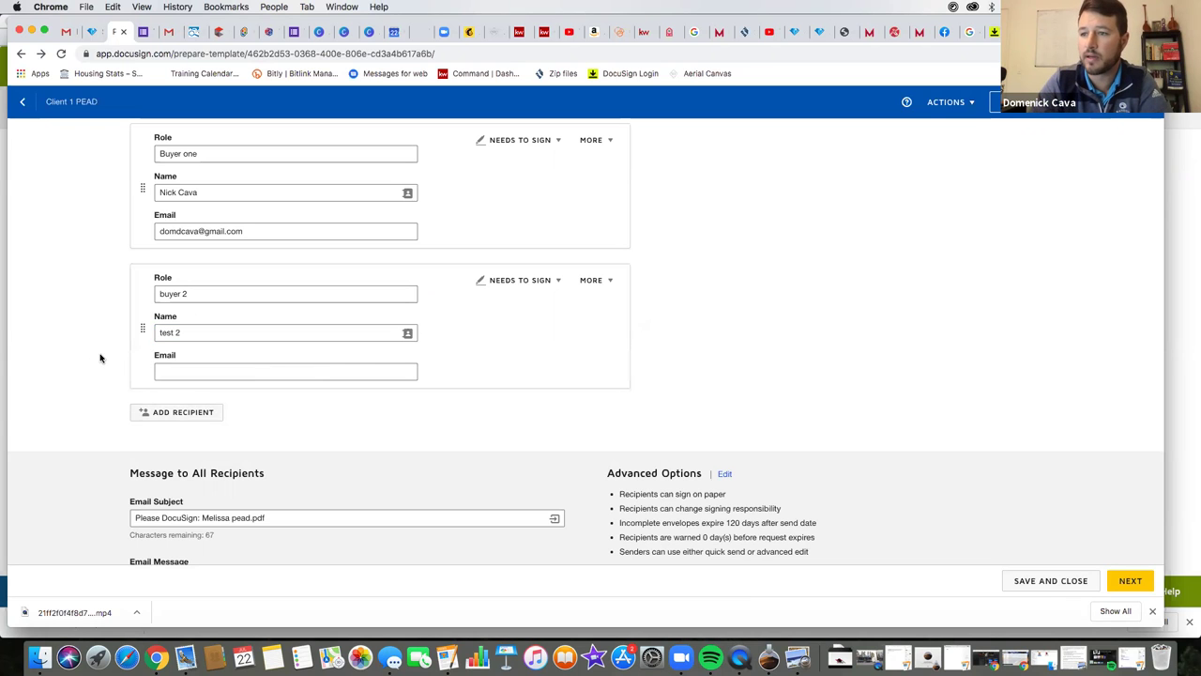
- Review the recipient list and continue to placing fields on the document
scroll(113, 338, up, 5)
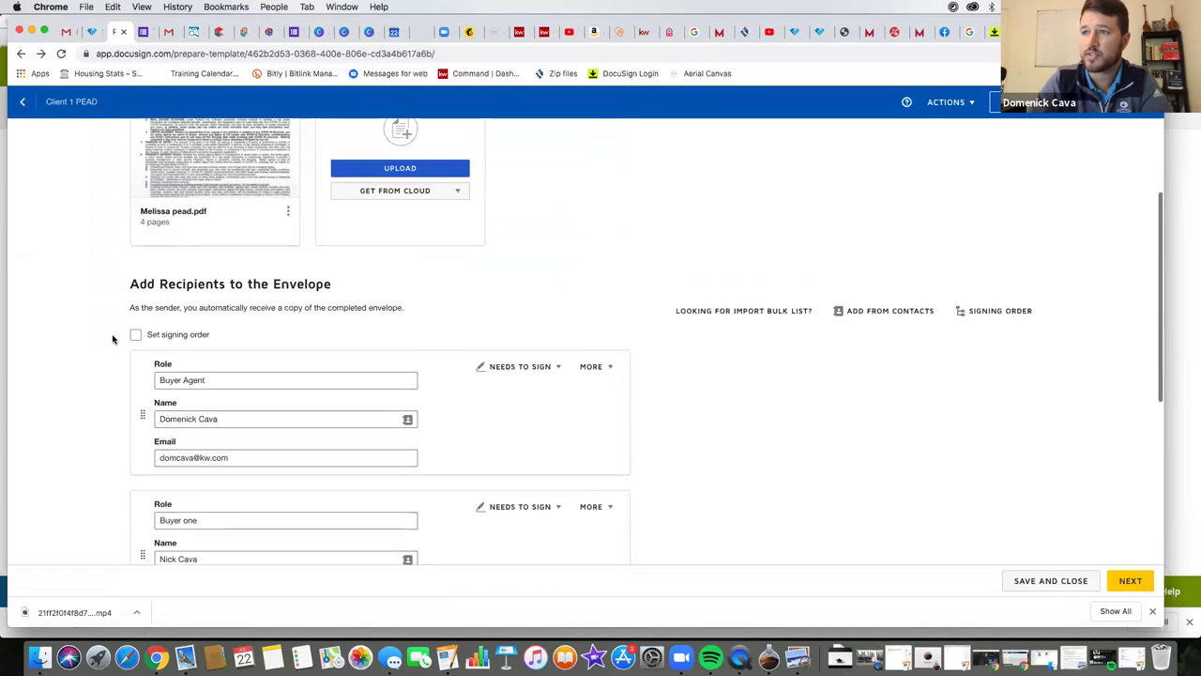
scroll(112, 337, up, 2)
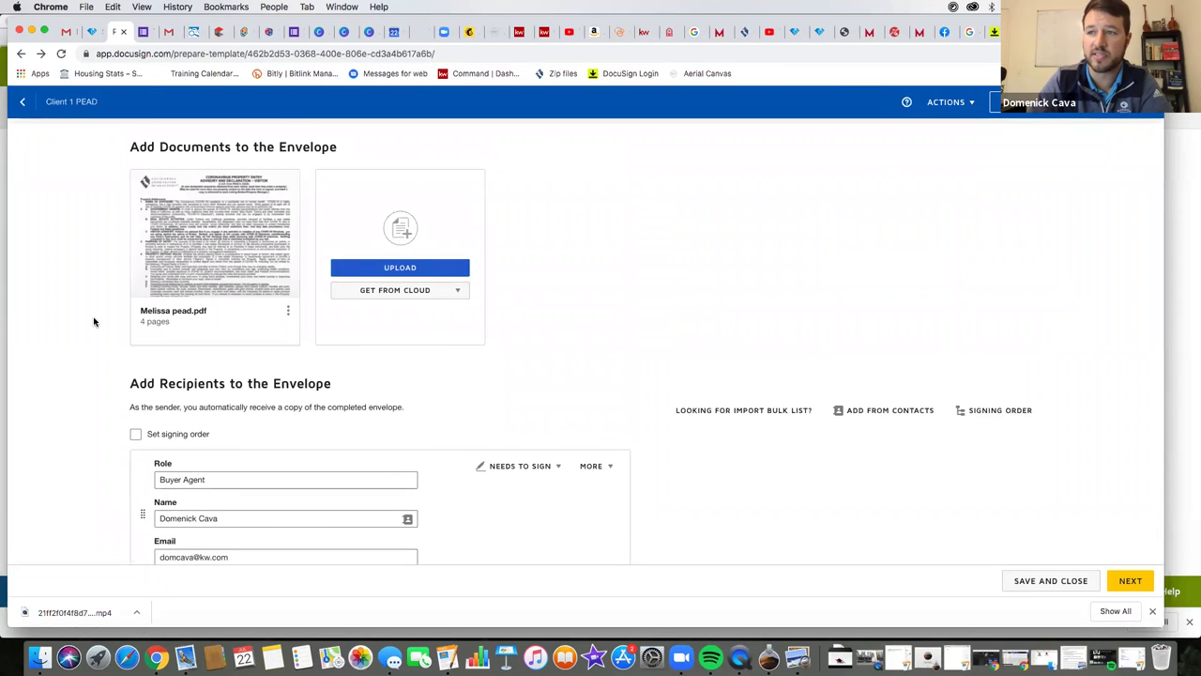
scroll(94, 321, down, 3)
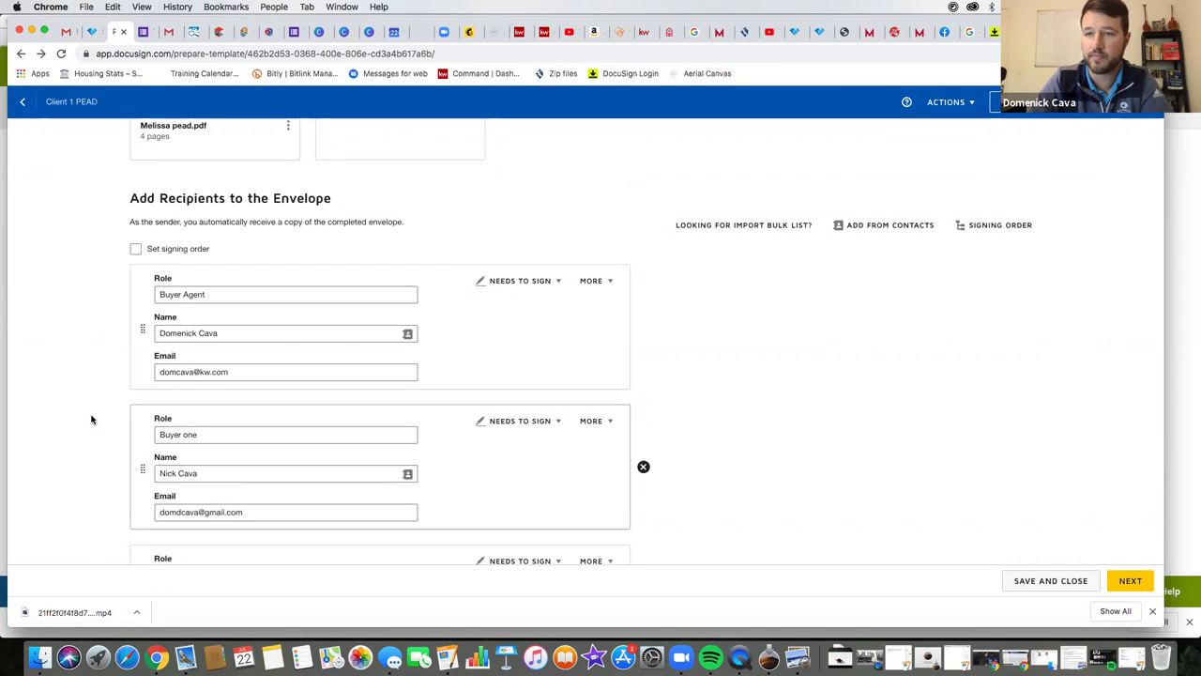
scroll(98, 460, down, 3)
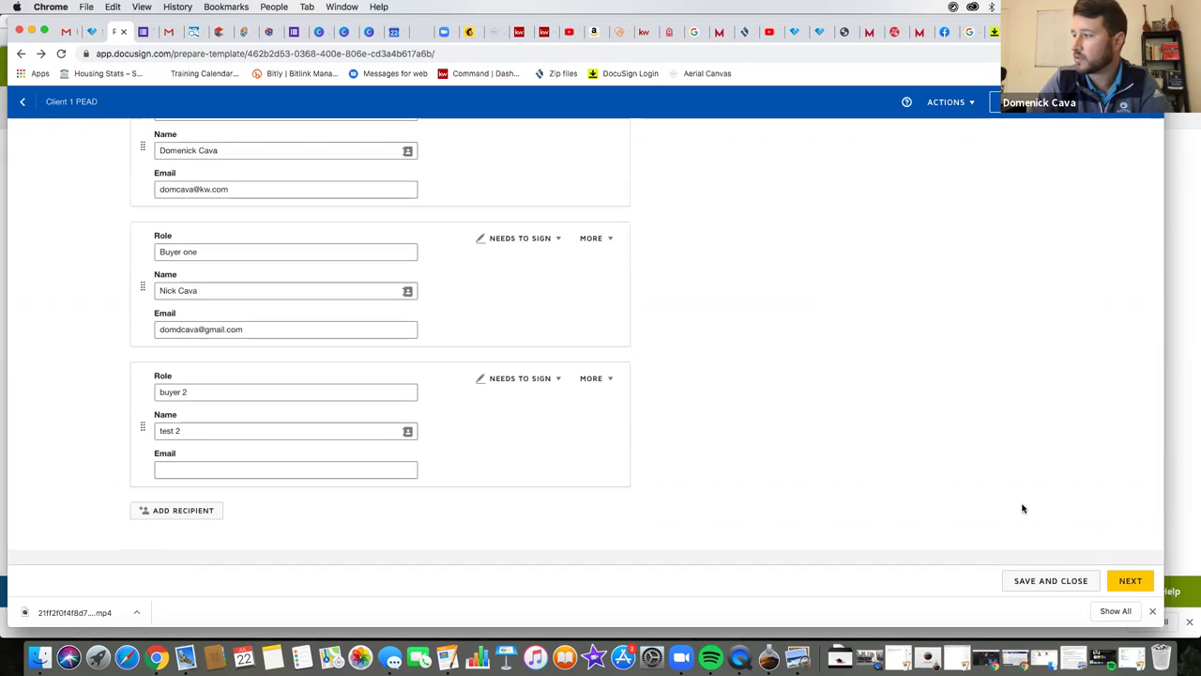
click(1130, 580)
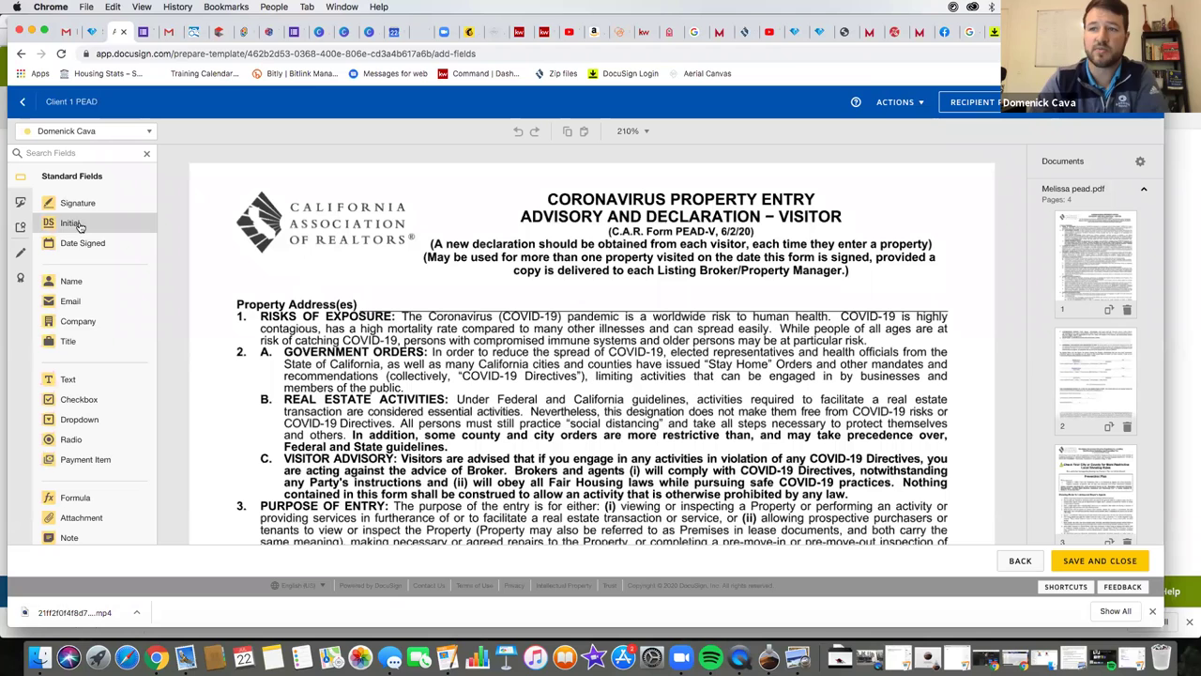
- Place a text field beside Property Address(es) and an Initial field at page 1 Signer's Initials
drag(71, 379, 359, 289)
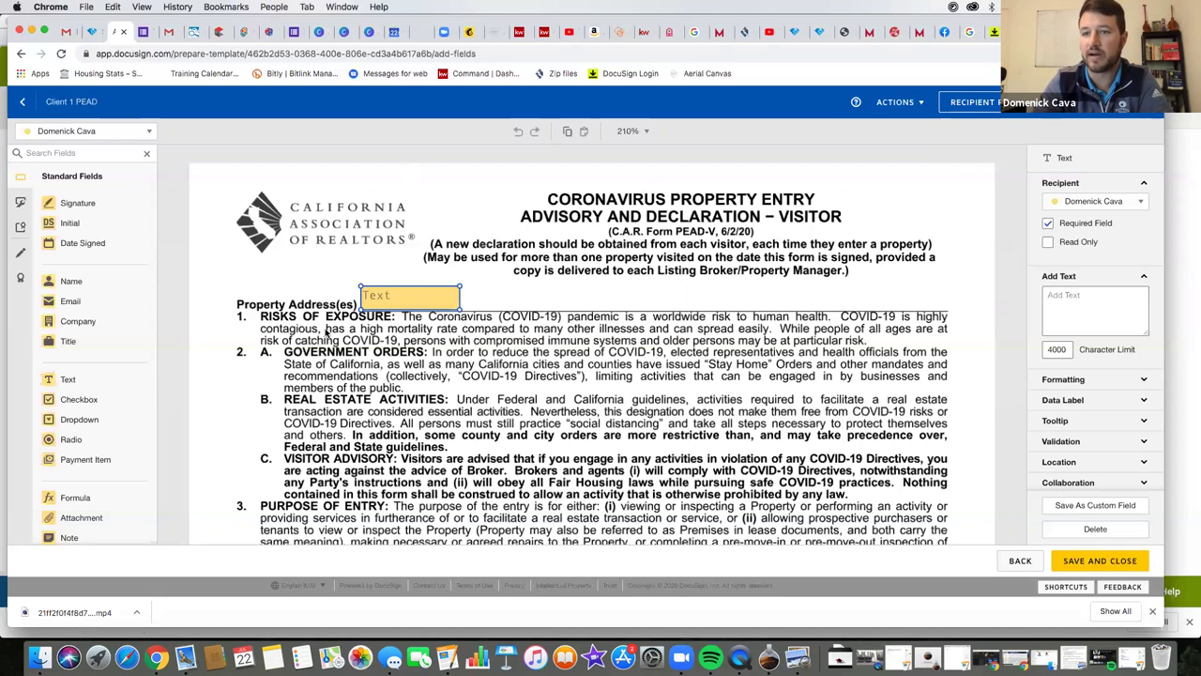
scroll(310, 346, down, 15)
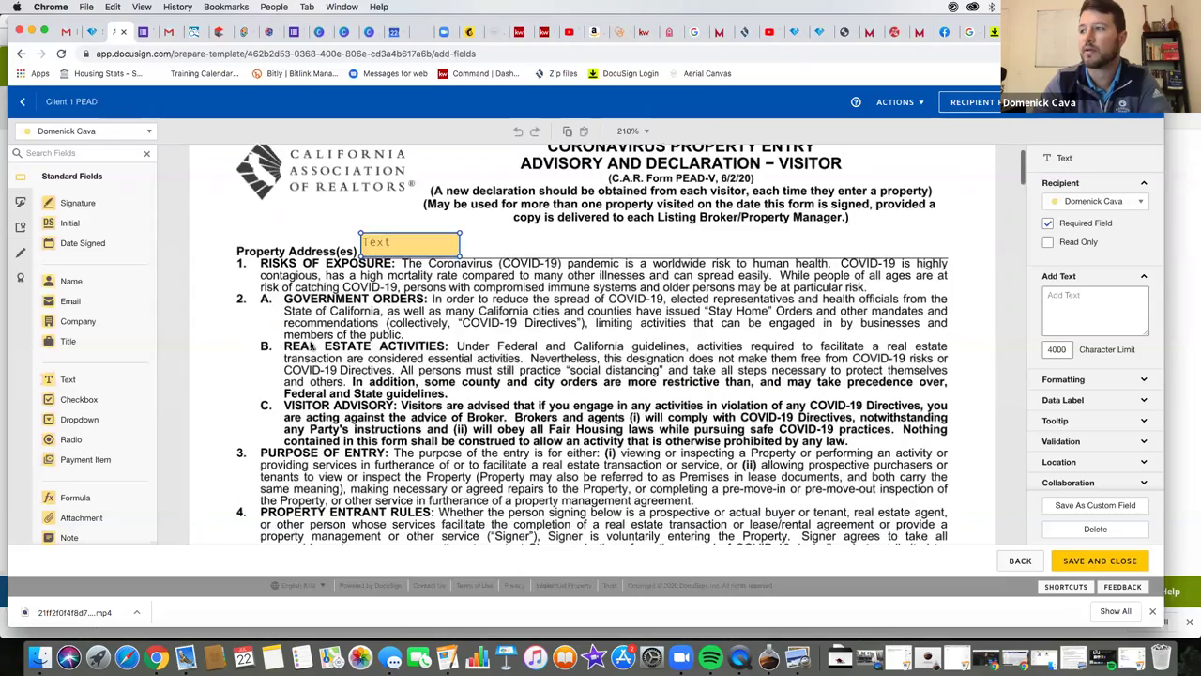
scroll(310, 346, down, 5)
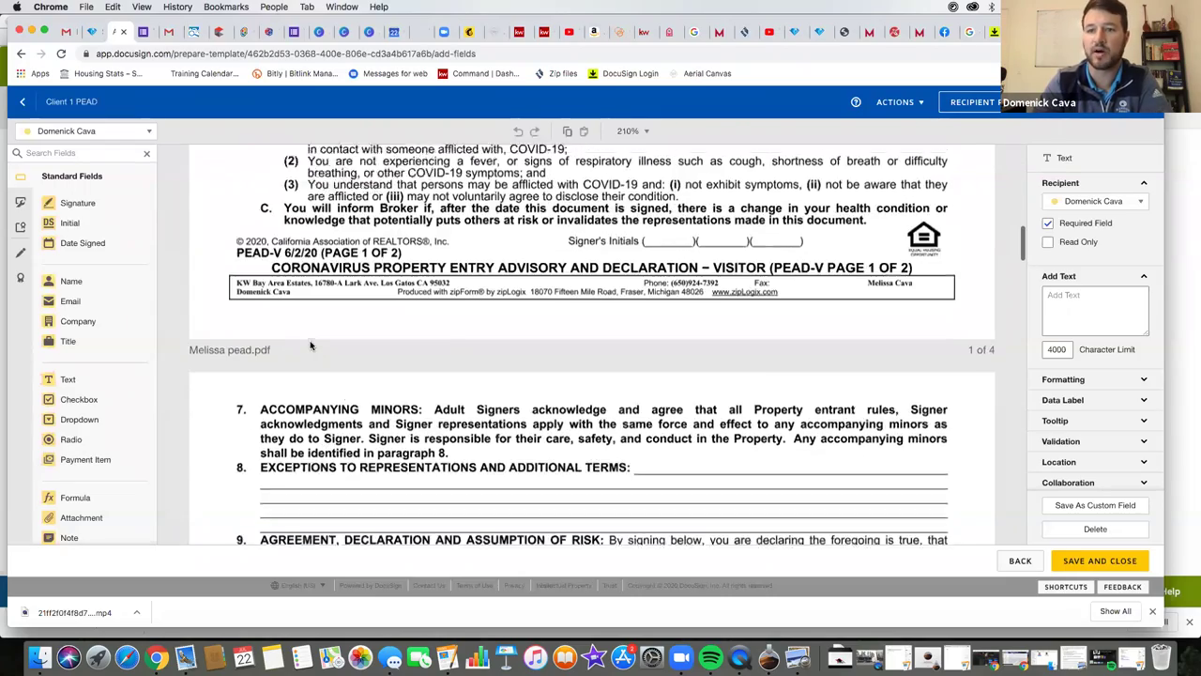
scroll(309, 346, up, 1)
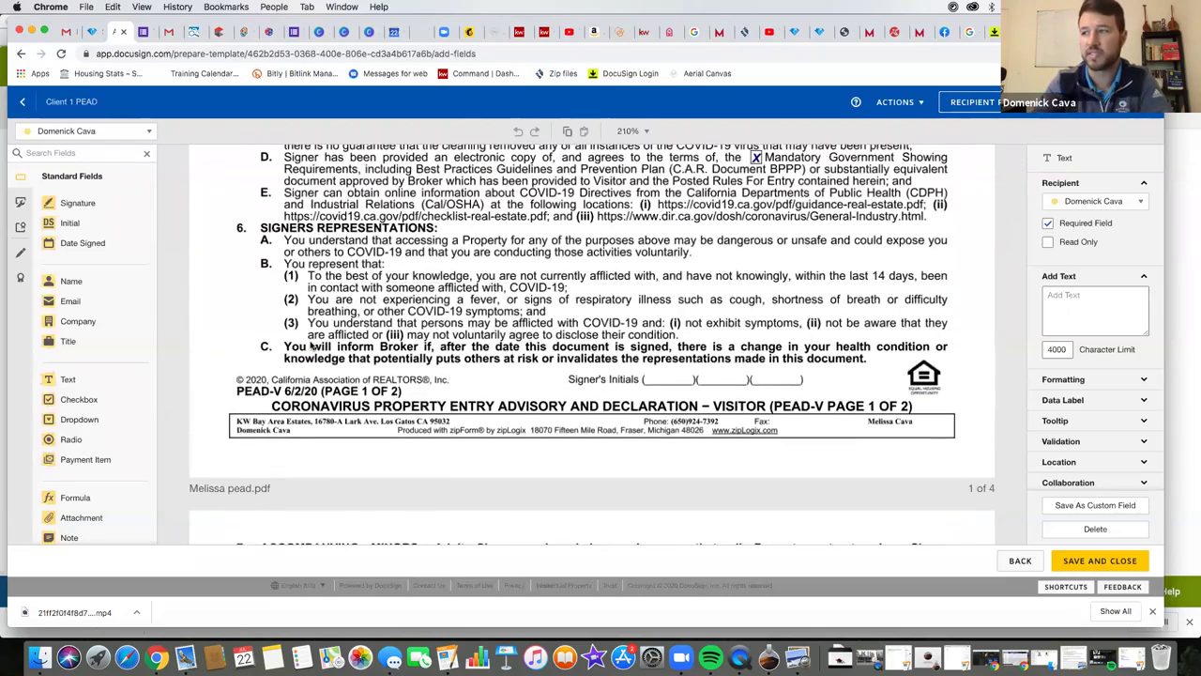
drag(70, 223, 653, 354)
- Add Signature and Date Signed fields on the agent's page-2 signature and Date lines
scroll(396, 316, down, 2)
scroll(396, 317, down, 10)
mouse_move(77, 223)
mouse_down()
mouse_move(376, 455)
mouse_move(471, 425)
mouse_move(517, 425)
mouse_up()
scroll(460, 393, up, 2)
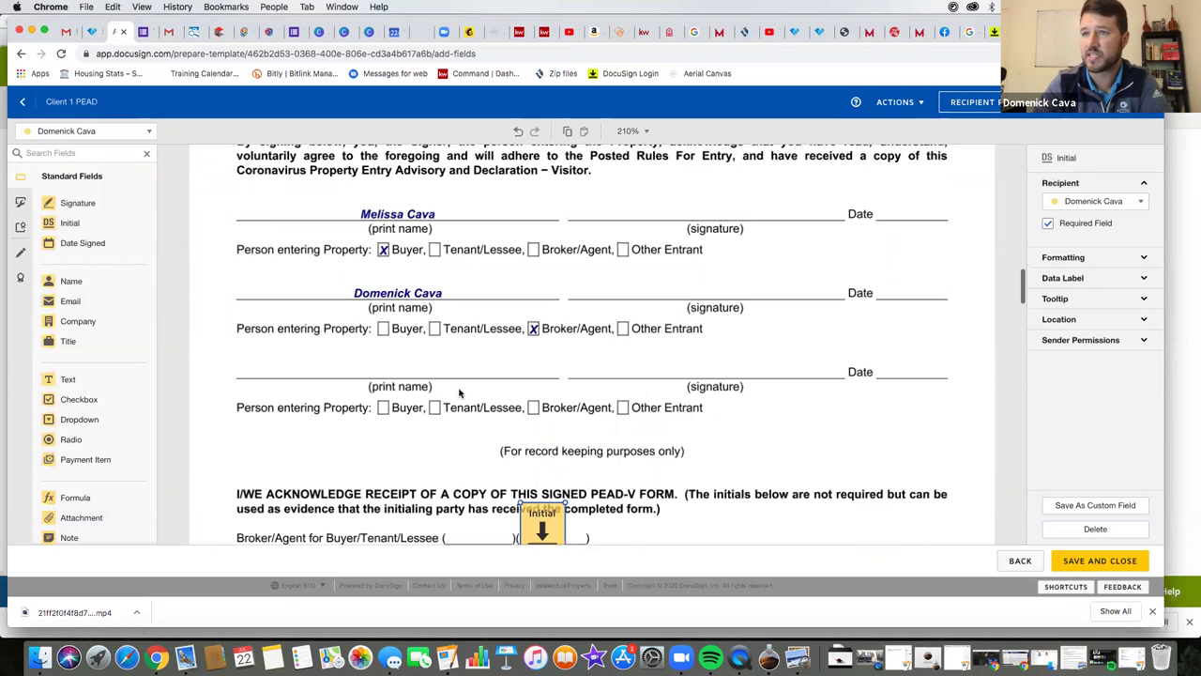
scroll(459, 392, up, 2)
mouse_move(77, 202)
mouse_down()
mouse_move(604, 268)
mouse_move(563, 325)
mouse_up()
drag(68, 249, 879, 344)
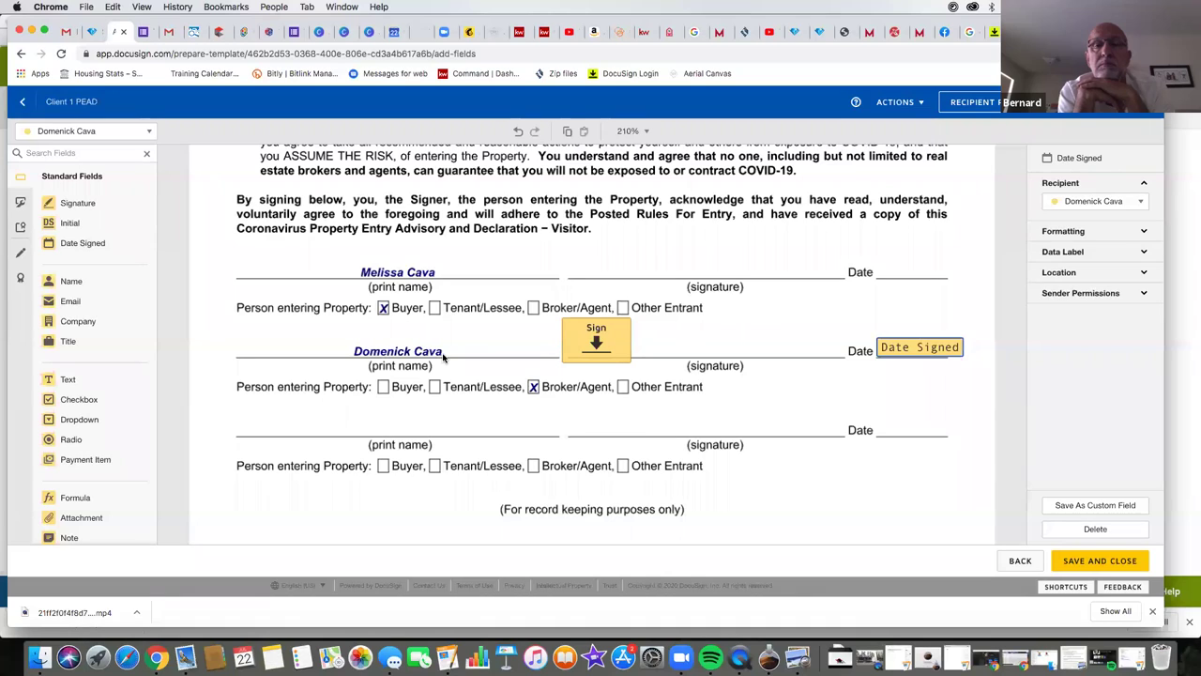
- Switch to the buyer one recipient and place its signature and date-signed fields on the buyer's line
click(120, 131)
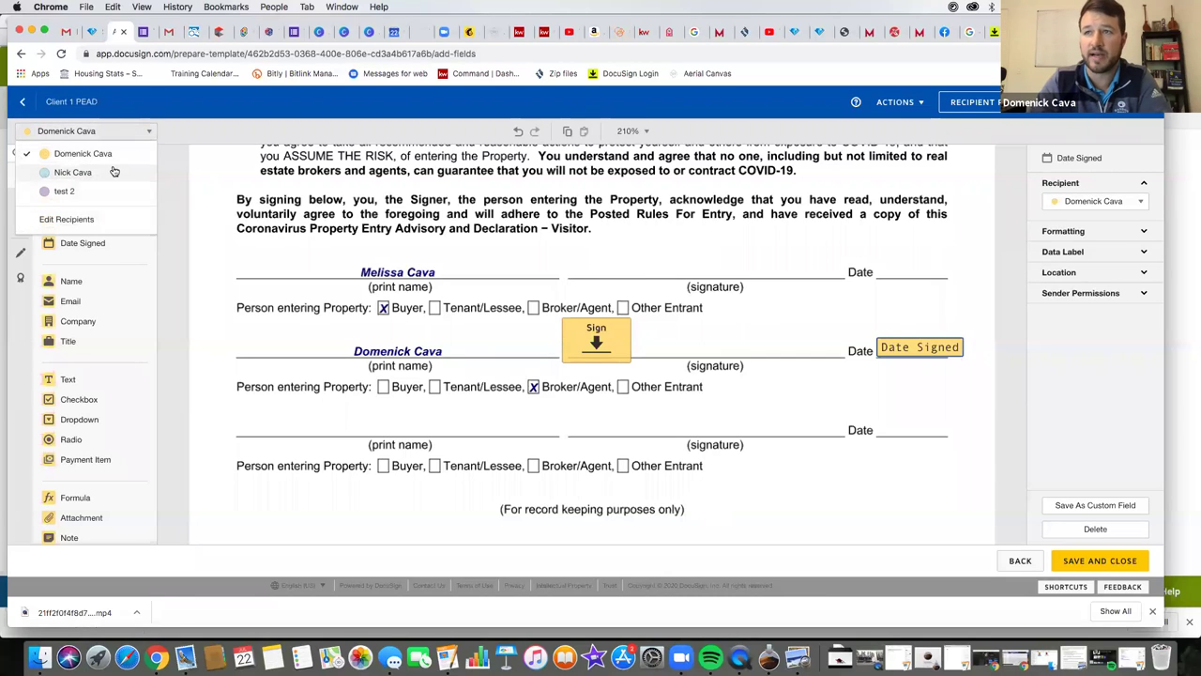
click(114, 172)
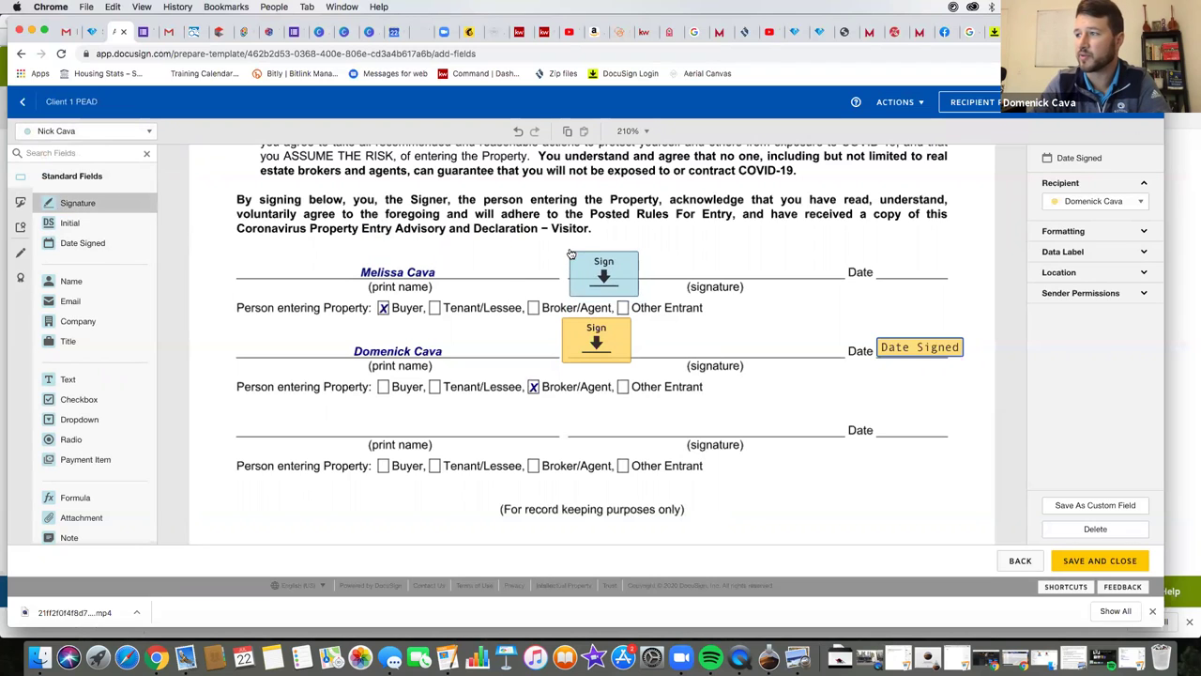
click(575, 248)
click(93, 242)
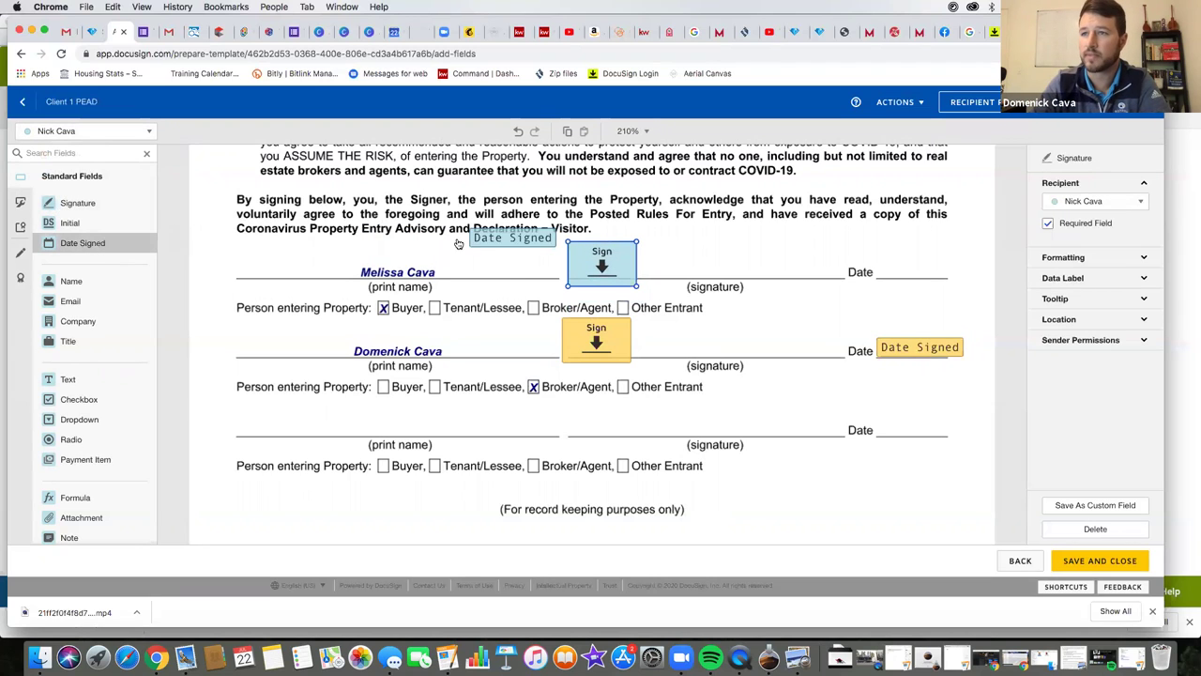
click(879, 264)
- Add buyer one's initials beside the agent's initials and save the template
scroll(563, 328, up, 10)
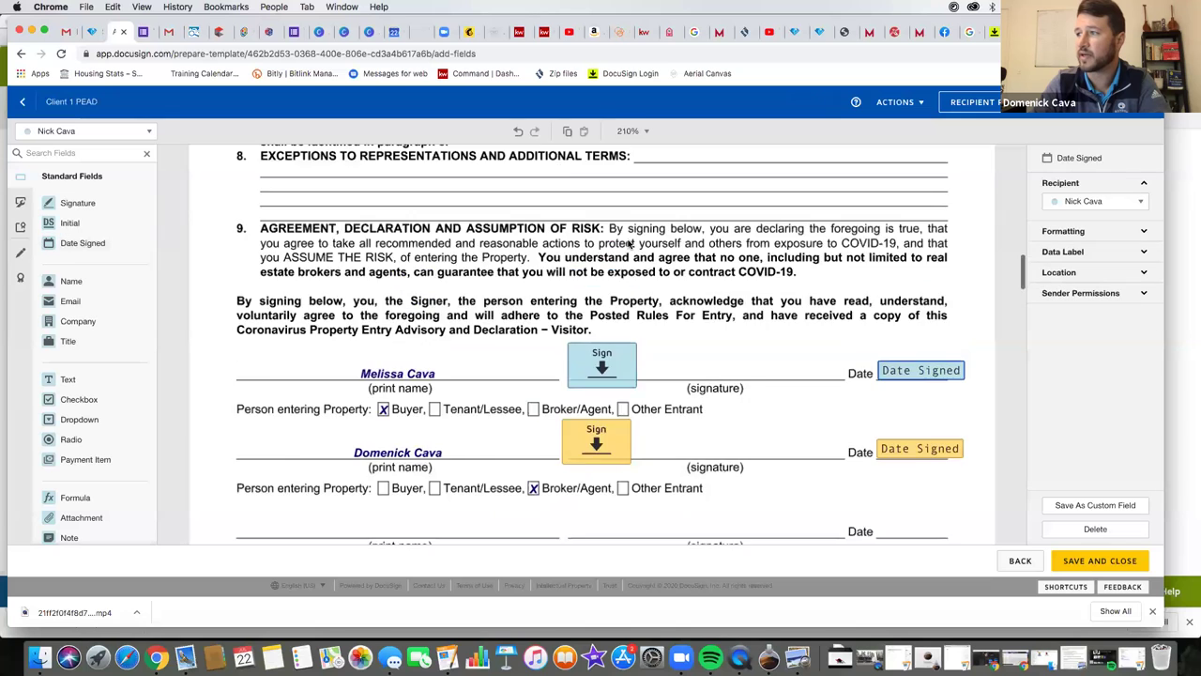
click(71, 222)
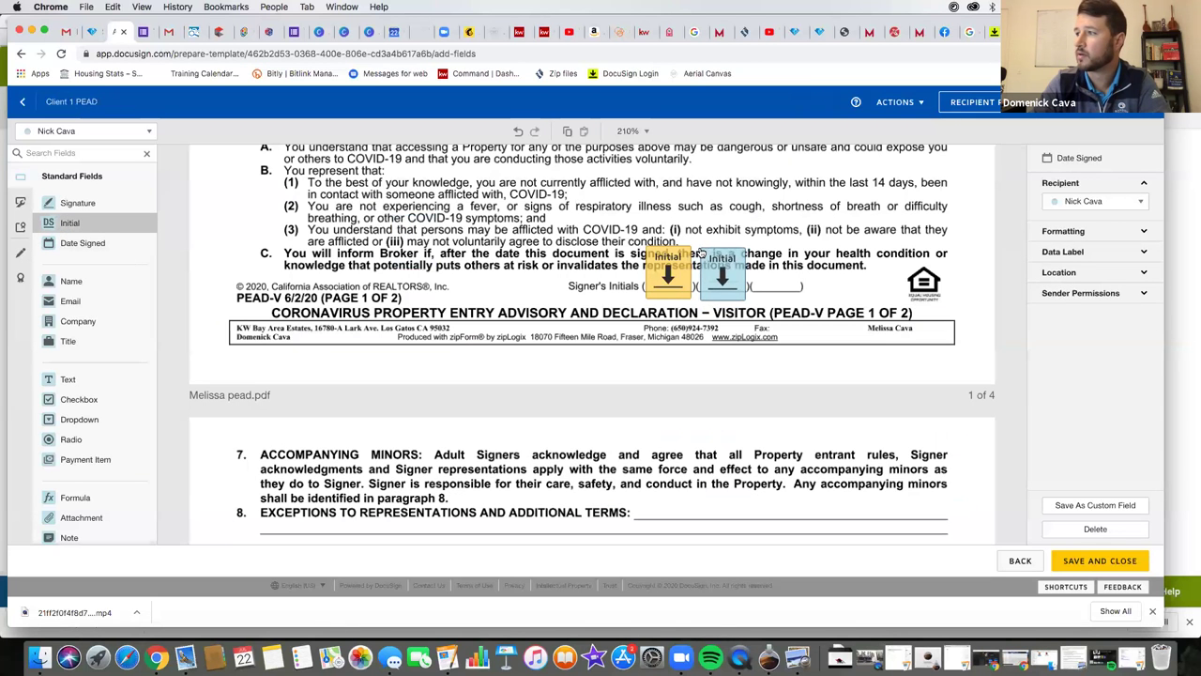
click(741, 253)
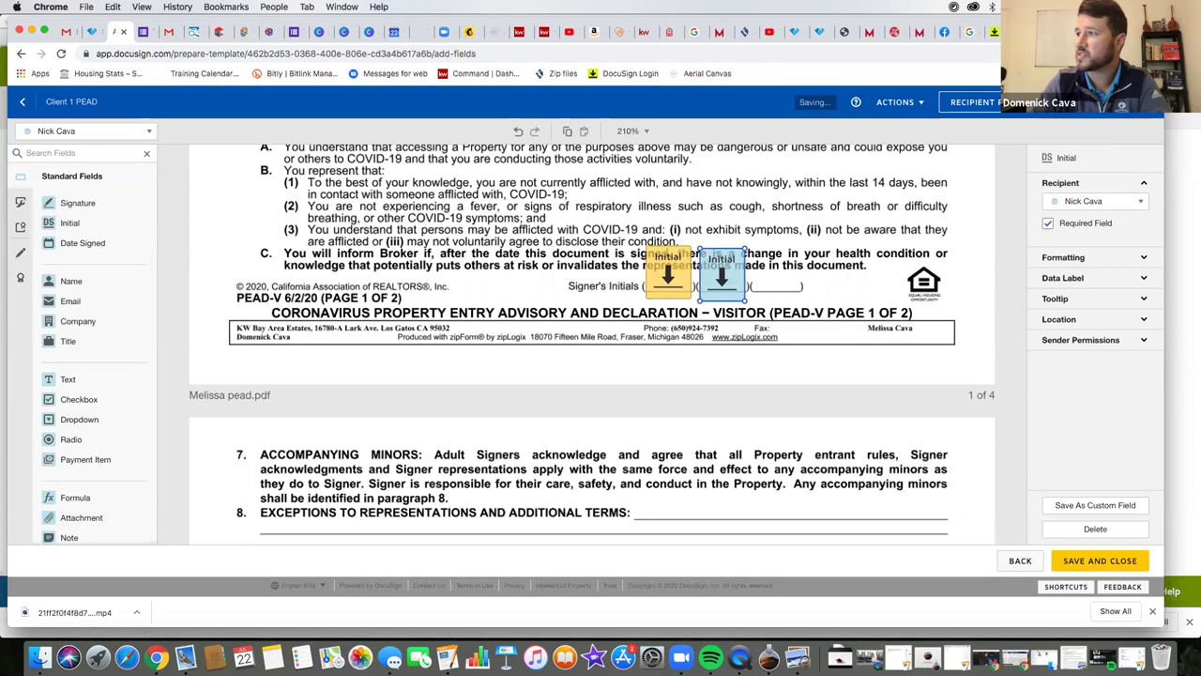
click(1099, 560)
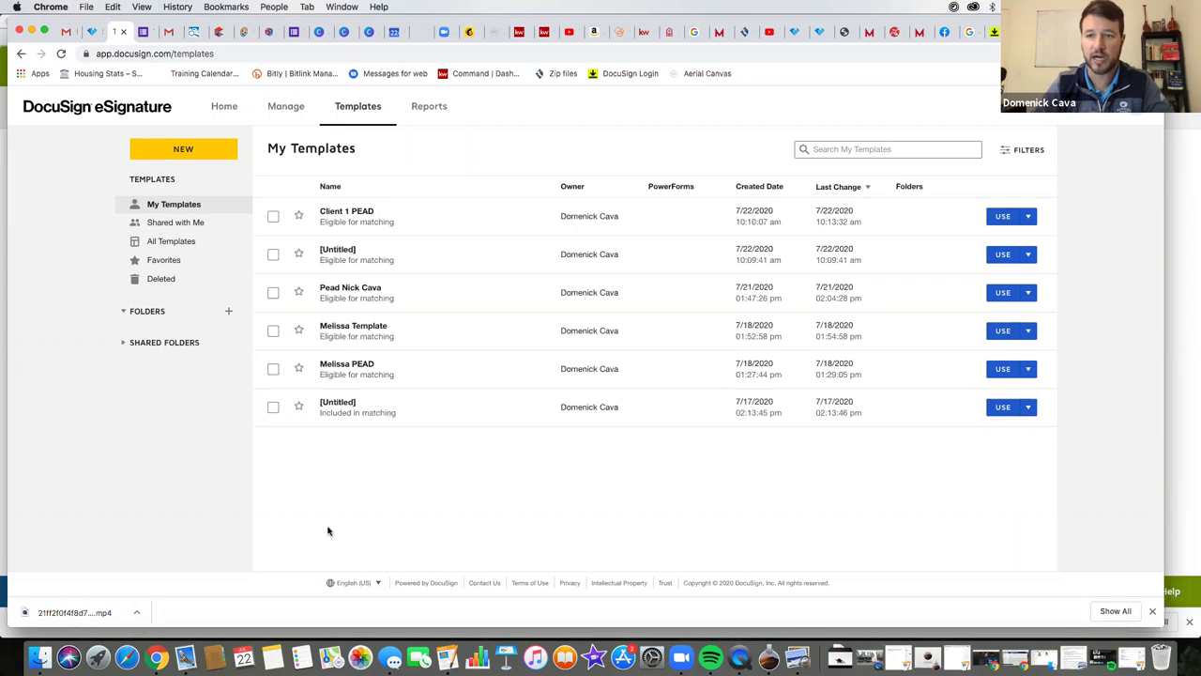
- Start a new envelope from the Client 1 PEAD template
click(999, 217)
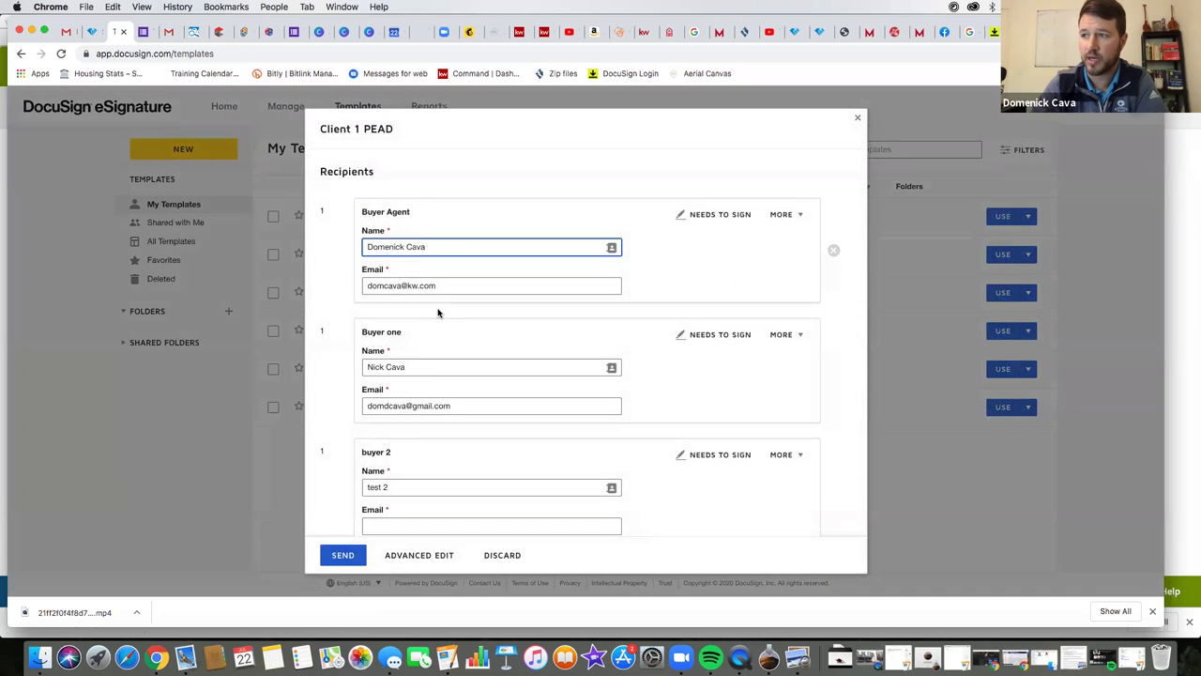
- Attempt to send, then fill buyer 2's missing email from the suggested saved contact
scroll(416, 413, down, 2)
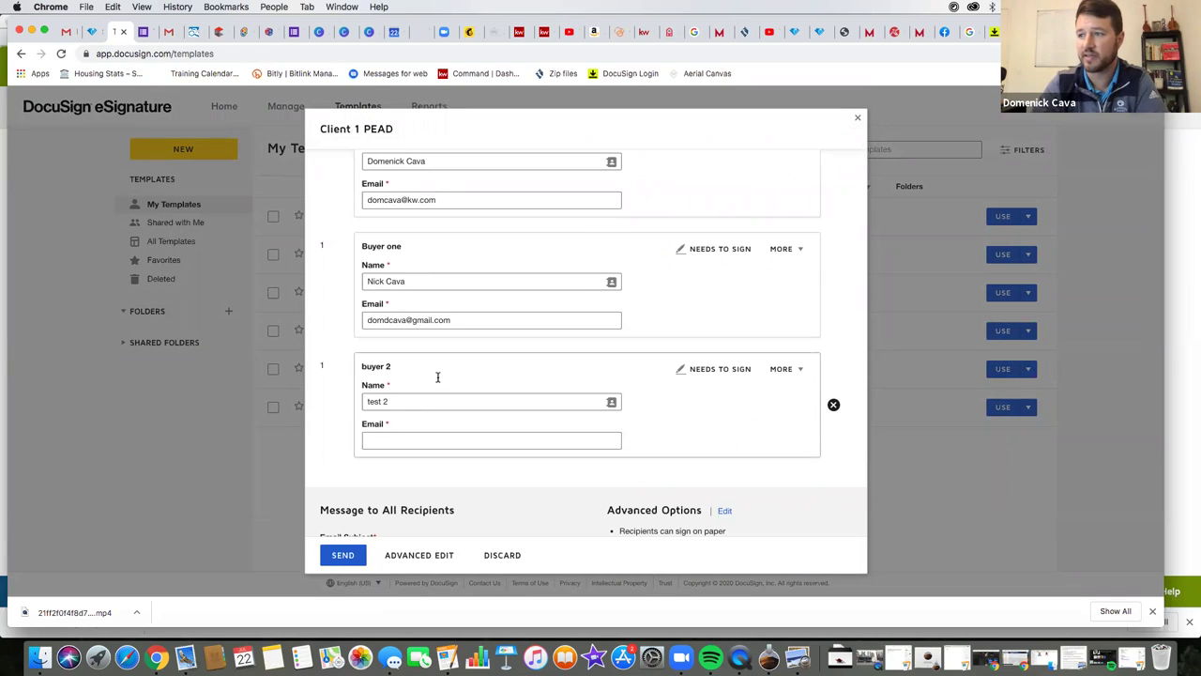
scroll(413, 487, down, 3)
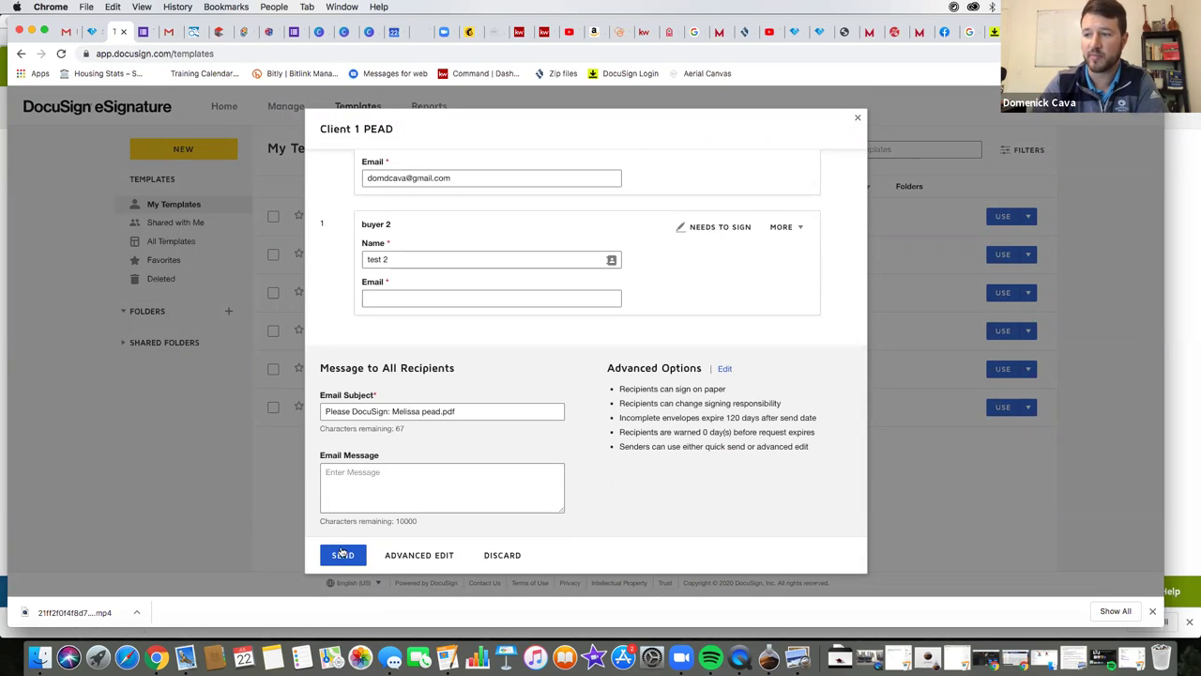
click(343, 555)
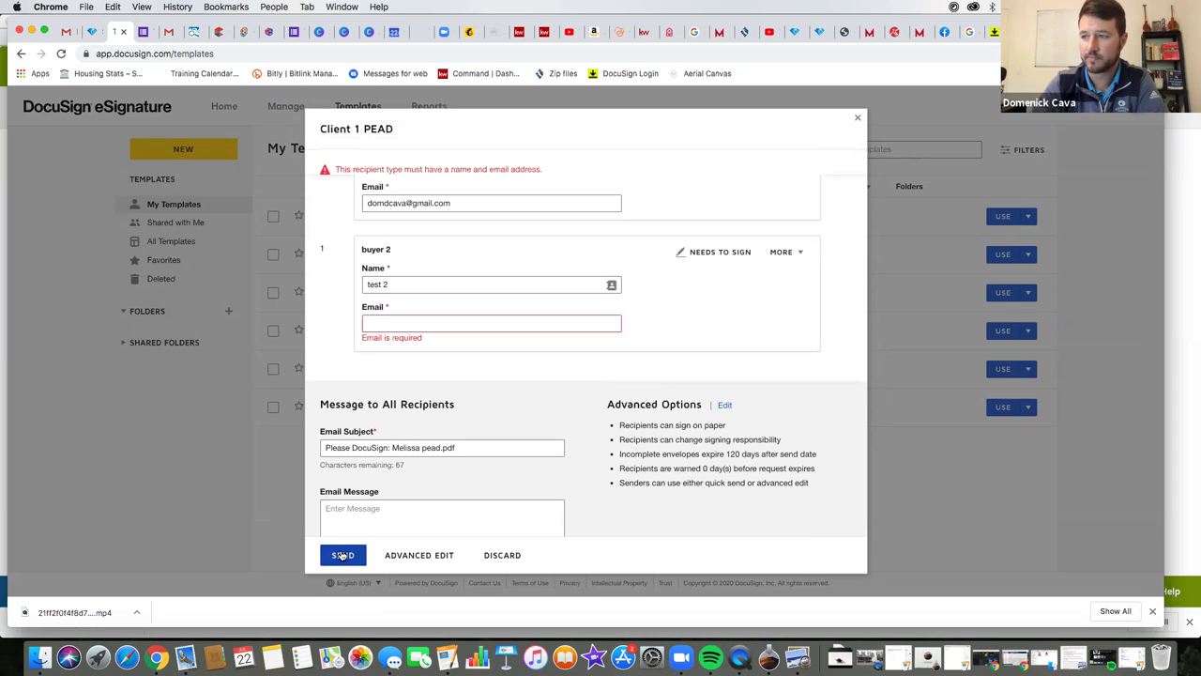
click(426, 323)
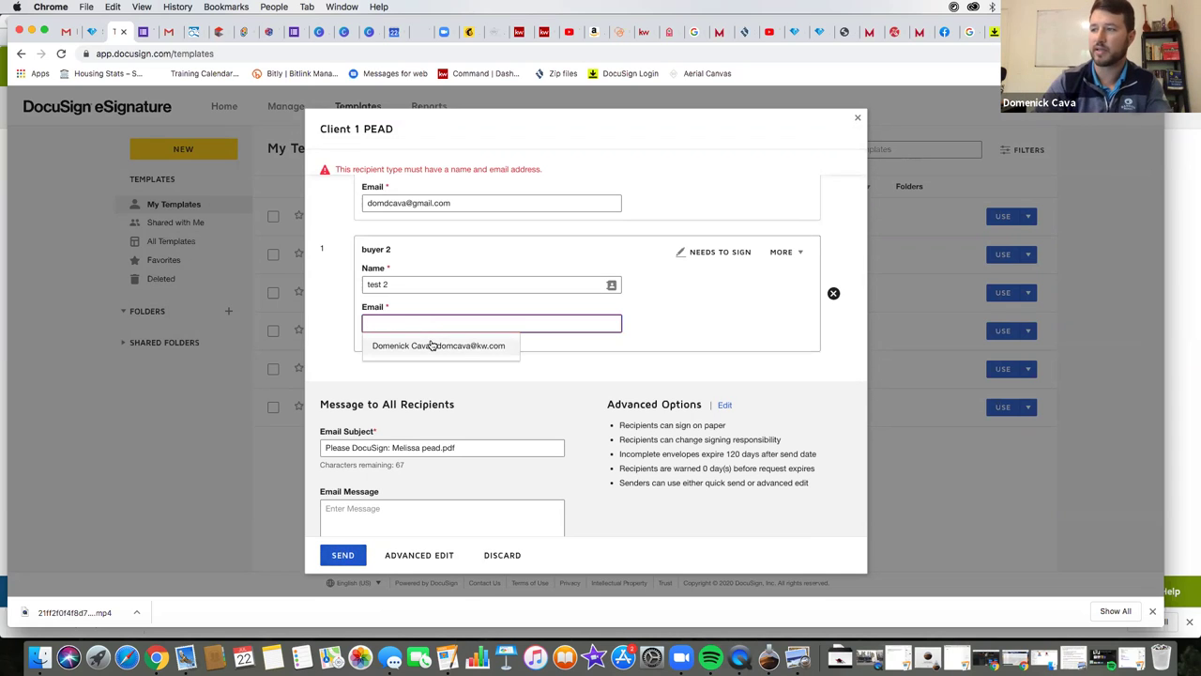
click(429, 345)
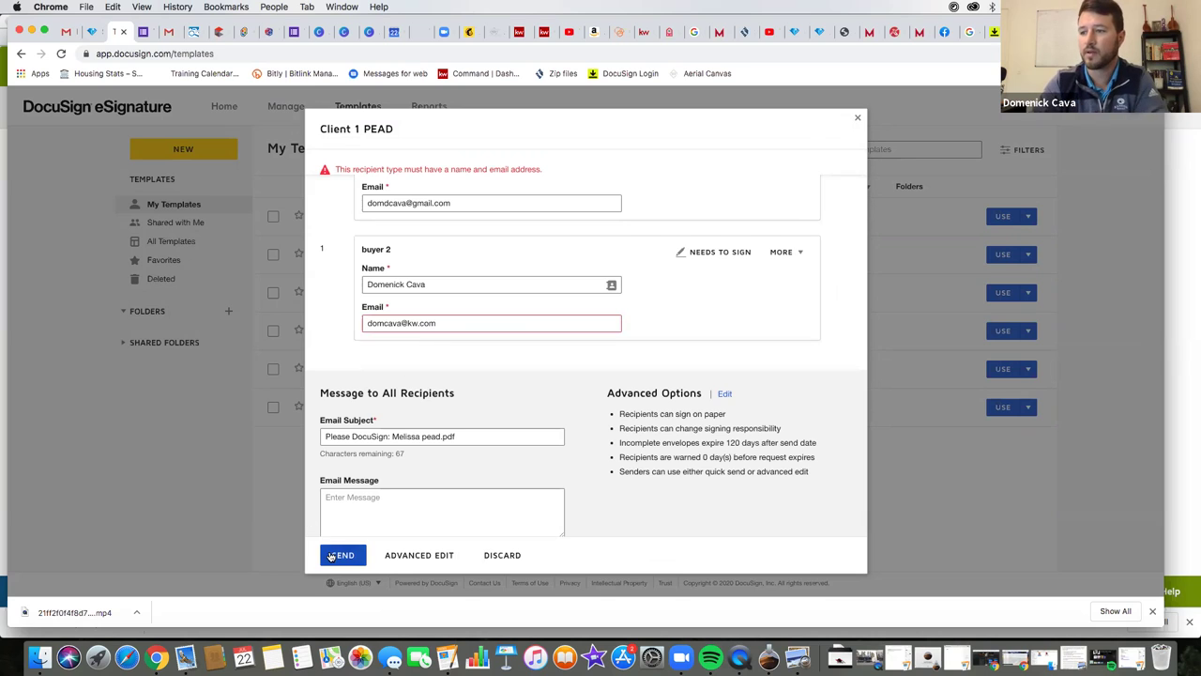
- Replace the email subject with '1234 apple st' and retry sending
drag(458, 436, 293, 432)
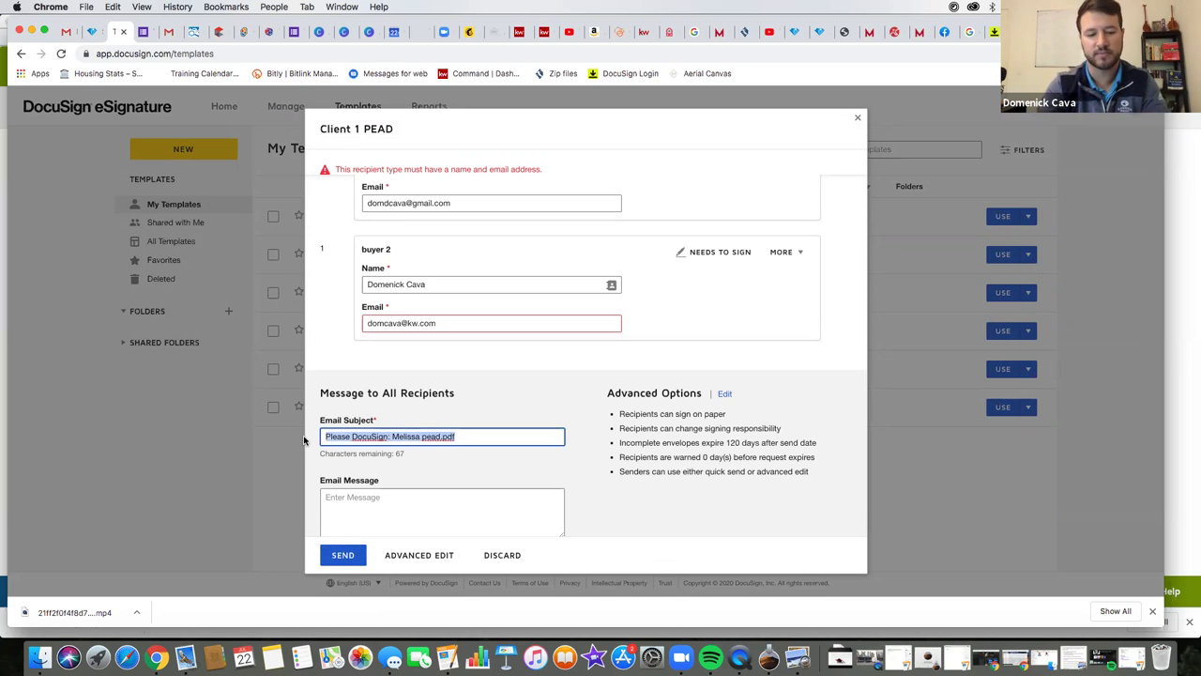
text(1234 apple st)
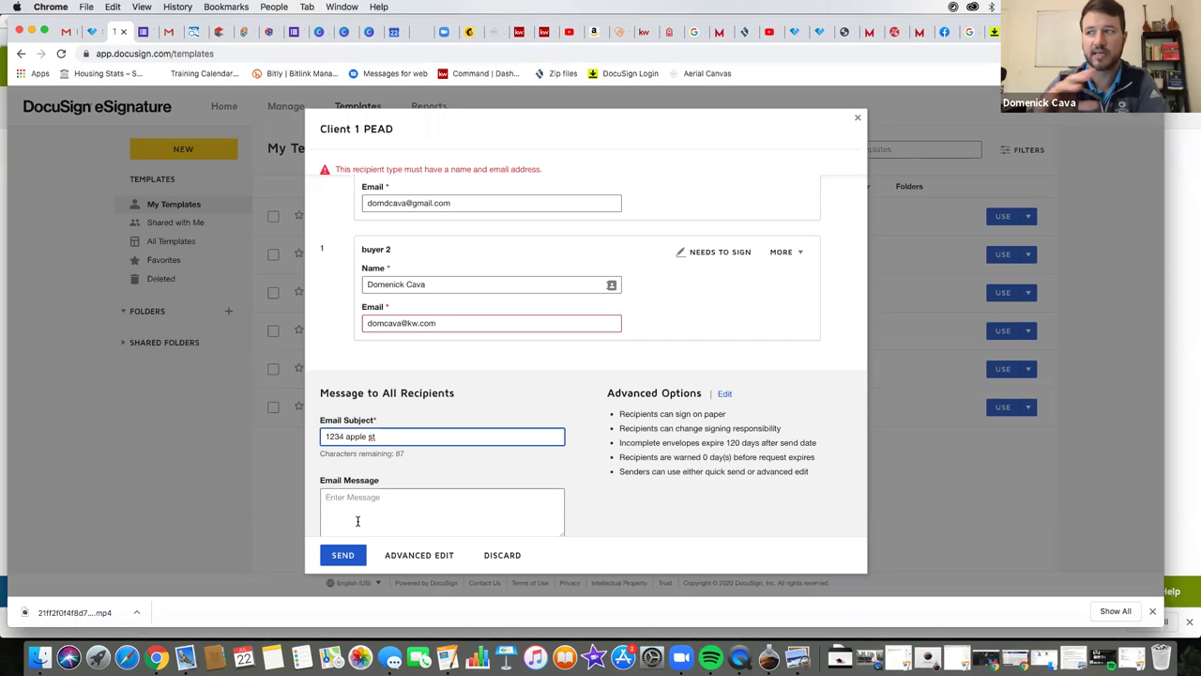
click(342, 555)
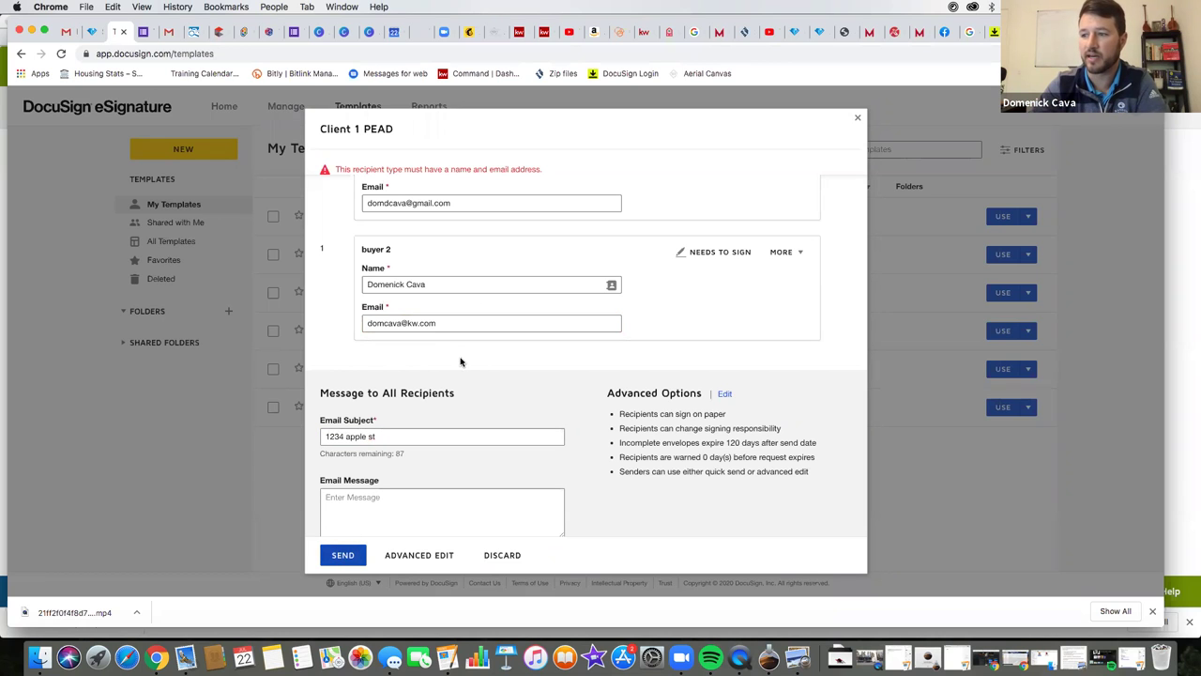
scroll(404, 406, up, 5)
scroll(397, 391, down, 6)
click(342, 555)
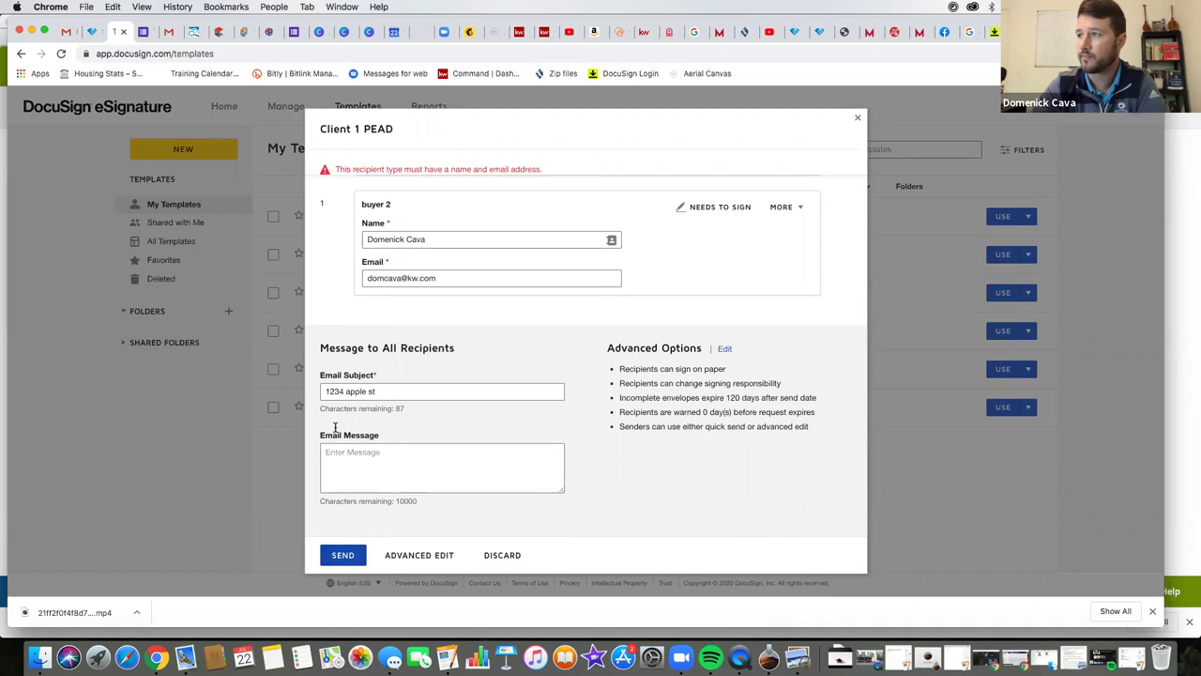
scroll(332, 343, up, 4)
scroll(332, 343, up, 2)
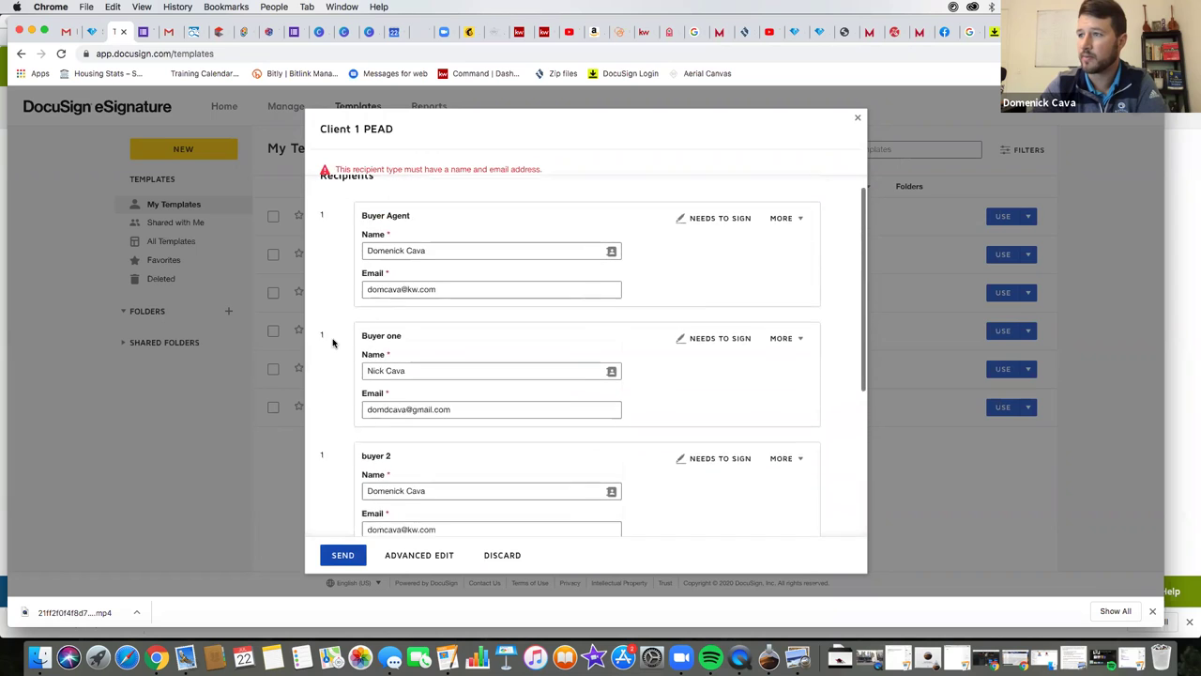
scroll(332, 343, down, 5)
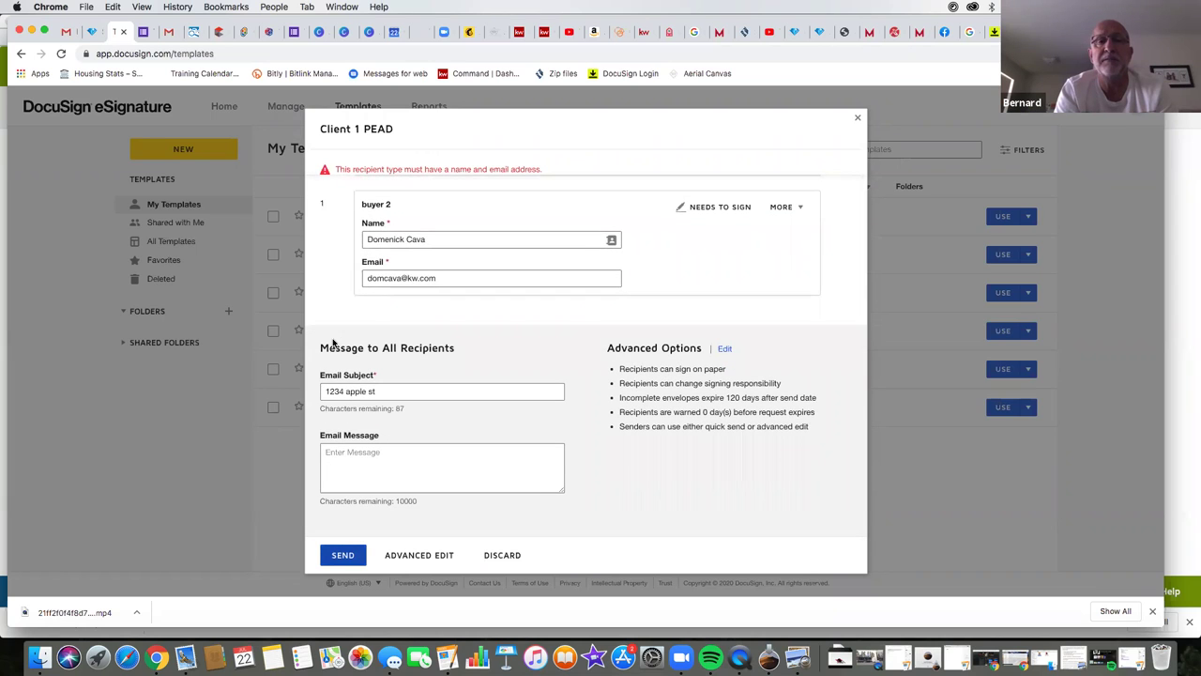
click(369, 395)
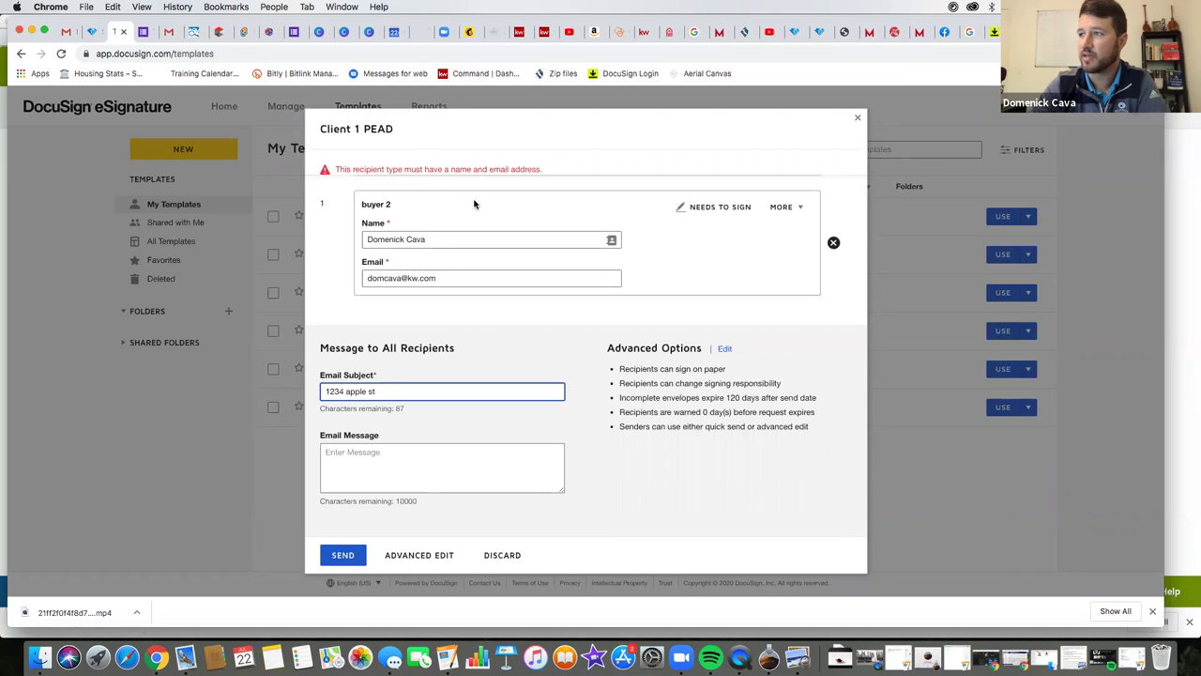
- Rename the buyer 2 recipient to 'test 2'
scroll(432, 253, up, 1)
drag(431, 254, 357, 260)
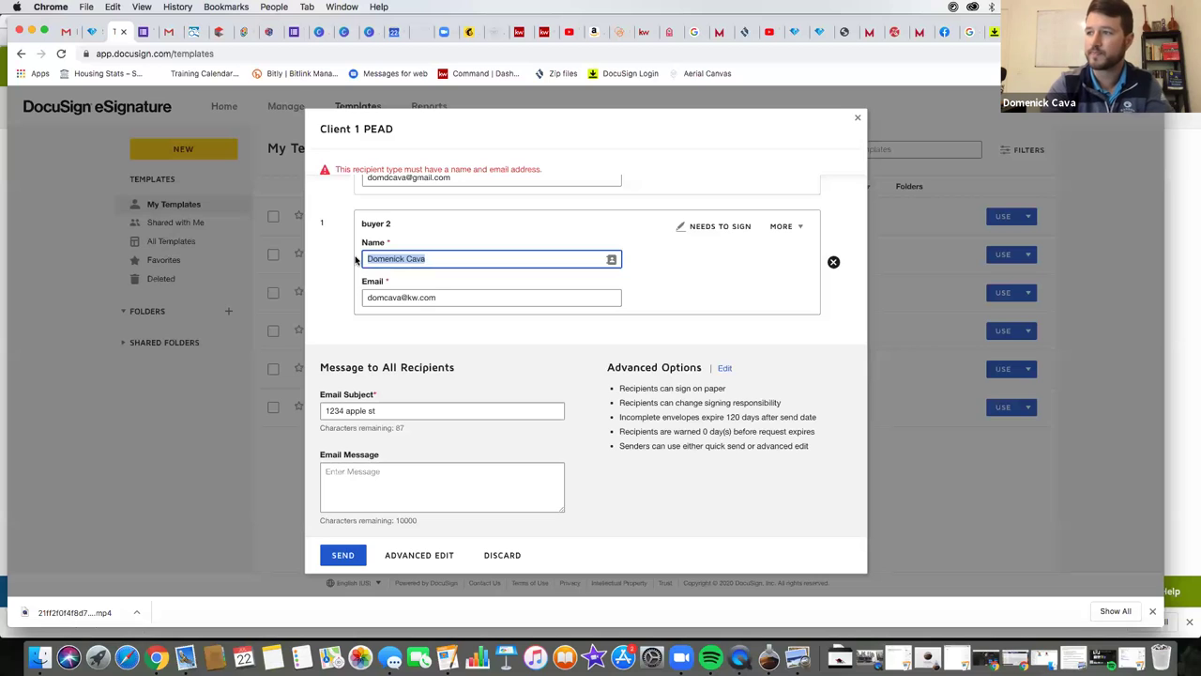
text(test 2)
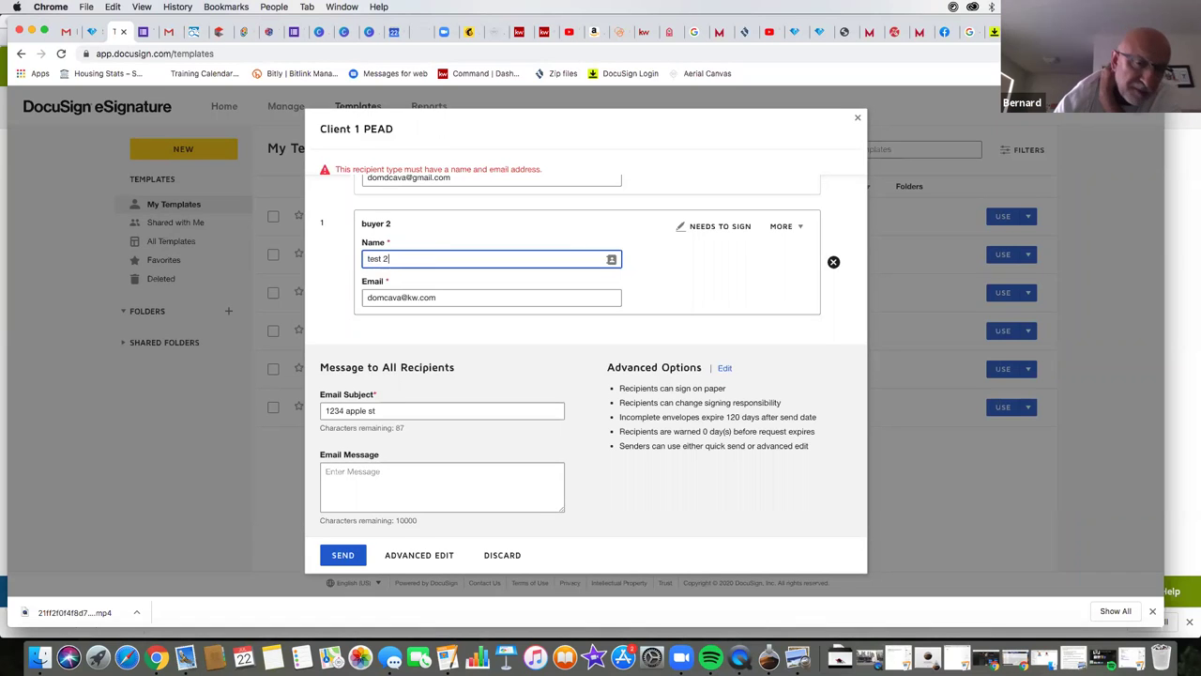
- Switch buyer 2's email to the buyer one saved contact and close the sending window
click(416, 296)
key(super+a)
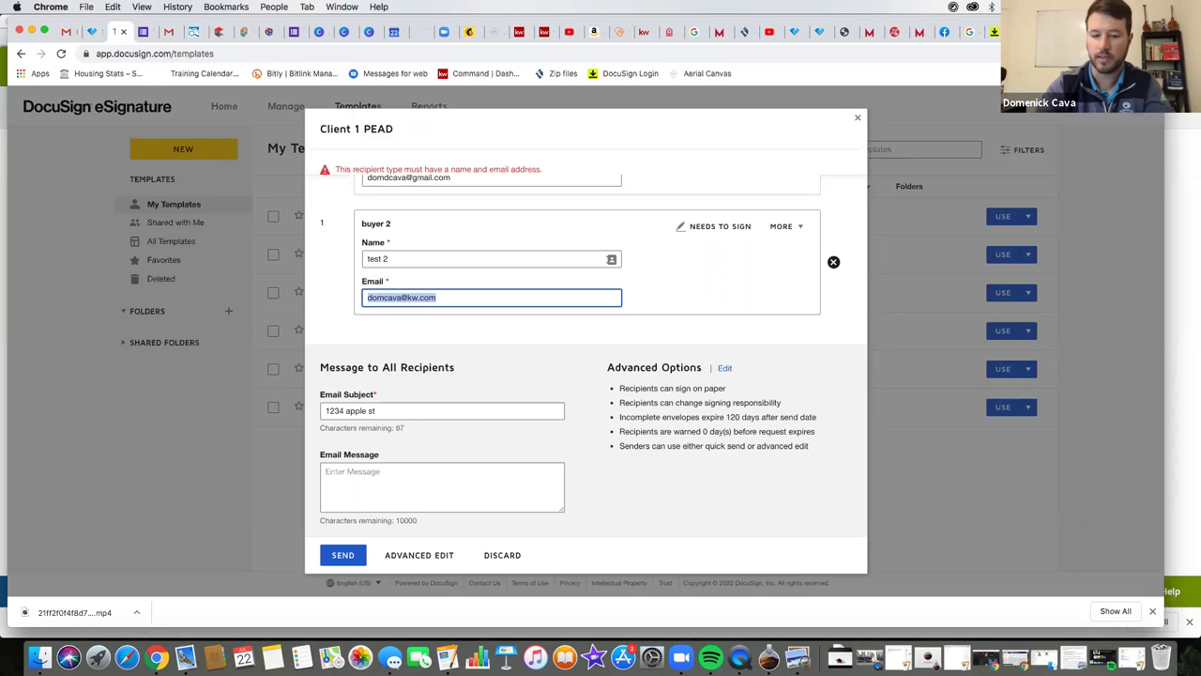
text(dom)
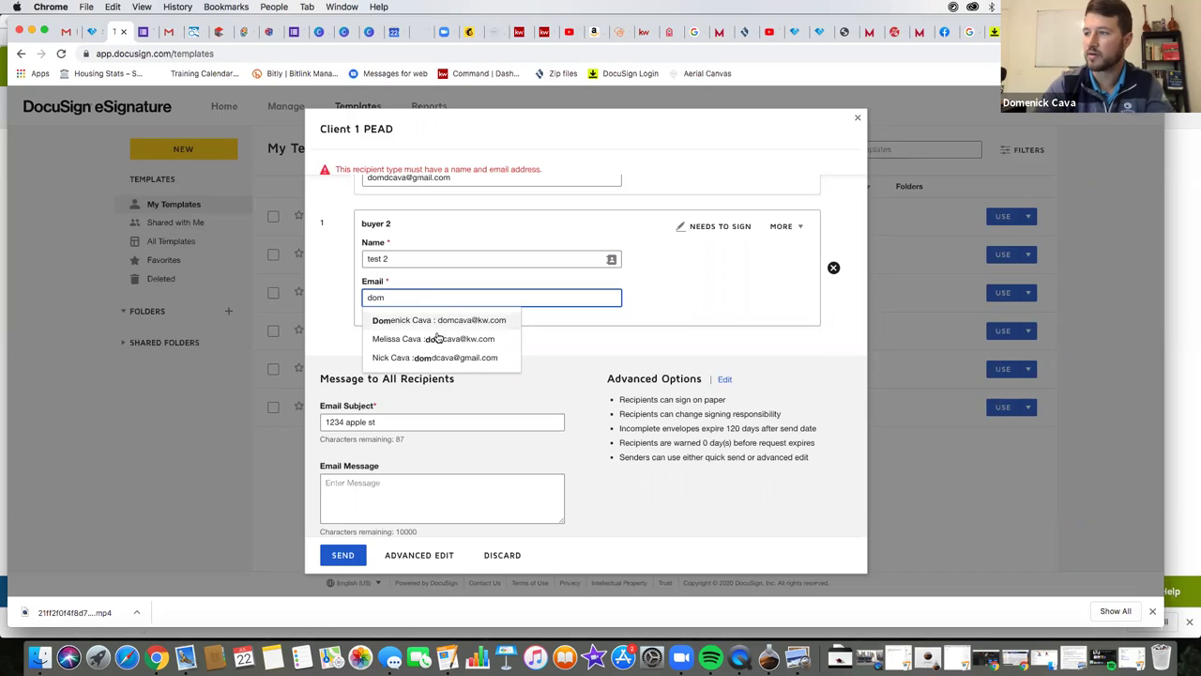
click(437, 357)
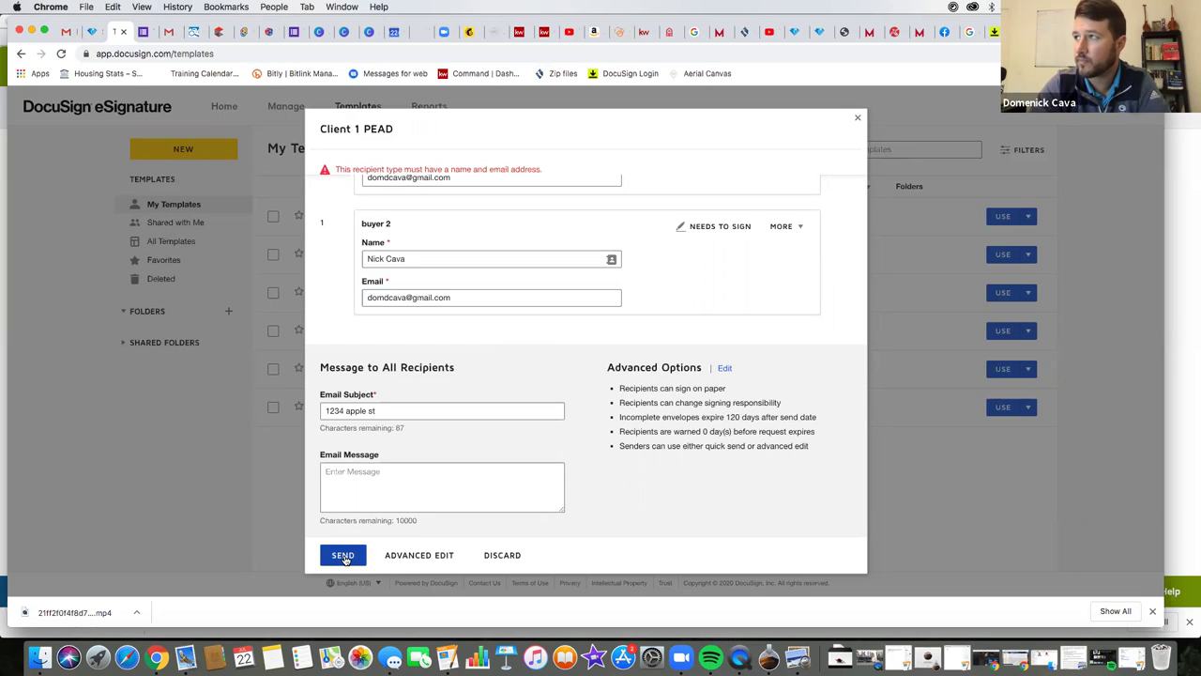
scroll(554, 323, up, 5)
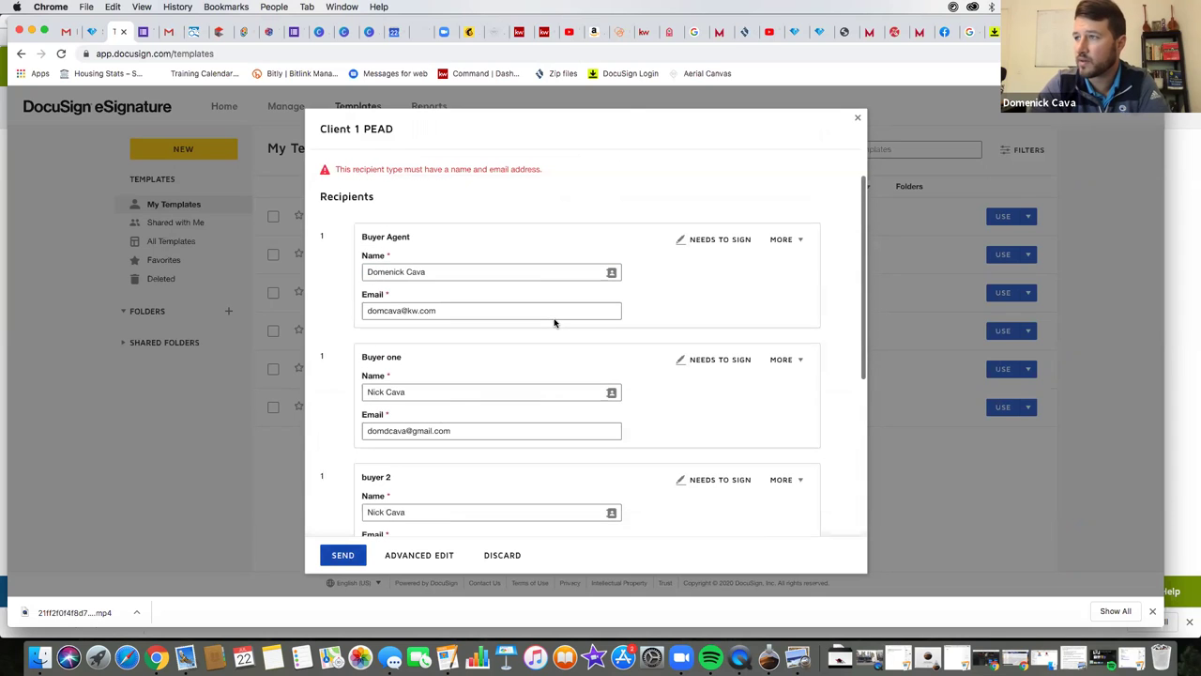
click(856, 122)
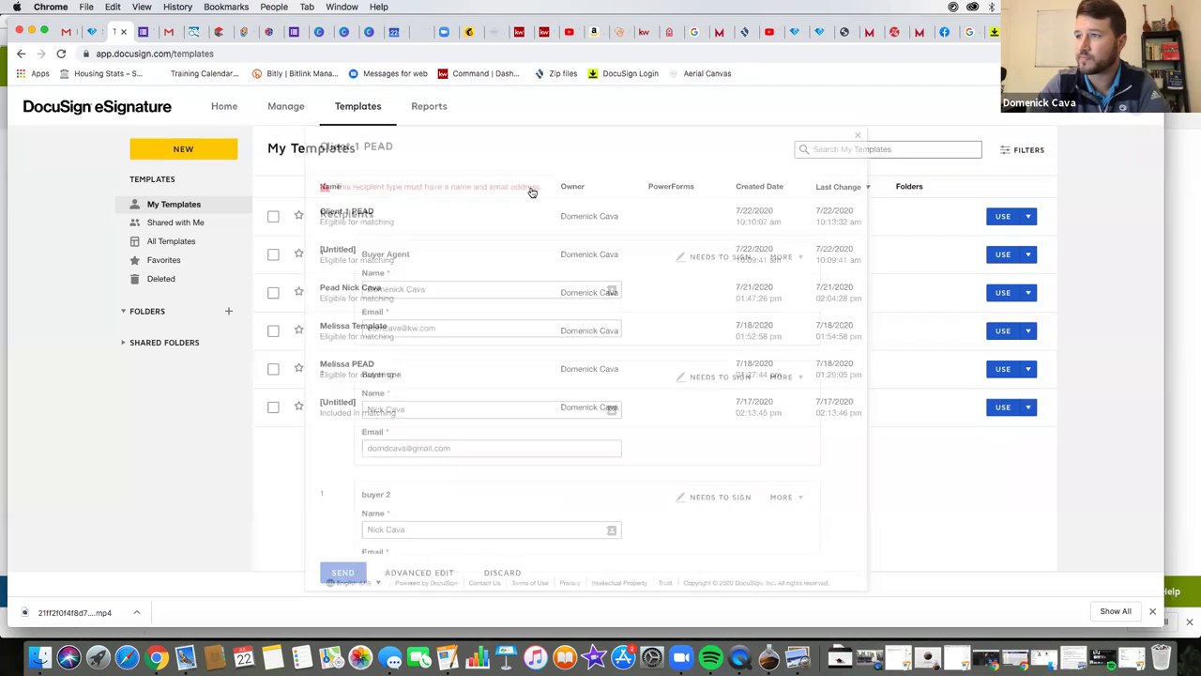
- Use Client 1 PEAD, remove buyer 2, set the subject to 'apple st' and send
click(1000, 215)
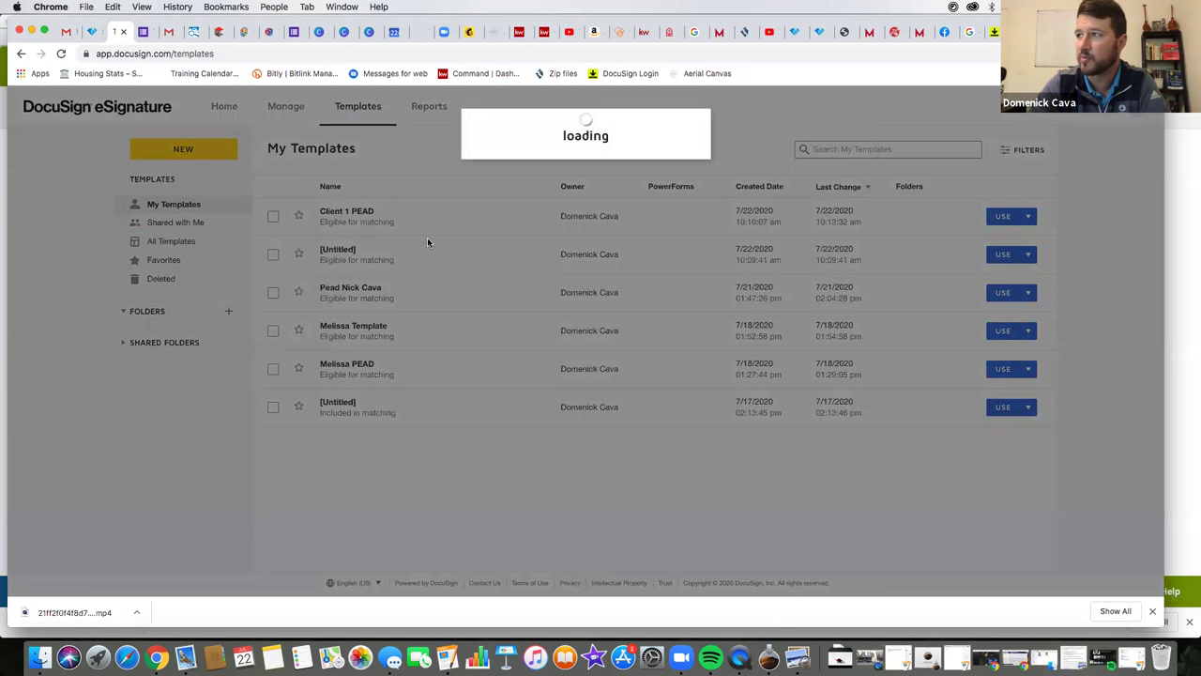
scroll(469, 330, down, 3)
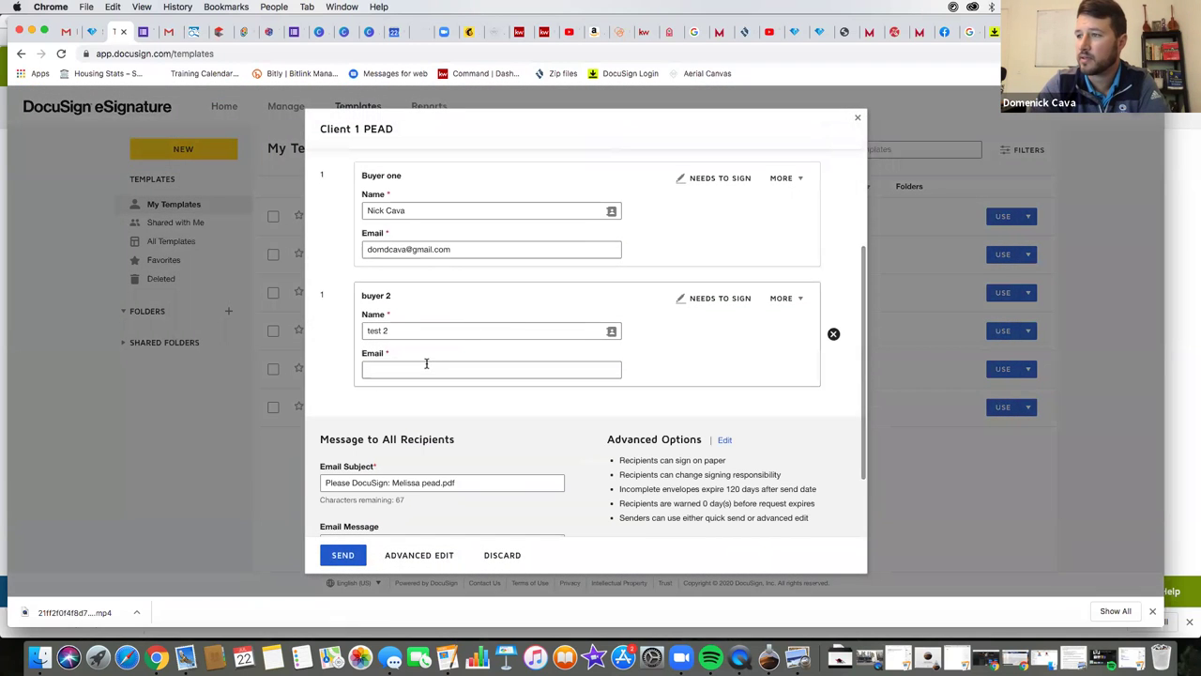
click(833, 334)
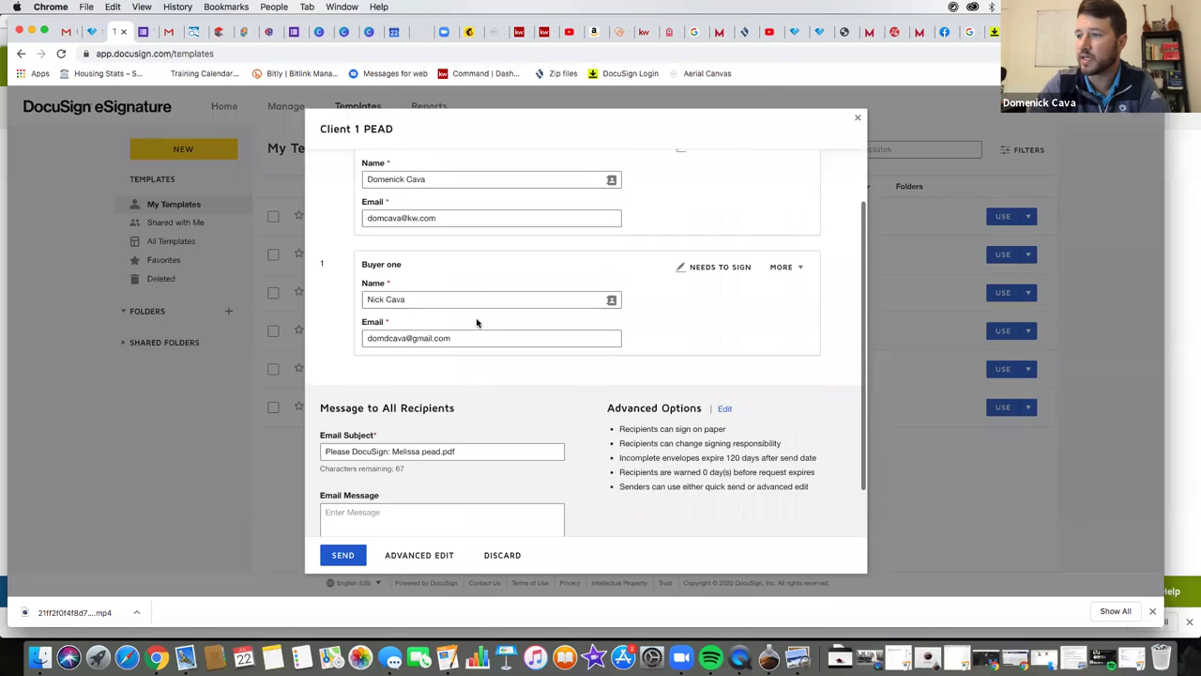
triple_click(438, 389)
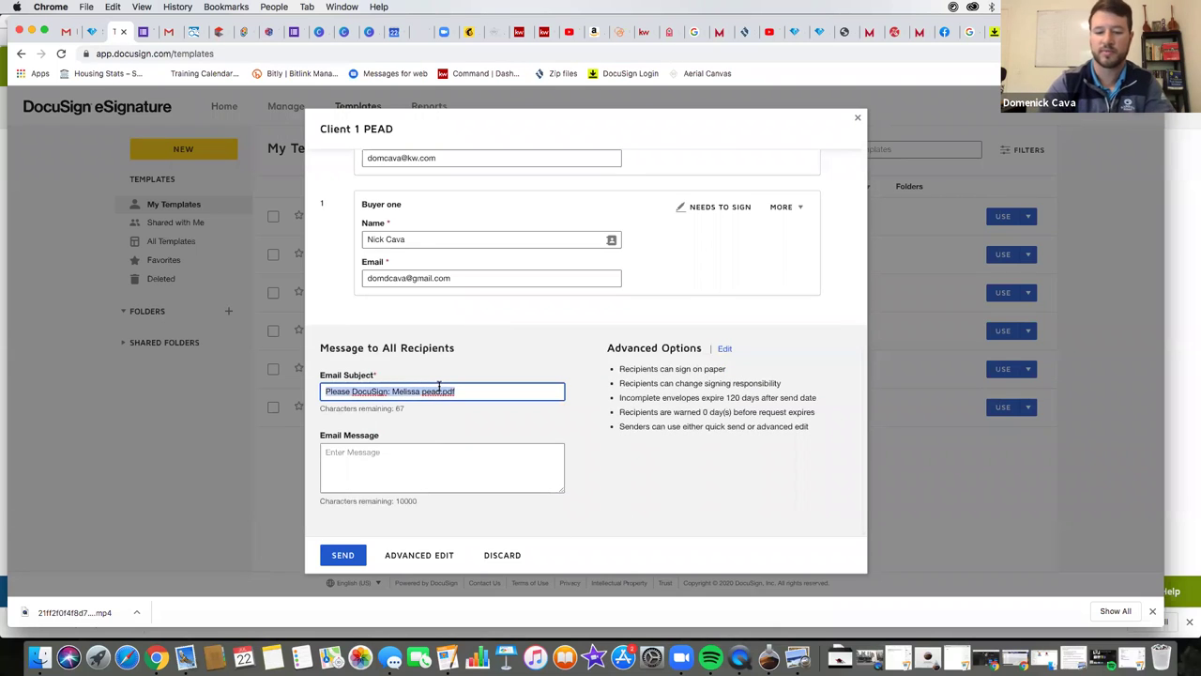
text(apple st)
click(343, 555)
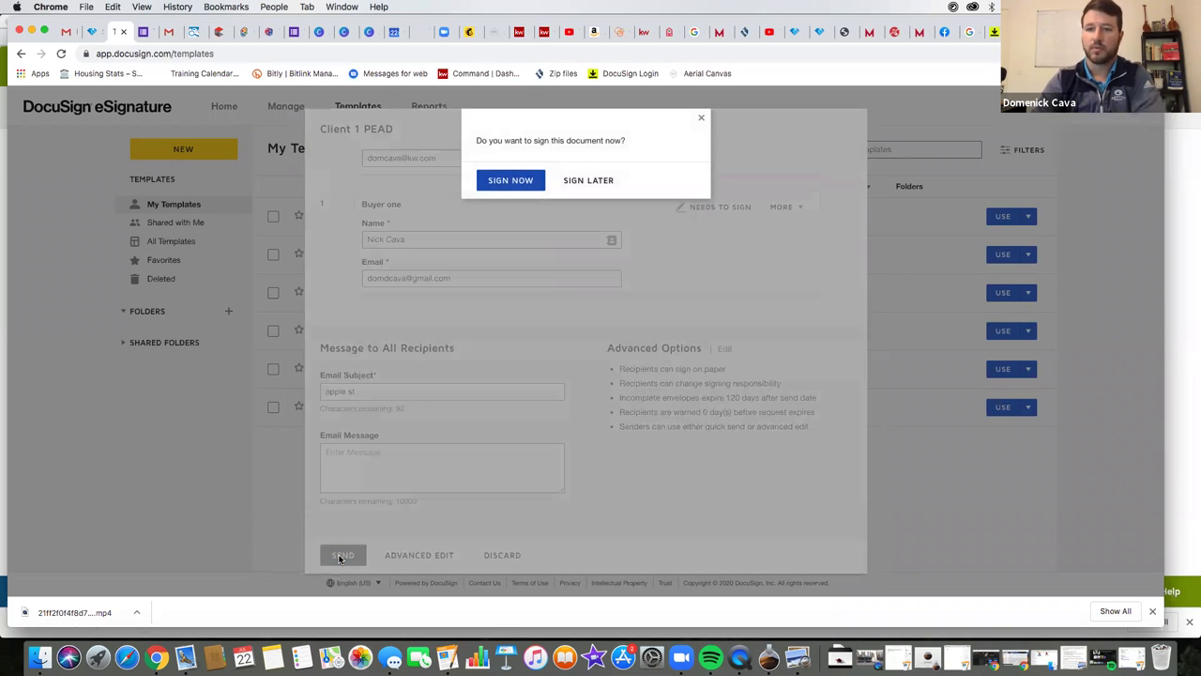
- Choose to sign now and enter 'apple st danville' as the Property Address
click(506, 179)
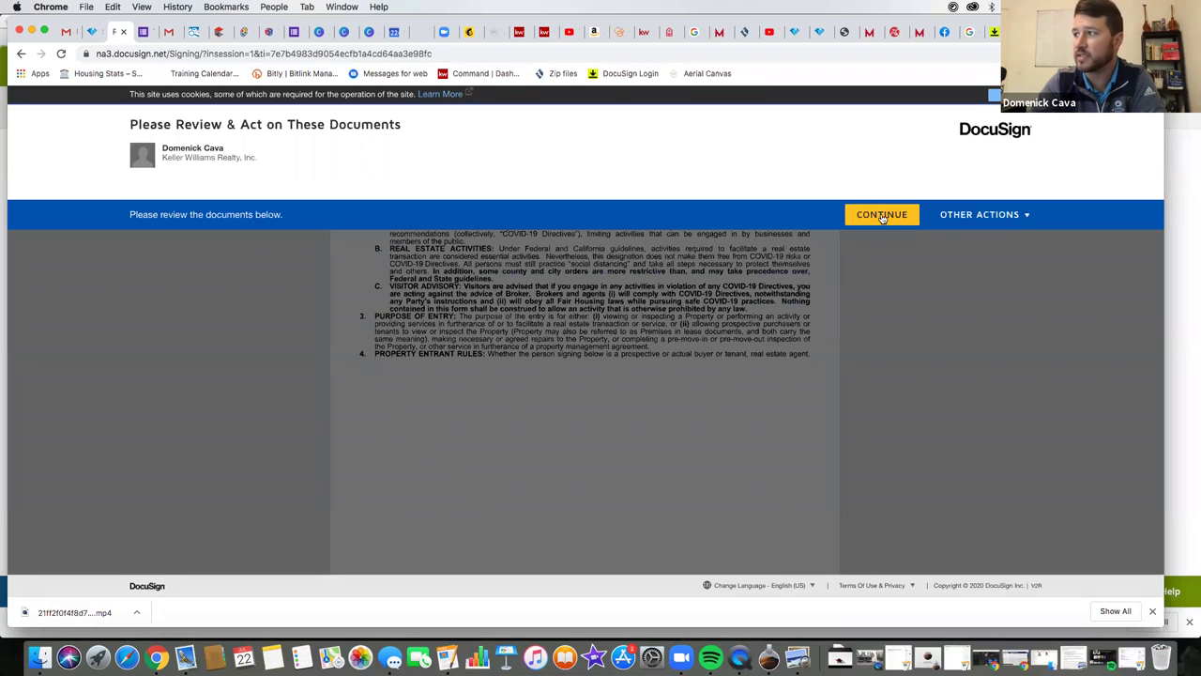
click(882, 214)
click(464, 254)
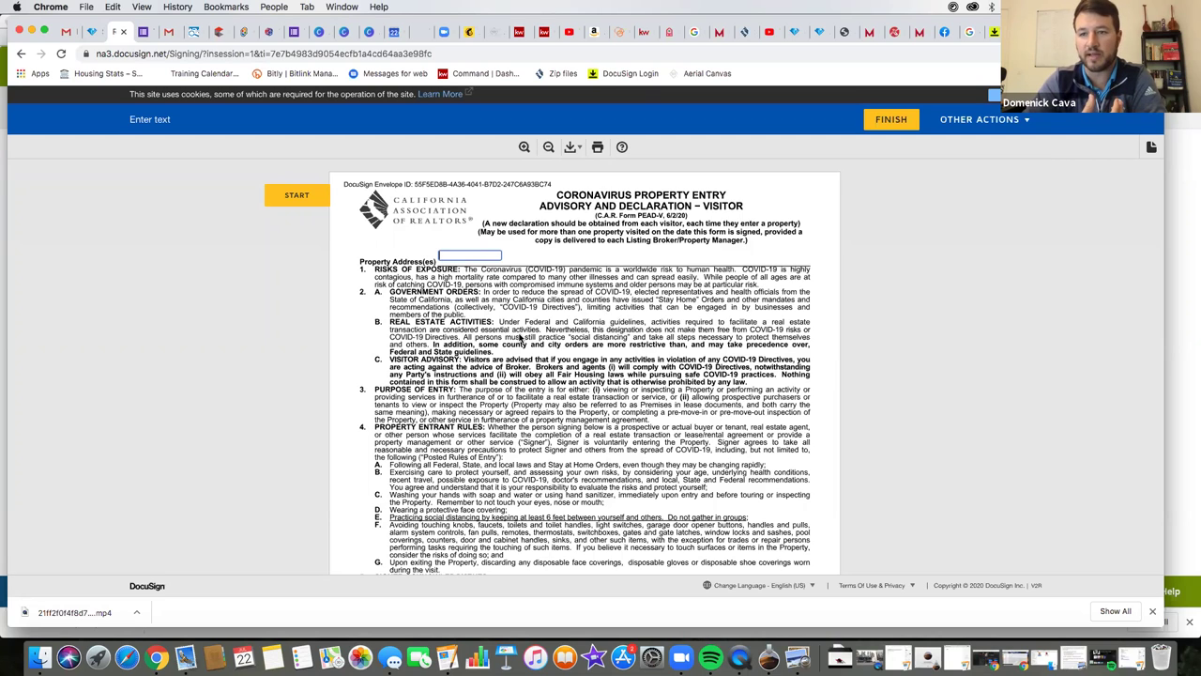
text(app)
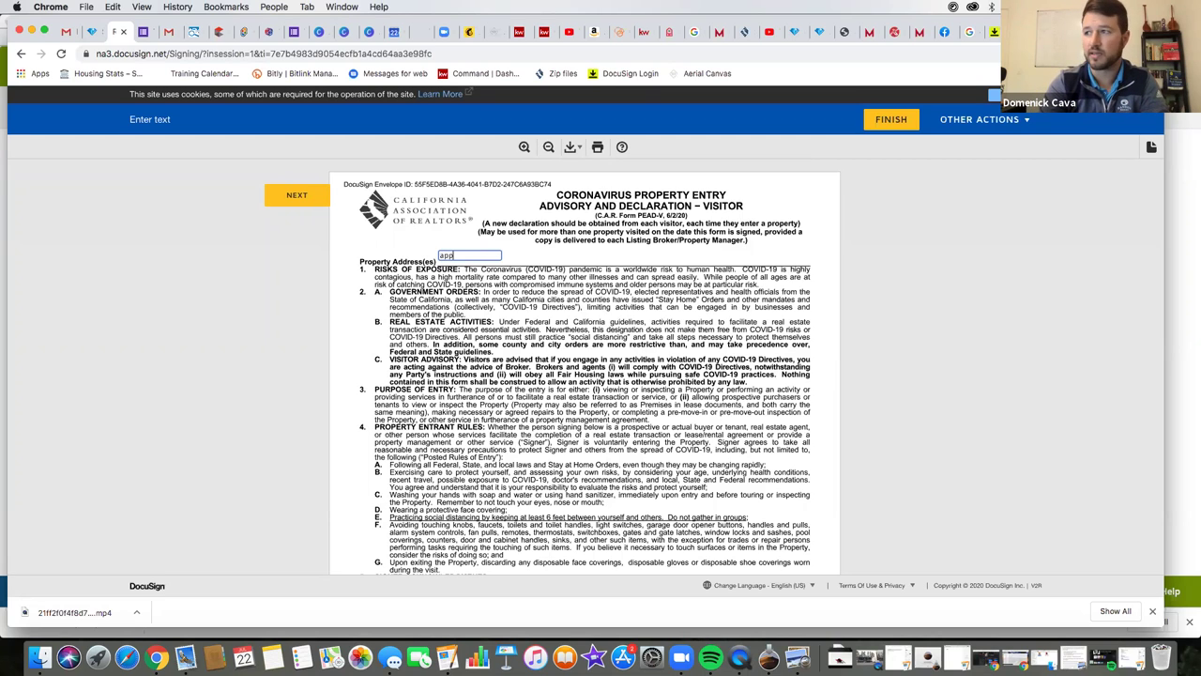
text(le st danville)
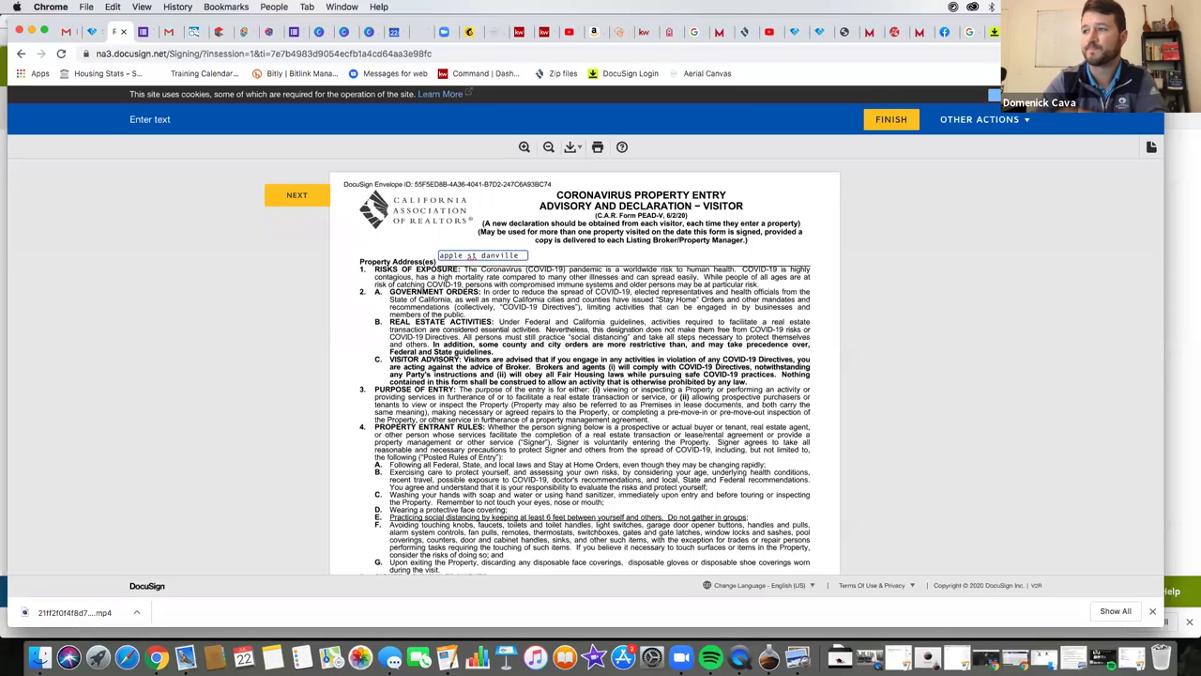
- Apply the signature and initials to all required fields and finish signing
click(291, 194)
click(291, 194)
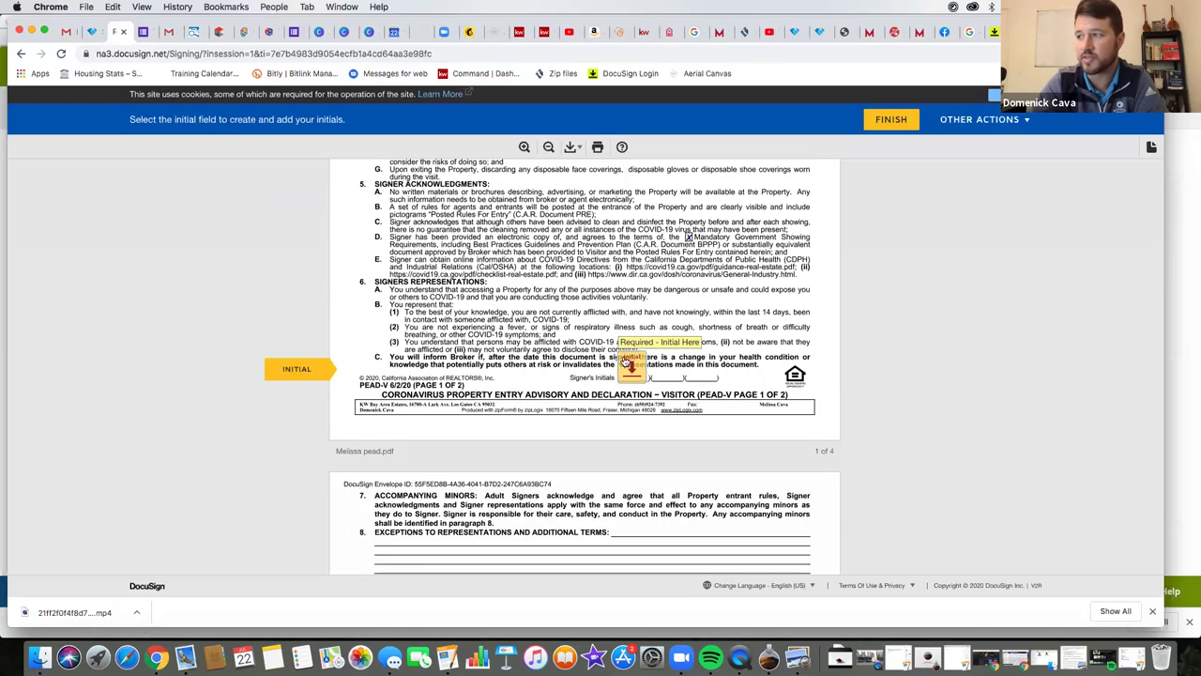
click(630, 365)
click(586, 364)
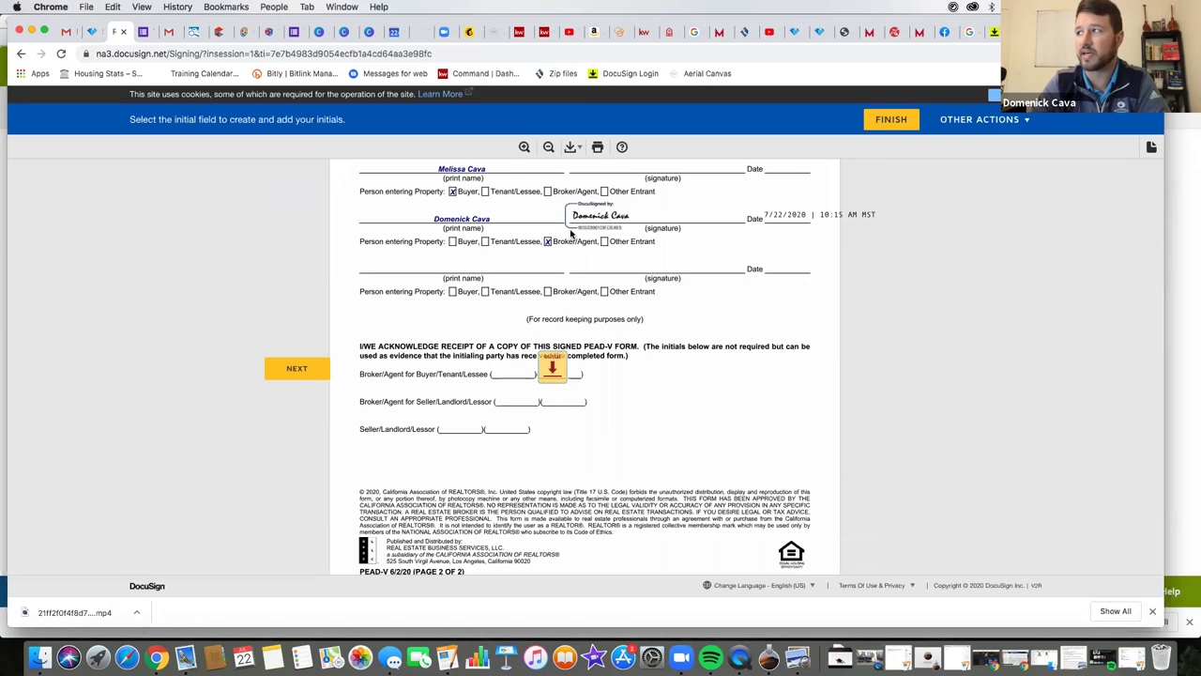
click(887, 126)
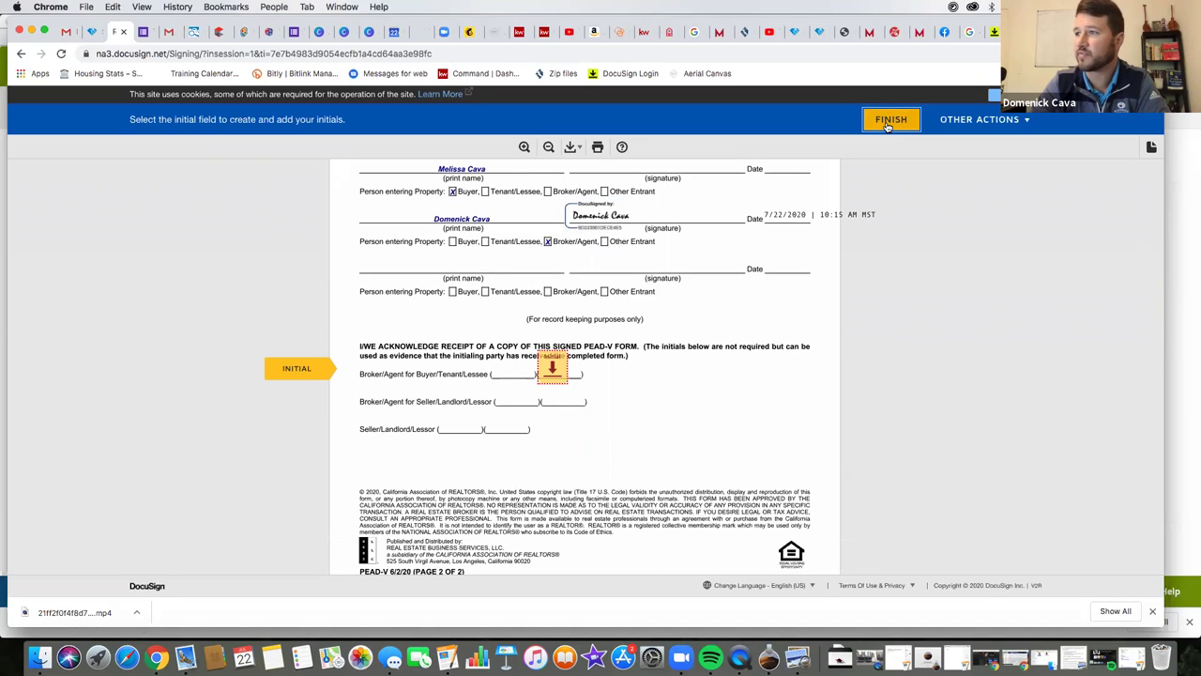
click(552, 366)
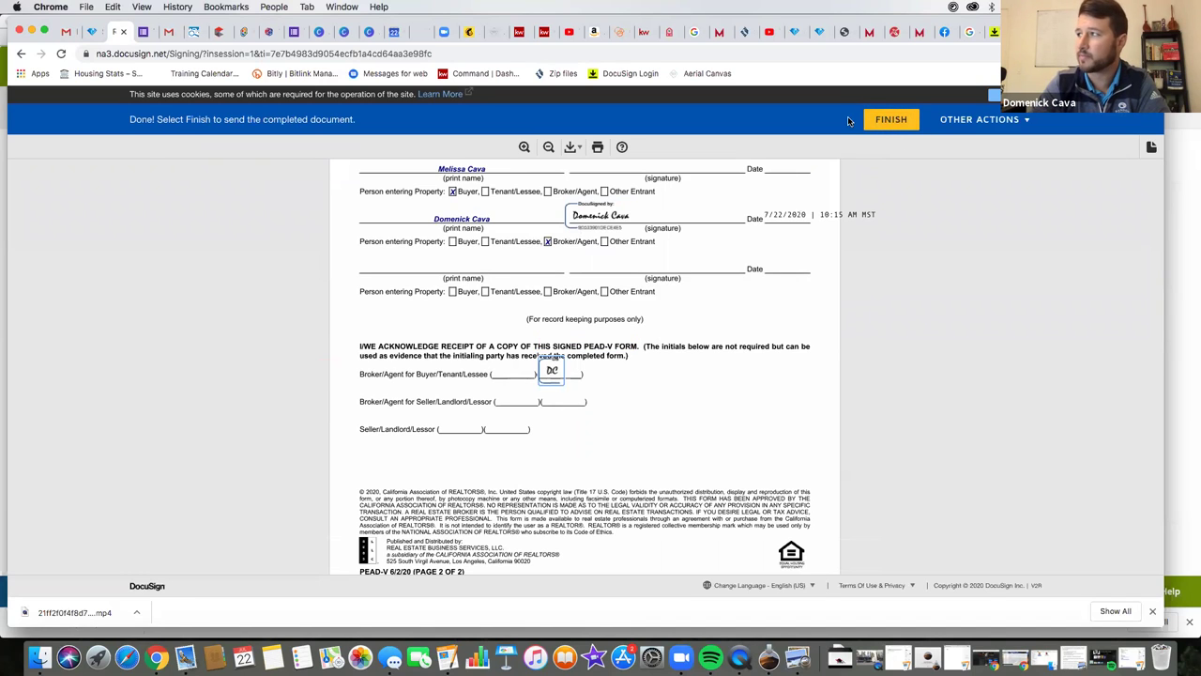
click(893, 117)
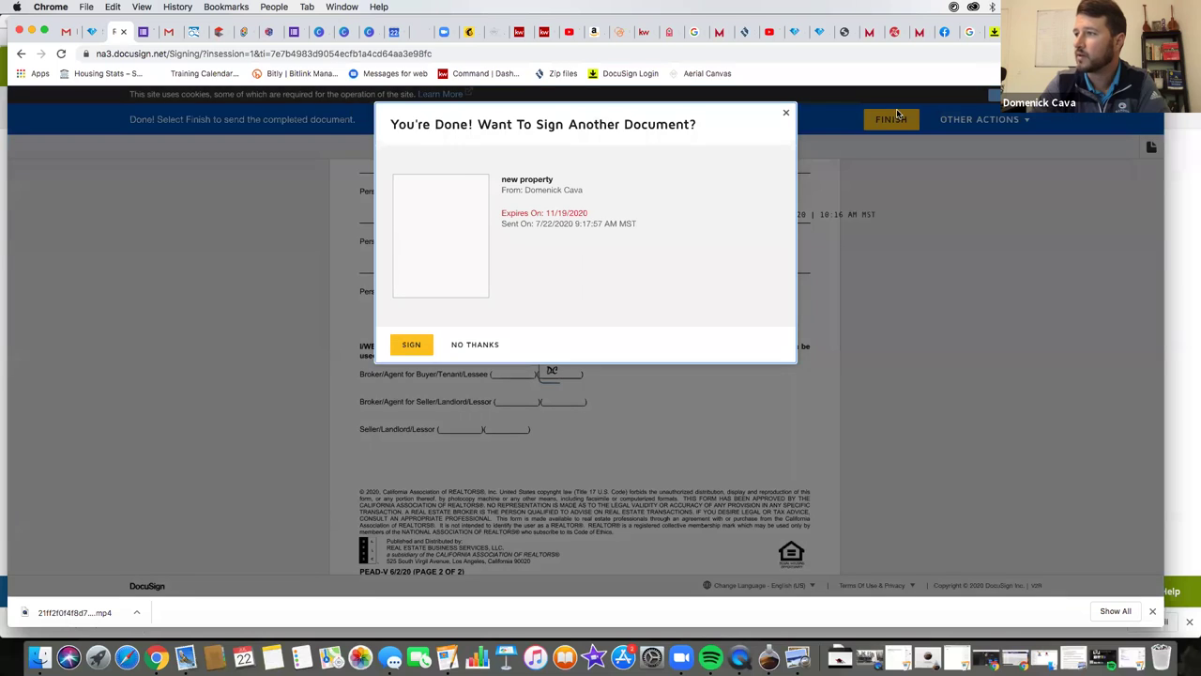
- Decline signing another document and return to the Templates list
click(475, 345)
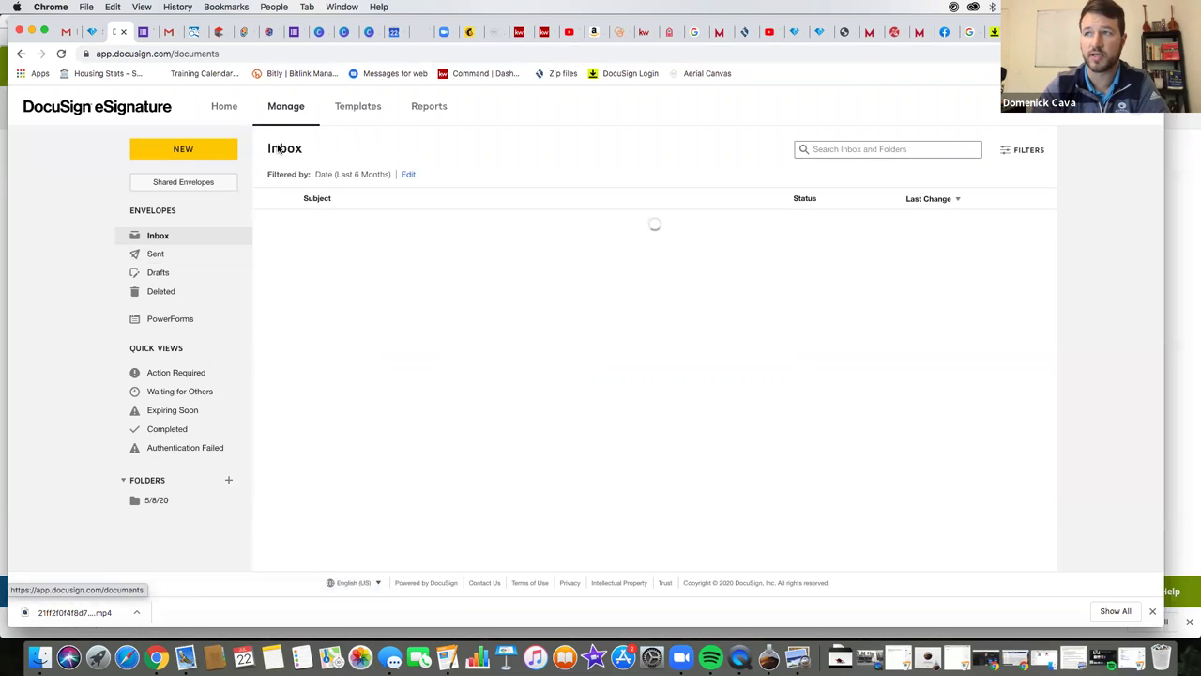
click(367, 111)
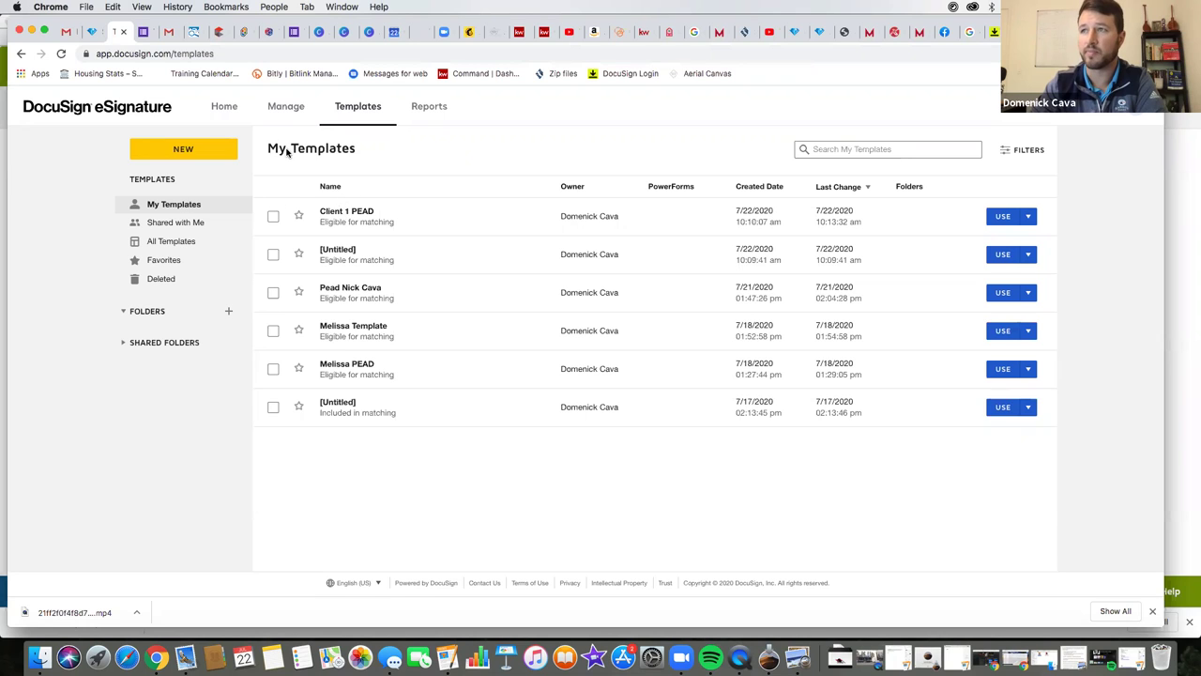
- Open the Client 1 PEAD template for editing
click(1029, 217)
click(996, 246)
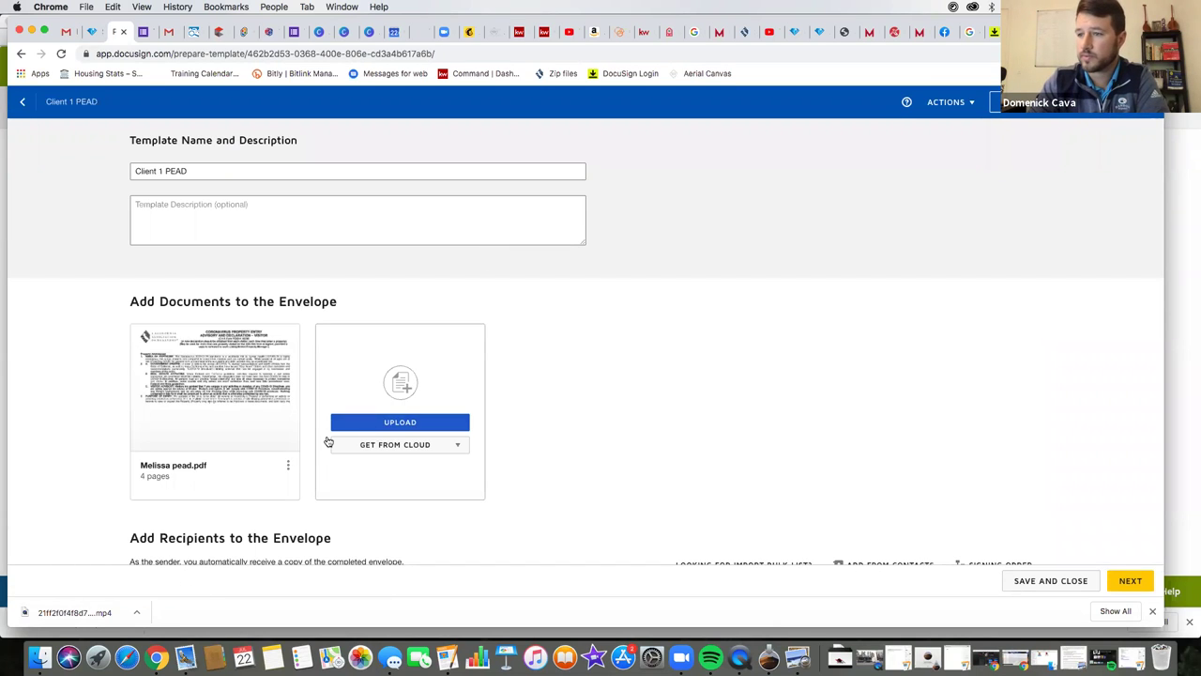
scroll(323, 441, down, 10)
scroll(323, 441, up, 3)
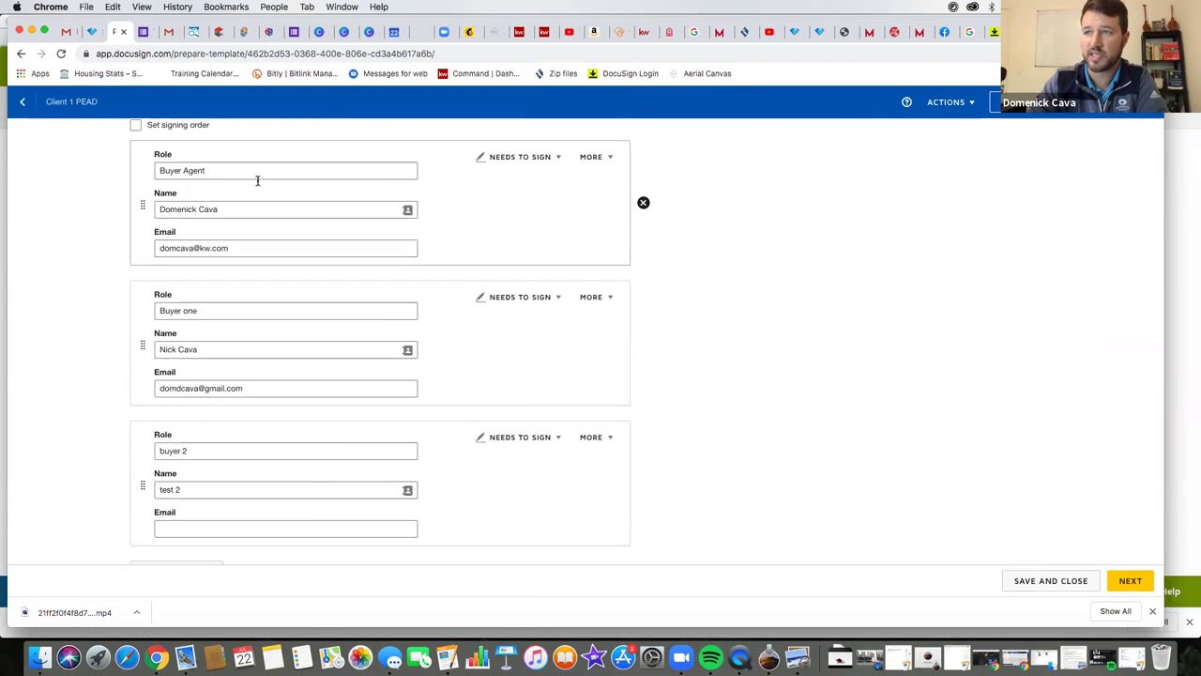
scroll(257, 179, up, 2)
scroll(259, 349, down, 5)
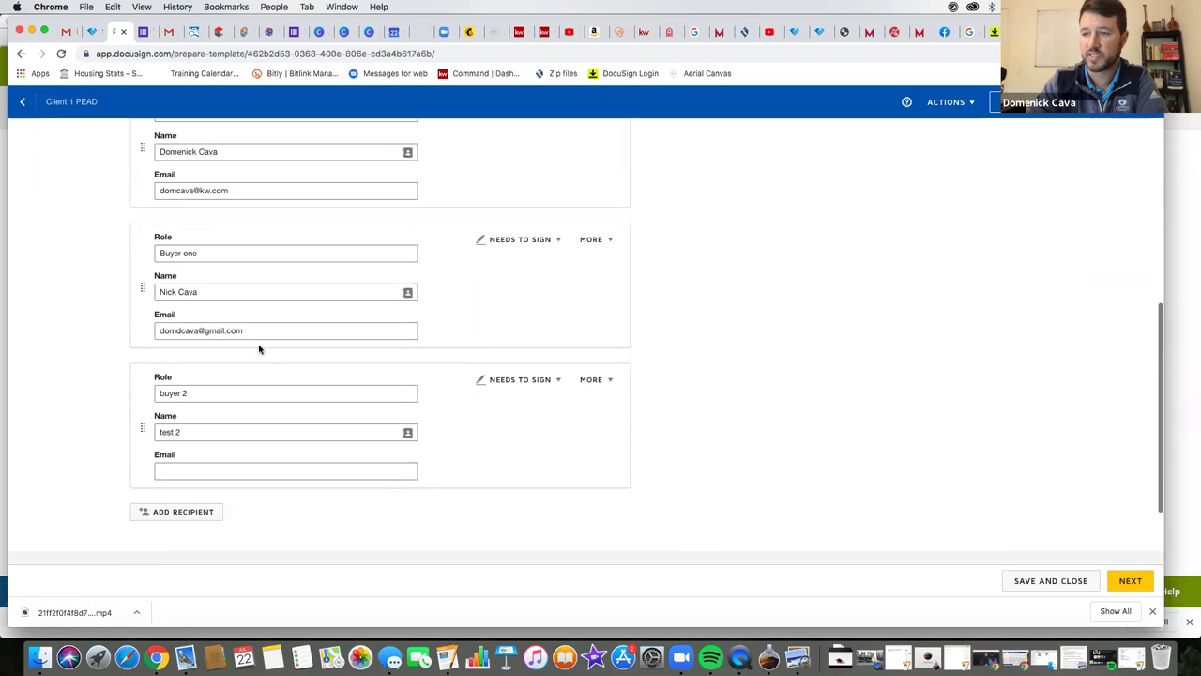
- Delete the buyer 2 recipient and continue to the field-placement editor
click(643, 387)
scroll(432, 286, up, 12)
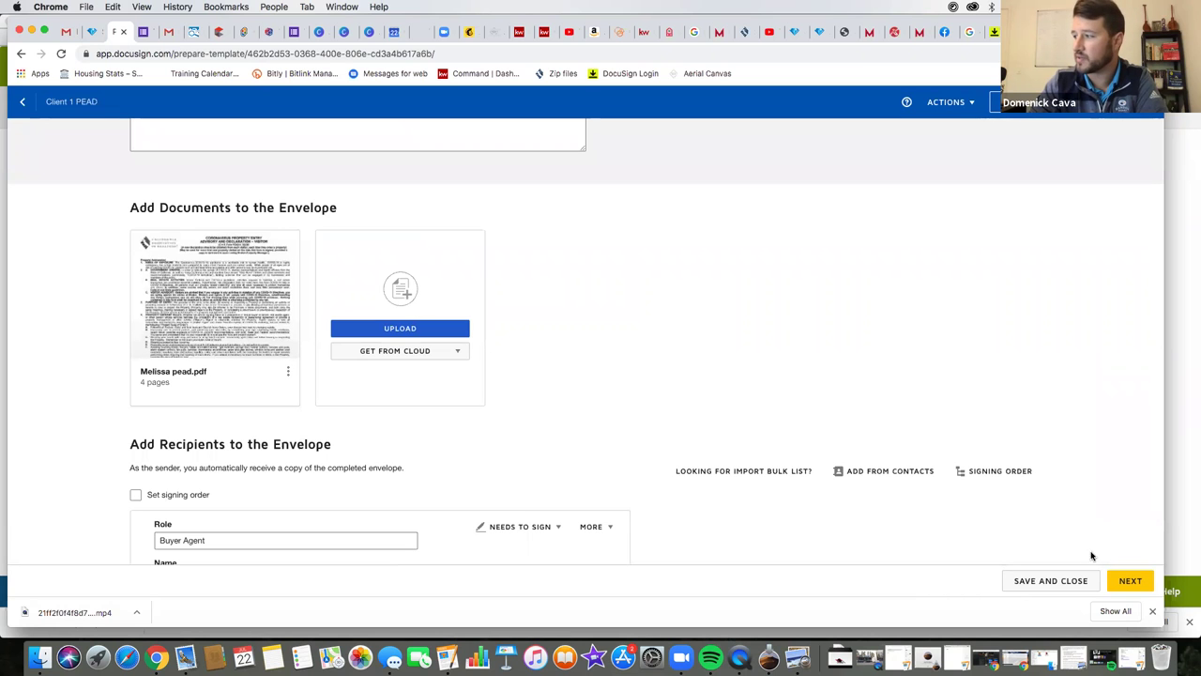
click(1122, 581)
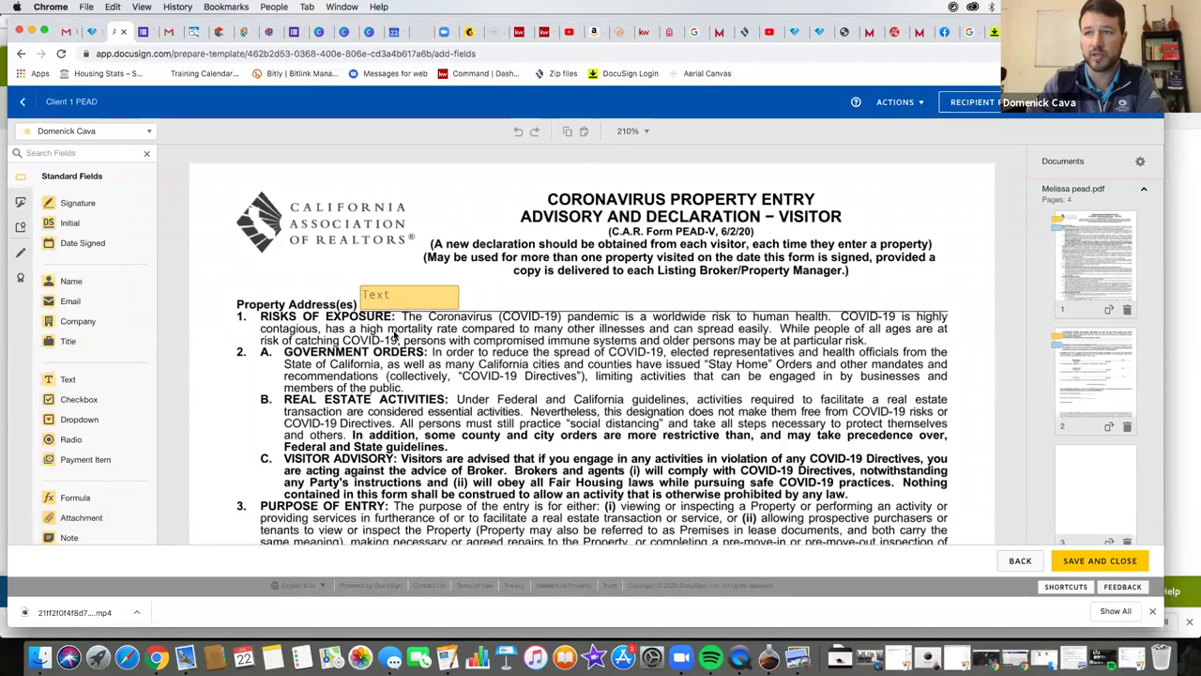
scroll(398, 319, down, 5)
scroll(398, 335, down, 20)
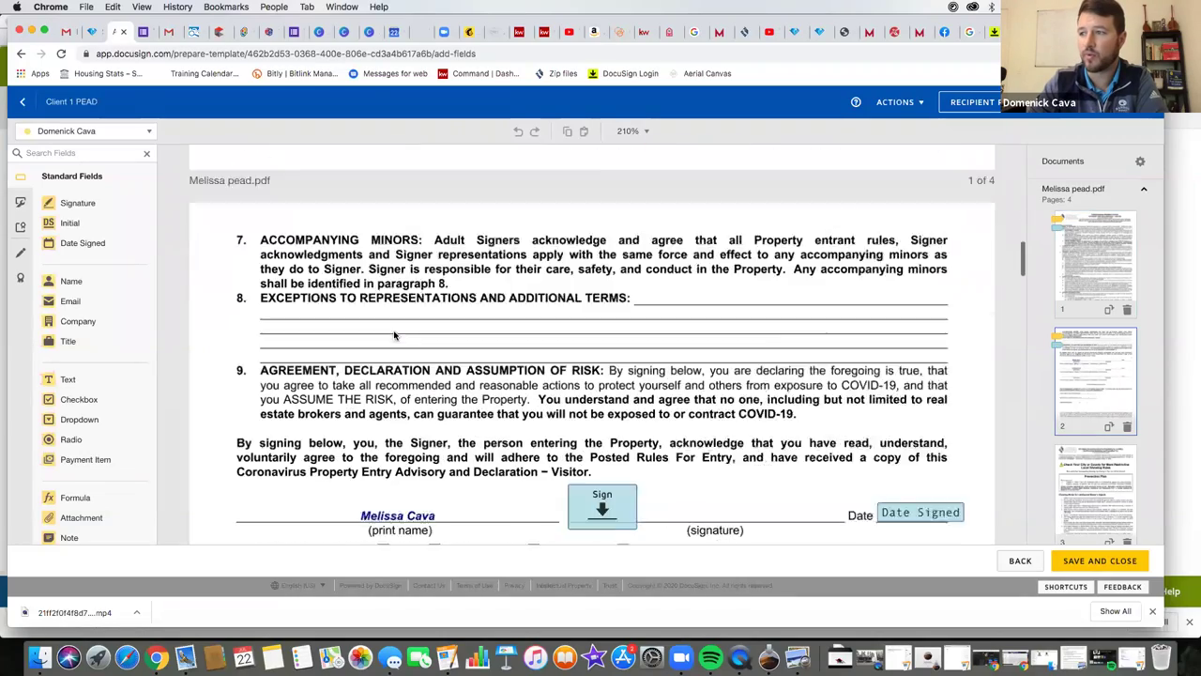
scroll(394, 335, down, 3)
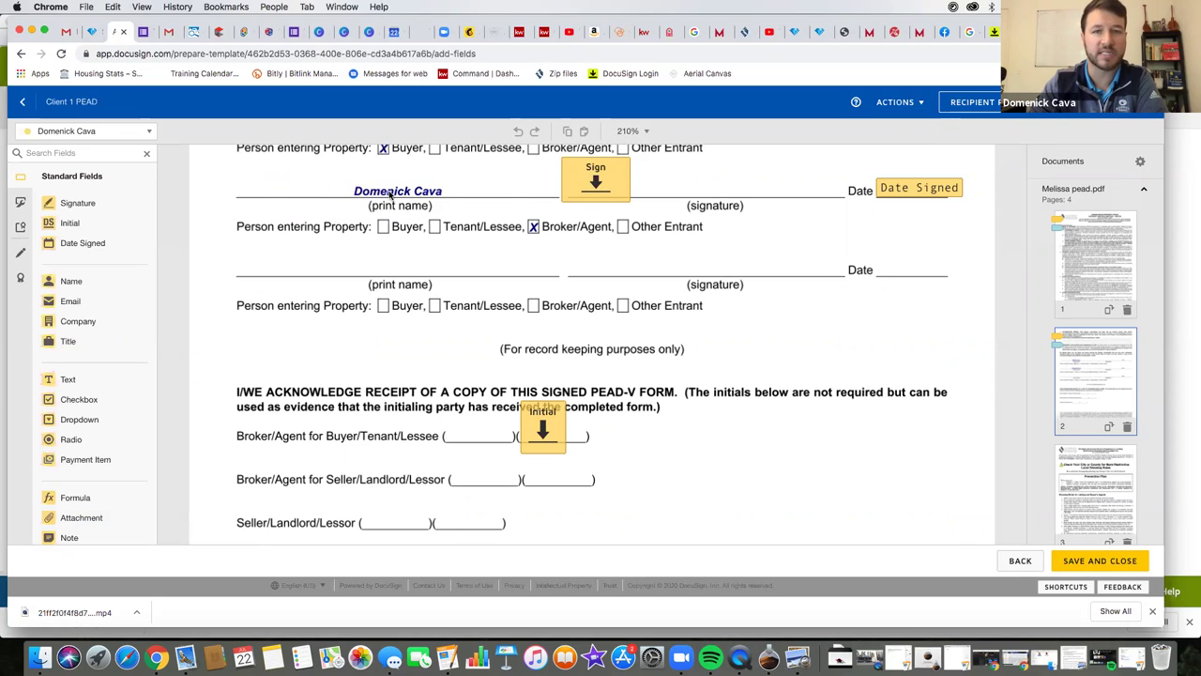
- Place a text field left of the print-name line and type the agent's name into it
drag(61, 383, 252, 190)
click(252, 190)
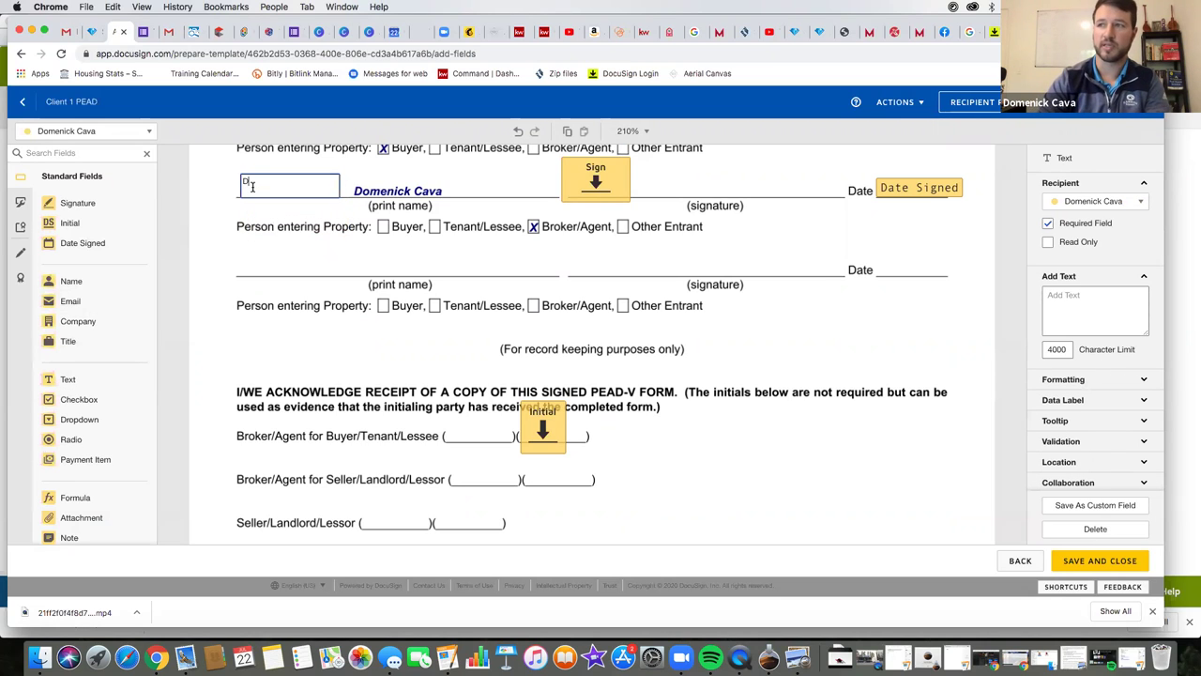
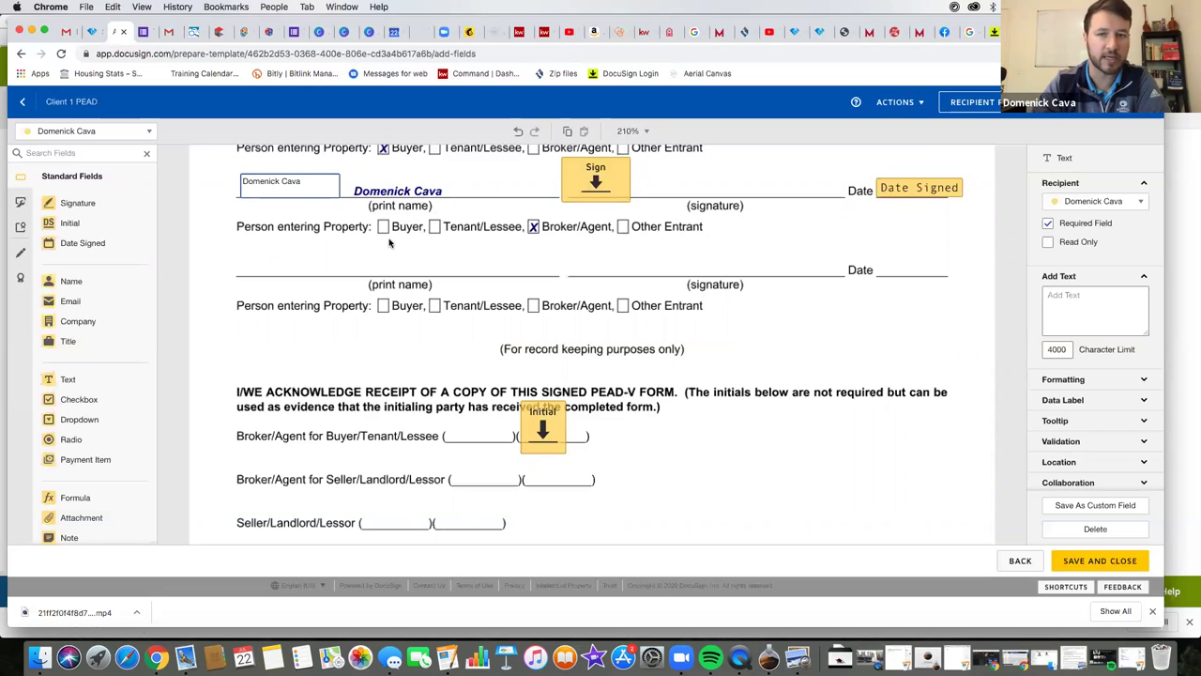
click(289, 221)
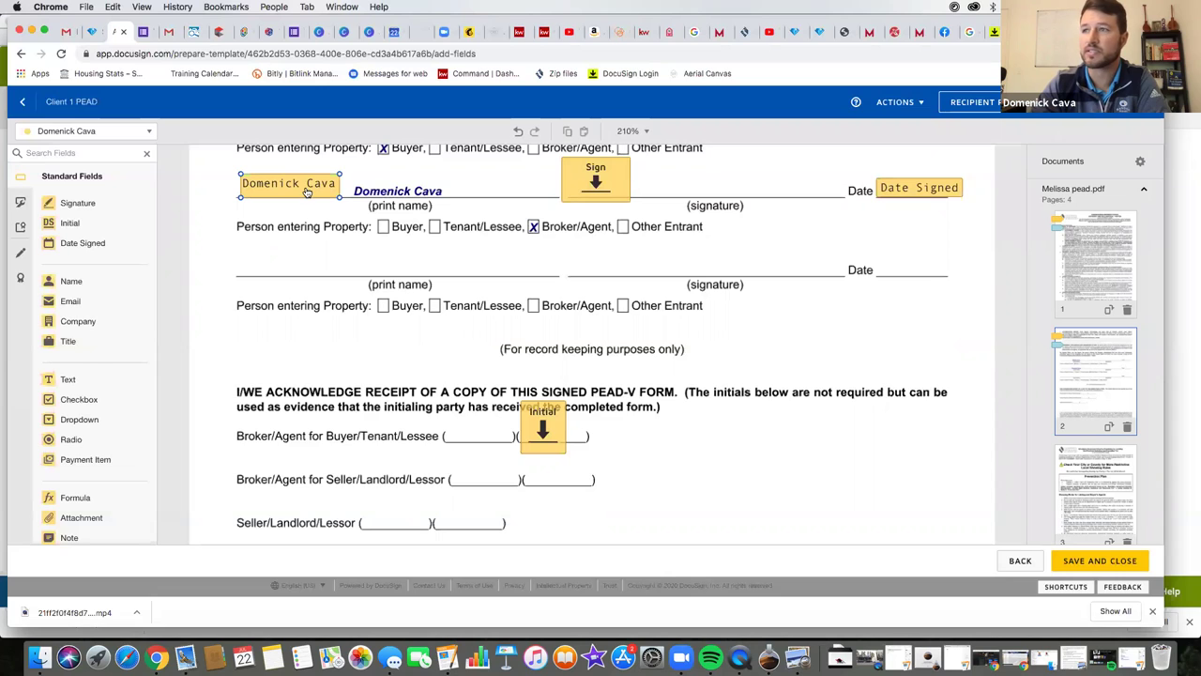
- Cut that name text field from the form
right_click(307, 188)
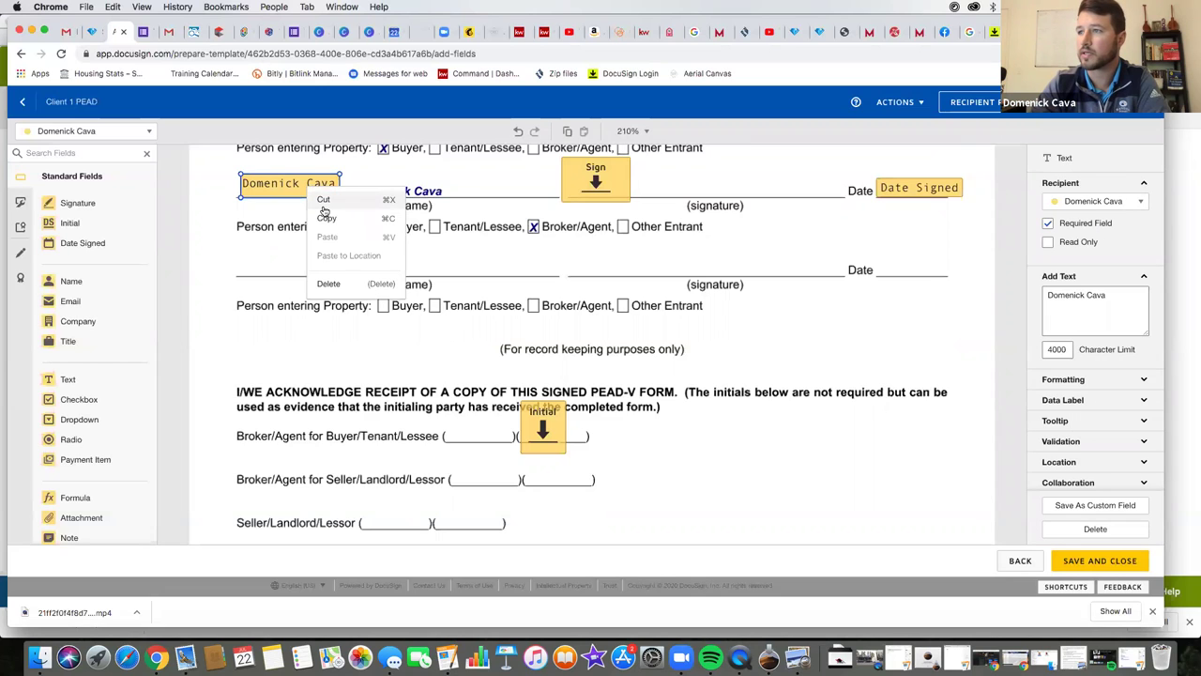
click(325, 201)
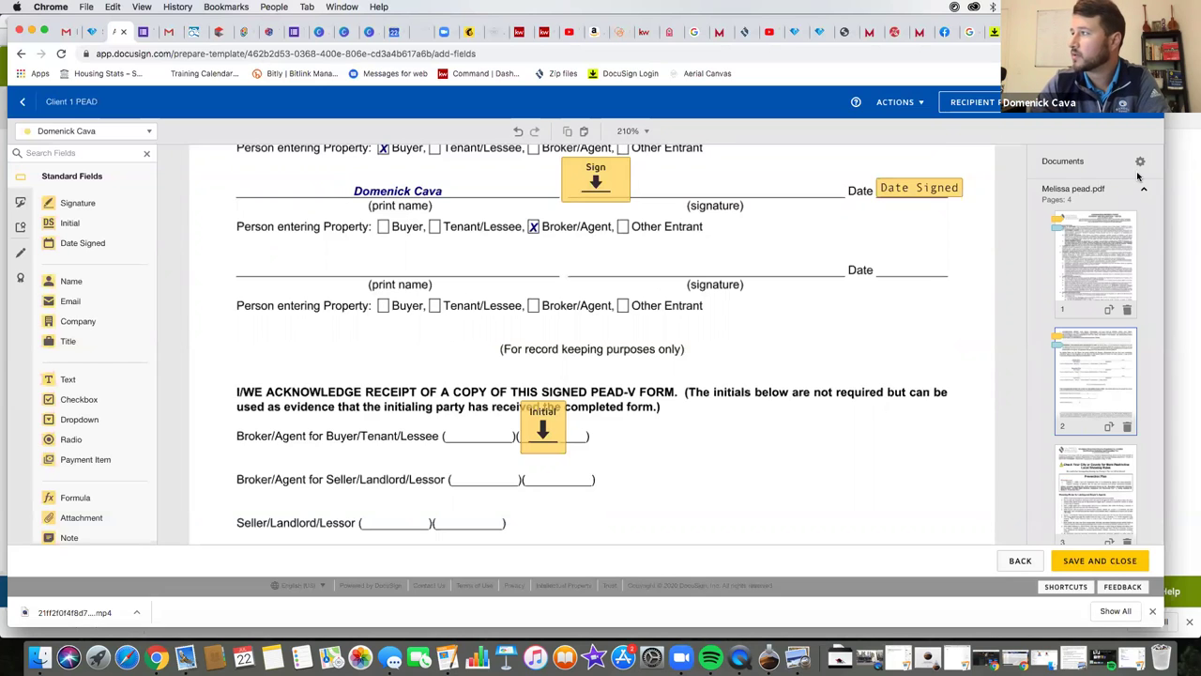
click(1142, 162)
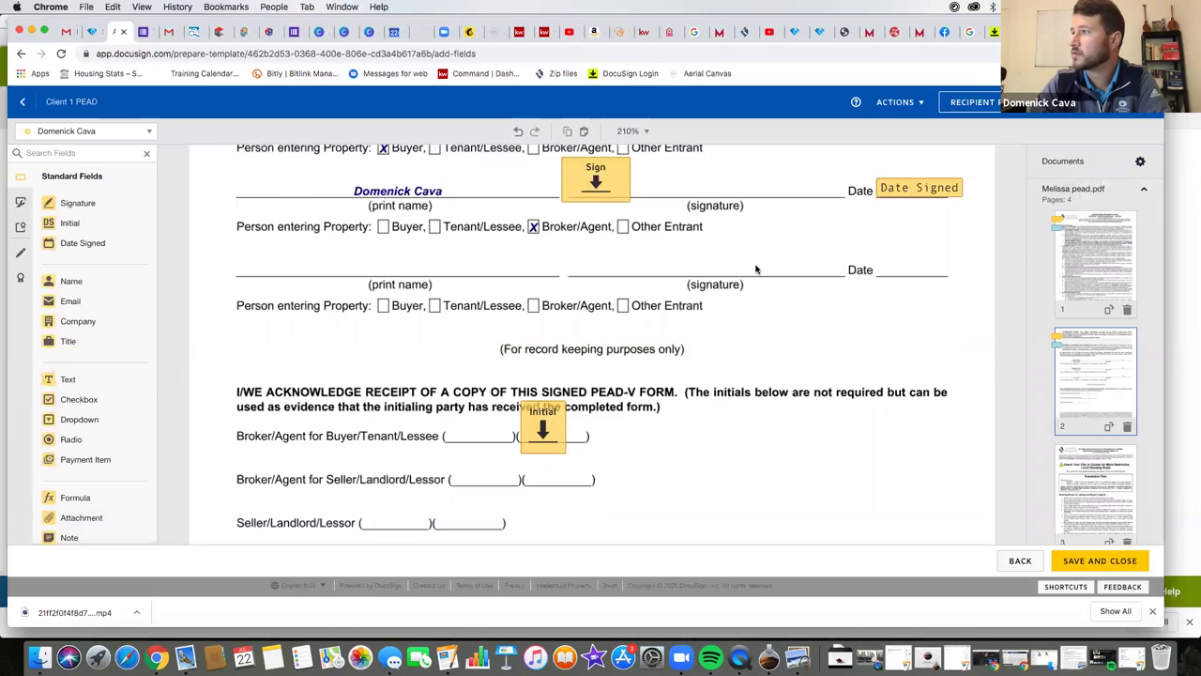
- Select the agent's contact as the recipient for newly placed fields
scroll(756, 271, up, 5)
scroll(756, 271, up, 15)
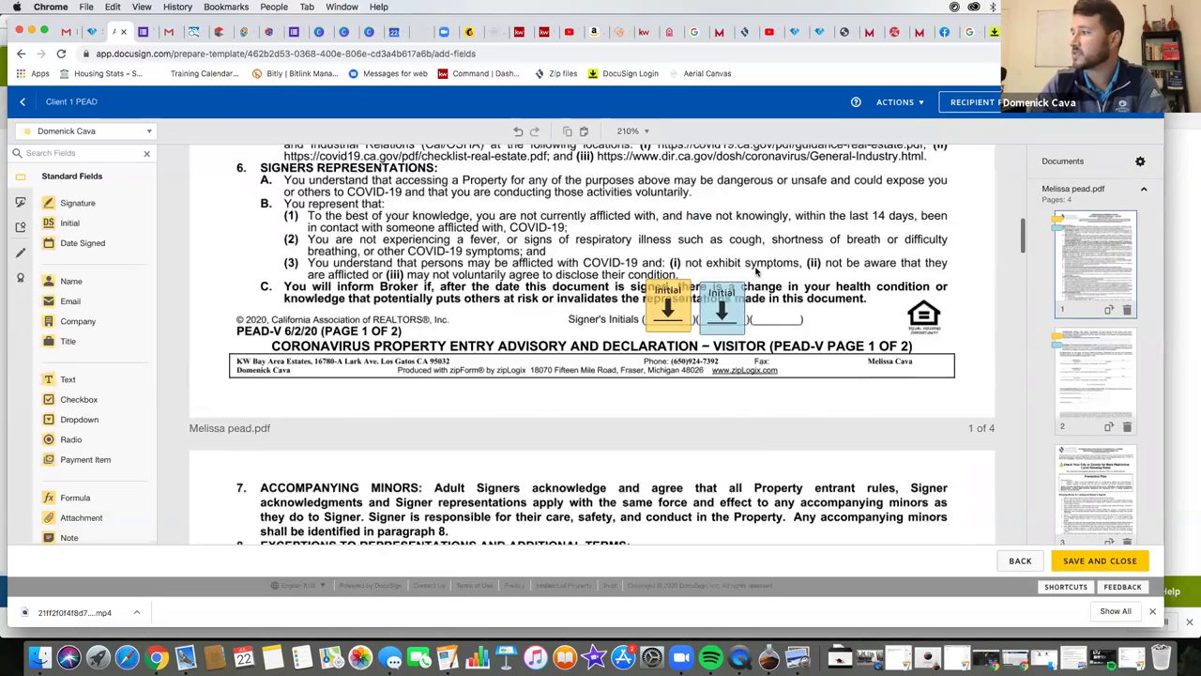
scroll(756, 272, up, 5)
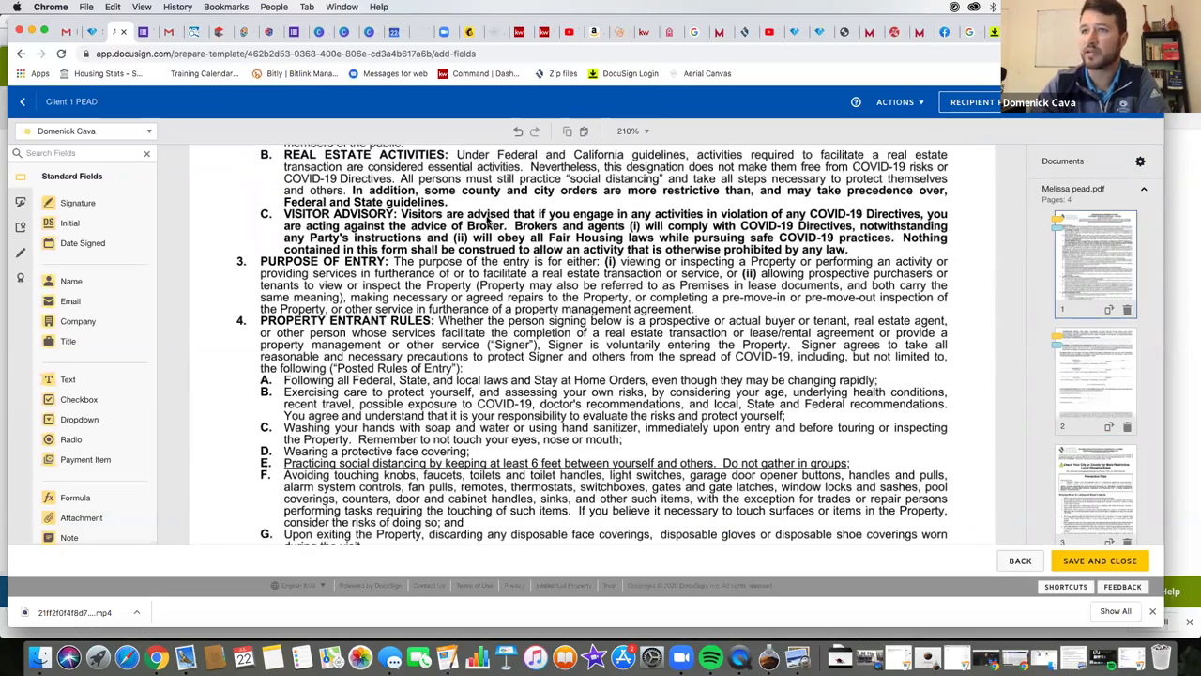
scroll(364, 278, down, 1)
scroll(364, 279, down, 10)
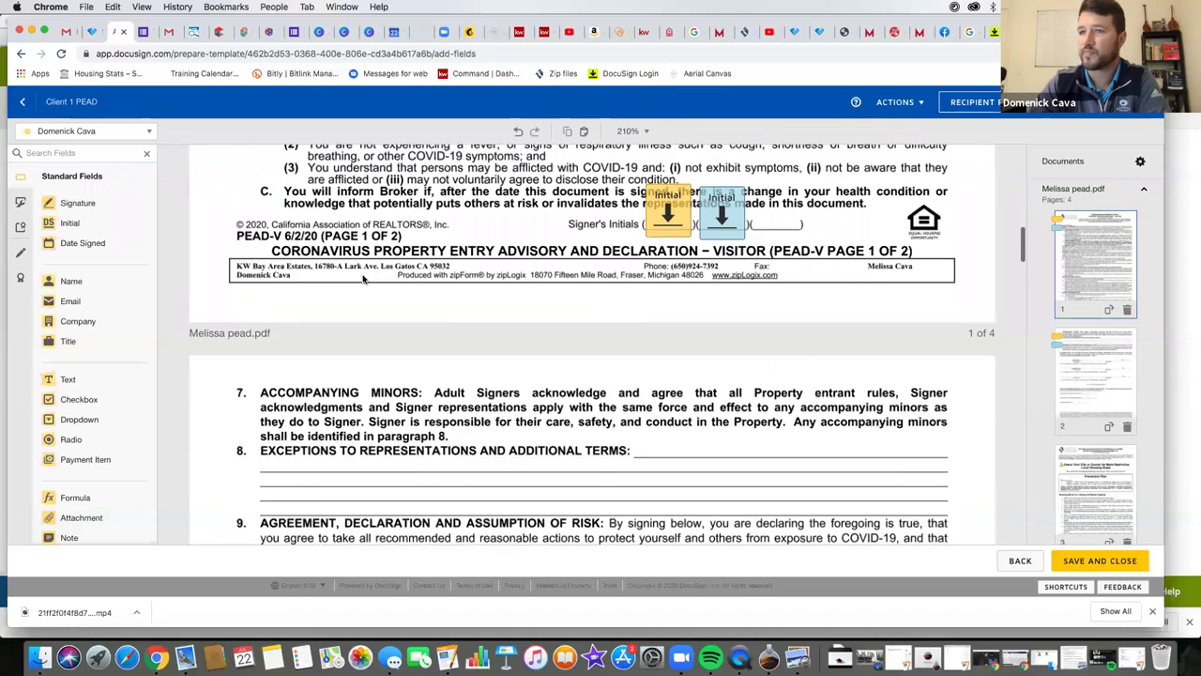
click(139, 130)
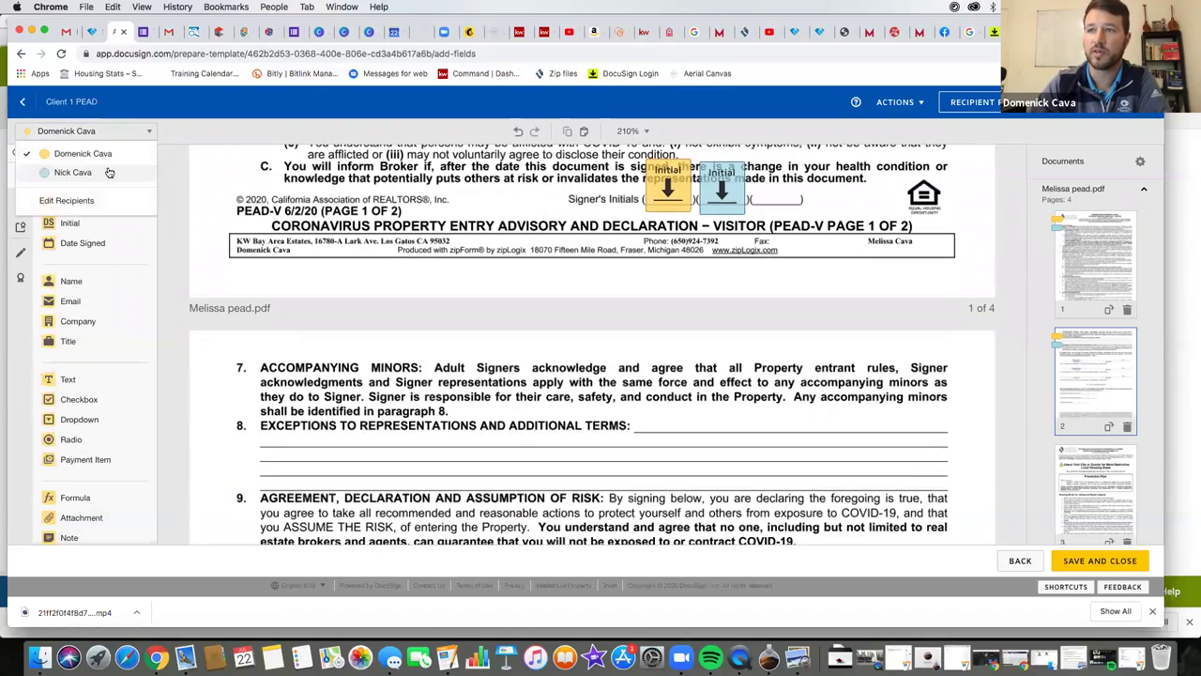
click(66, 173)
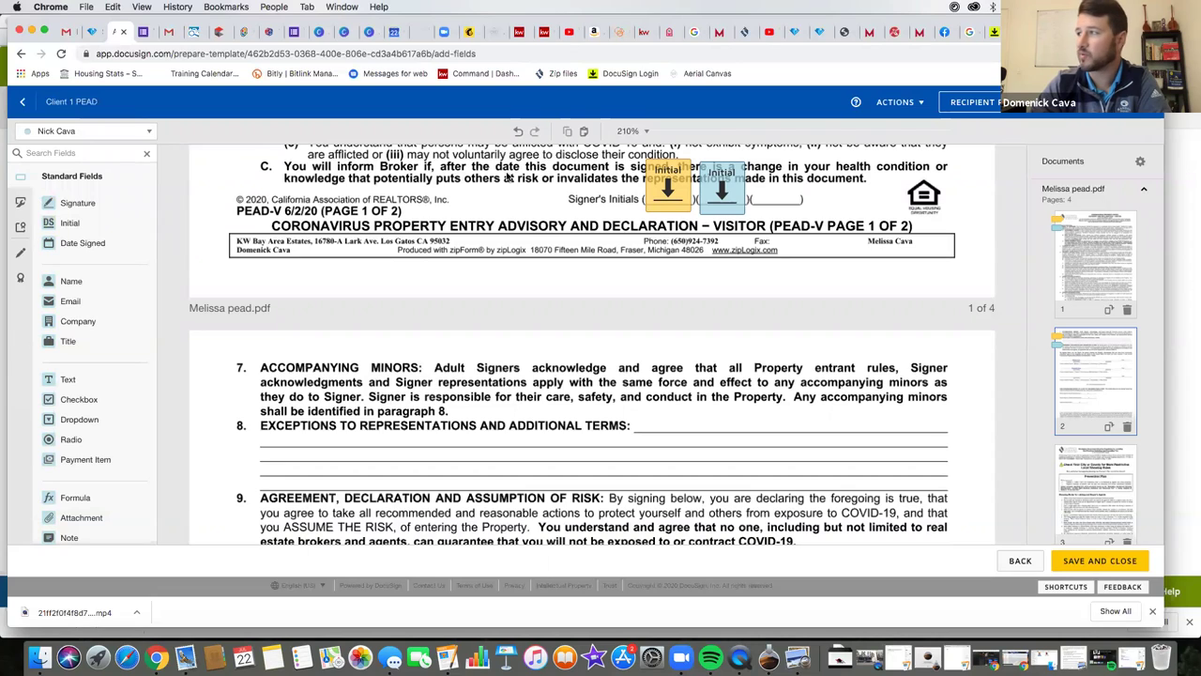
- Collapse the page thumbnails and review the attached documents, closing without changes
click(1144, 189)
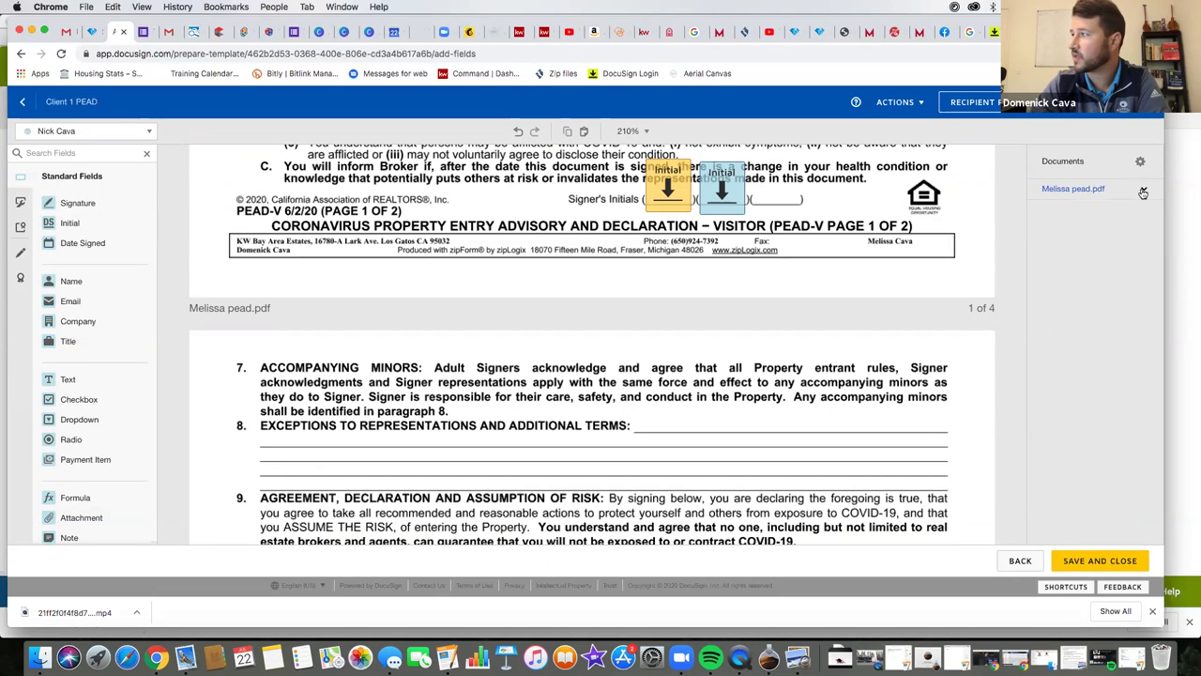
click(1140, 161)
click(1118, 191)
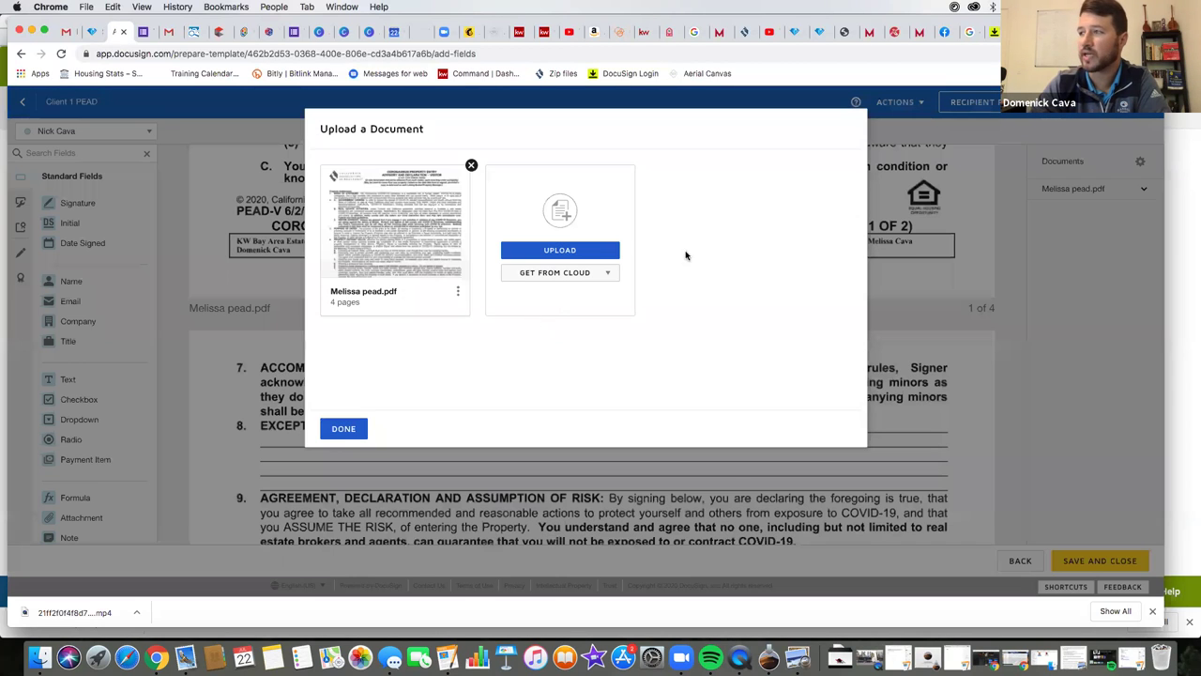
click(344, 428)
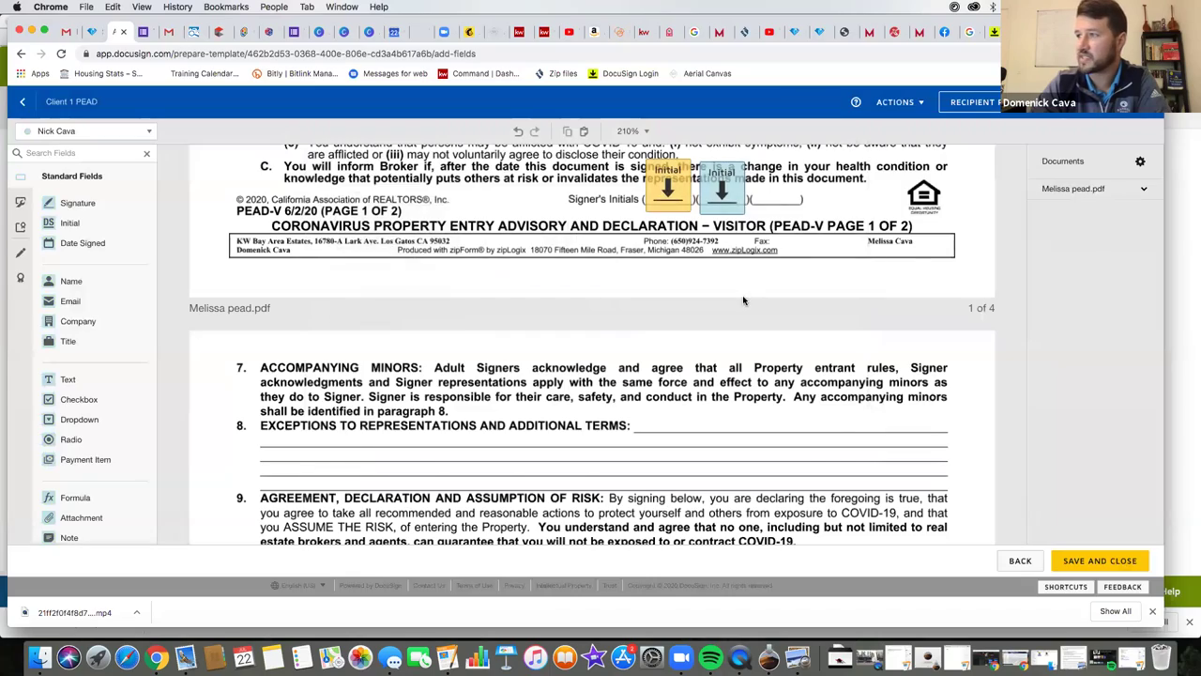
scroll(743, 301, up, 10)
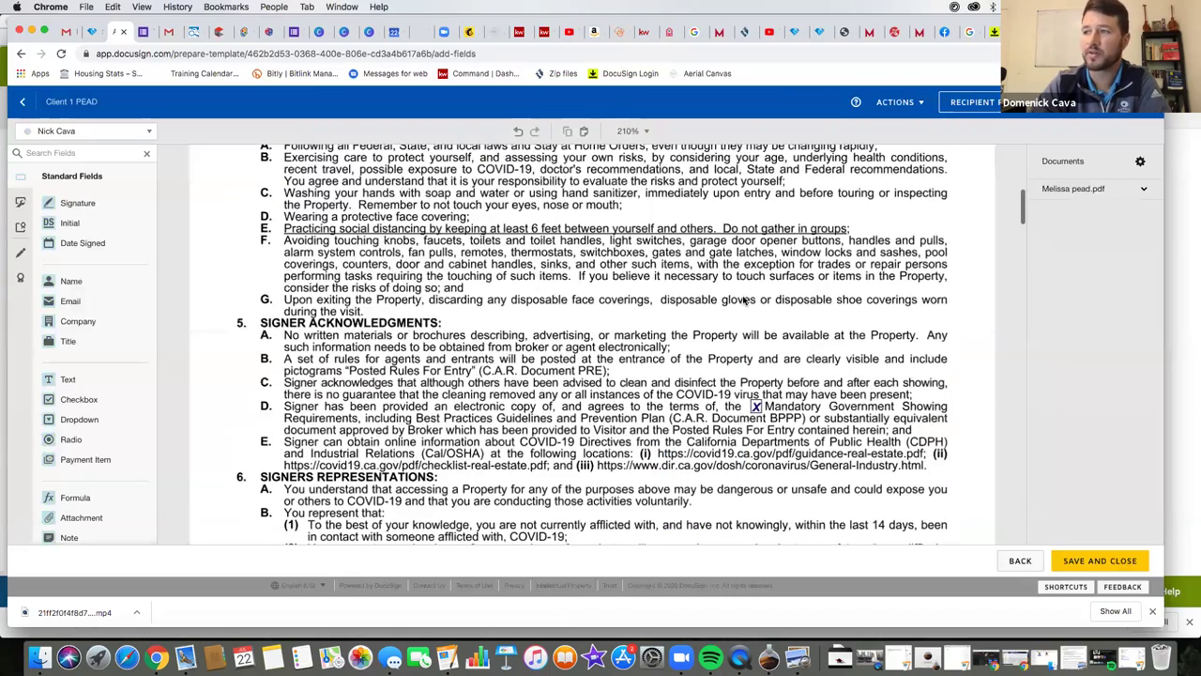
scroll(743, 301, up, 10)
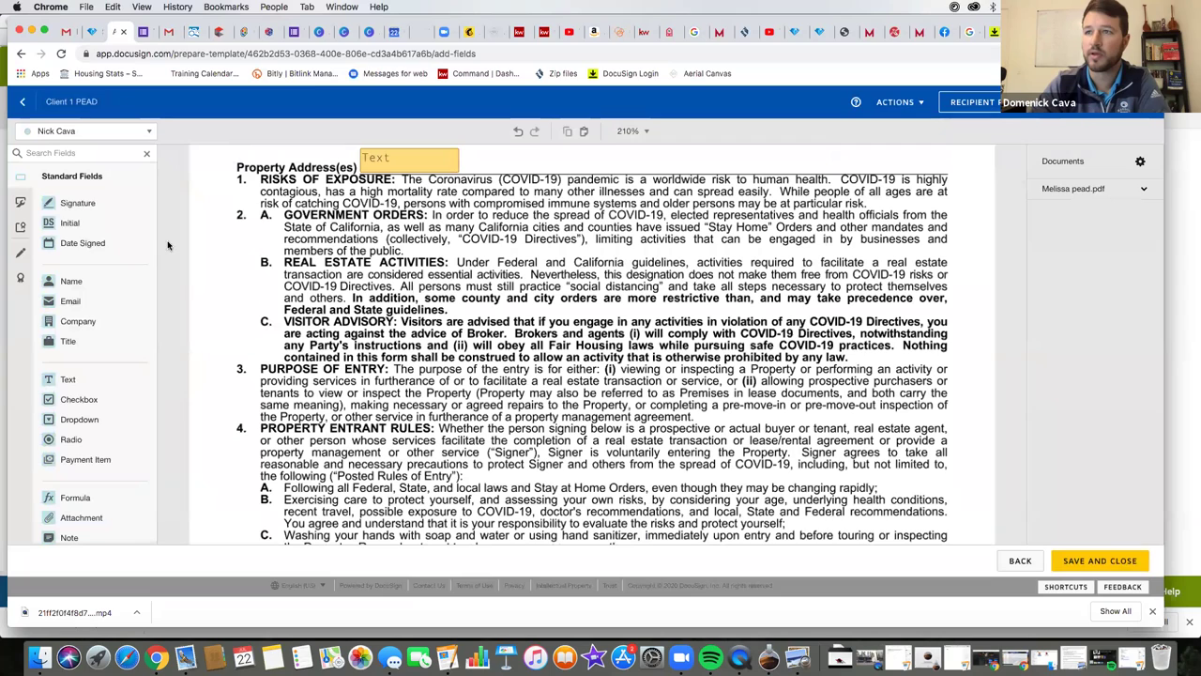
- Review the recipient list and the Custom, Notary, Markup and Seal field types, selecting the Property Address(es) Text field
click(75, 132)
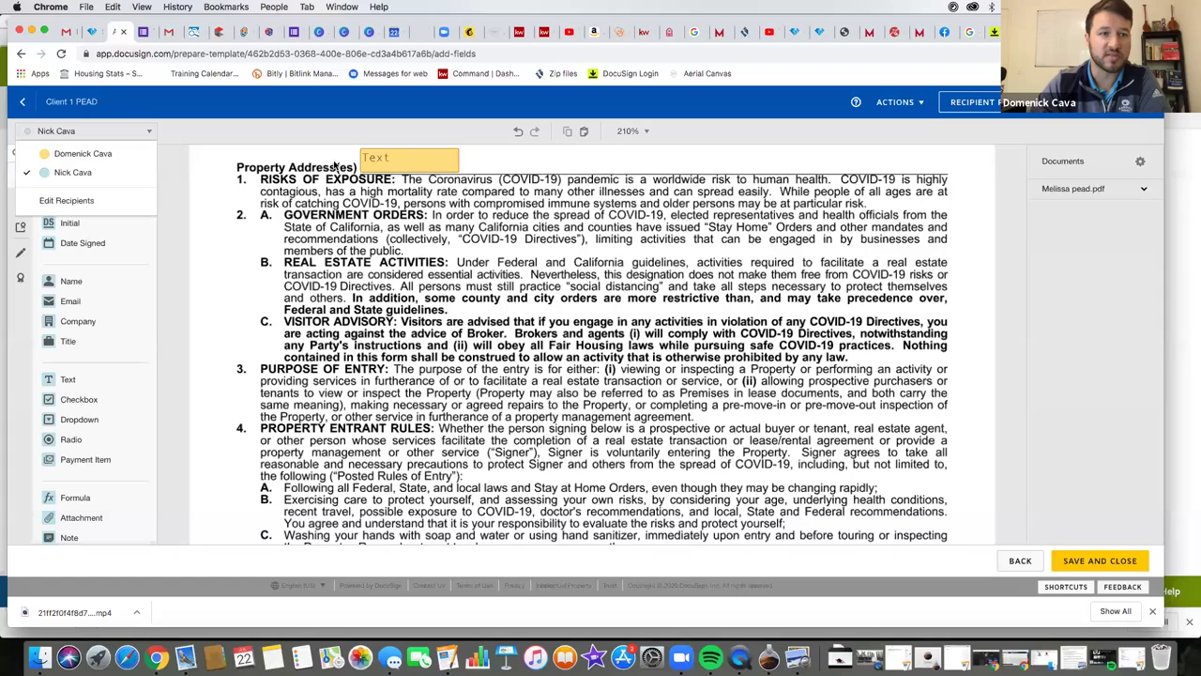
click(282, 218)
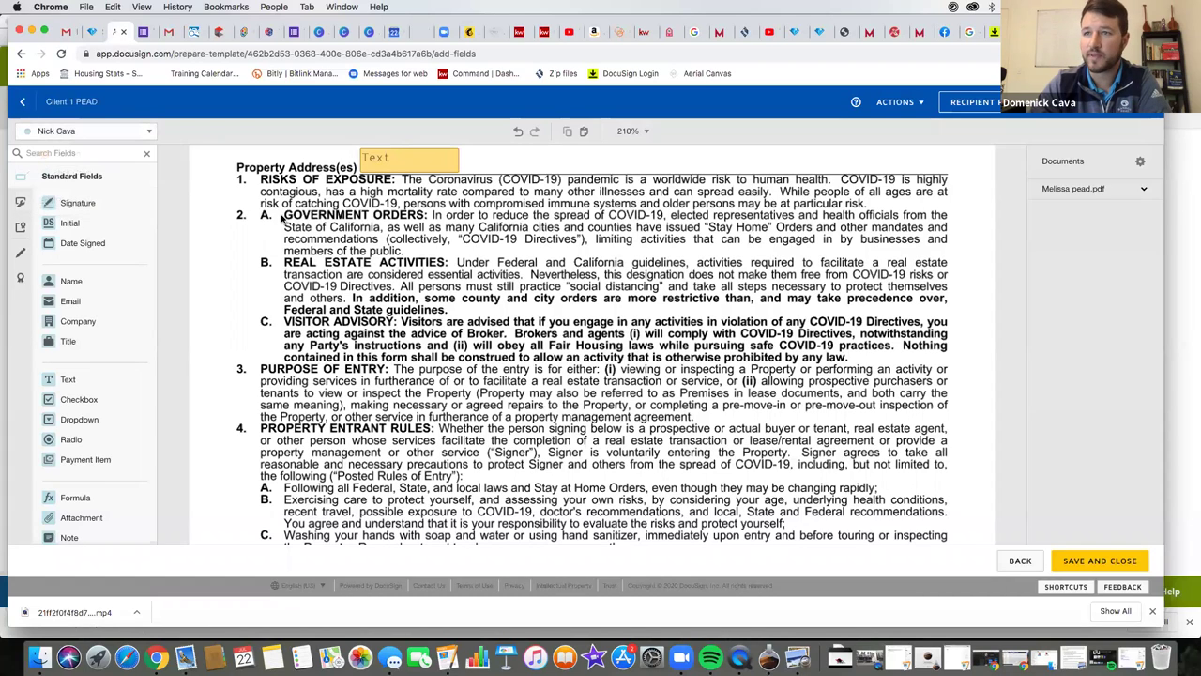
click(22, 204)
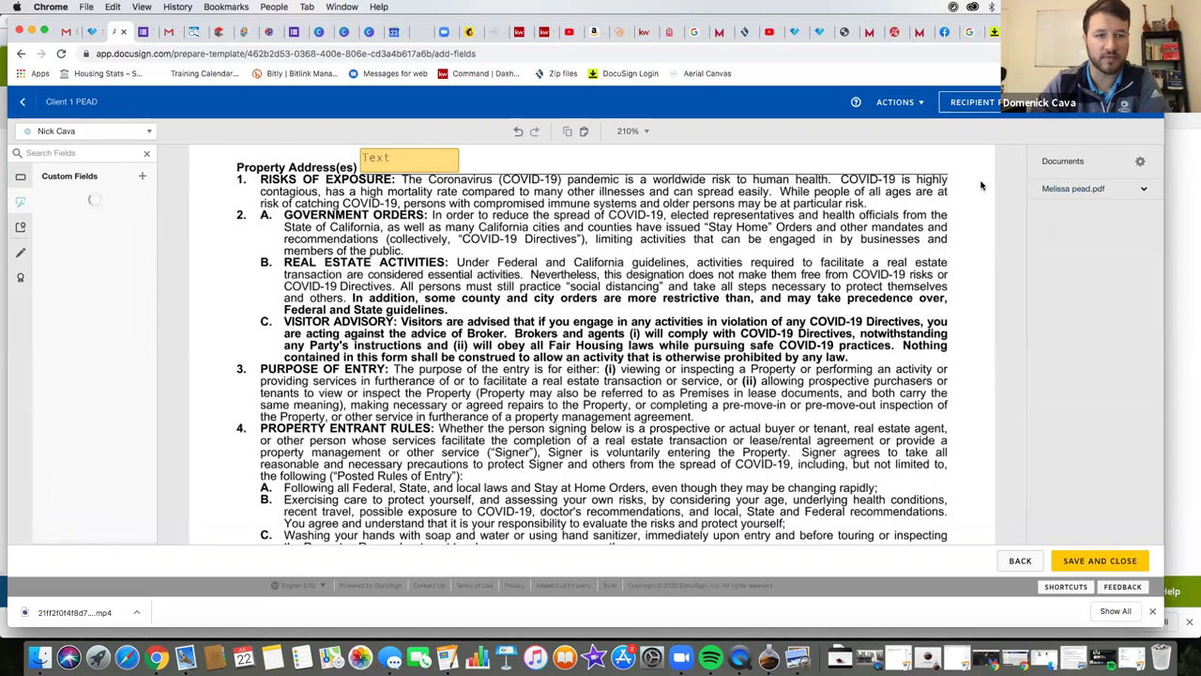
click(408, 162)
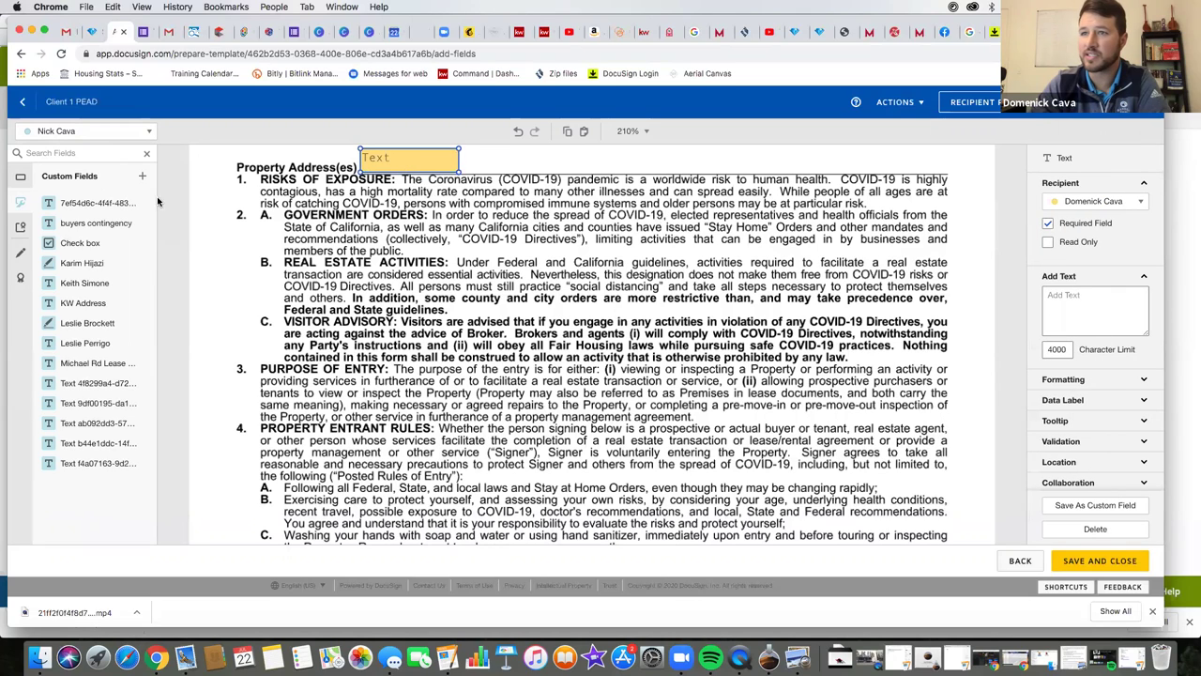
click(20, 227)
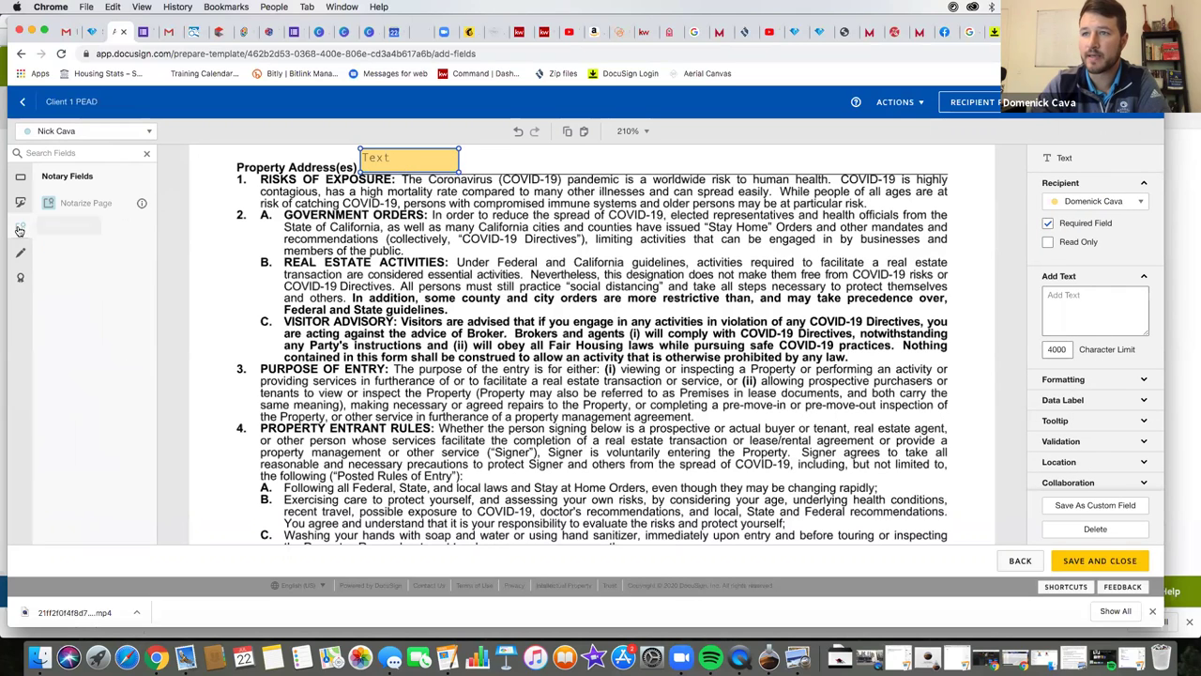
click(21, 252)
click(21, 275)
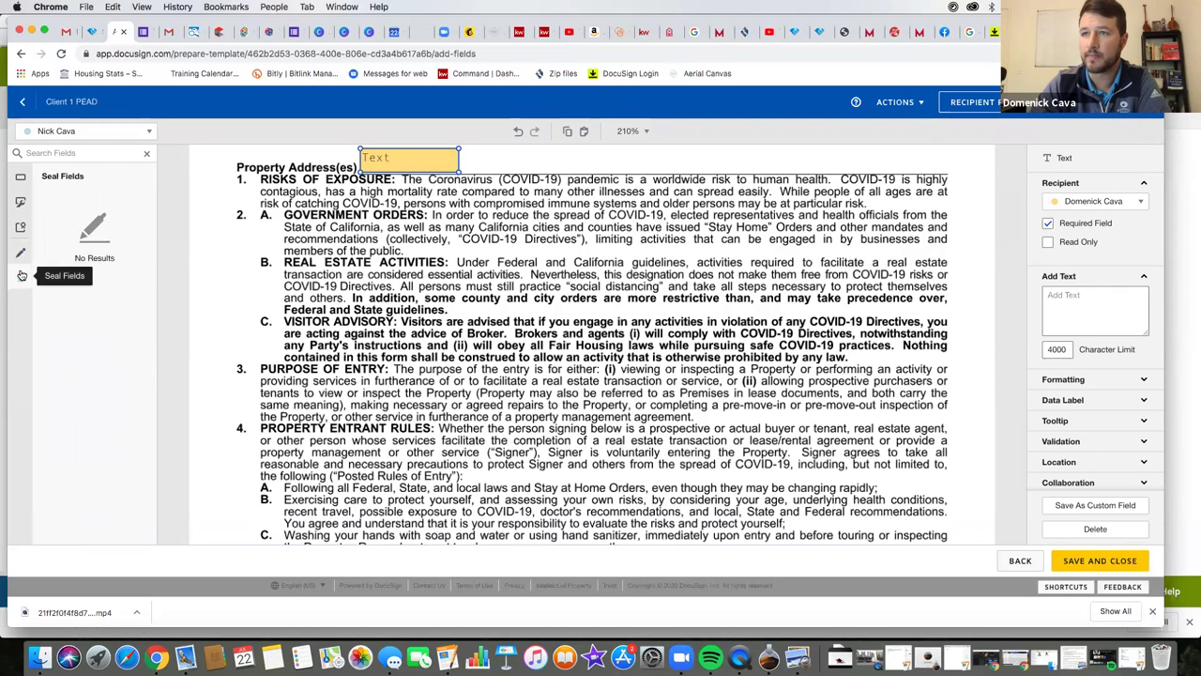
click(21, 177)
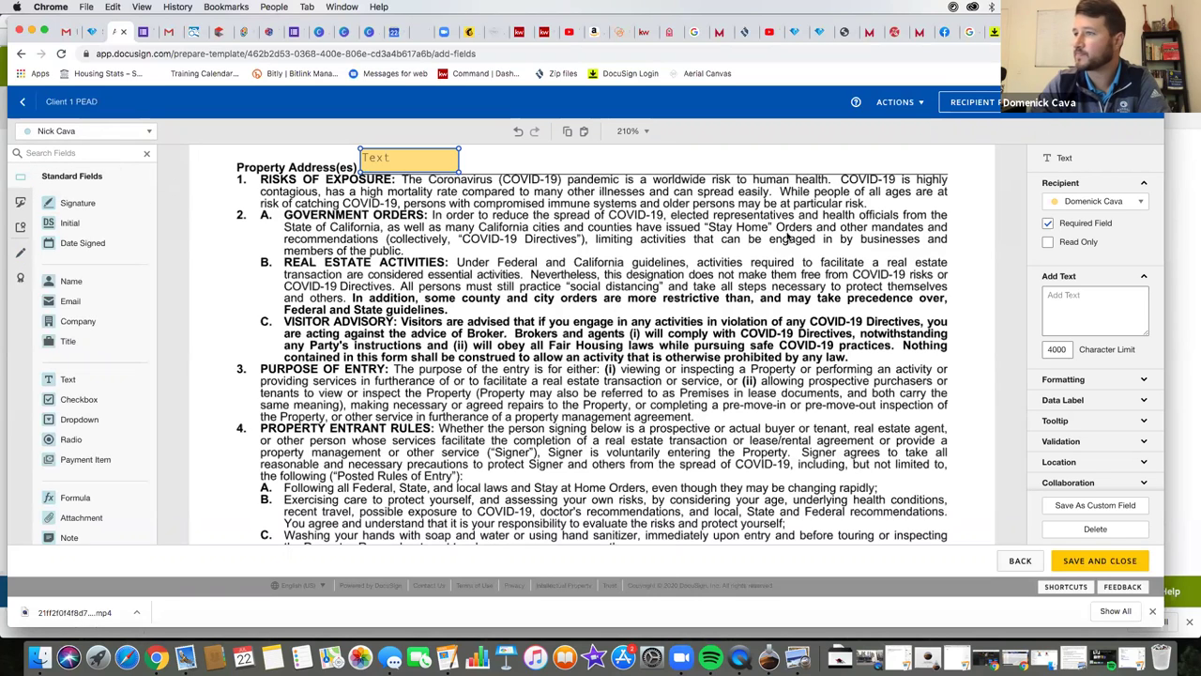
- Reassign the Property Address(es) Text field from the agent to the other recipient
scroll(465, 227, up, 2)
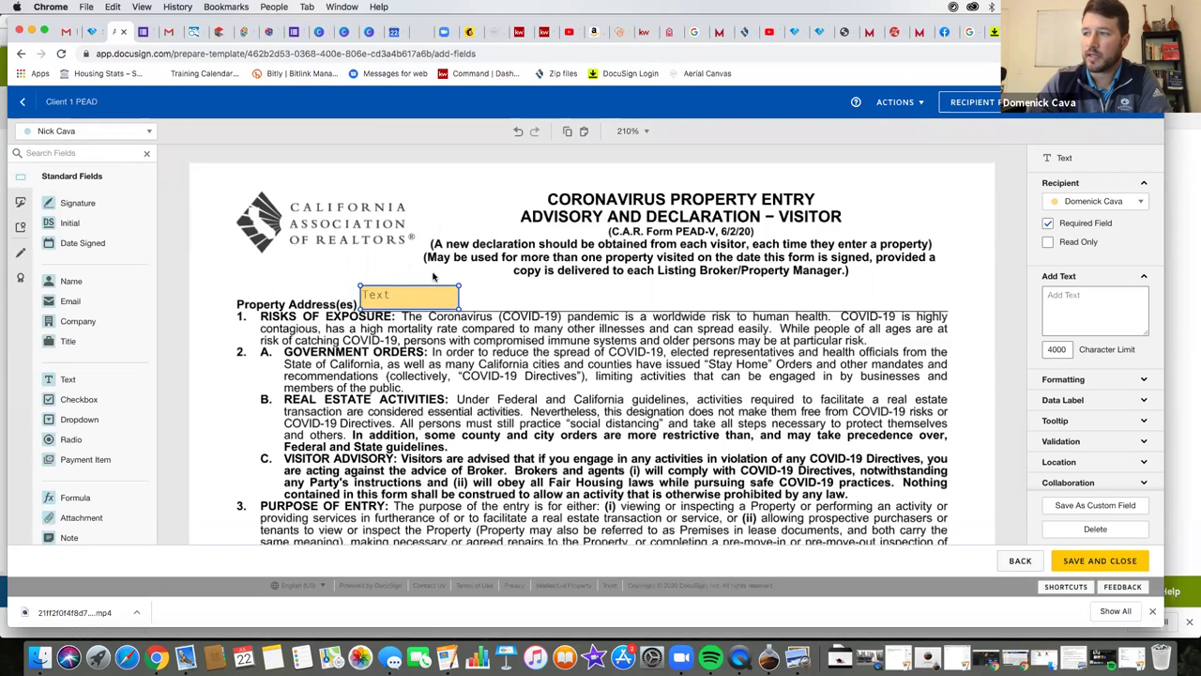
click(1089, 205)
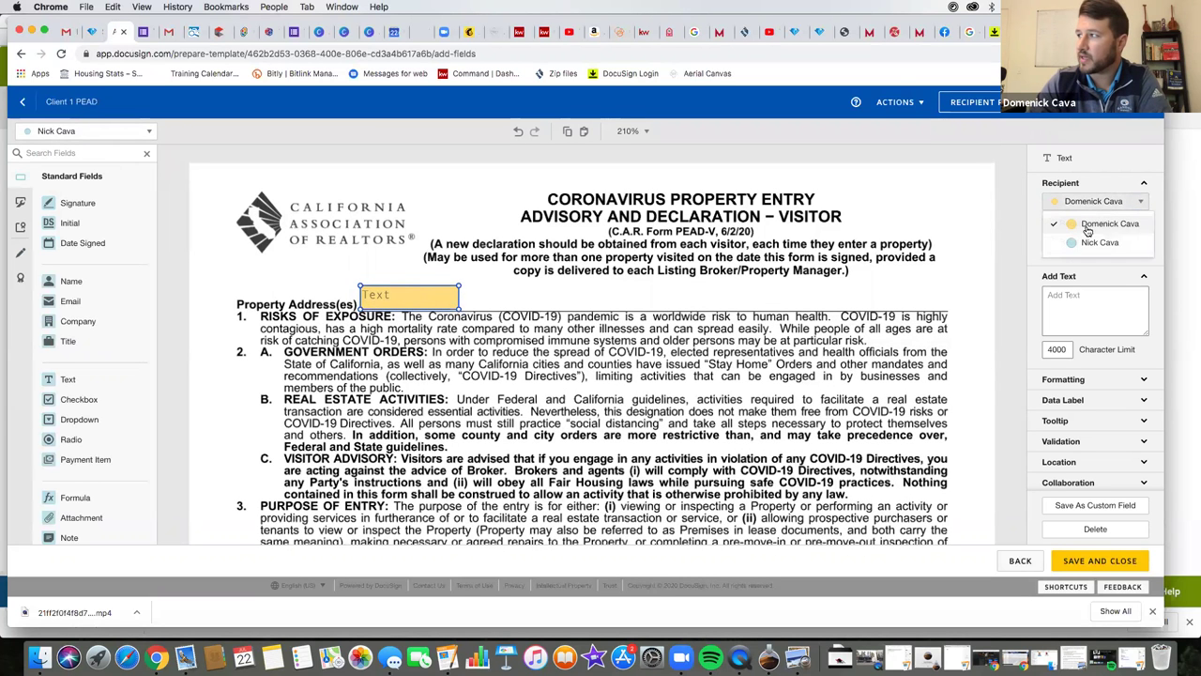
click(1079, 236)
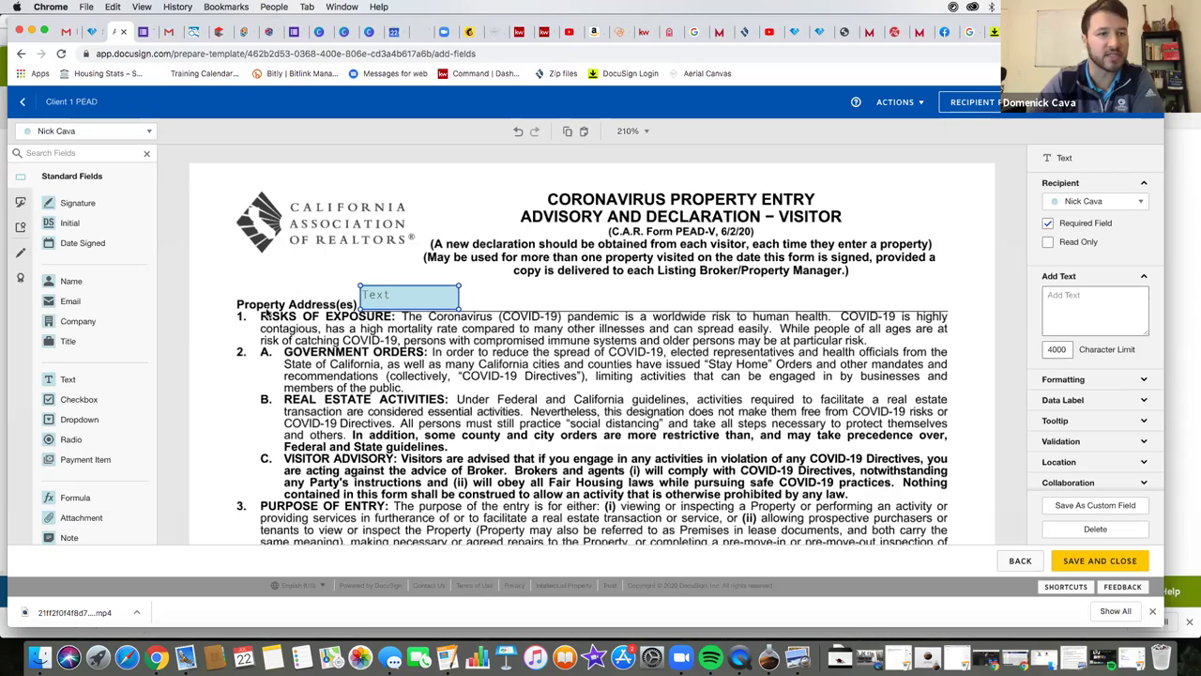
- Confirm the agent's signature field keeps its recipient, then save and close the Client 1 PEAD template
scroll(294, 366, down, 15)
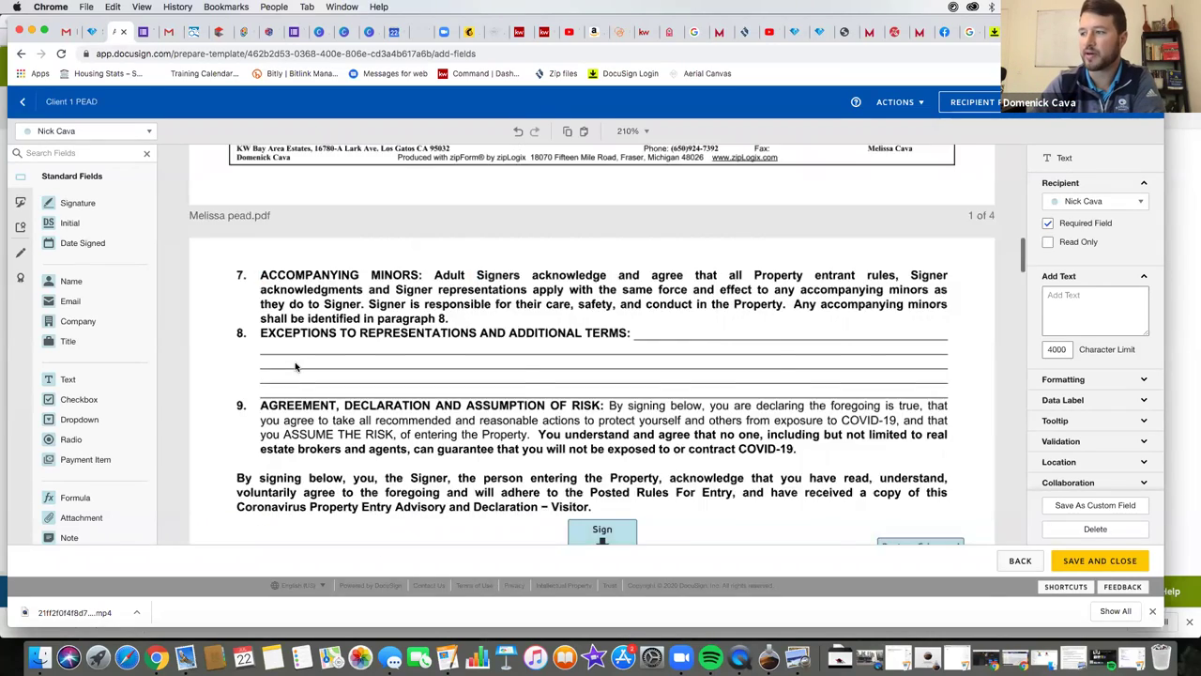
scroll(295, 366, down, 4)
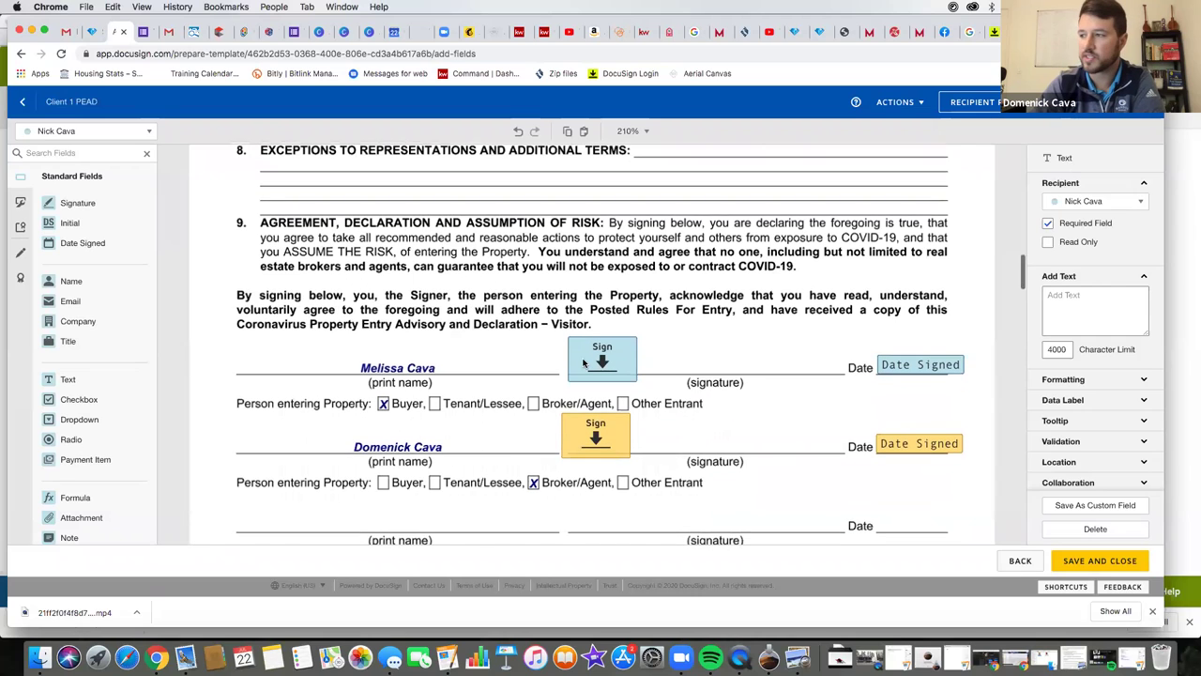
click(606, 438)
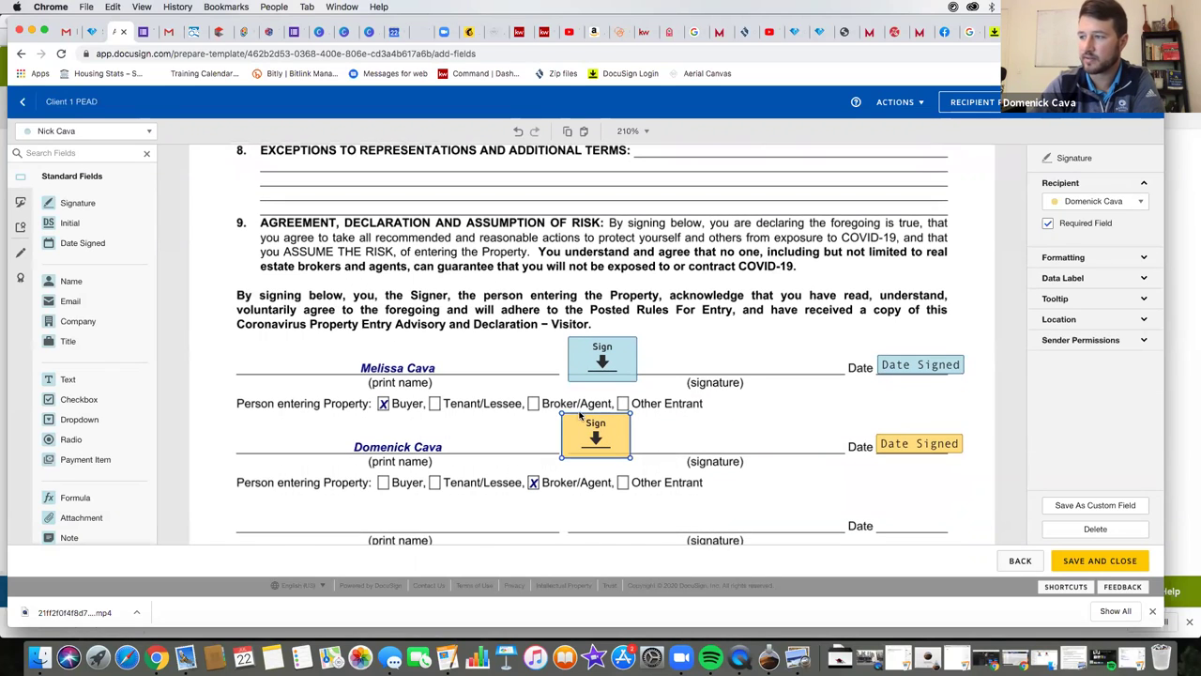
click(1117, 201)
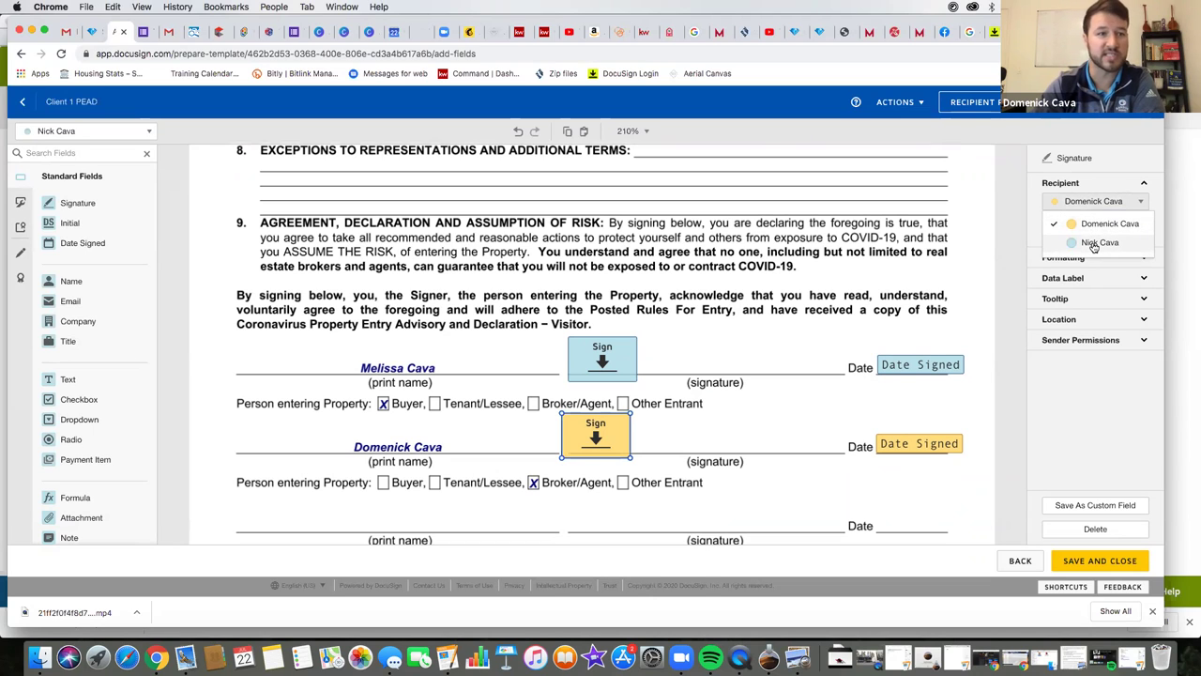
click(922, 250)
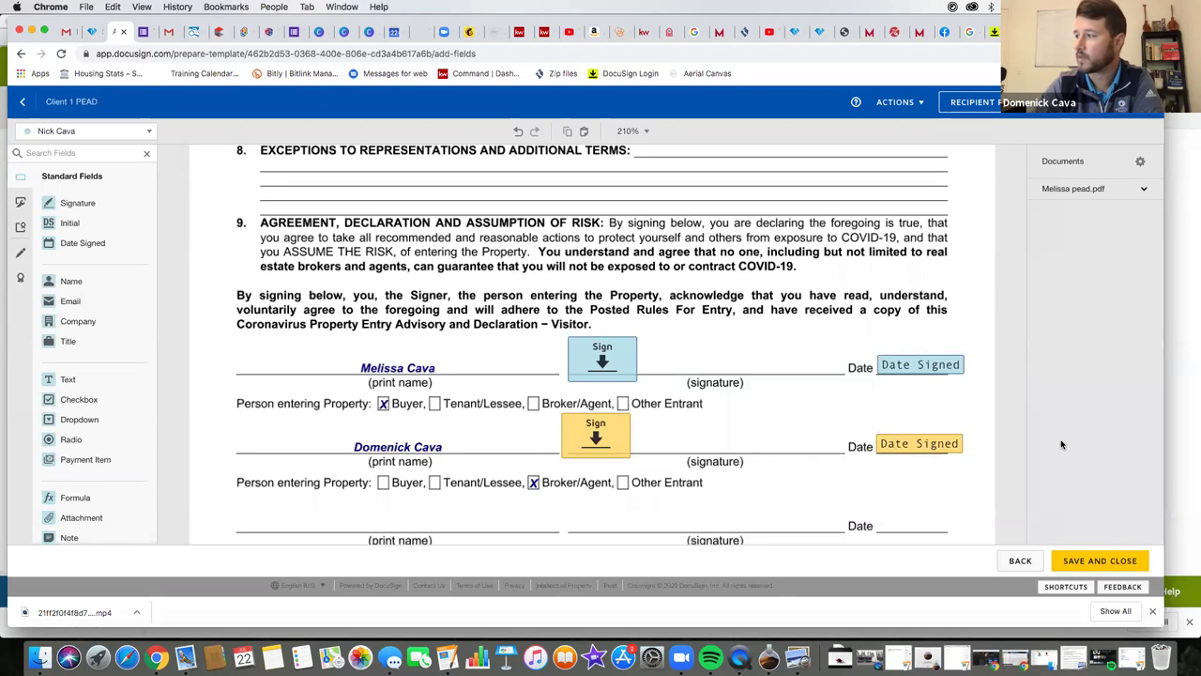
click(1103, 561)
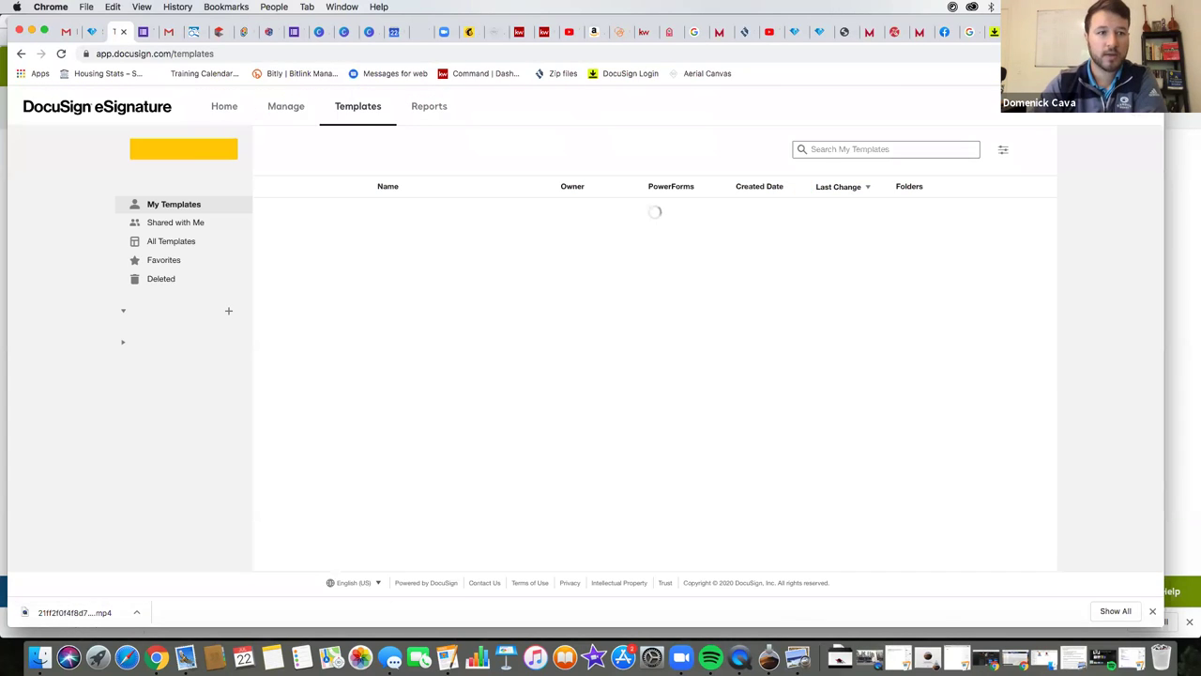
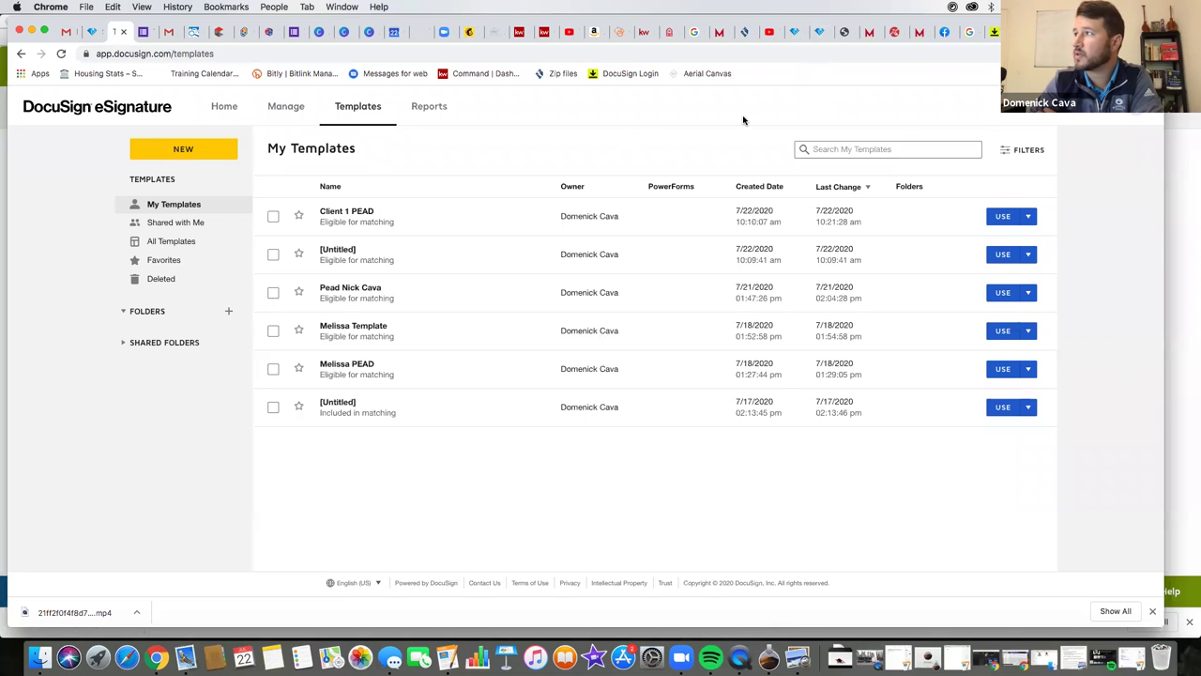
- Switch to the zipForm window and return from the open form to the transaction's Documents list
key(ctrl+Tab)
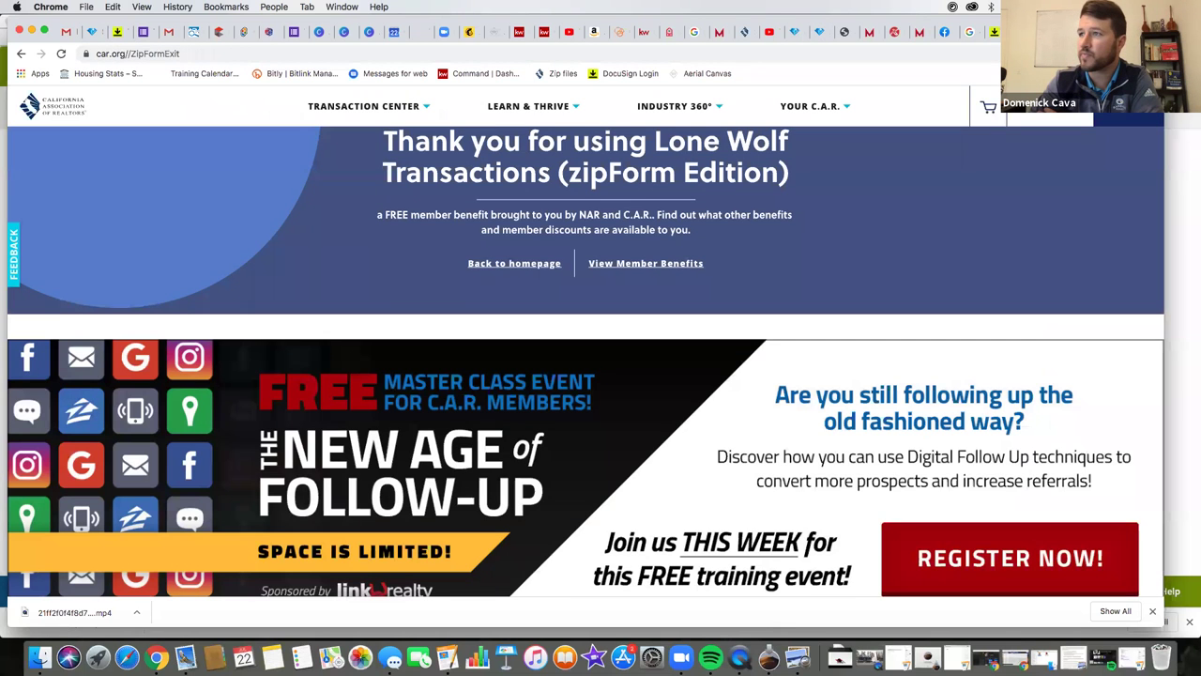
key(ctrl+Up)
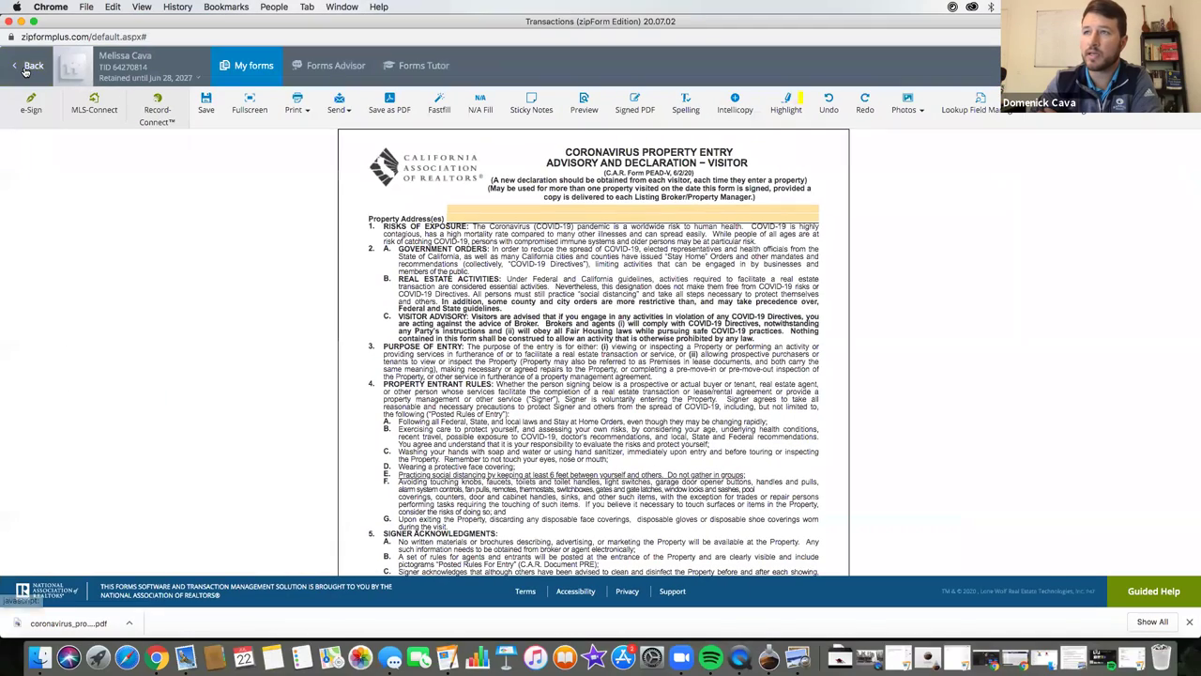
click(25, 66)
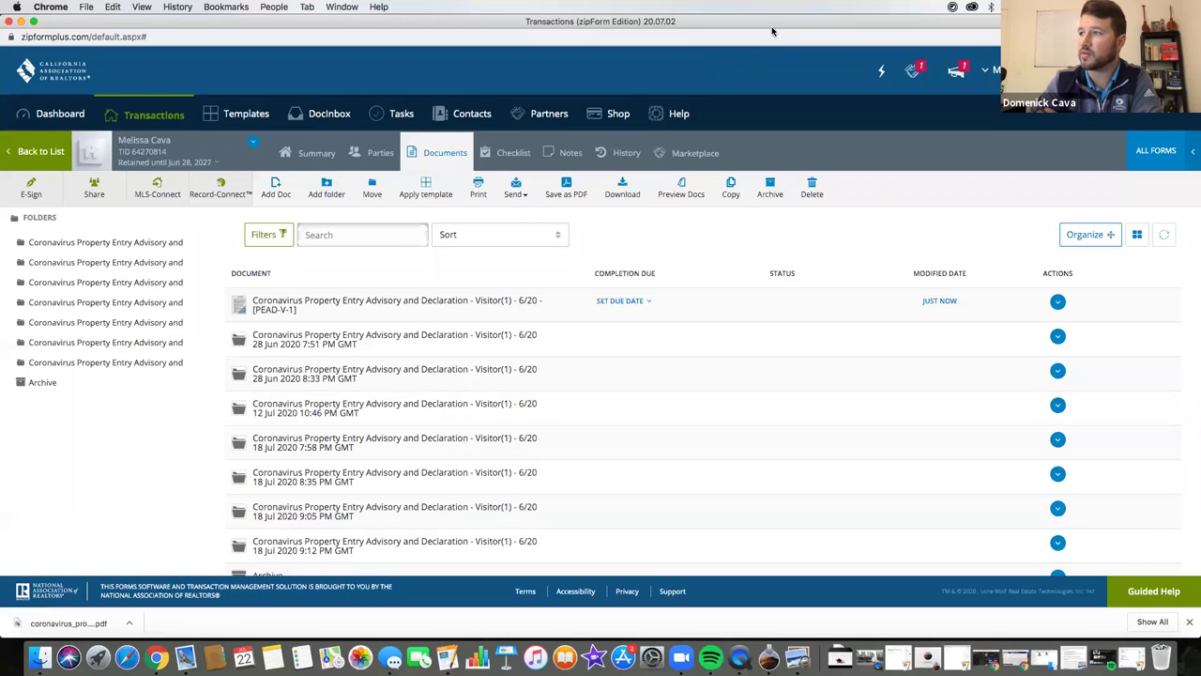
- Add the .Cover Sheet form from All Forms to the transaction and open its new row
click(1159, 151)
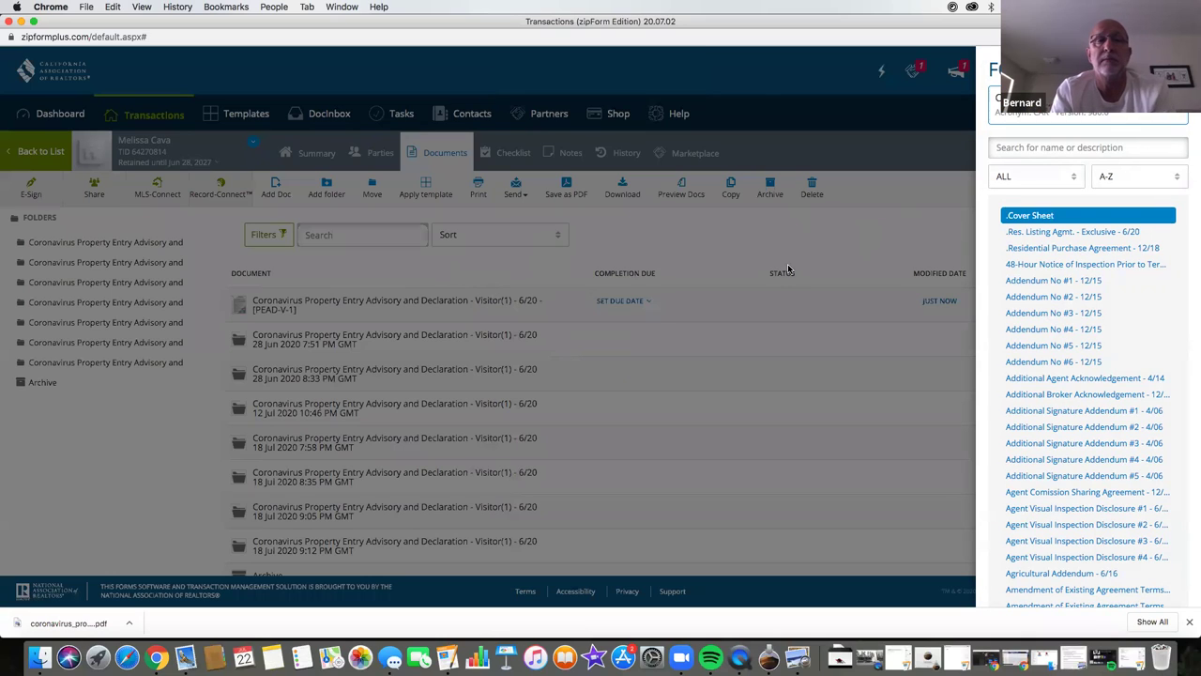
click(489, 272)
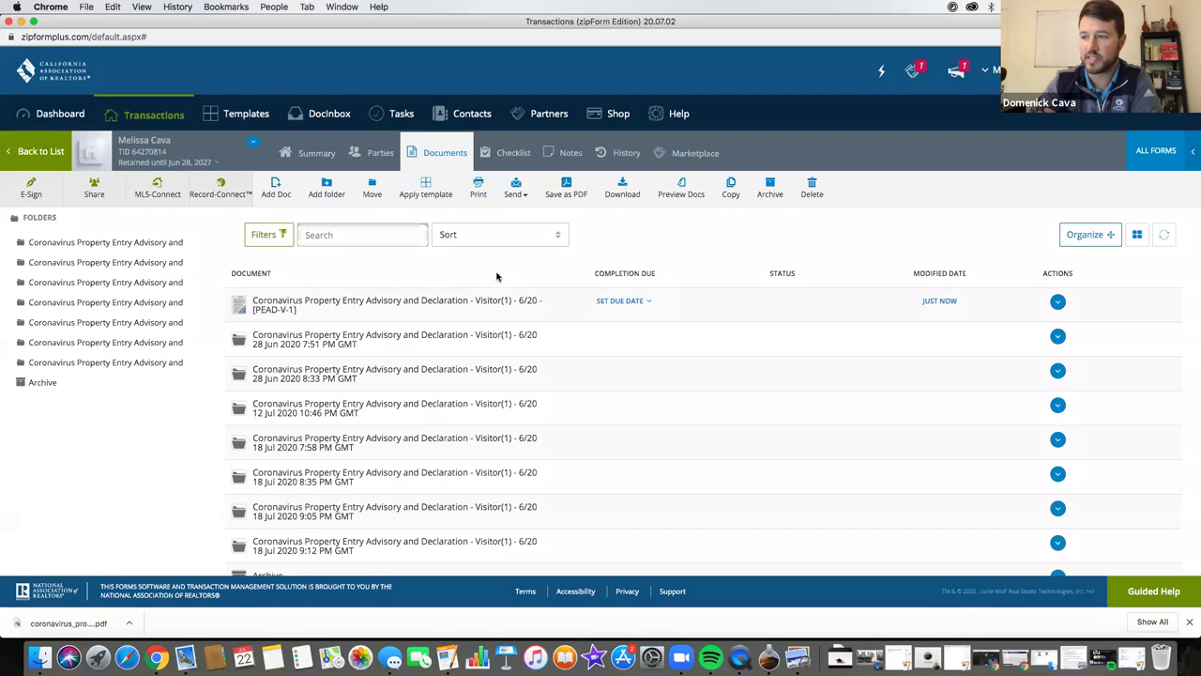
scroll(404, 450, down, 2)
click(300, 524)
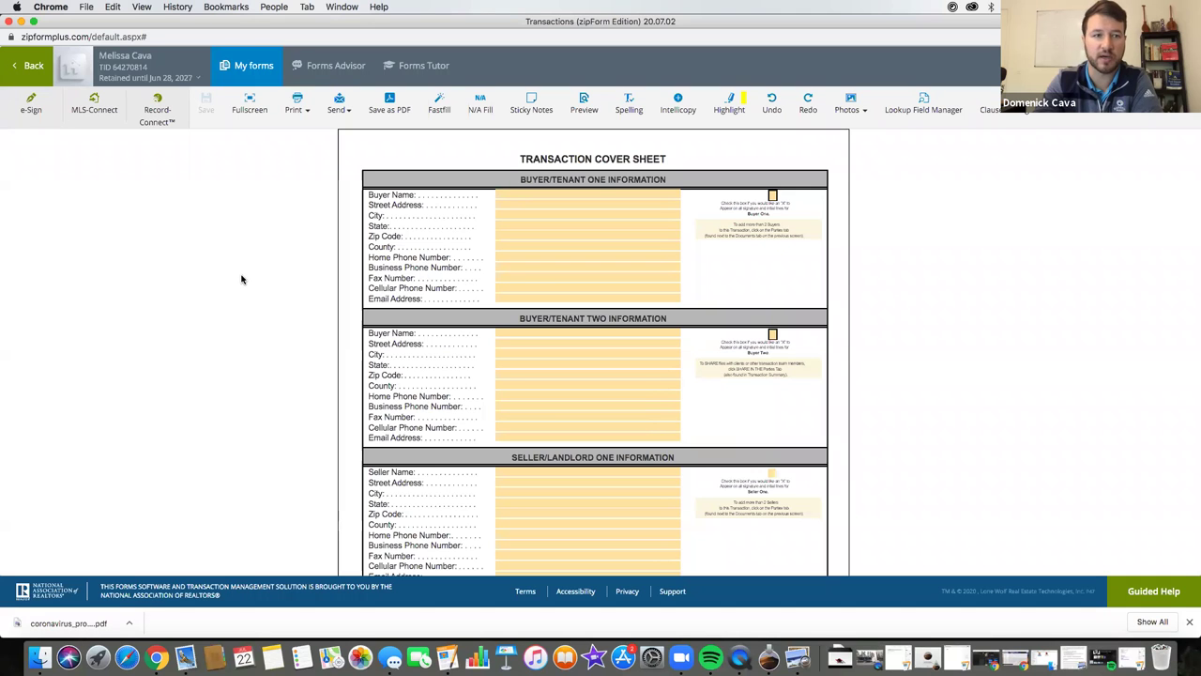
- Scroll down the Transaction Cover Sheet to the prefilled Buyer's Broker Information with firm and agent details
scroll(458, 273, down, 5)
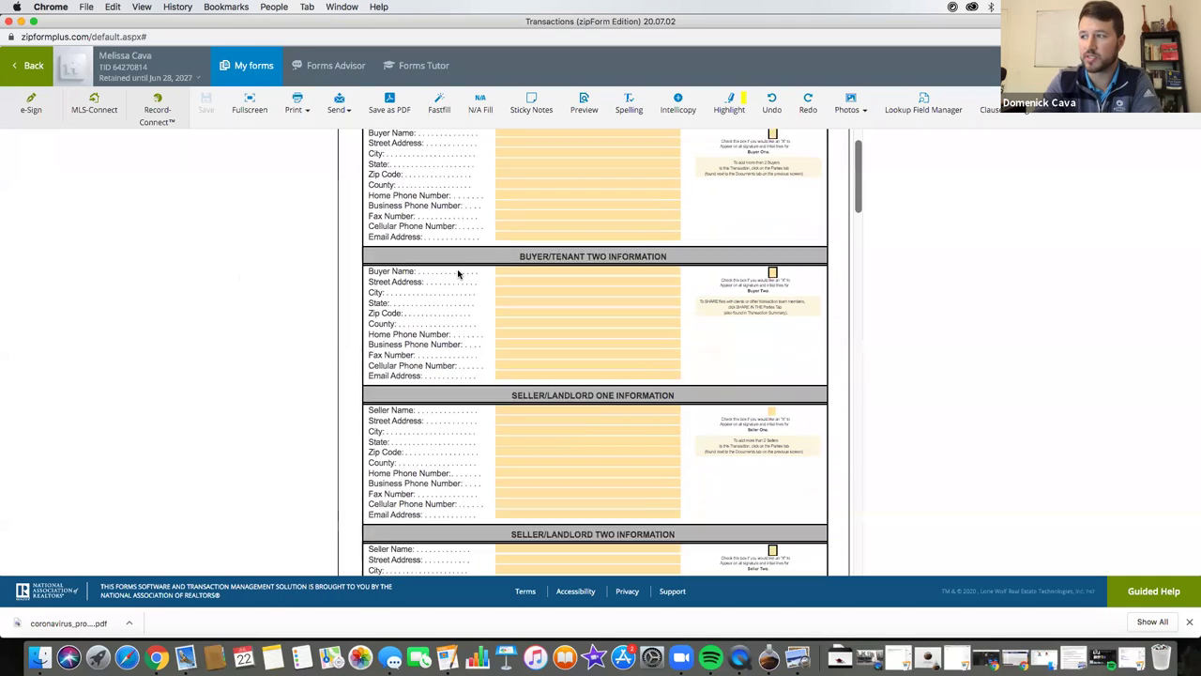
scroll(458, 273, down, 2)
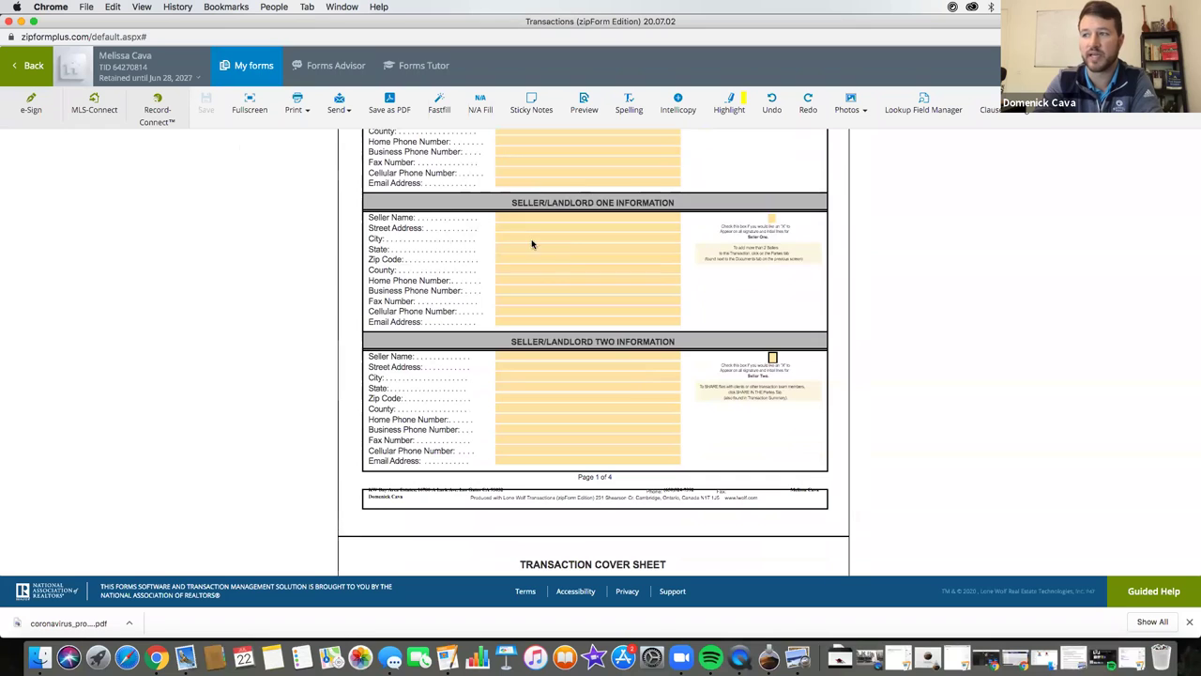
scroll(488, 330, down, 9)
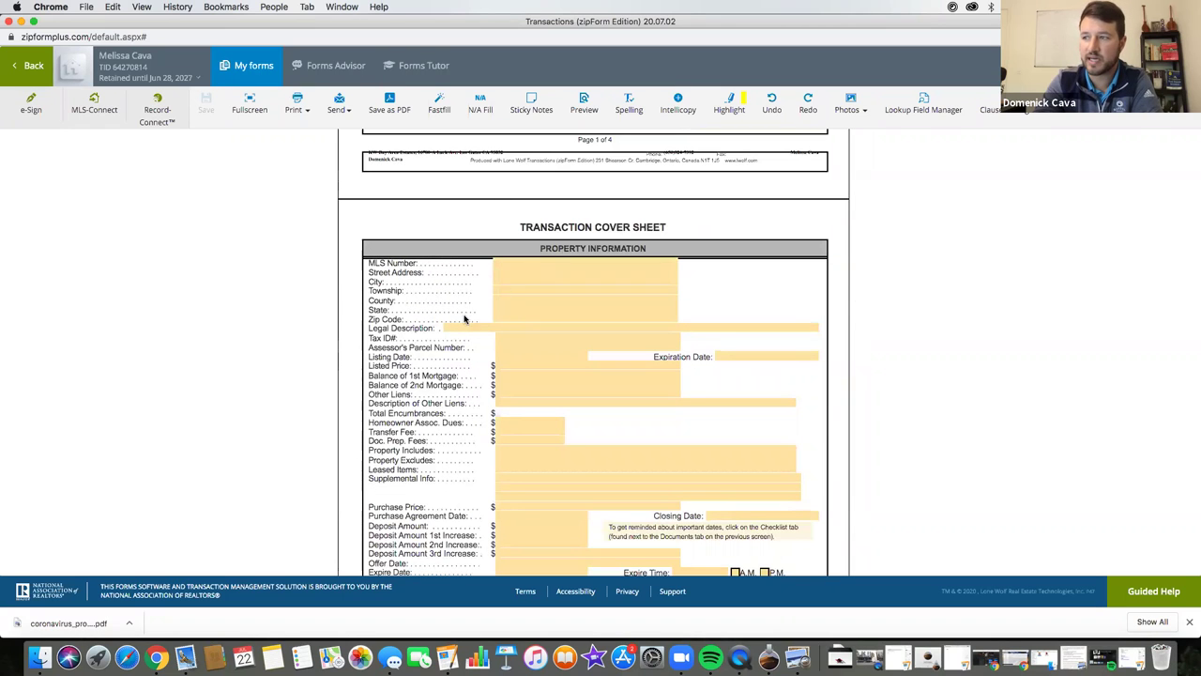
scroll(463, 346, down, 1)
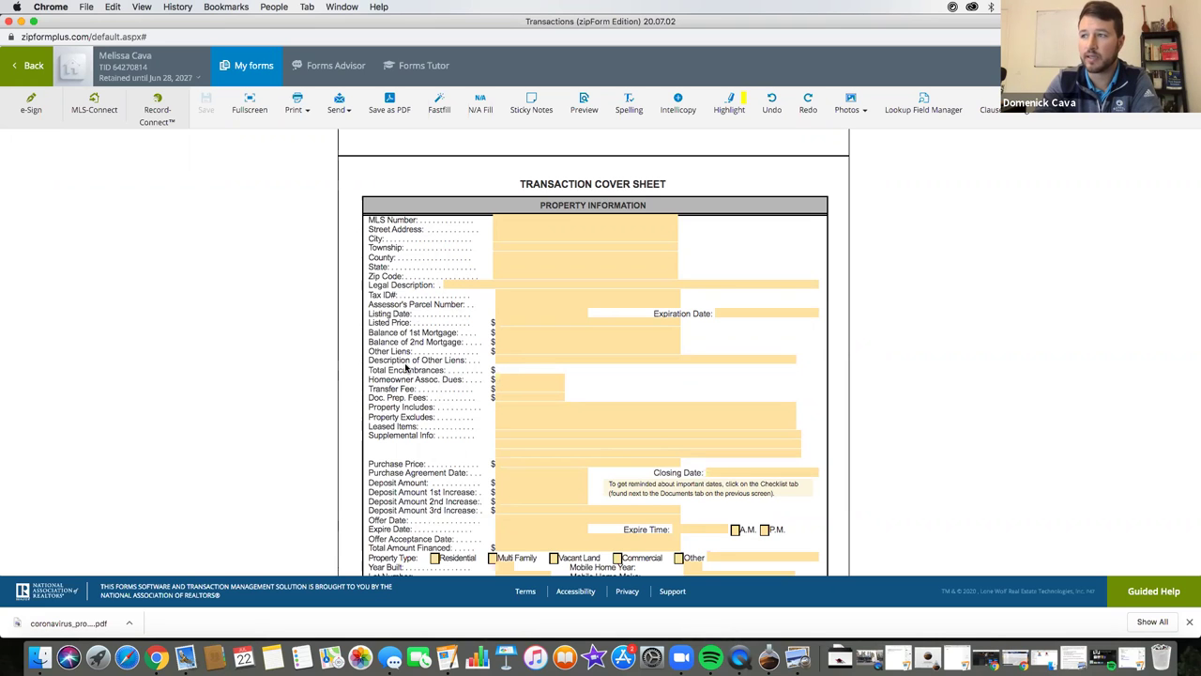
scroll(405, 368, down, 6)
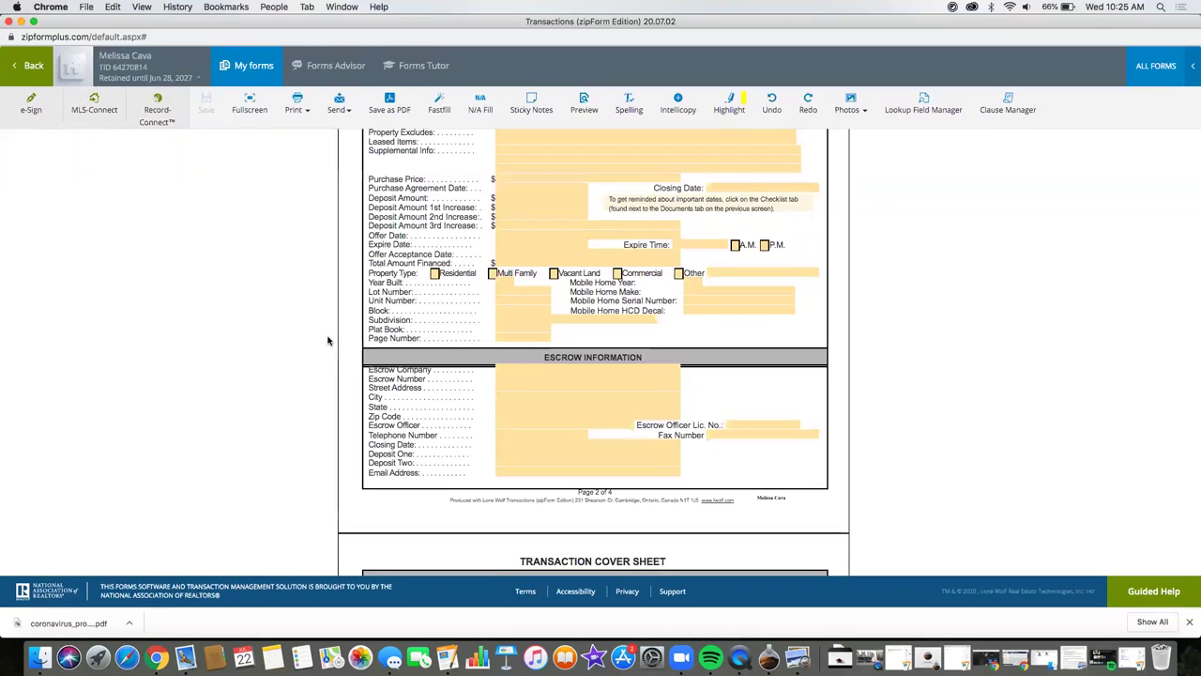
scroll(453, 432, down, 3)
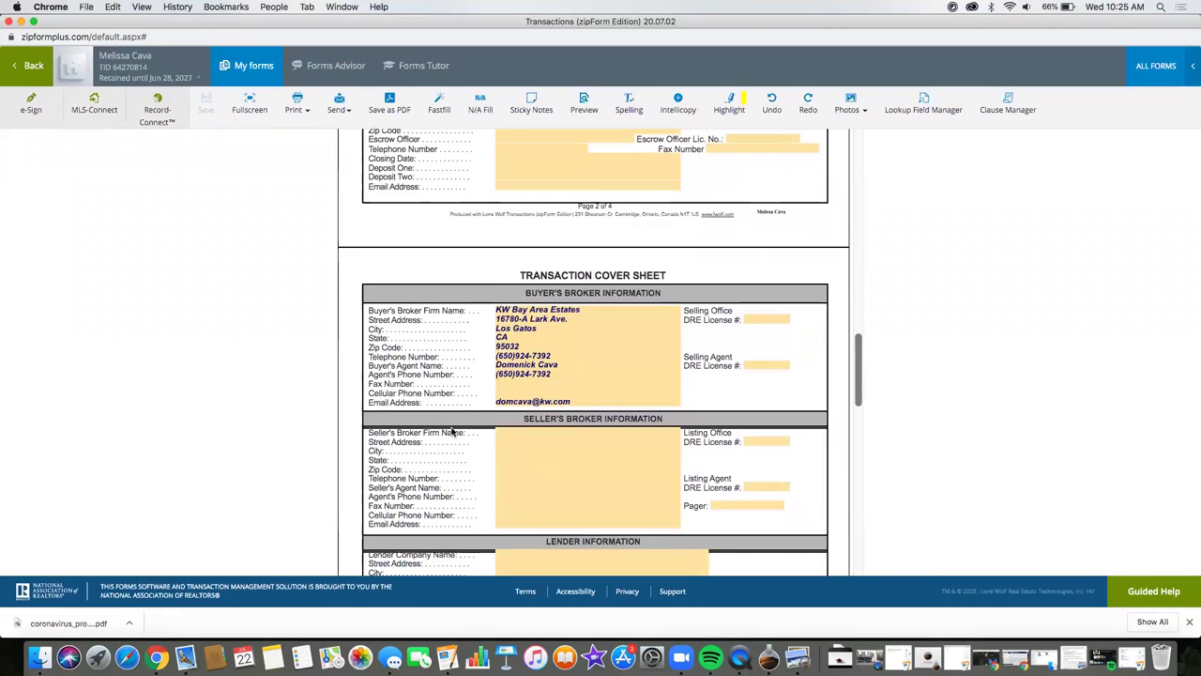
scroll(451, 430, down, 2)
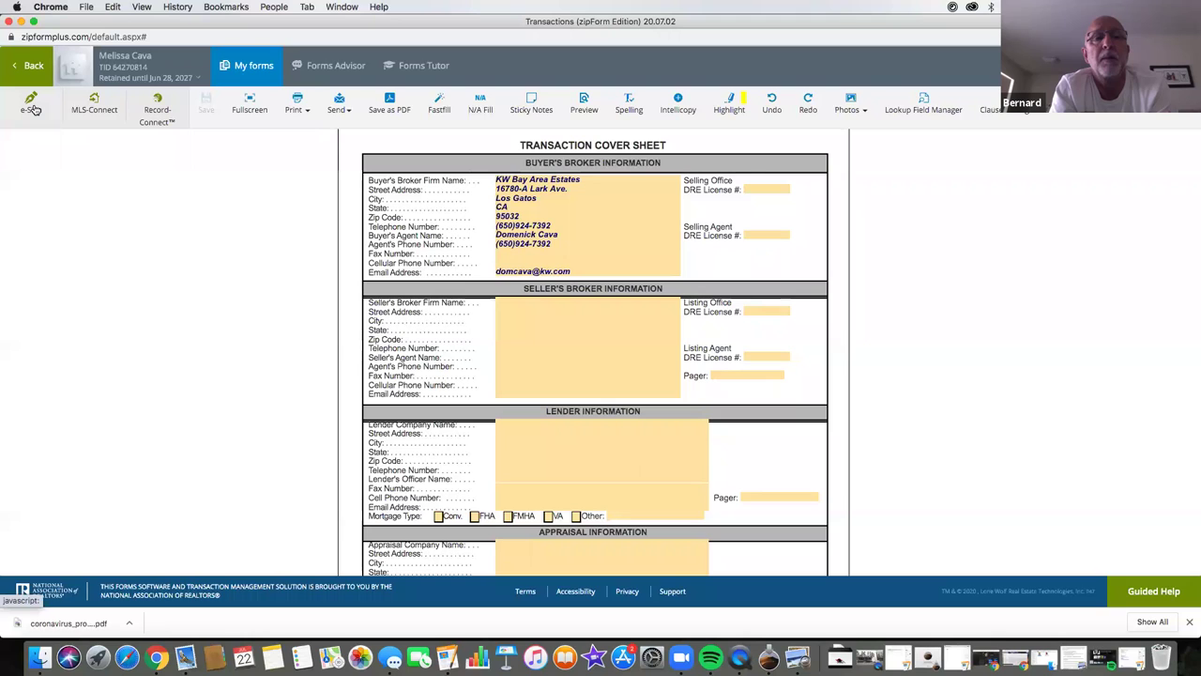
- Exit the Transaction Cover Sheet back to the zipForm Dashboard
click(31, 106)
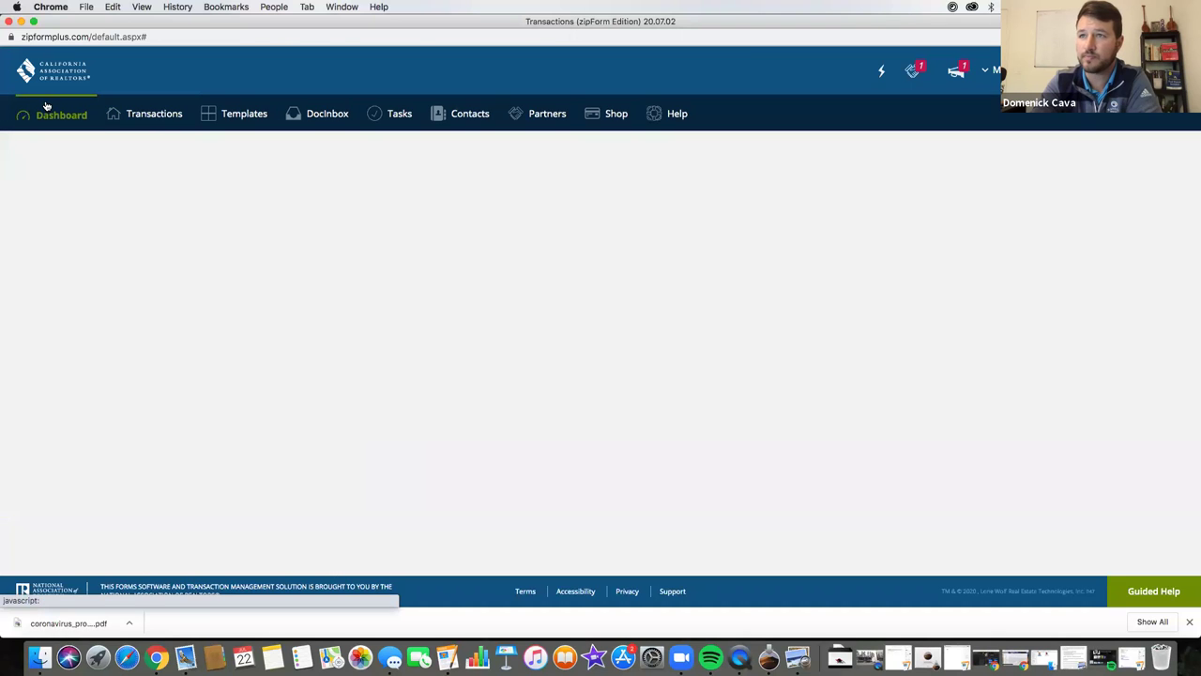
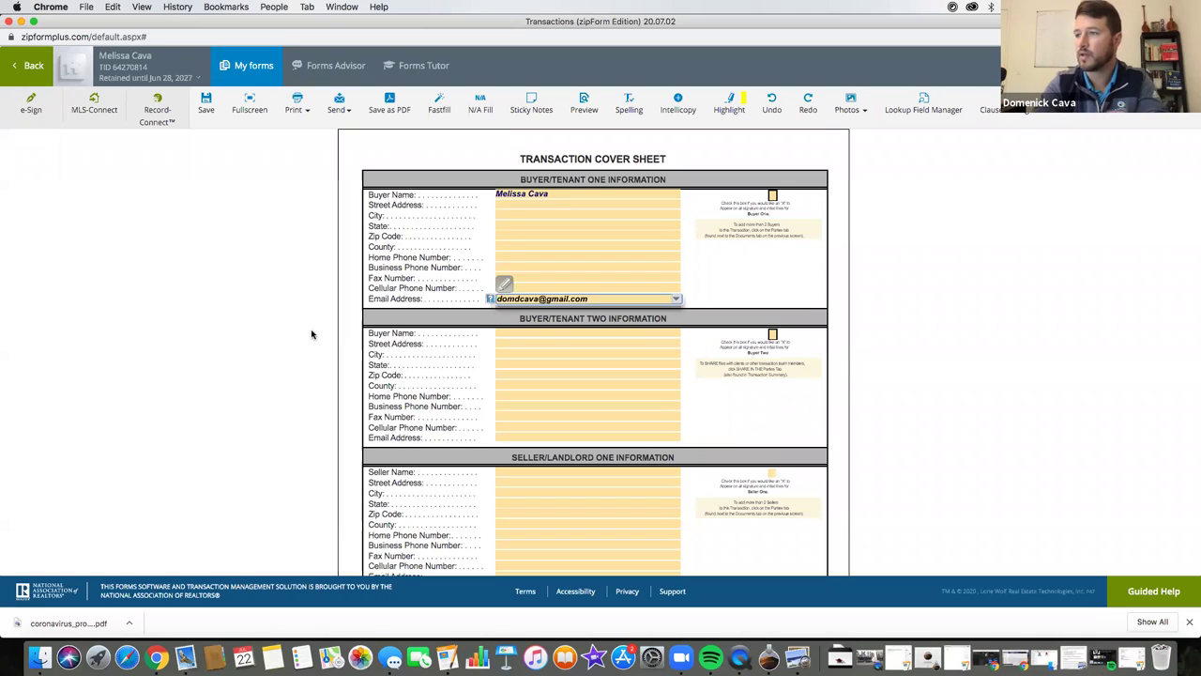
- Enter the buyer's e-mail address on the Transaction Cover Sheet and save it
click(312, 334)
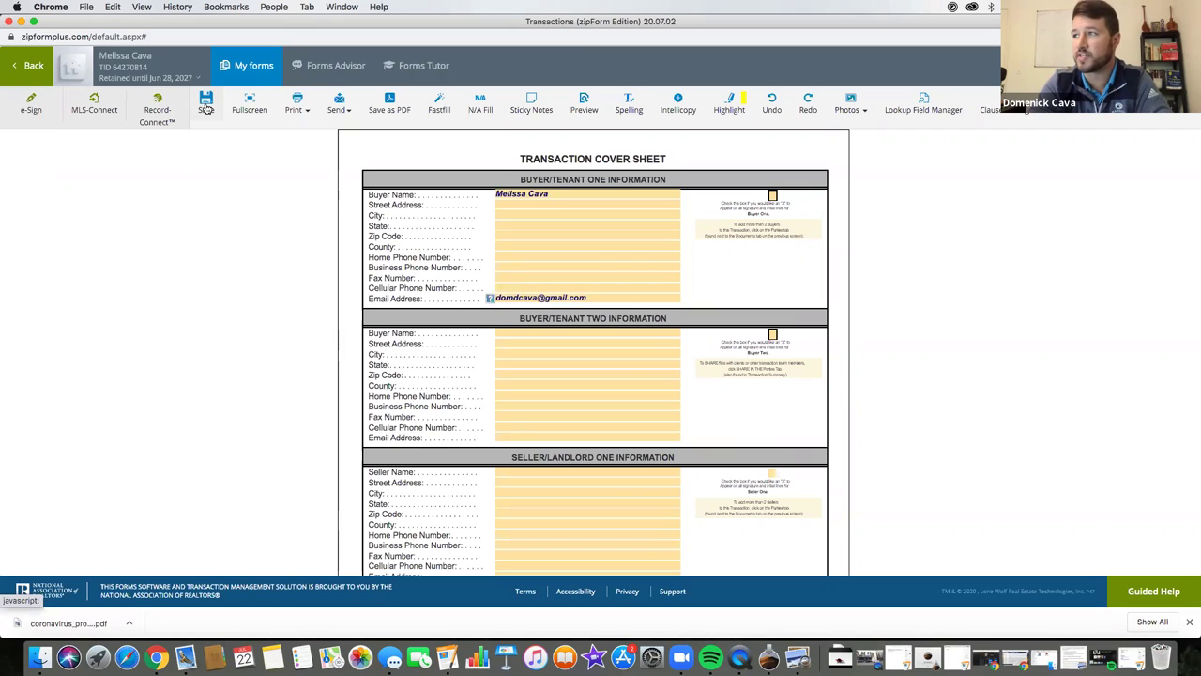
click(206, 107)
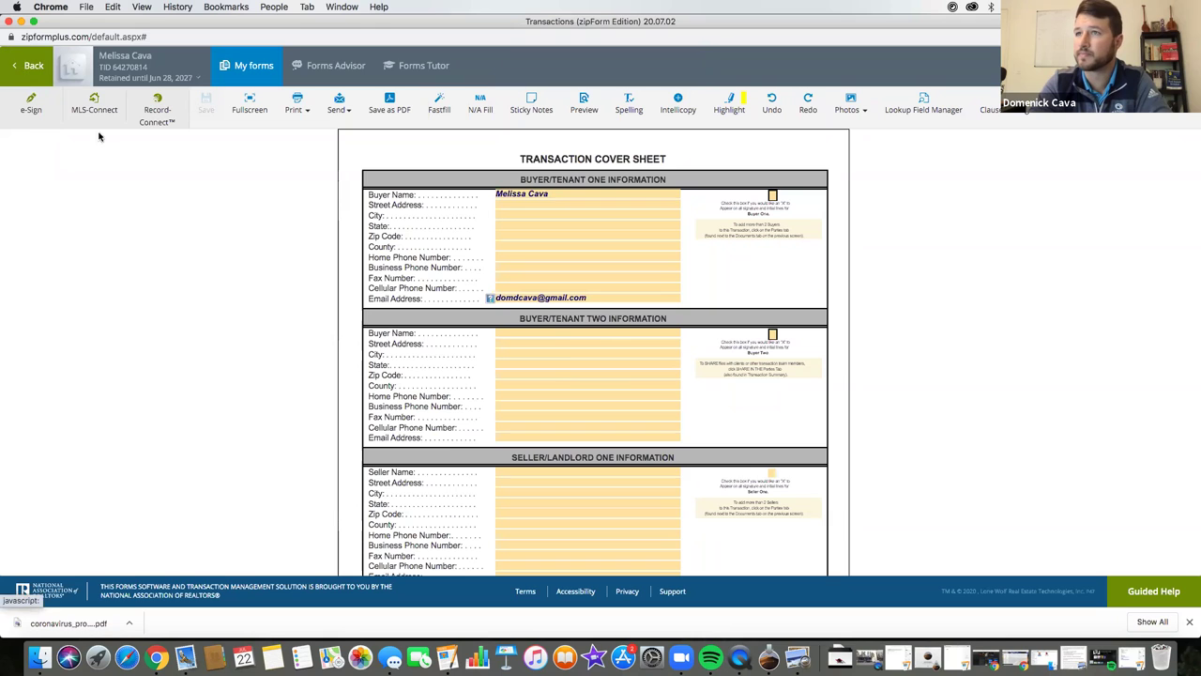
- Open the Coronavirus Property Entry Advisory form from the Documents list and start an e-Sign packet
click(20, 69)
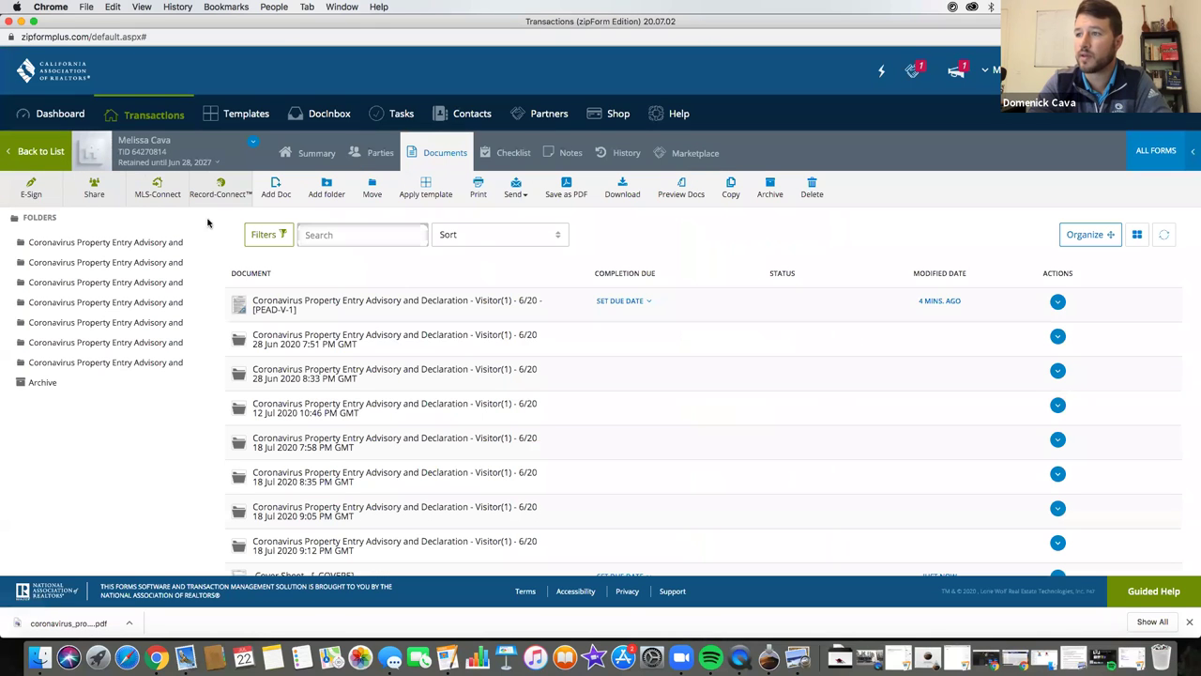
click(324, 302)
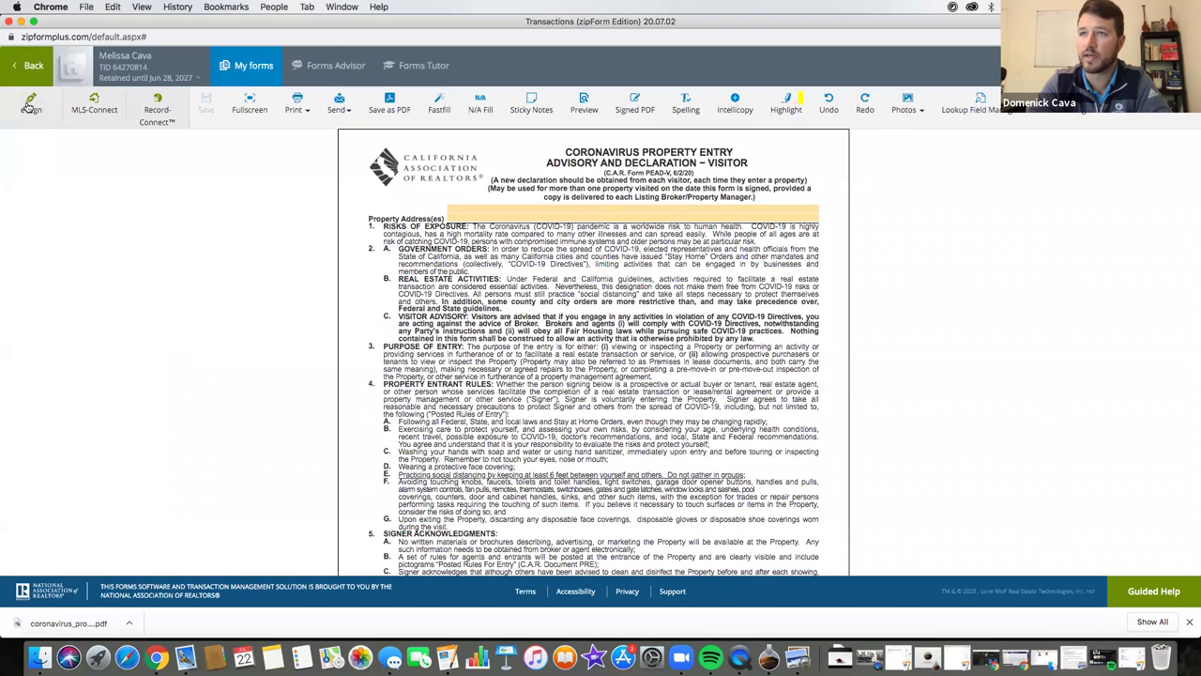
click(31, 103)
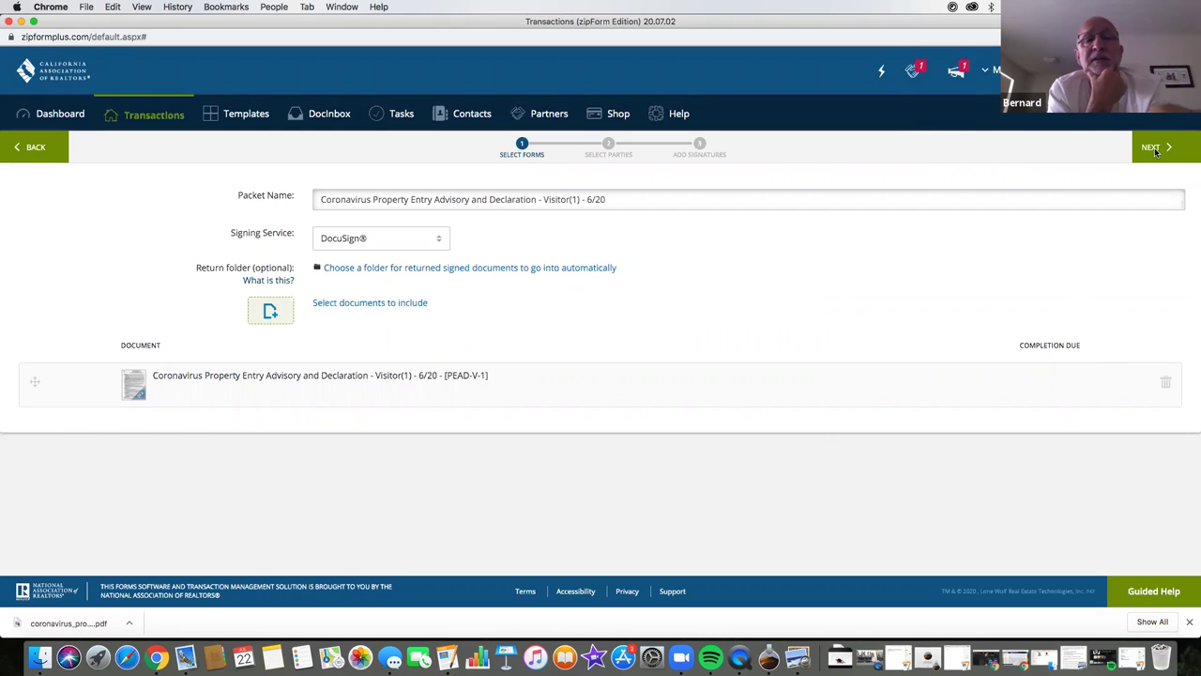
- Keep DocuSign as the signing service and skip the Transaction Parties list to reach signature placement
click(435, 243)
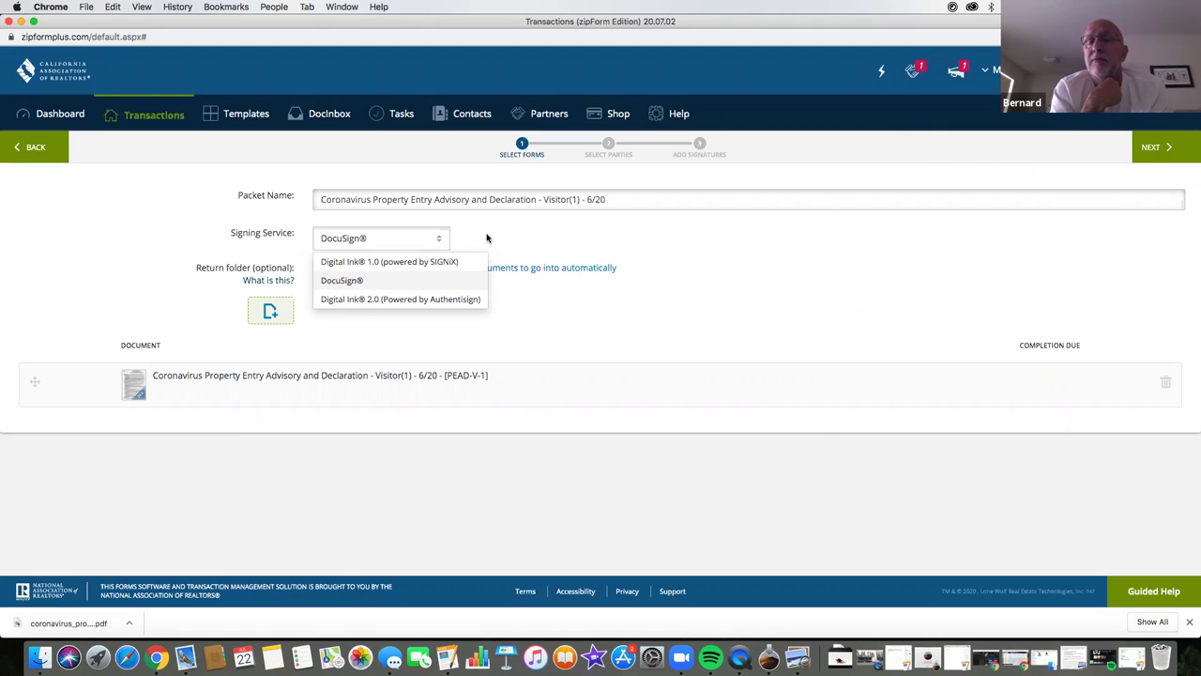
click(333, 281)
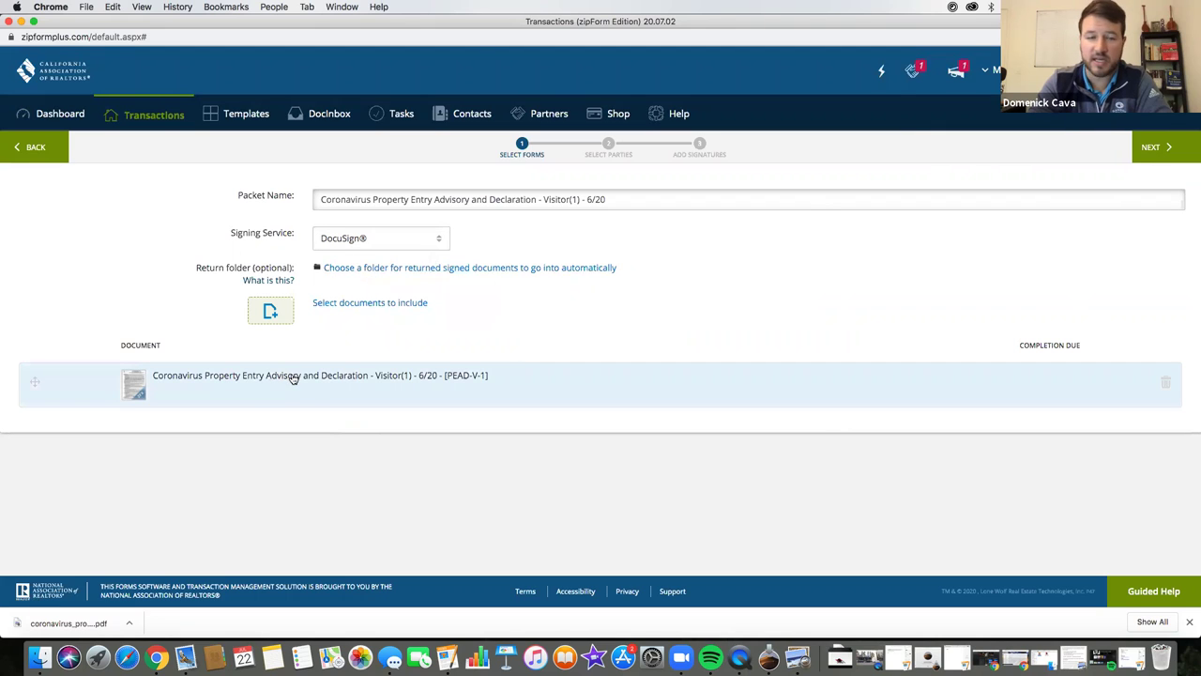
click(1156, 150)
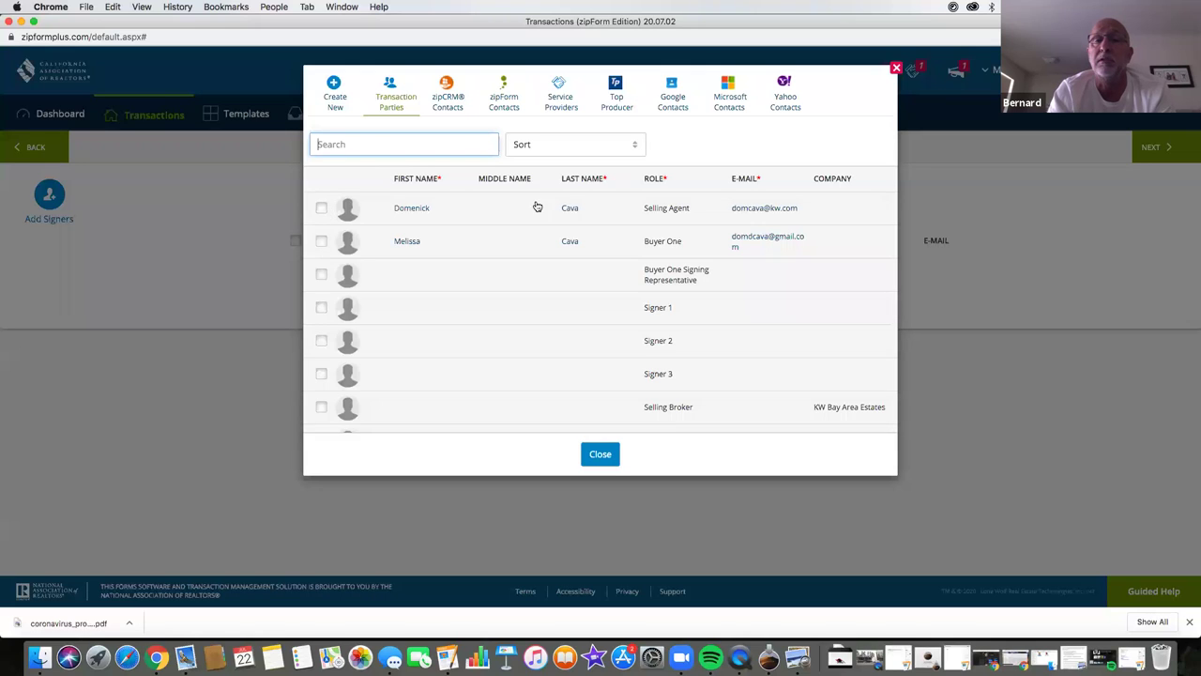
click(600, 453)
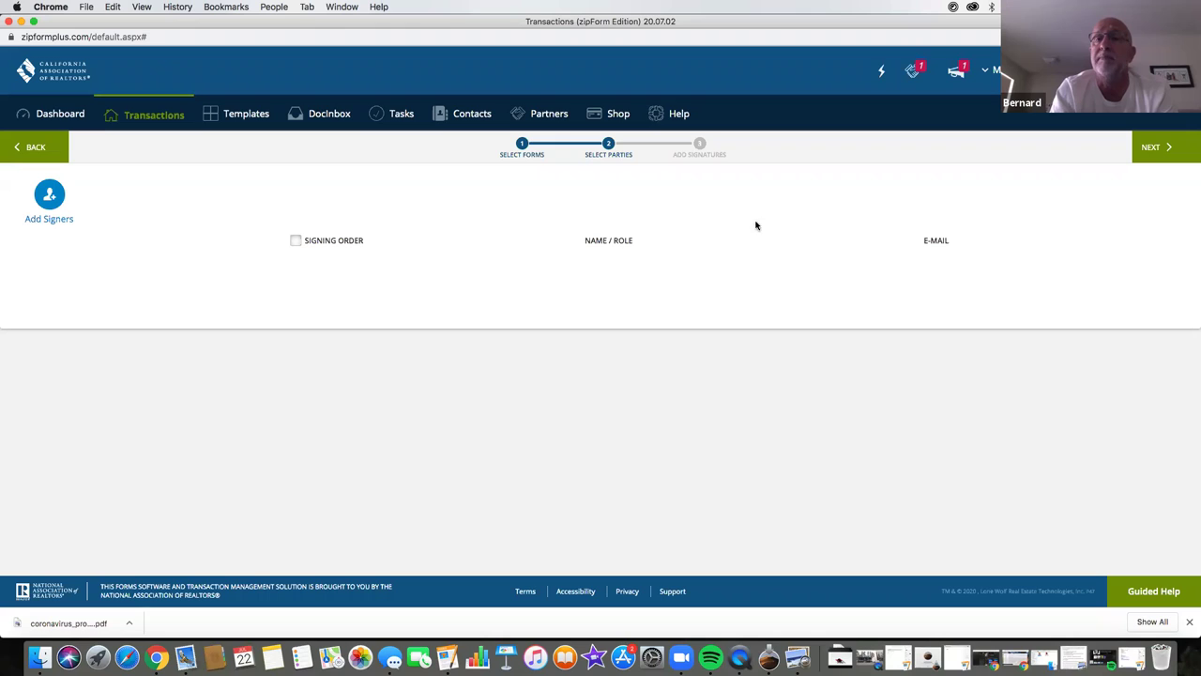
click(1153, 146)
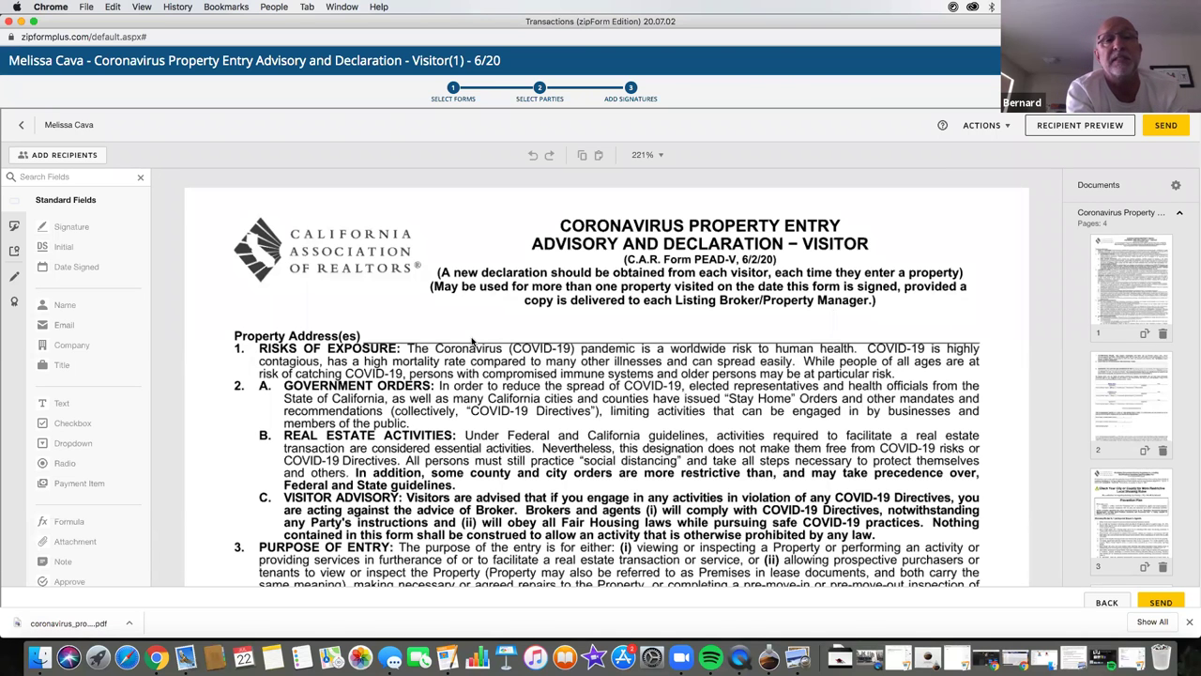
- Add the agent from contacts and the buyer, with name and e-mail, as envelope recipients
click(64, 155)
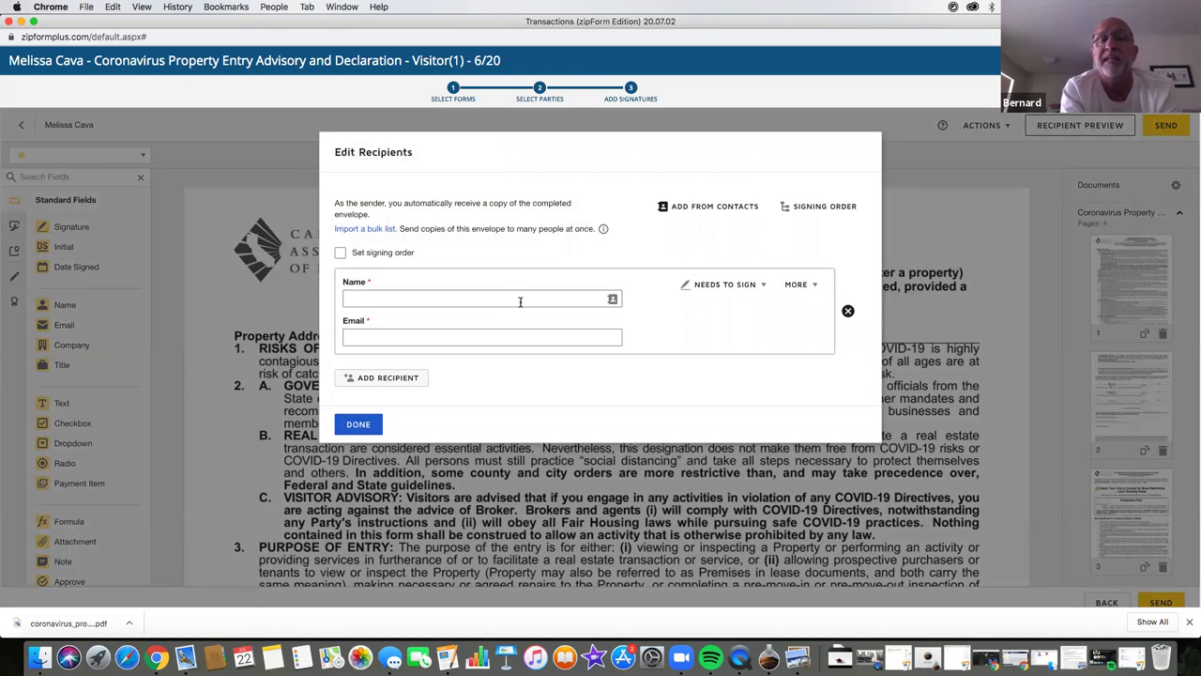
click(517, 302)
click(473, 328)
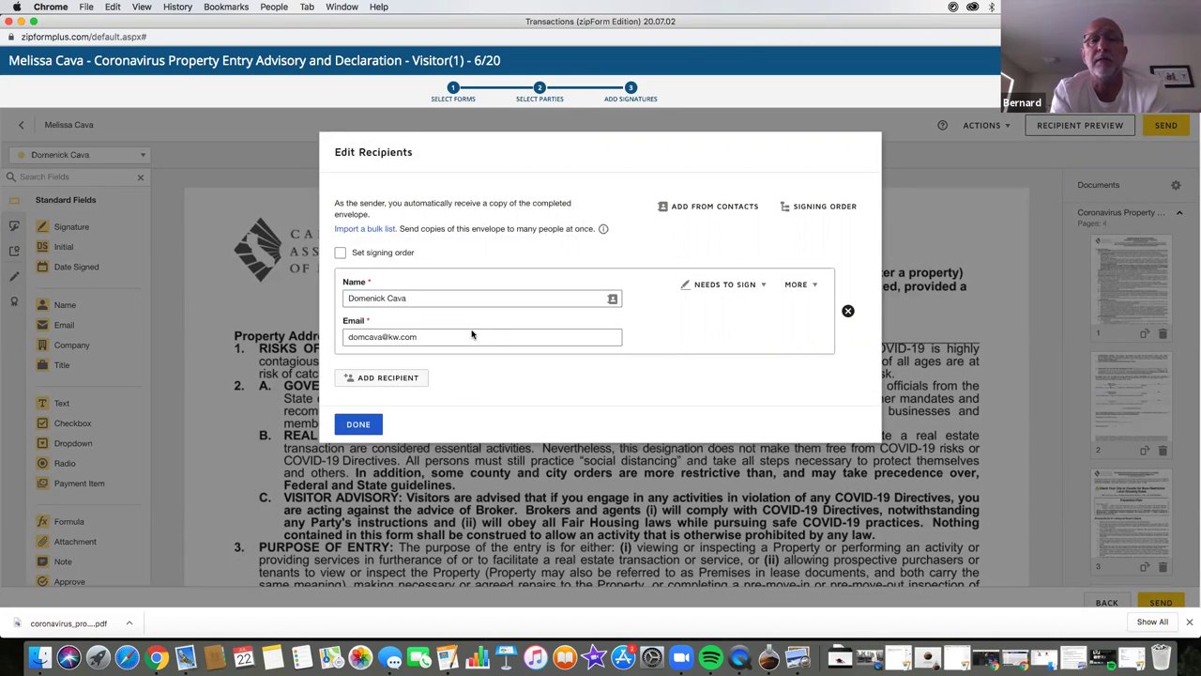
click(410, 378)
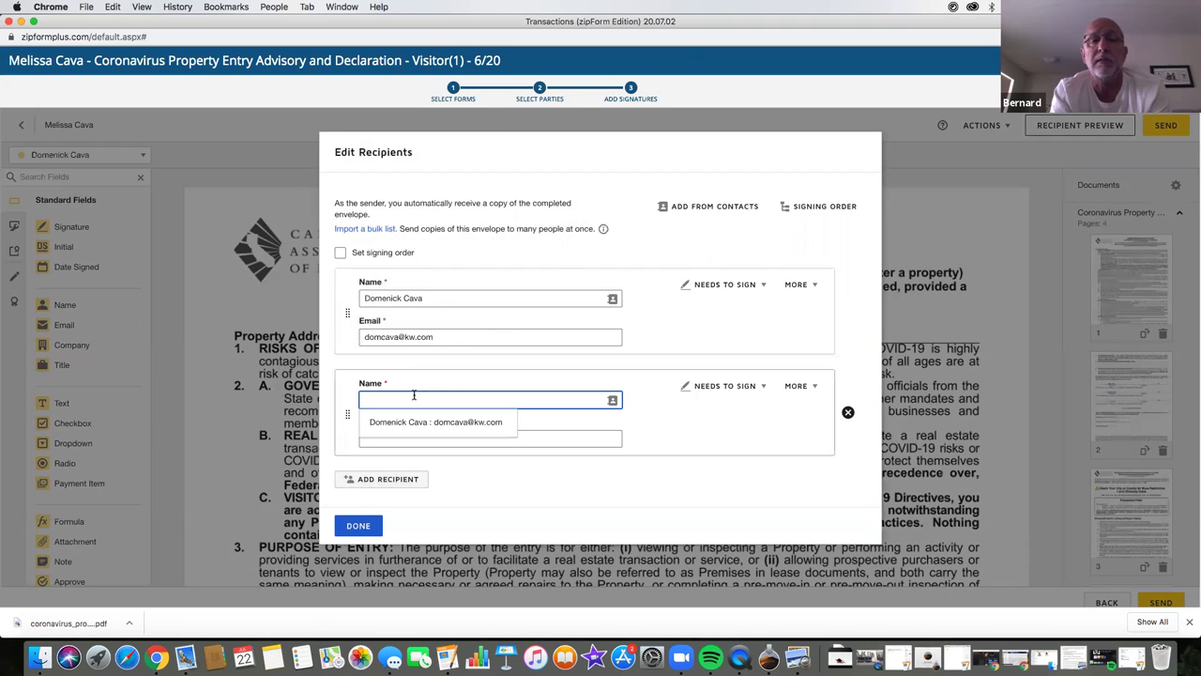
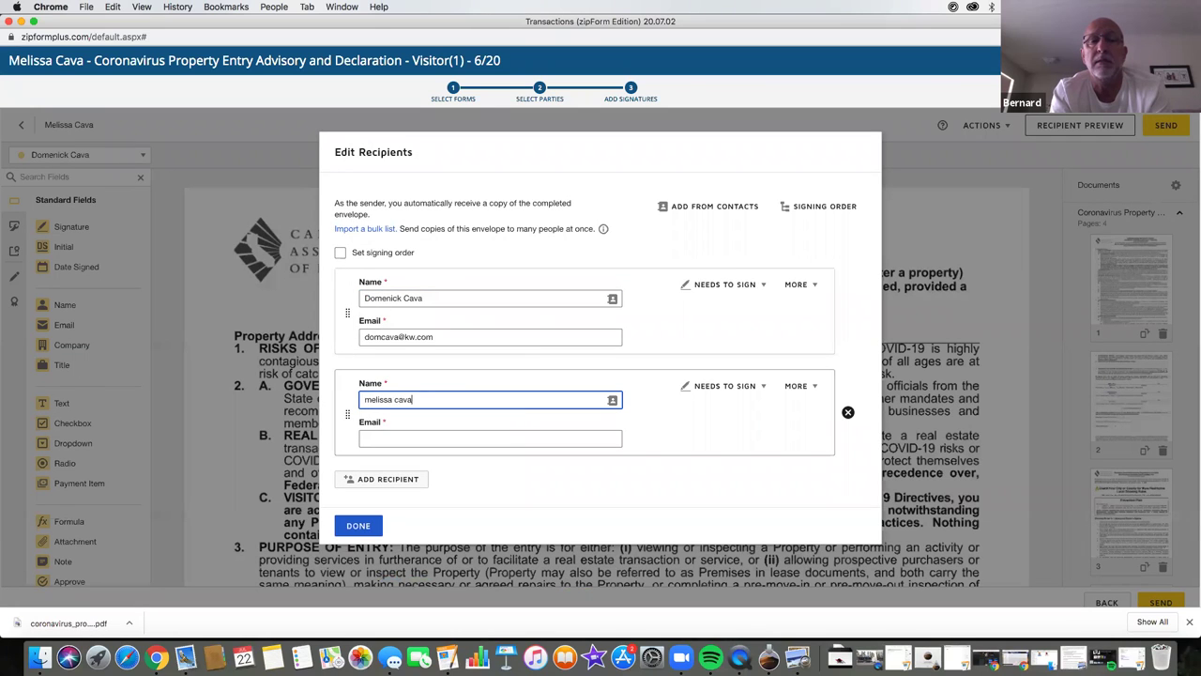
key(Tab)
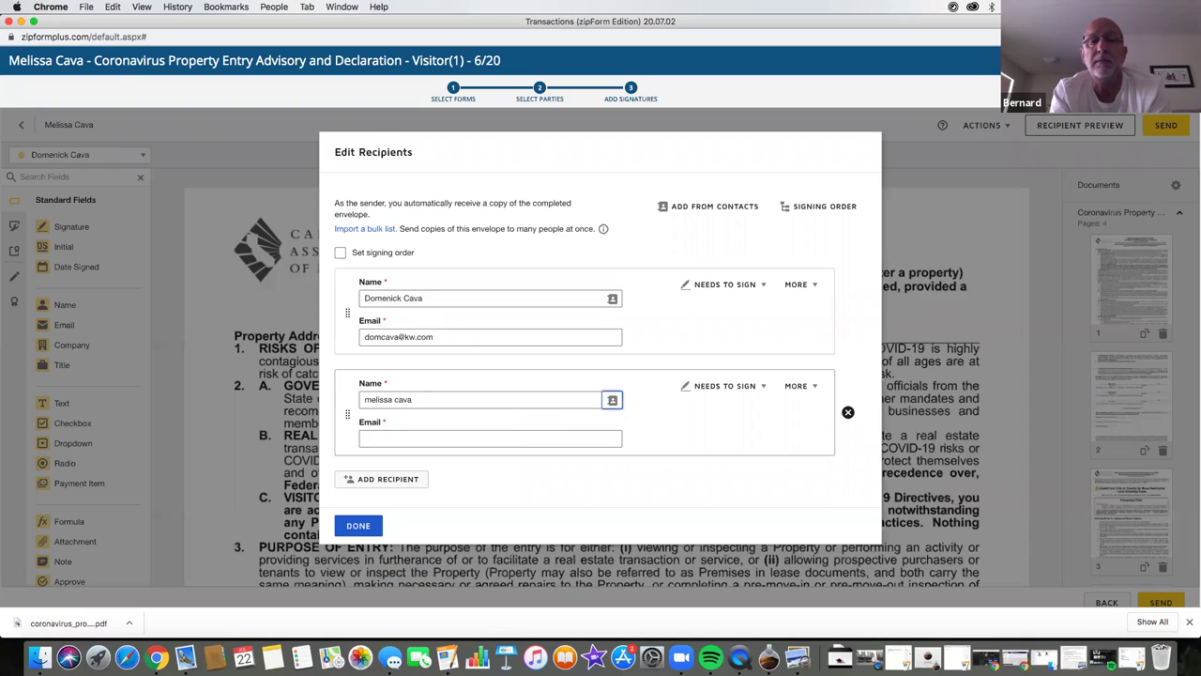
click(397, 434)
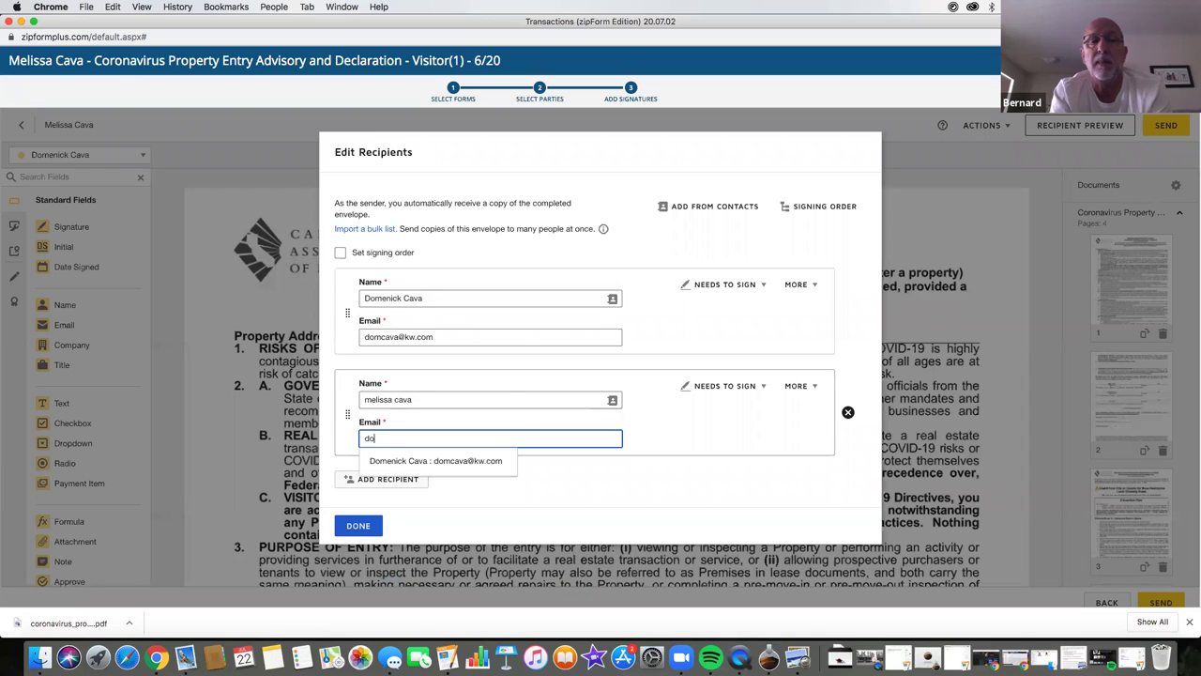
click(355, 527)
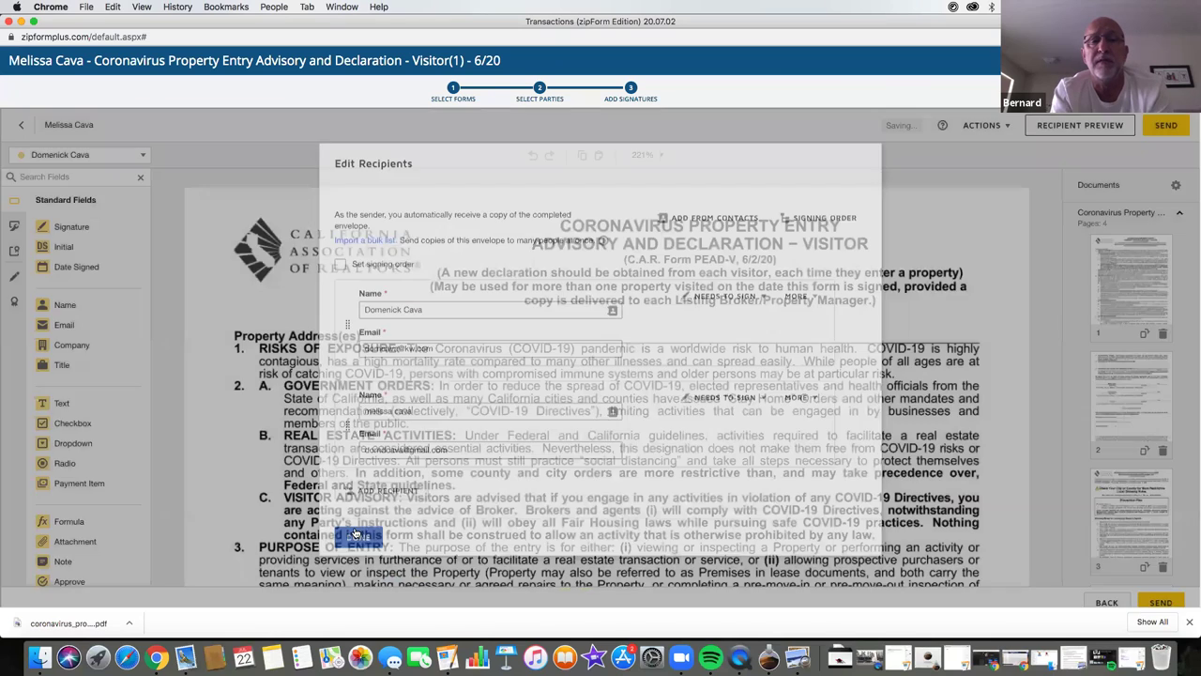
- Scroll to the section 9 signature lines on page 2 and open the recipient dropdown
scroll(396, 455, down, 1)
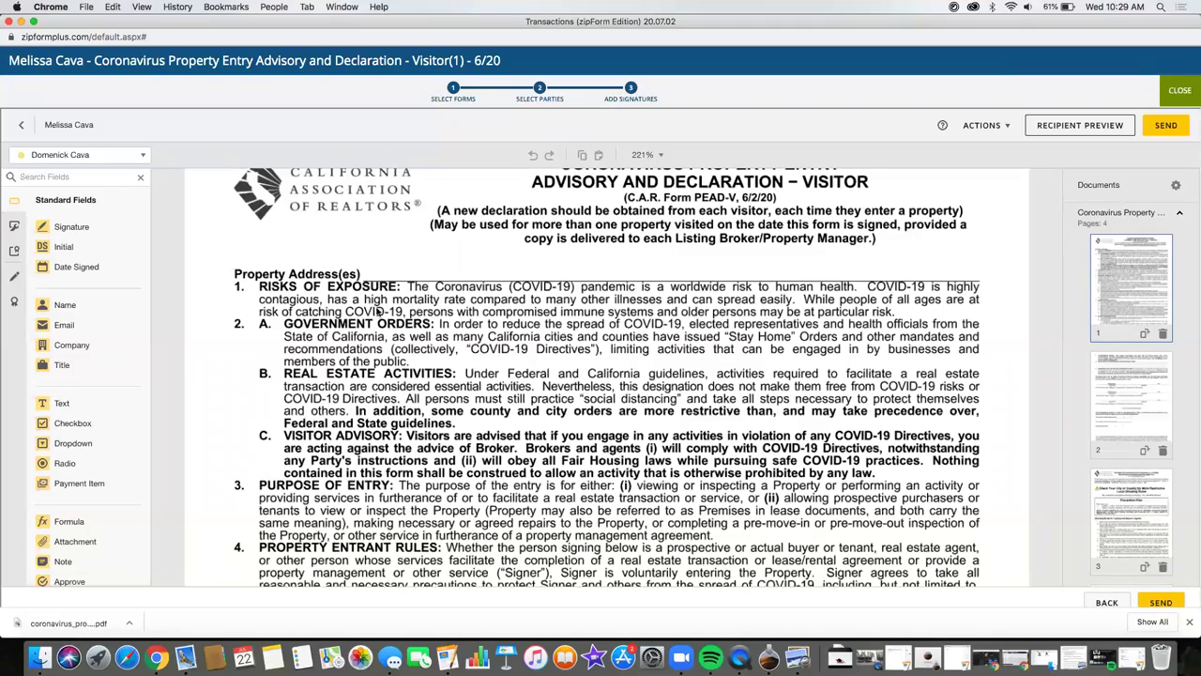
scroll(375, 343, down, 2)
scroll(376, 343, down, 15)
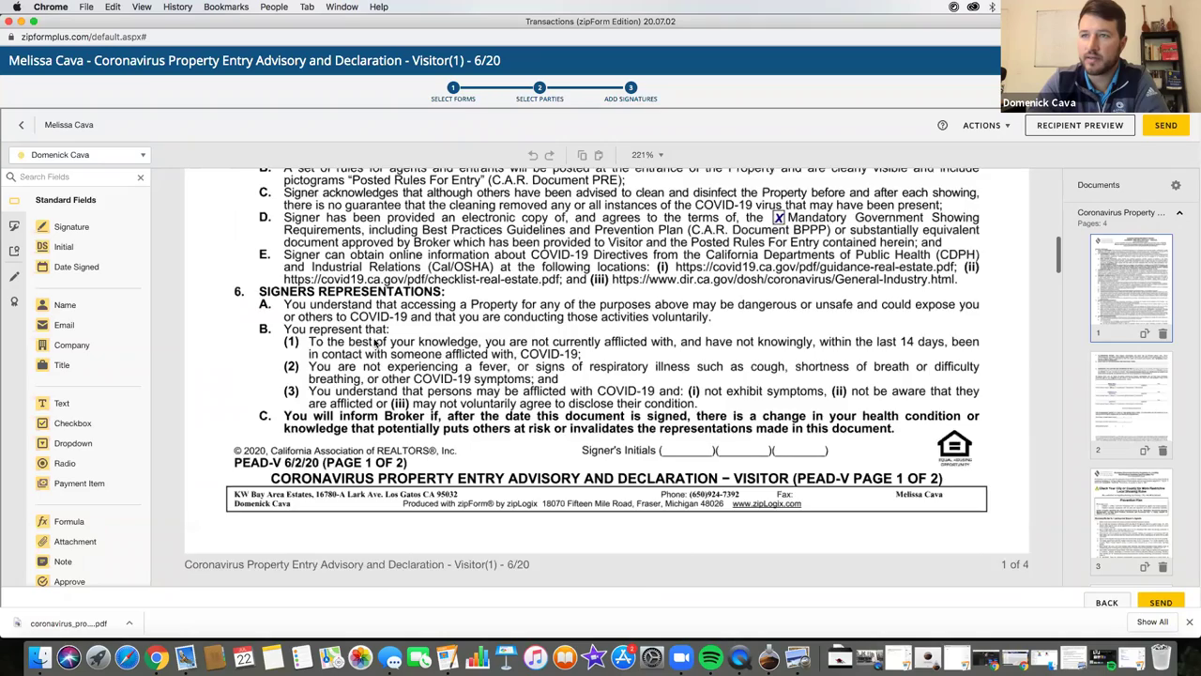
scroll(376, 344, up, 15)
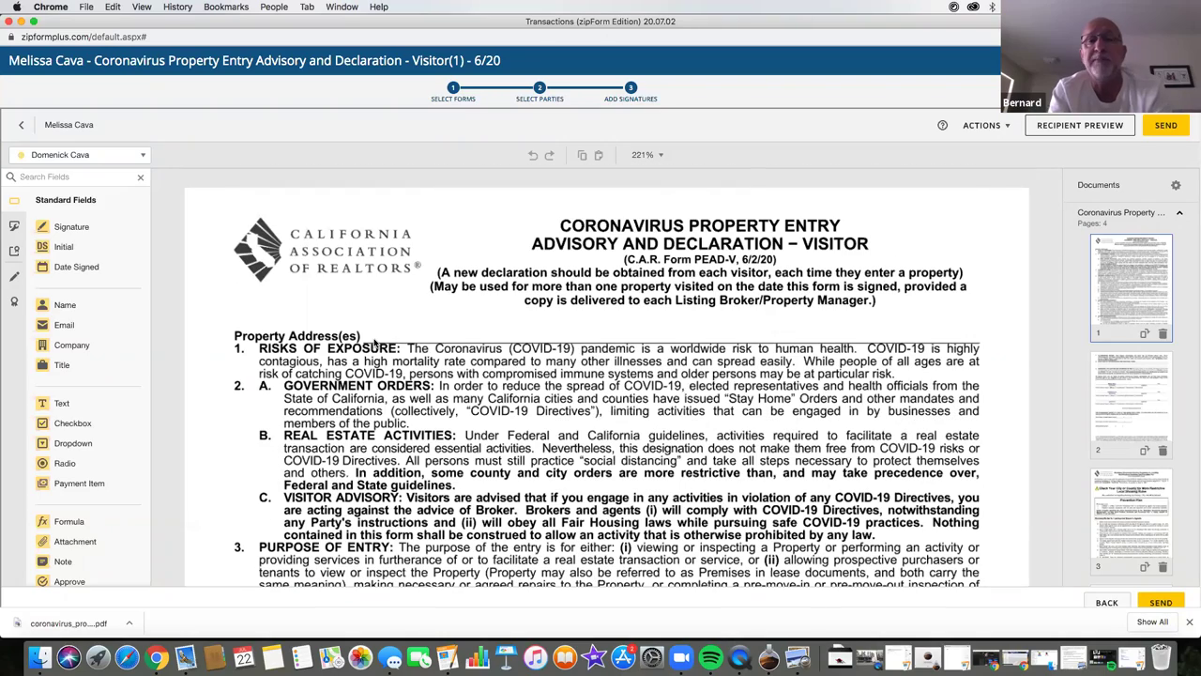
scroll(376, 343, down, 15)
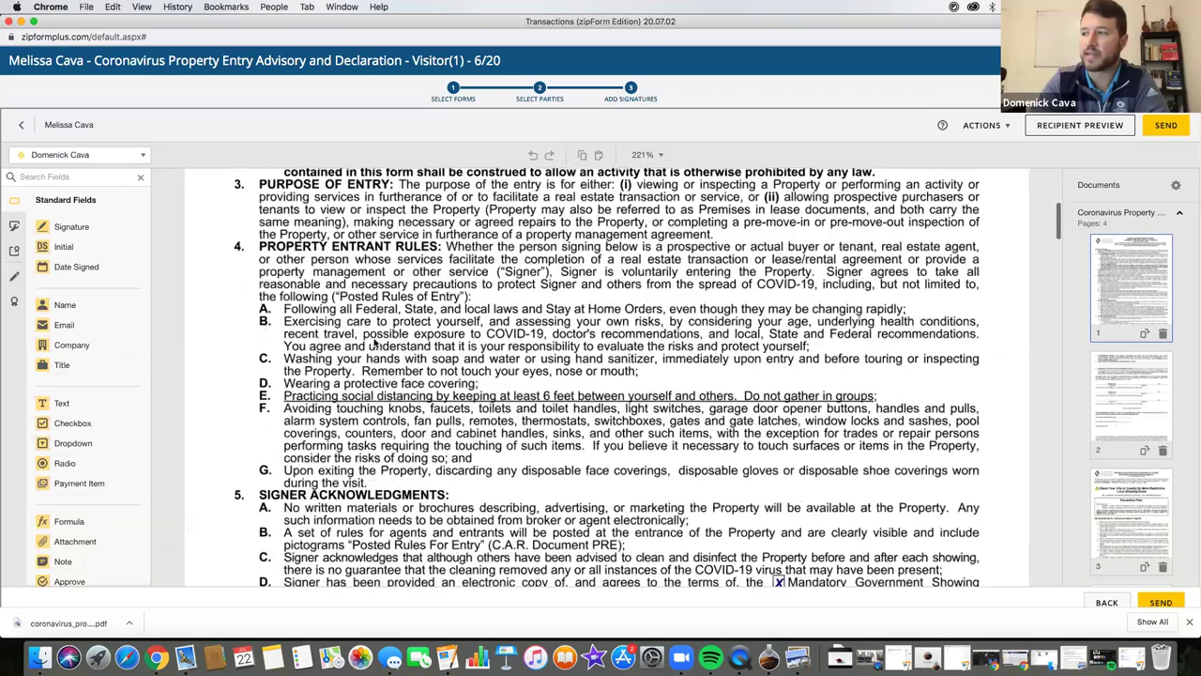
scroll(374, 343, down, 5)
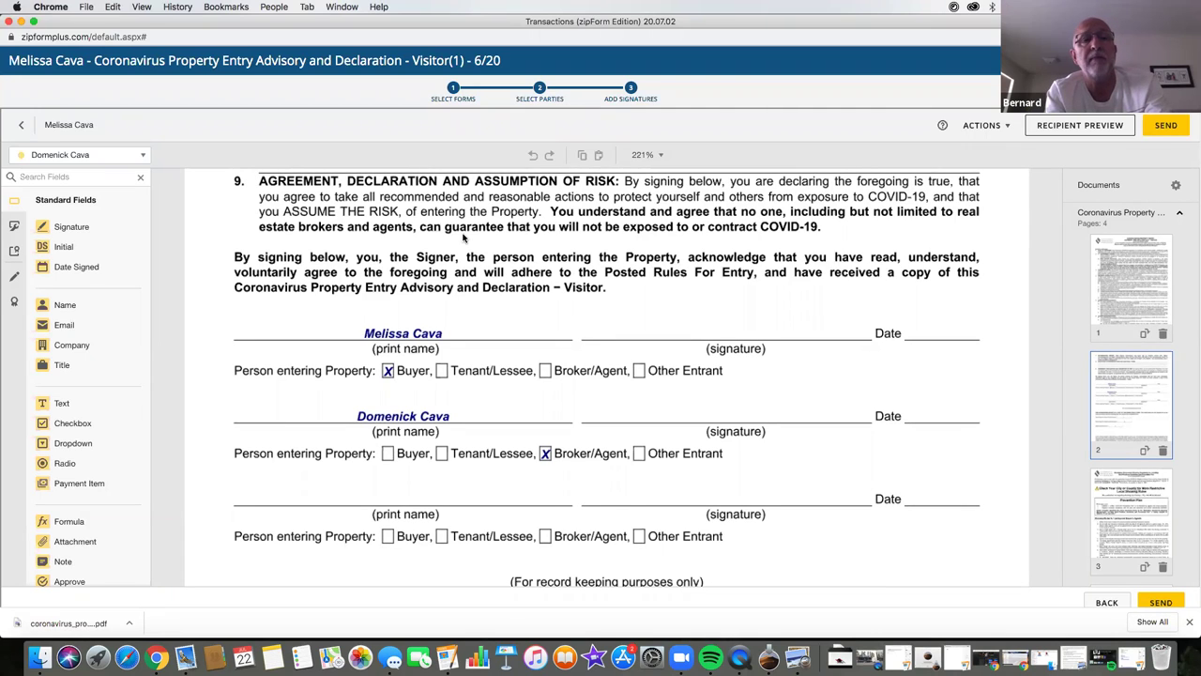
click(130, 157)
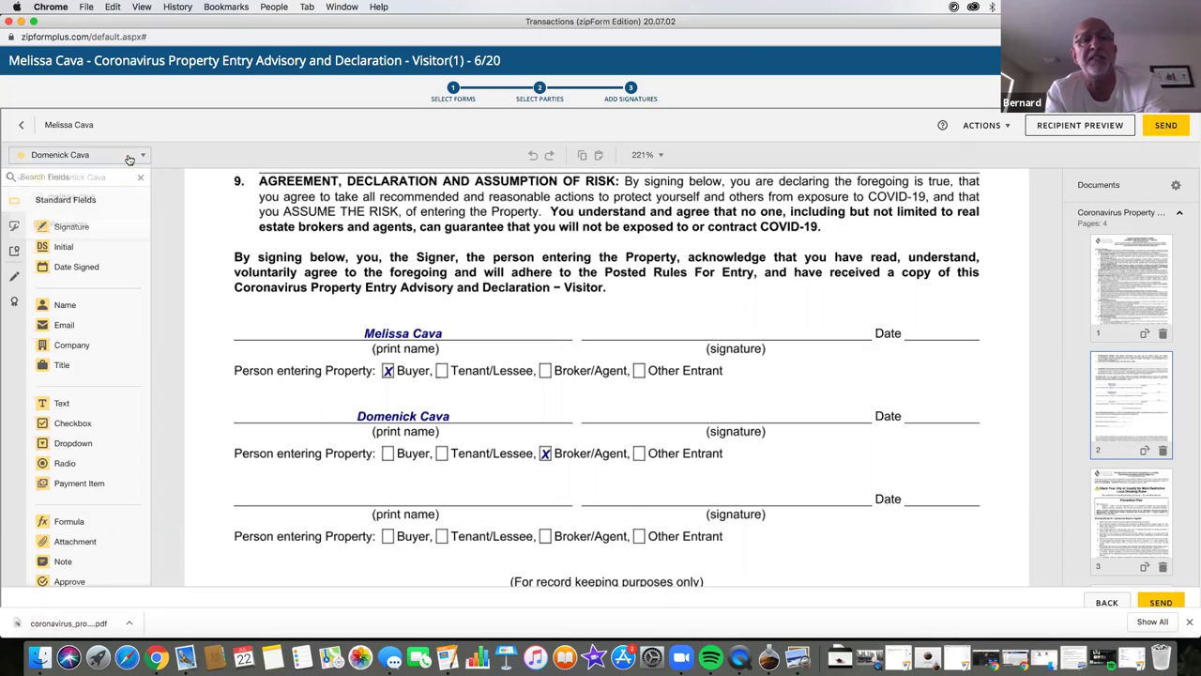
- With the agent as recipient, drag a Signature field onto the form's signature line
click(235, 154)
mouse_move(47, 226)
mouse_down()
mouse_move(548, 344)
mouse_move(582, 302)
mouse_up()
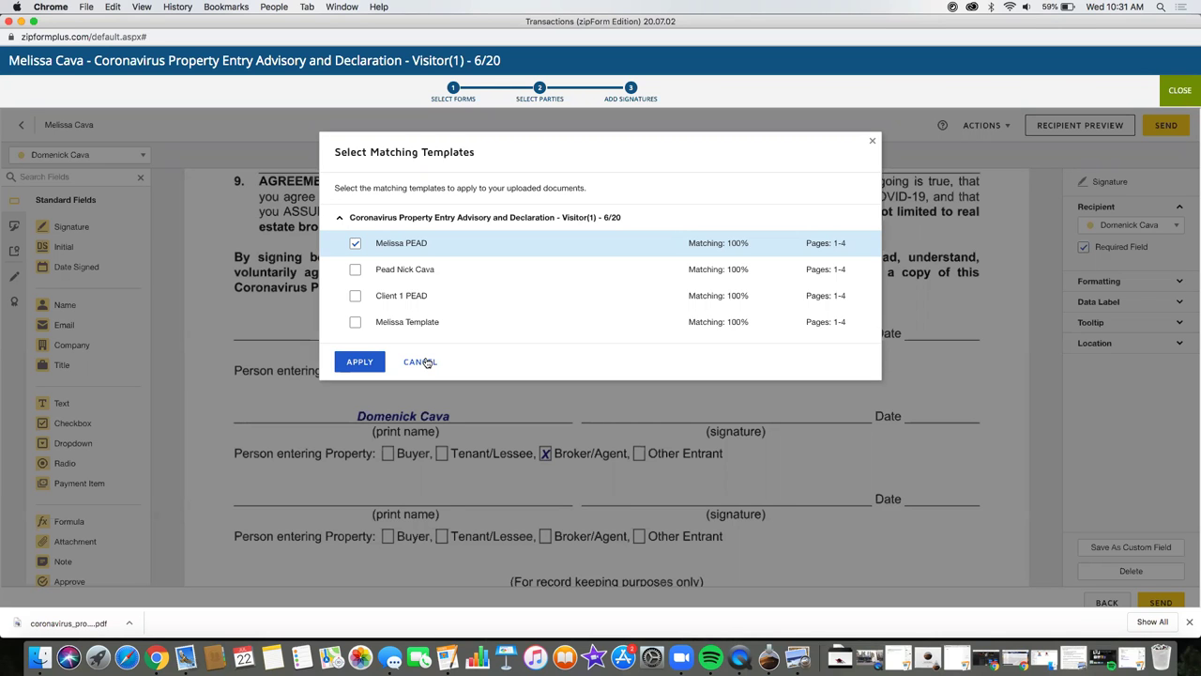
- Cancel the Select Matching Templates dialog so no saved template is applied
click(420, 362)
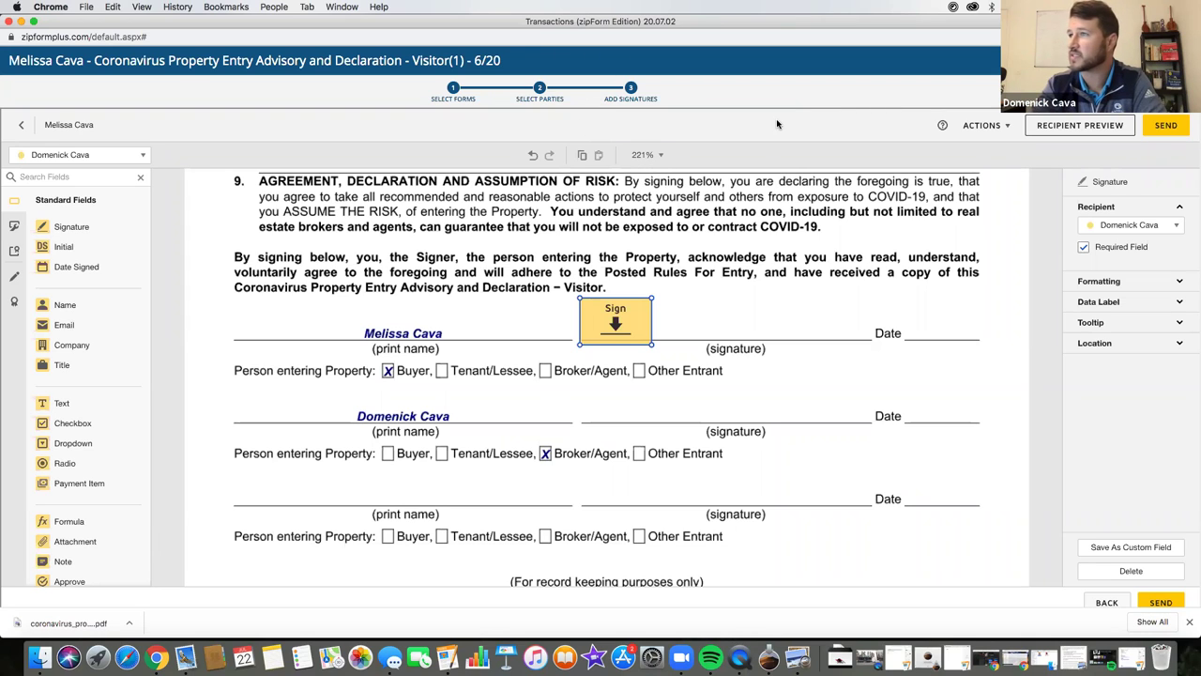
- Show every open window in Mission Control with Ctrl+Up
key(ctrl+Up)
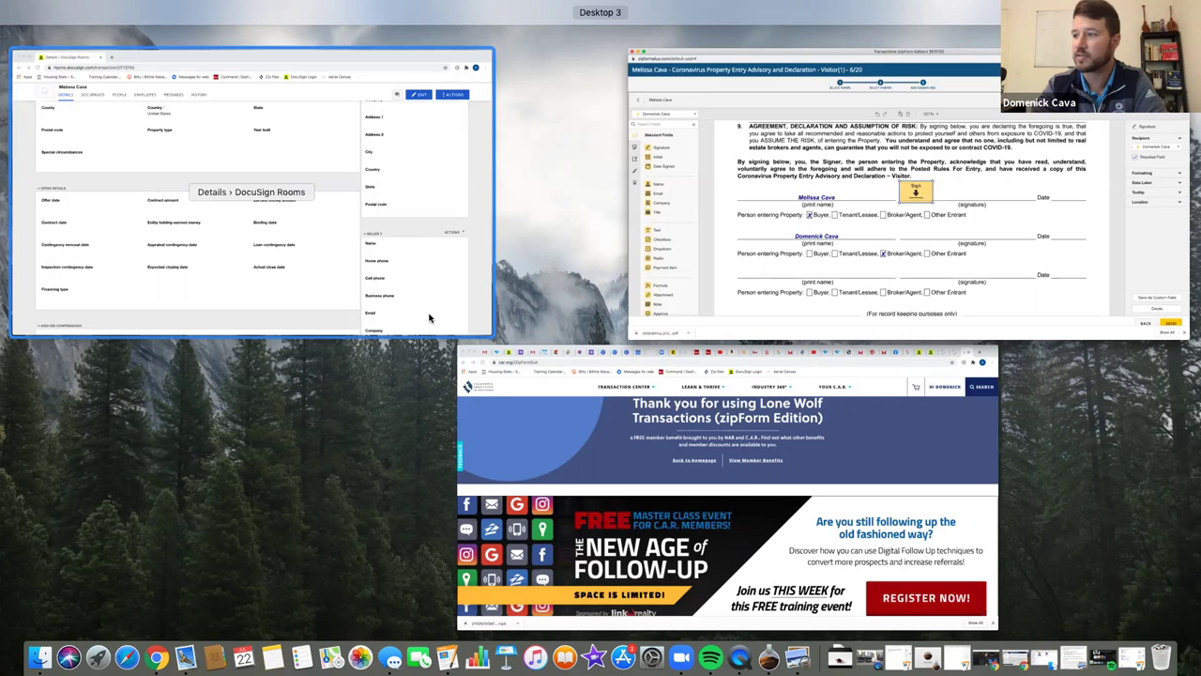
- Bring the DocuSign browser window forward, go to Home, and switch the account to Rooms
click(524, 430)
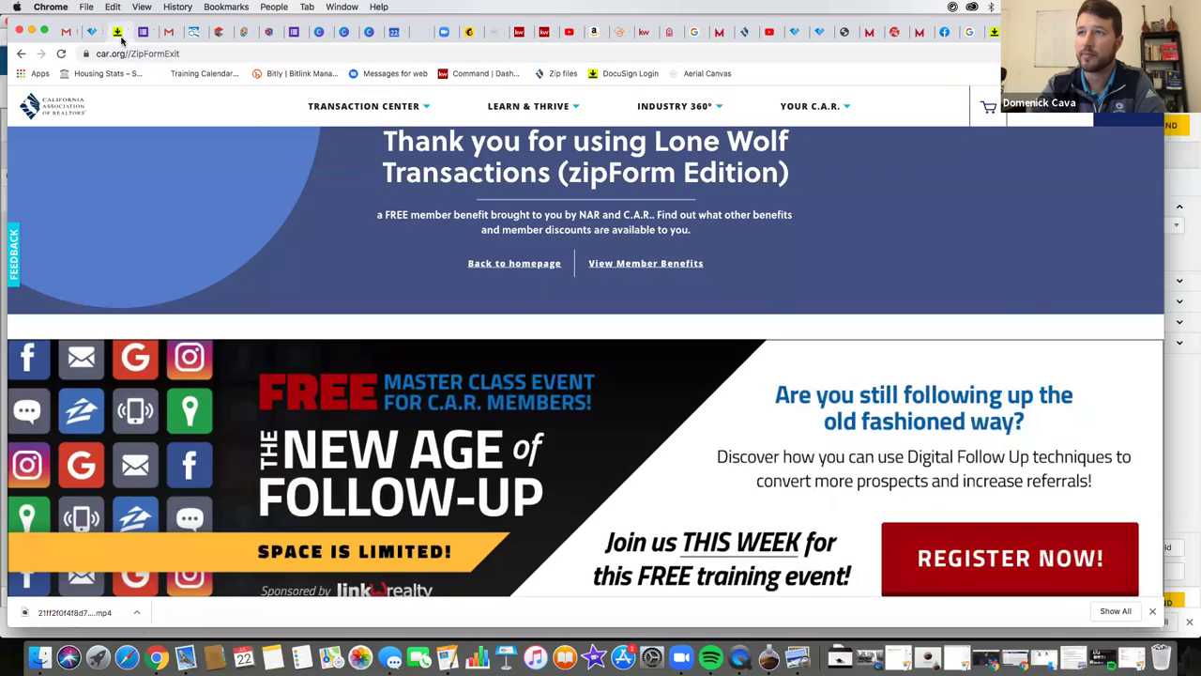
click(116, 32)
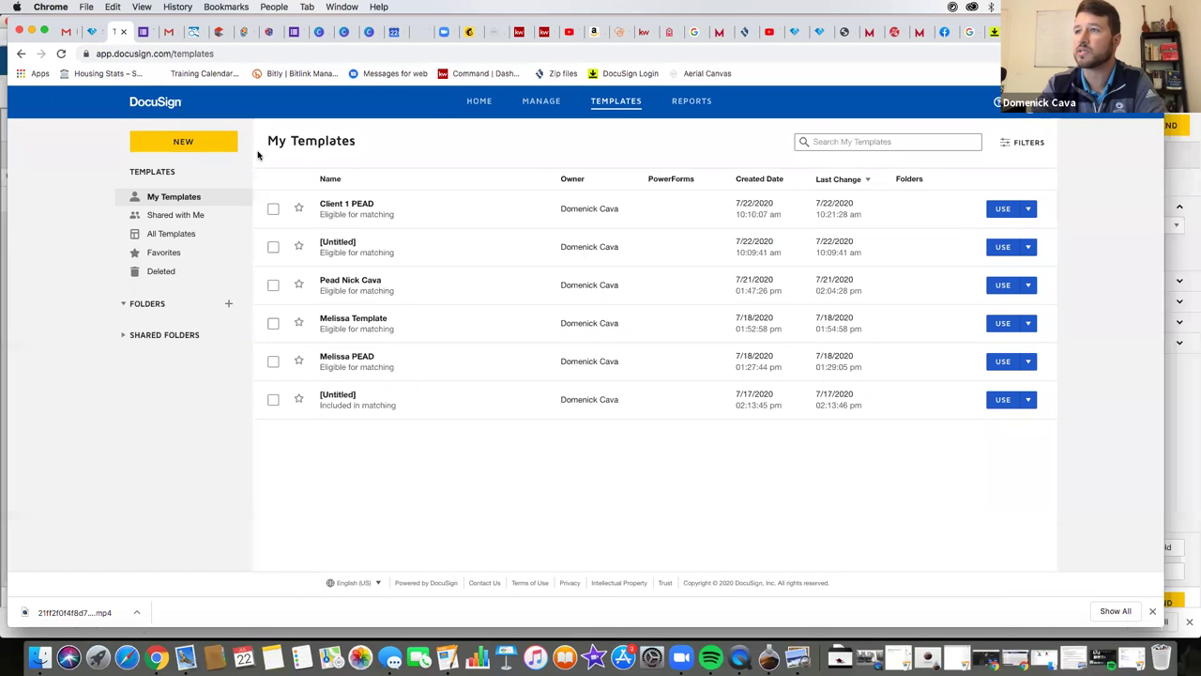
click(479, 102)
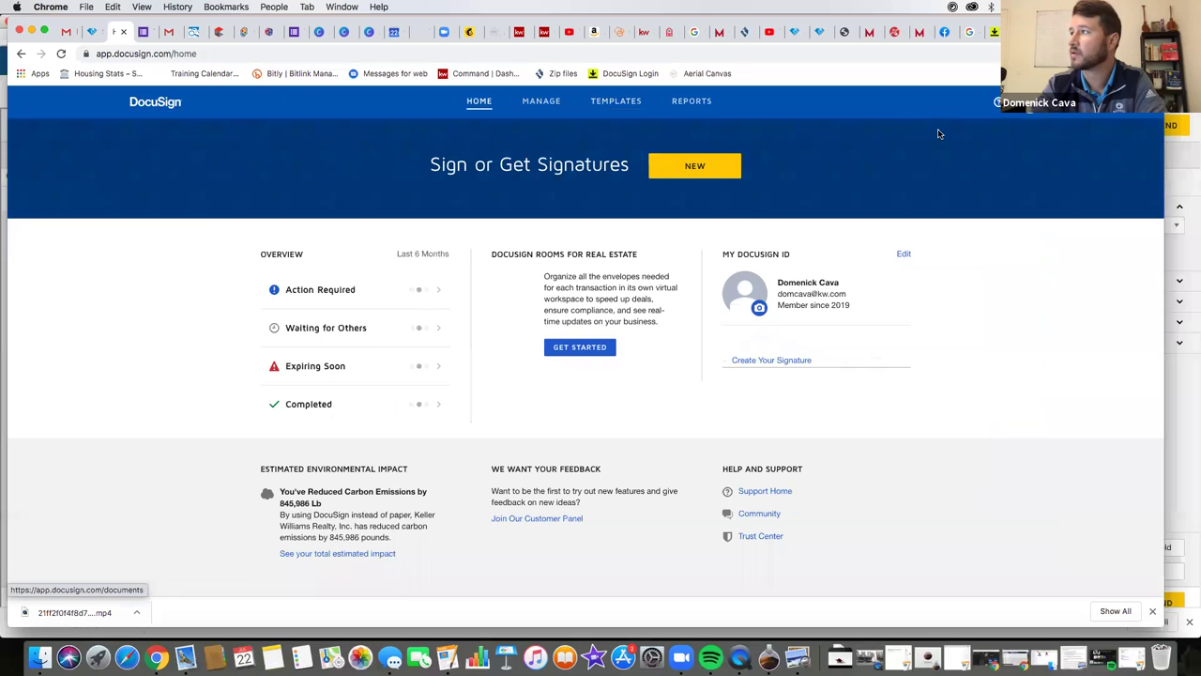
right_click(1027, 119)
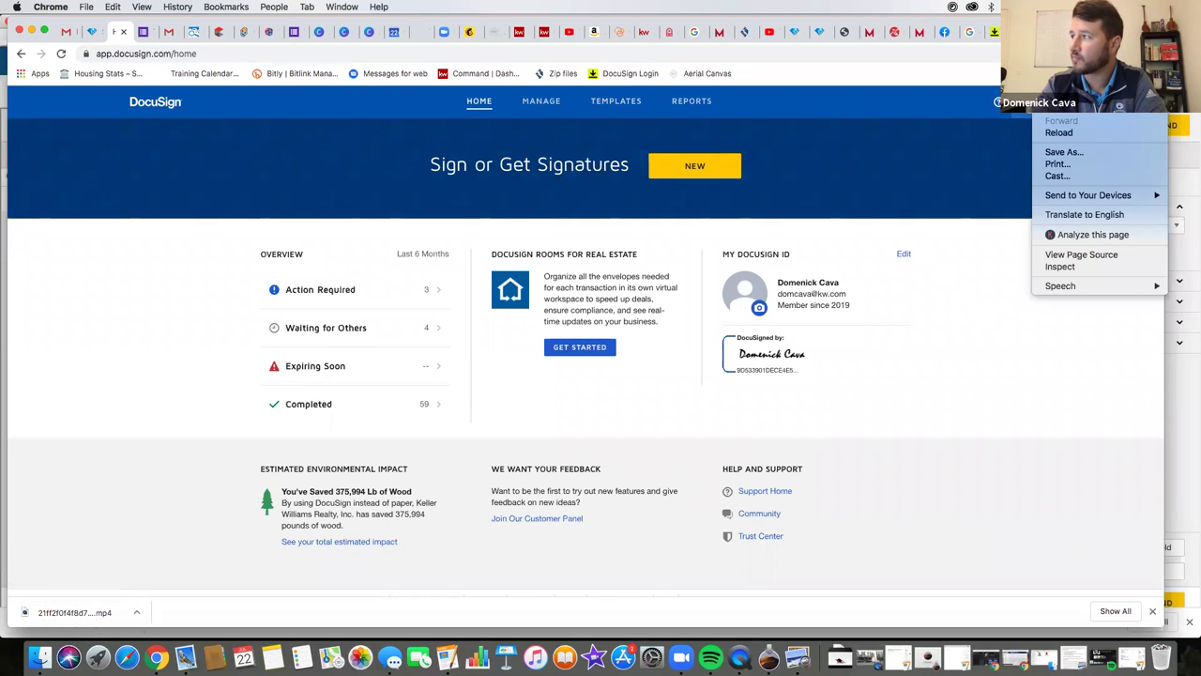
key(Escape)
click(1032, 103)
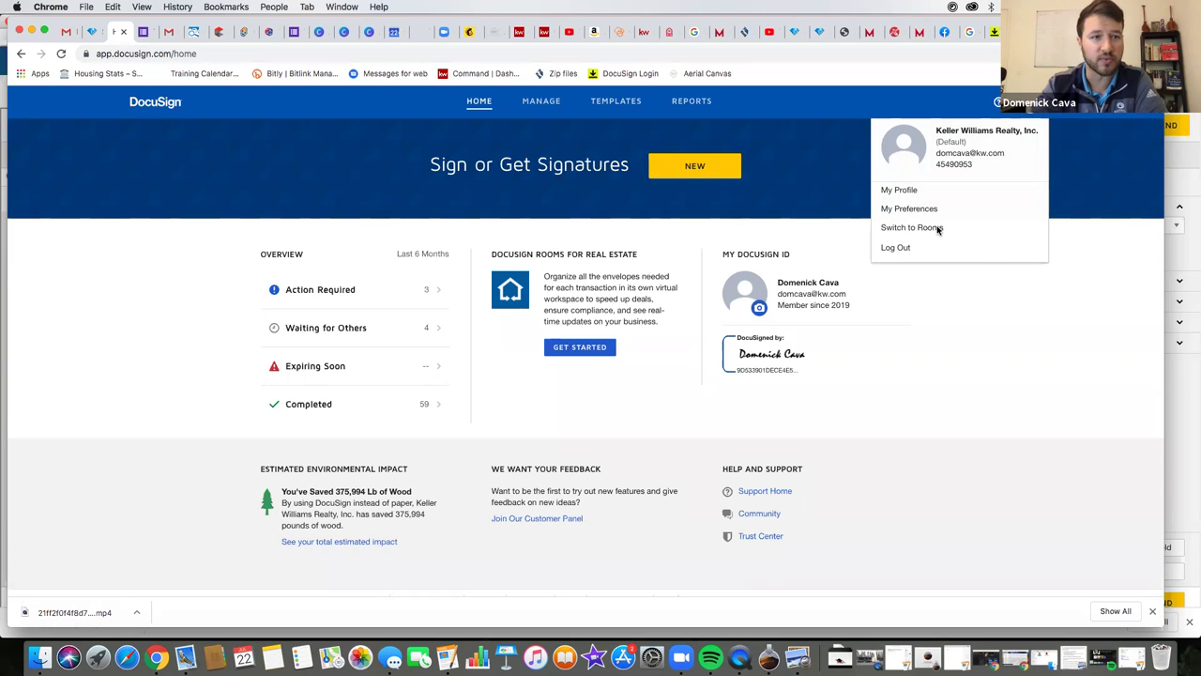
click(928, 228)
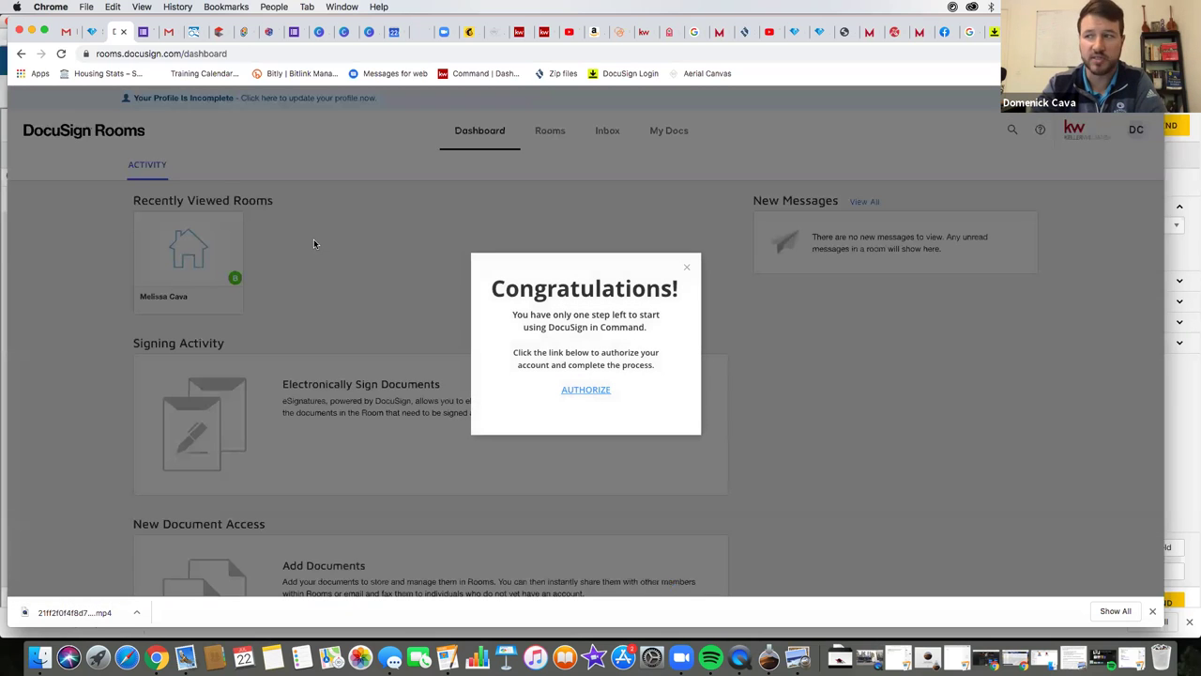
- Dismiss the Congratulations prompt, review the Rooms list, then switch back to eSignature
click(686, 270)
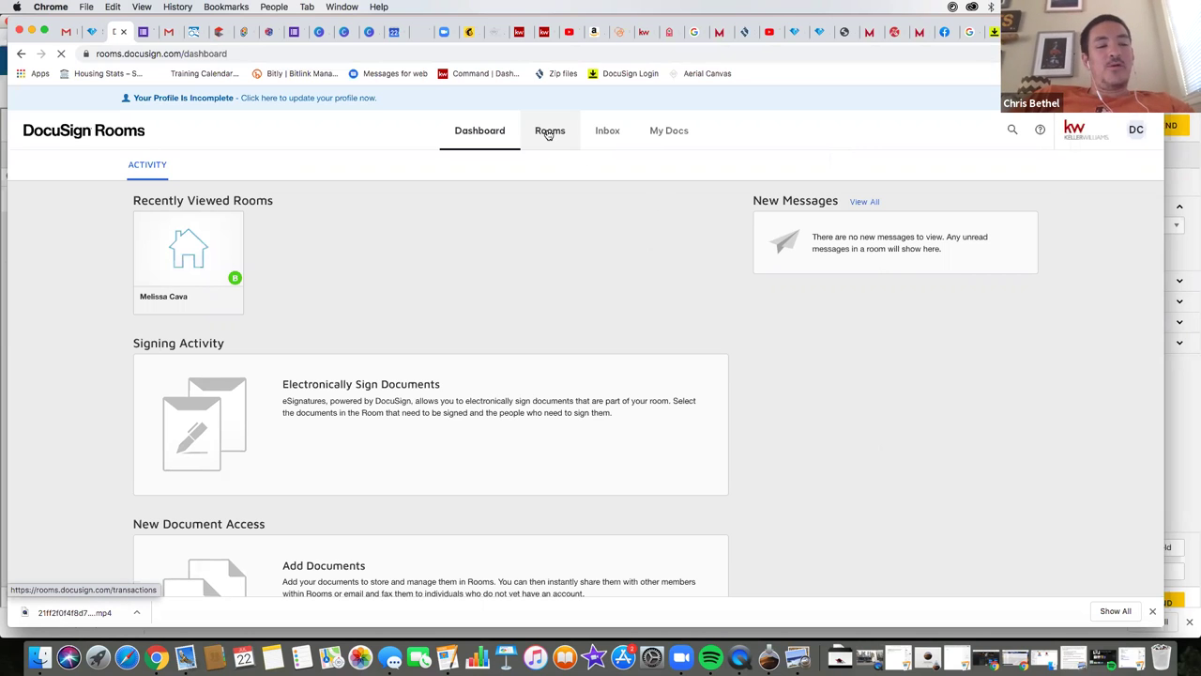
click(549, 131)
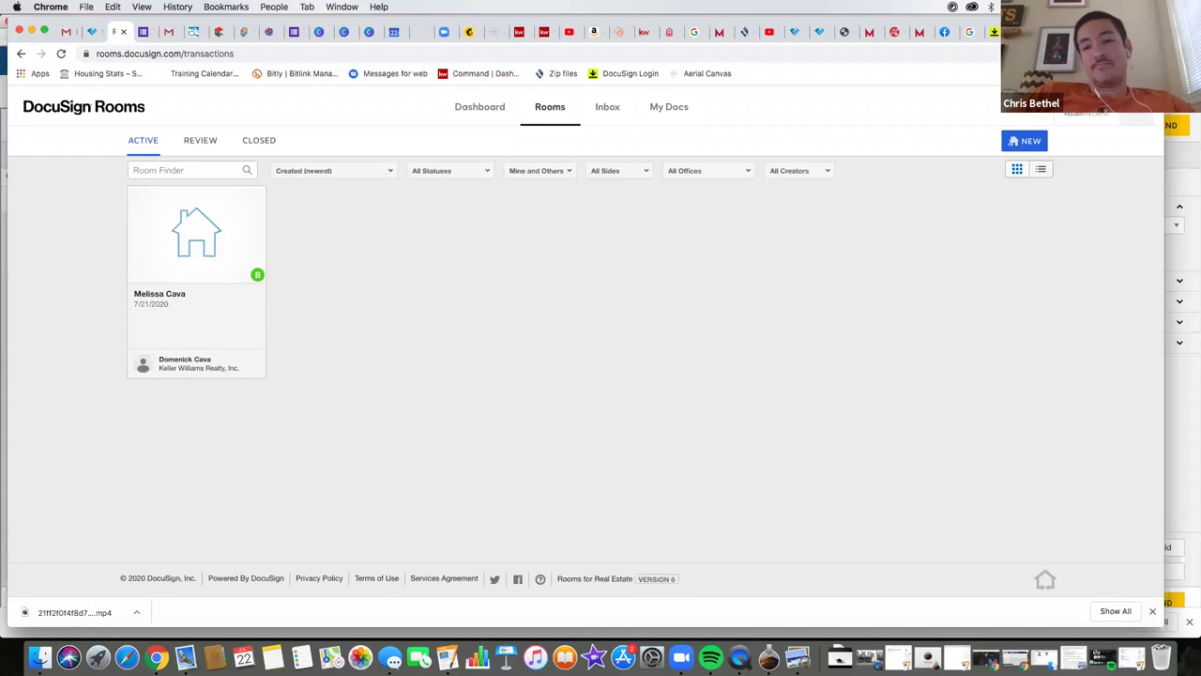
right_click(969, 111)
click(1147, 120)
click(1148, 120)
click(1075, 282)
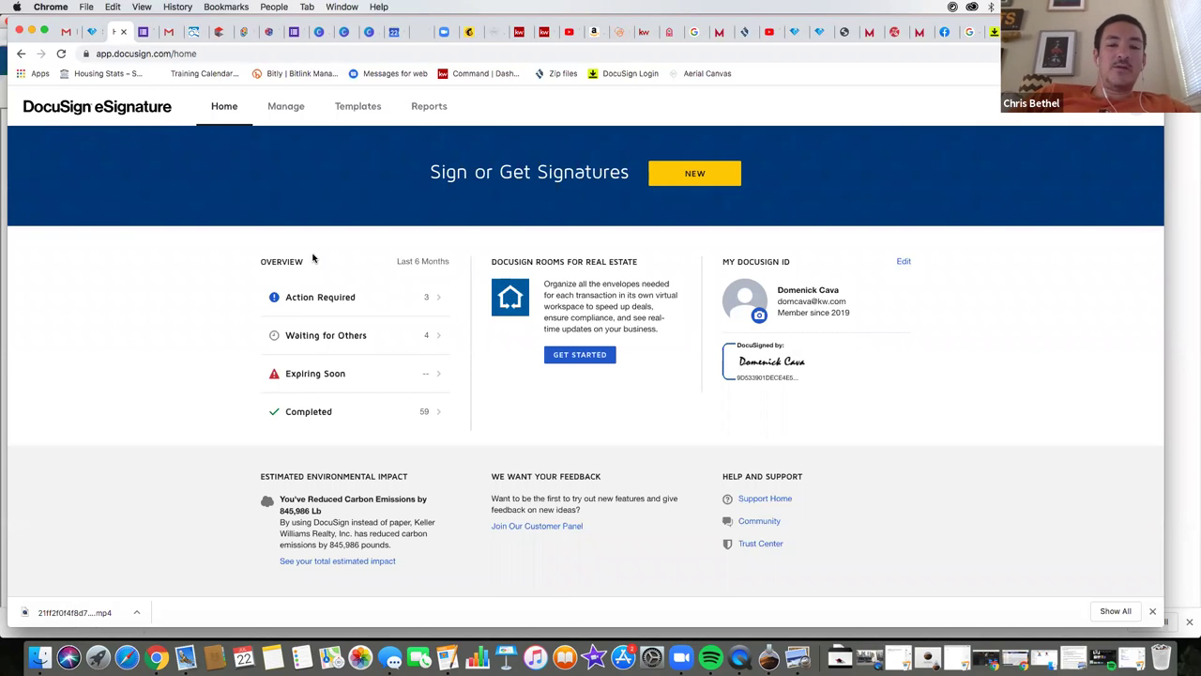
- Leave the DocuSign envelope so zipForm's Lone Wolf Transactions thank-you exit page loads
click(341, 106)
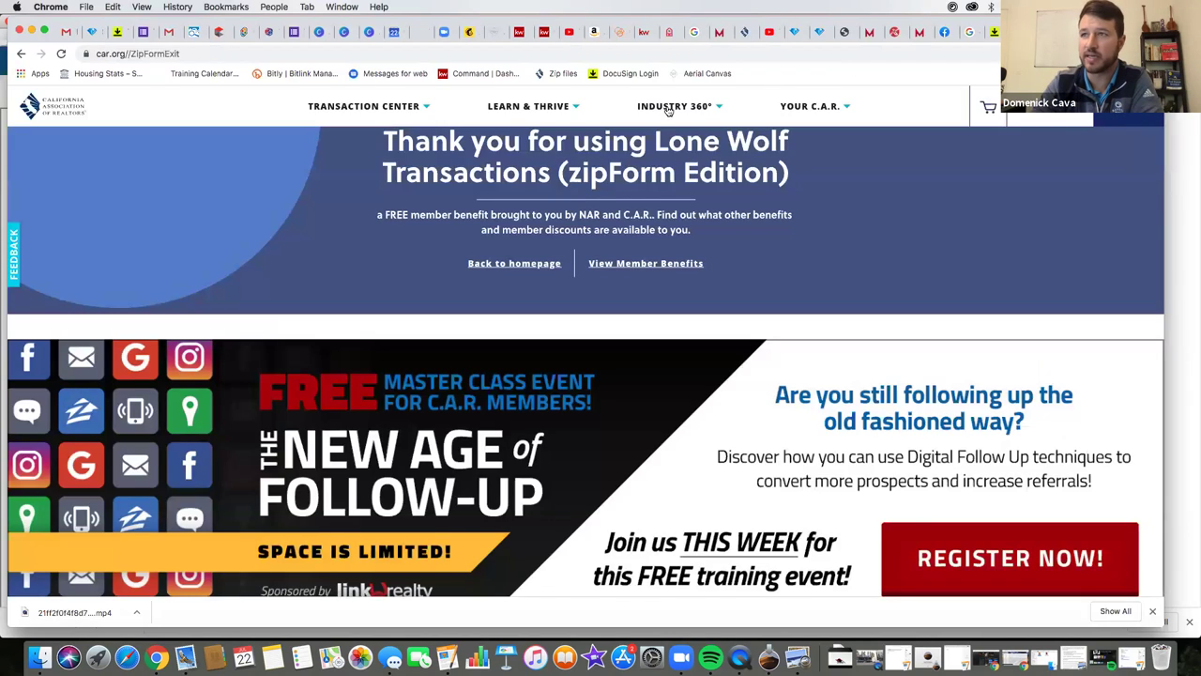
- Return to the zipForm transaction window and dismiss the error page
key(ctrl+Up)
click(791, 187)
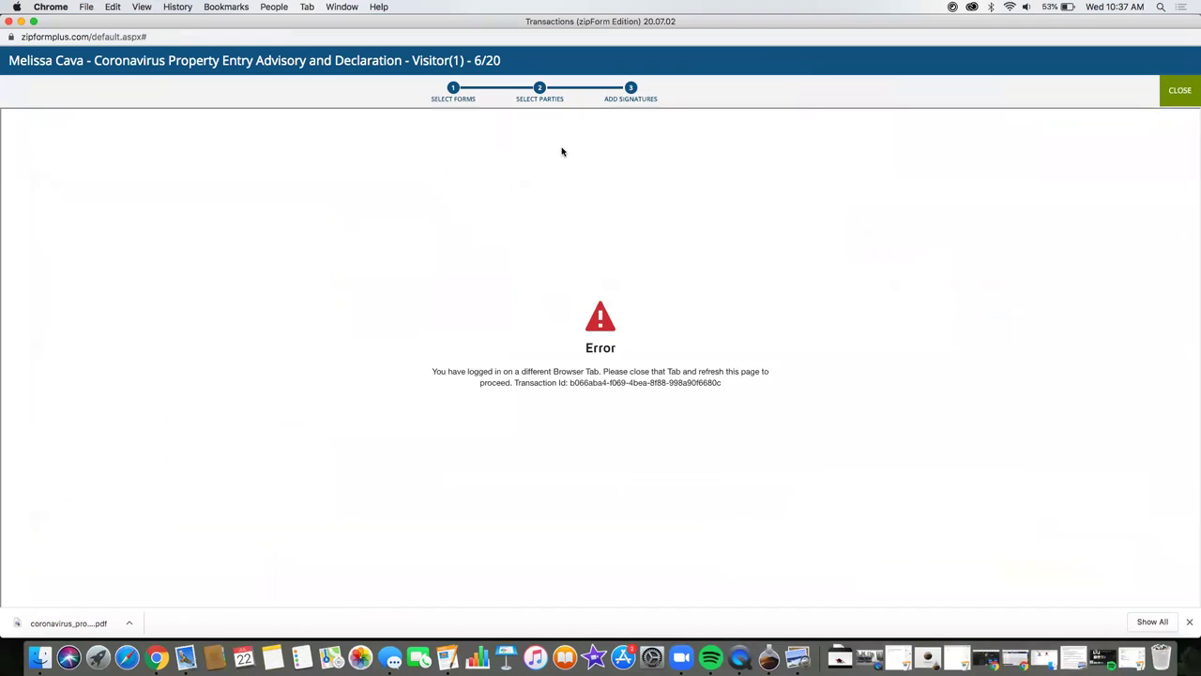
click(1180, 90)
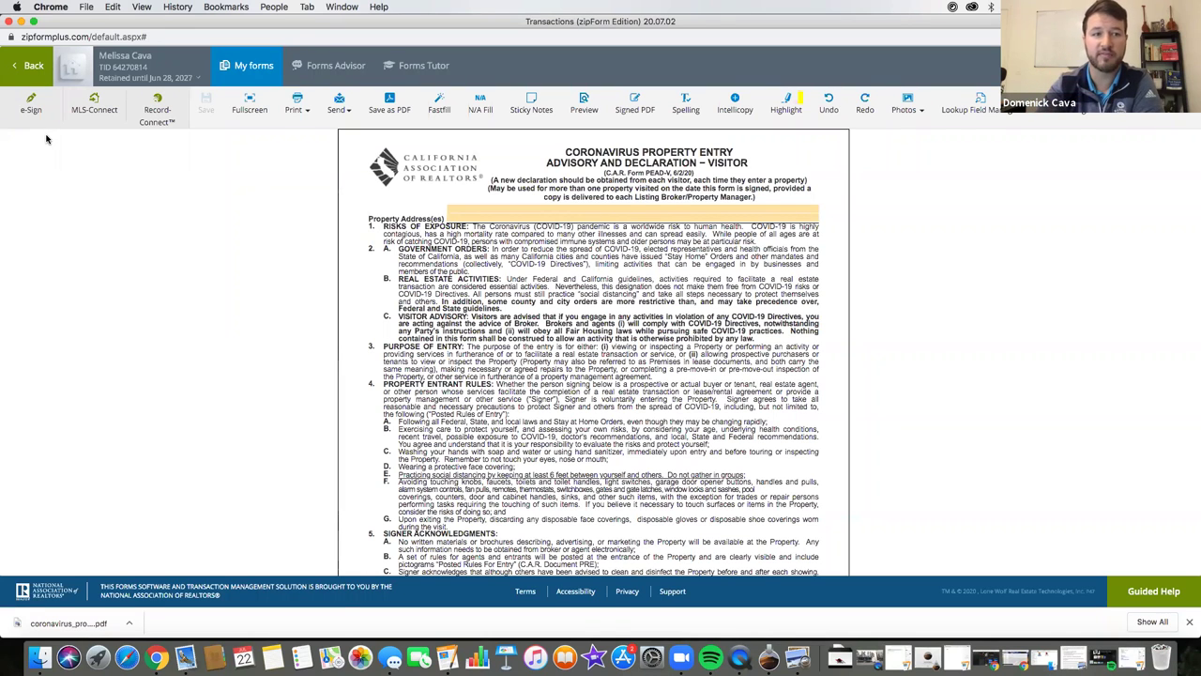
- Review the Coronavirus advisory form and start an e-sign packet for it
scroll(379, 322, down, 5)
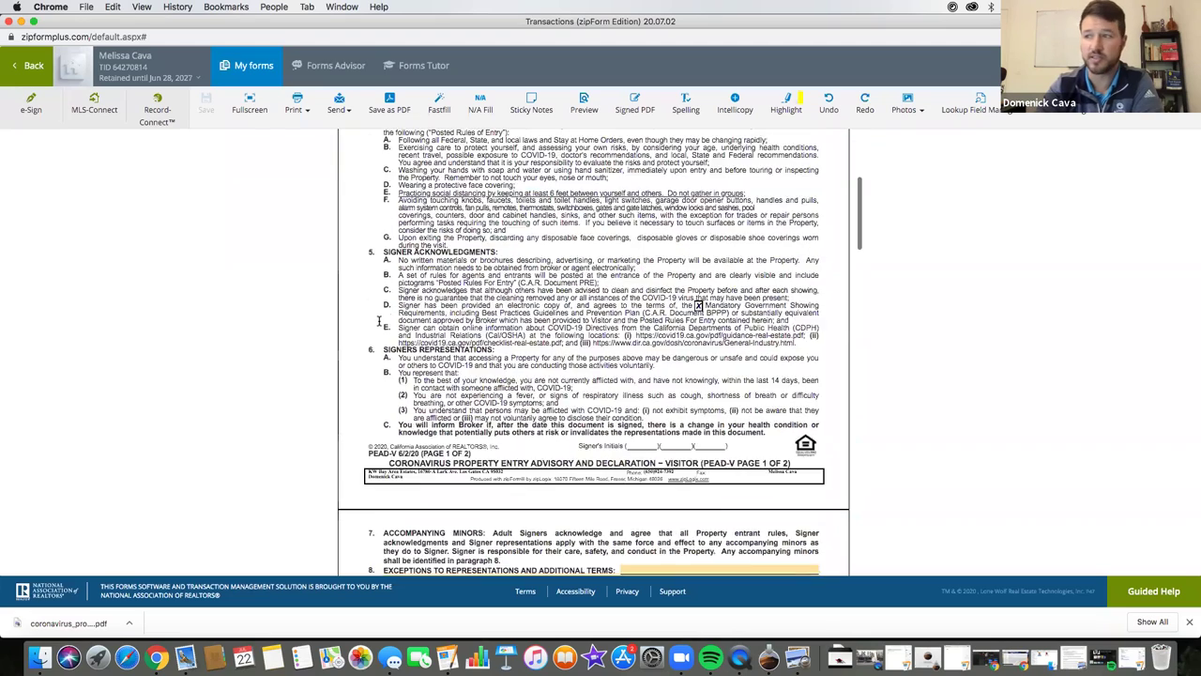
scroll(379, 322, down, 3)
scroll(368, 347, down, 4)
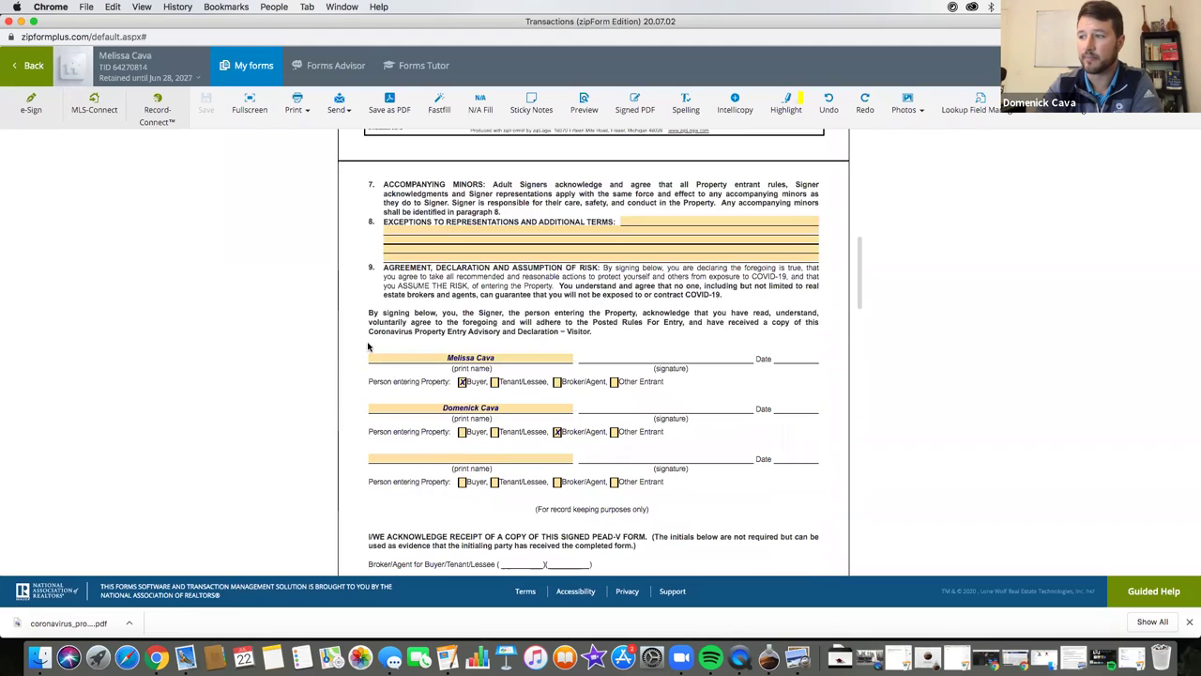
click(31, 105)
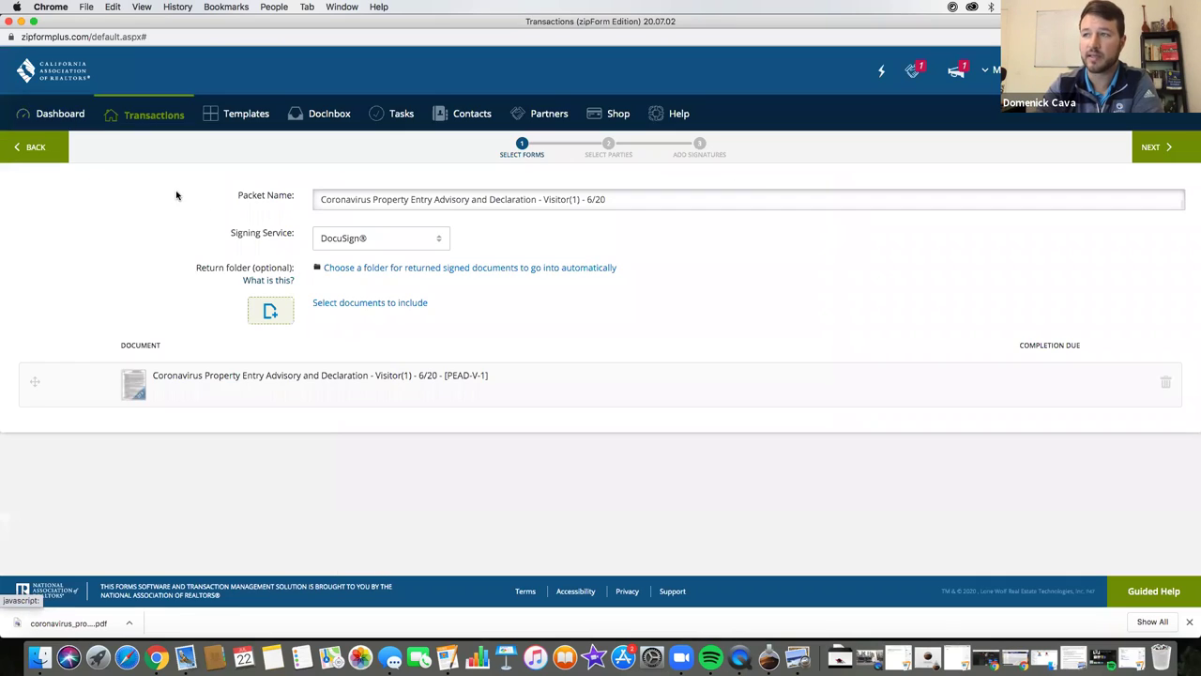
- Add the Selling Agent and Buyer One as signers, then continue to signature placement
click(1154, 149)
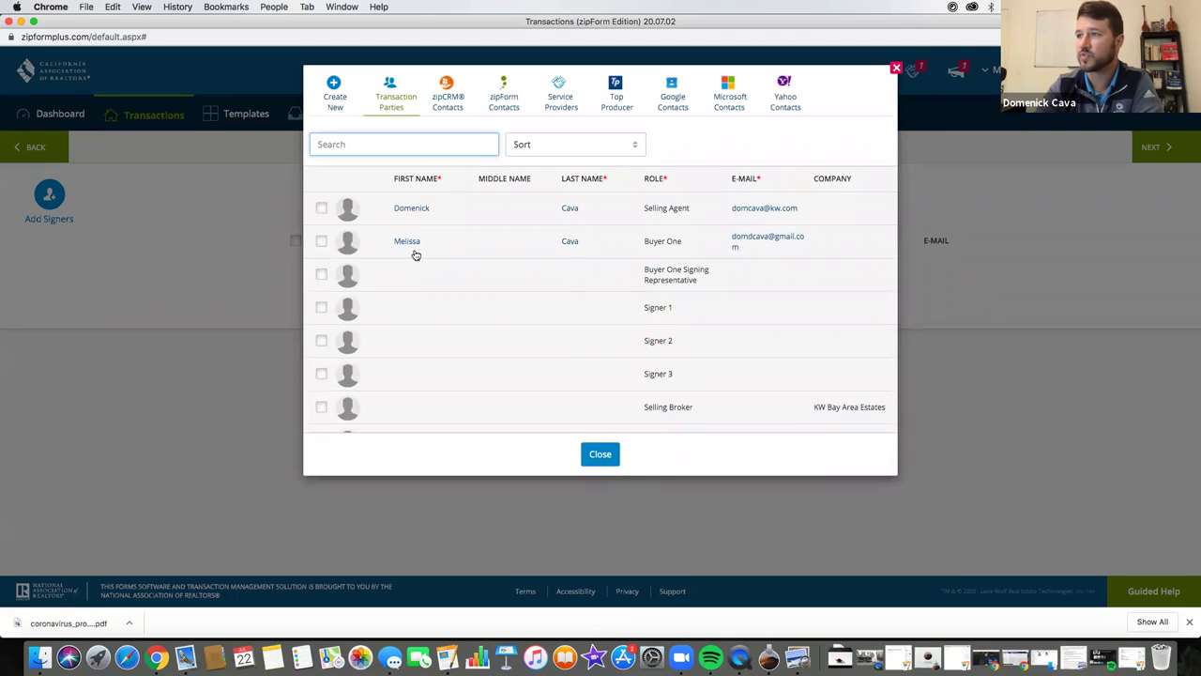
click(322, 208)
click(322, 241)
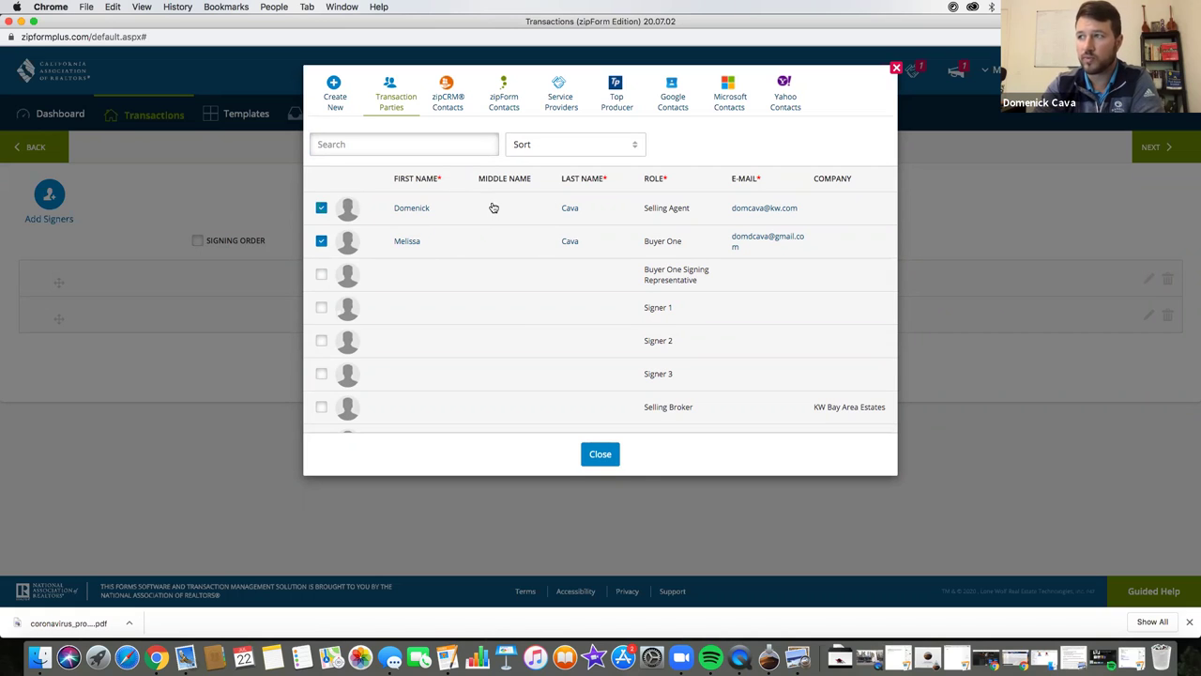
click(600, 454)
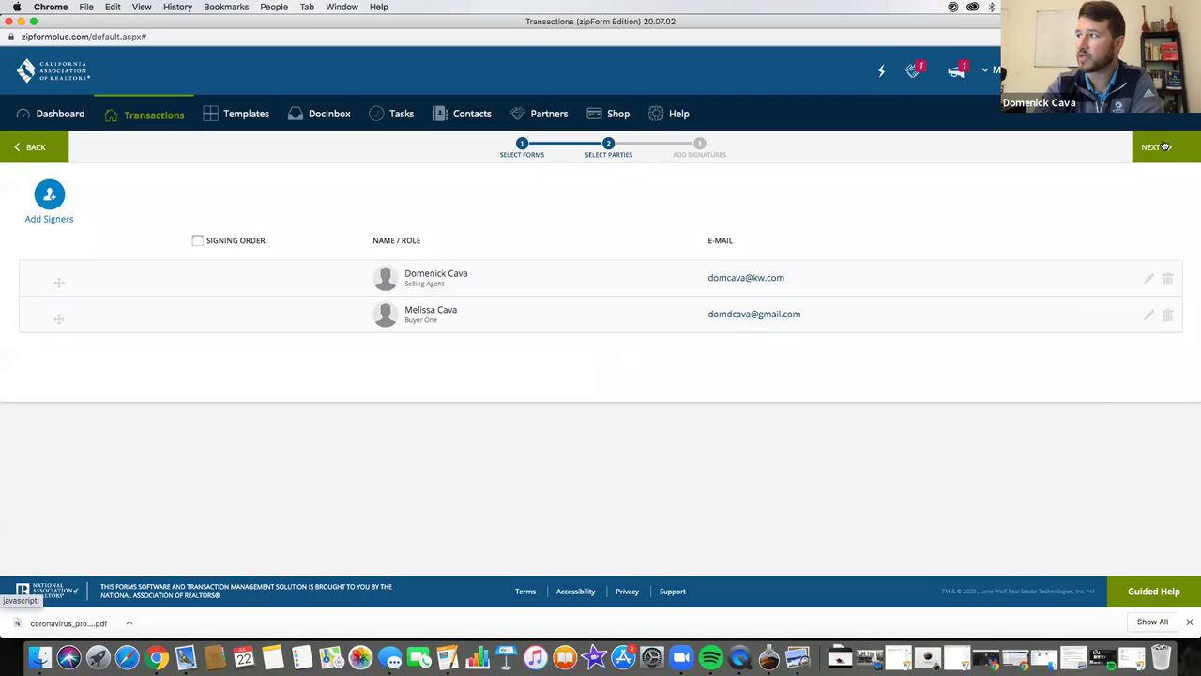
click(1154, 146)
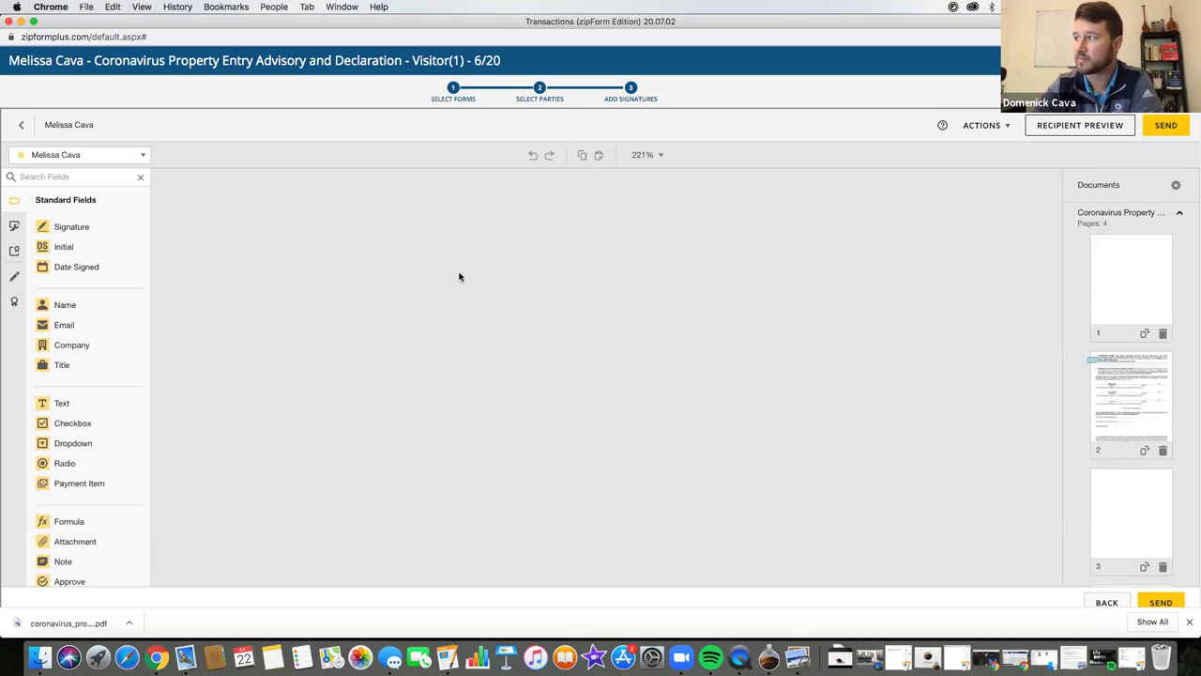
- Place a Signature field on the buyer's signature line
scroll(464, 295, down, 2)
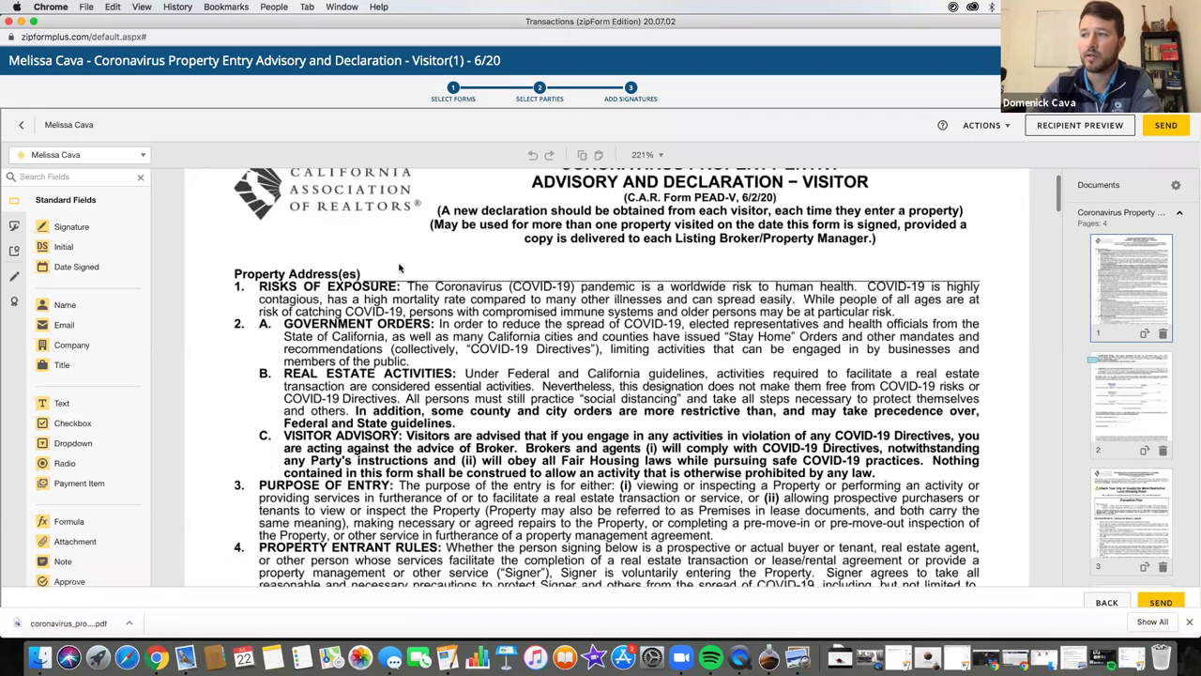
scroll(402, 343, down, 10)
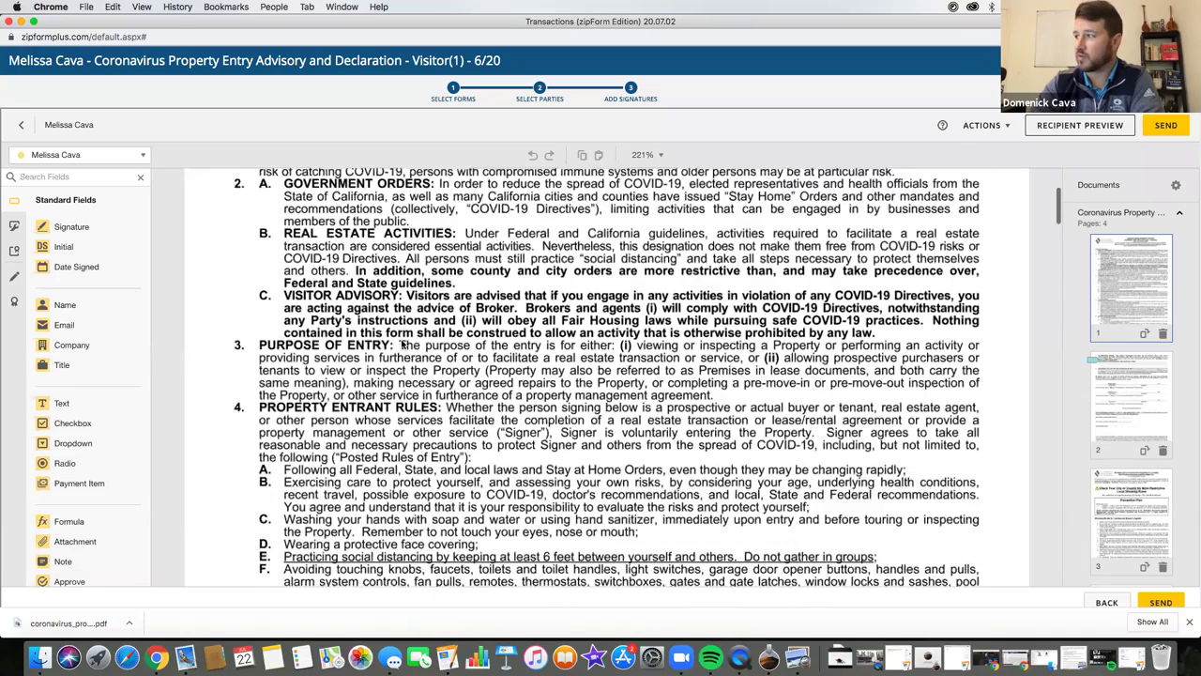
scroll(402, 344, up, 5)
scroll(408, 346, down, 8)
scroll(412, 348, up, 5)
scroll(415, 348, down, 8)
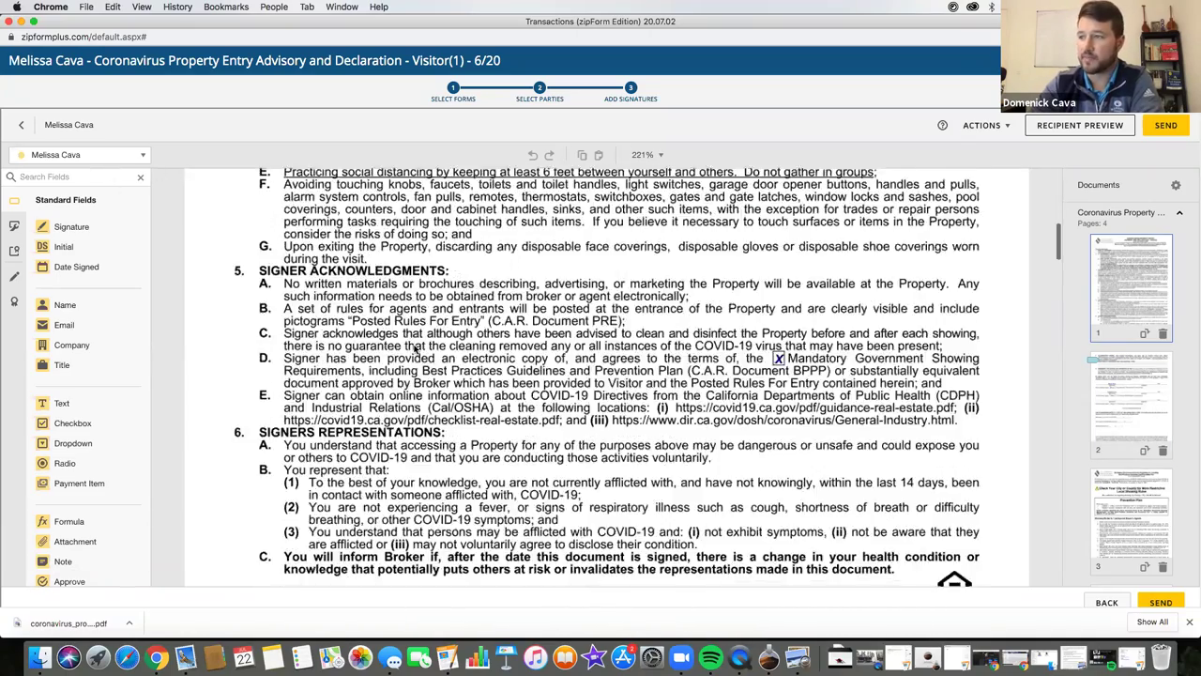
scroll(275, 267, down, 8)
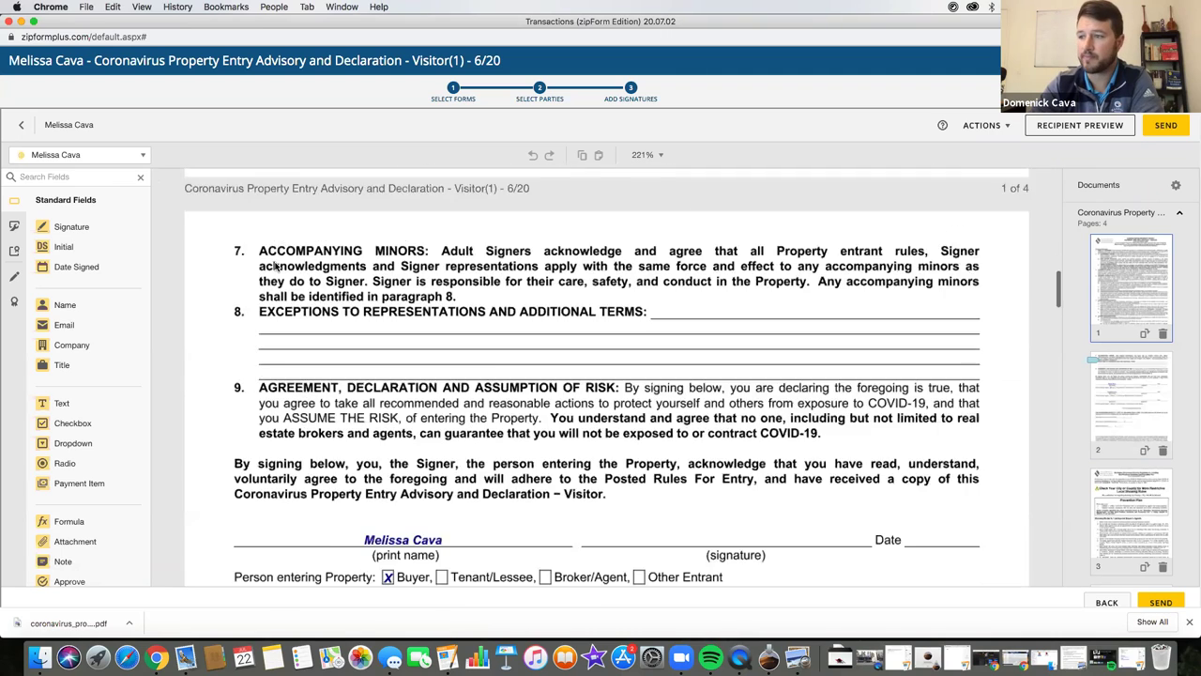
mouse_move(71, 226)
mouse_down()
mouse_move(376, 283)
mouse_move(610, 389)
mouse_move(586, 388)
mouse_up()
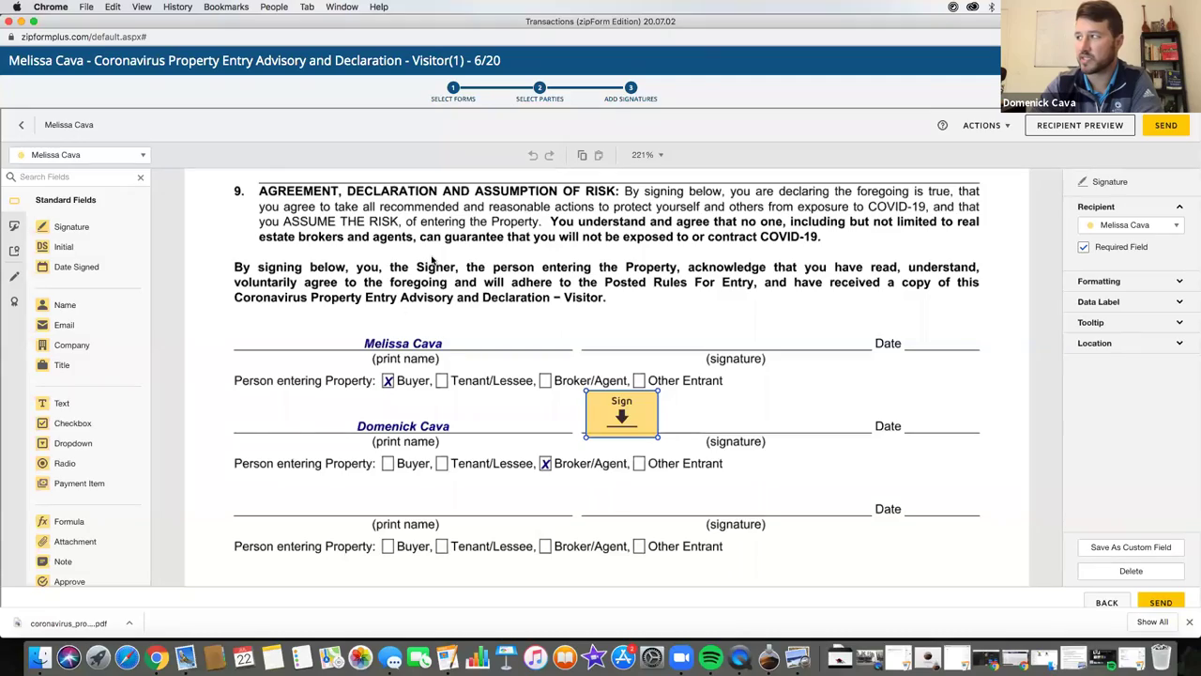
- Make the agent the recipient, add an agent Sign field, then select the agent-line field's recipient
scroll(272, 281, up, 15)
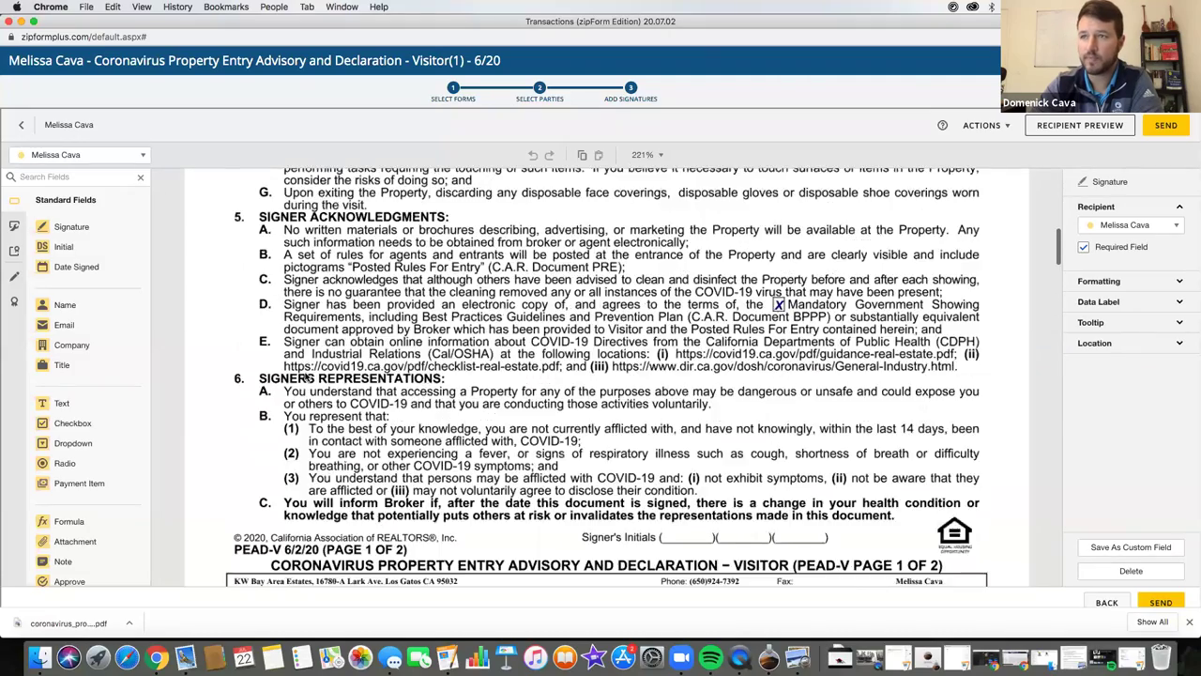
scroll(272, 394, up, 5)
scroll(358, 394, down, 20)
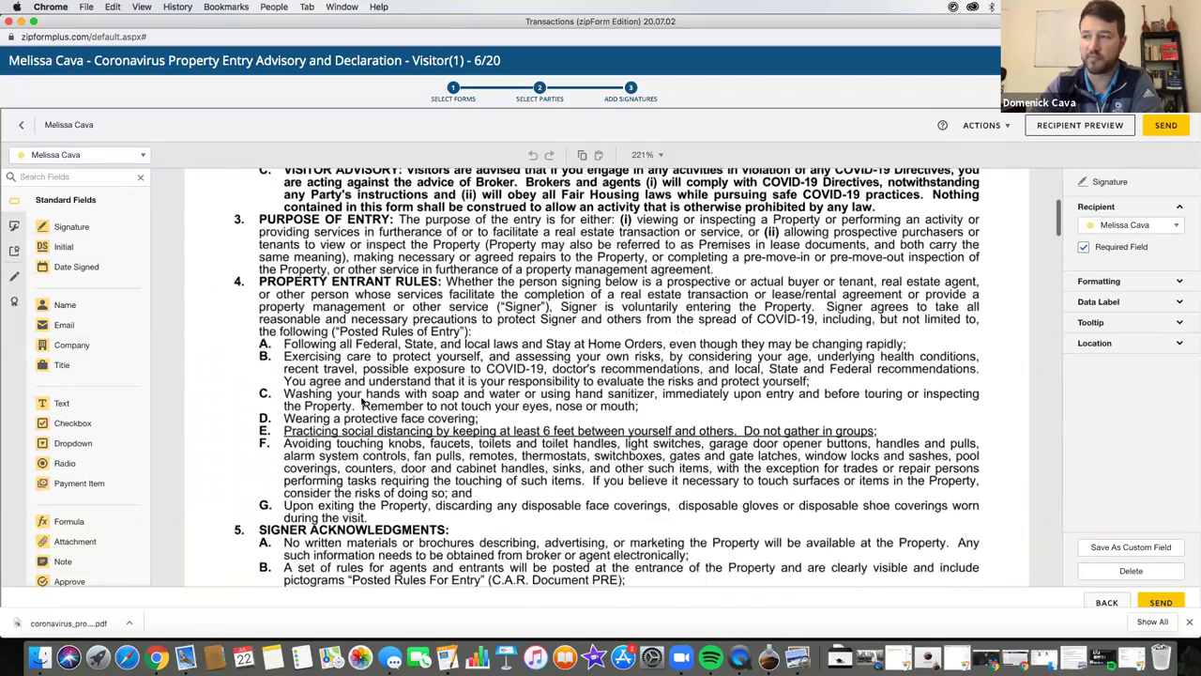
scroll(542, 472, down, 1)
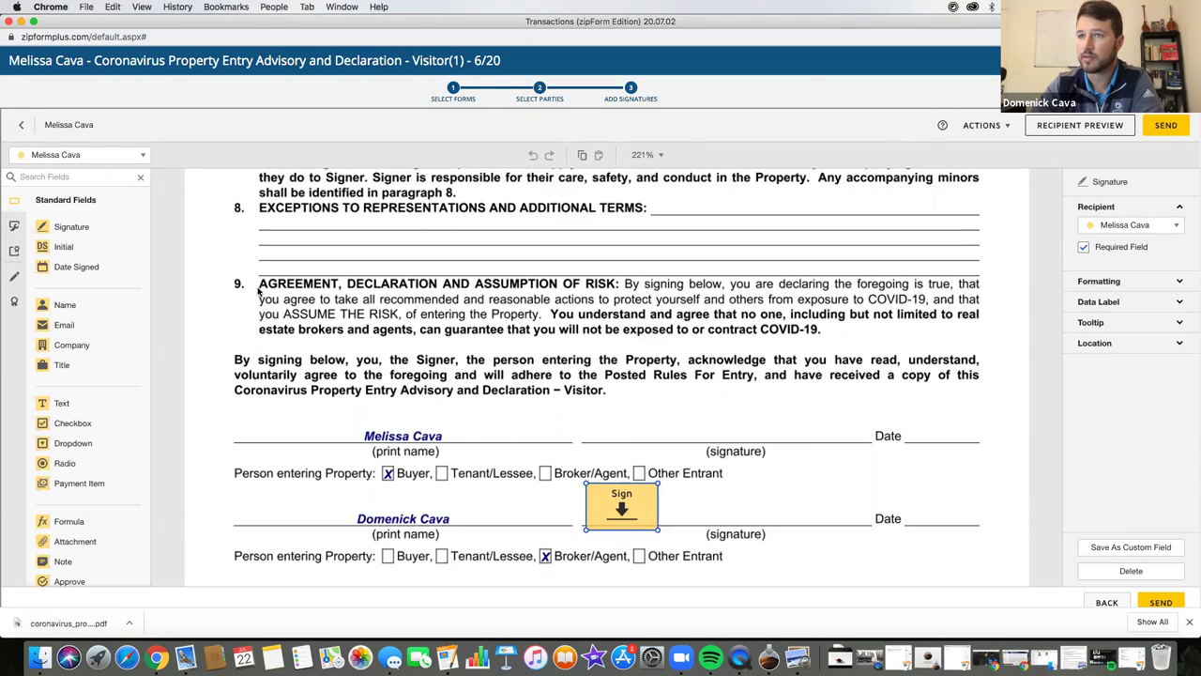
click(104, 155)
click(106, 195)
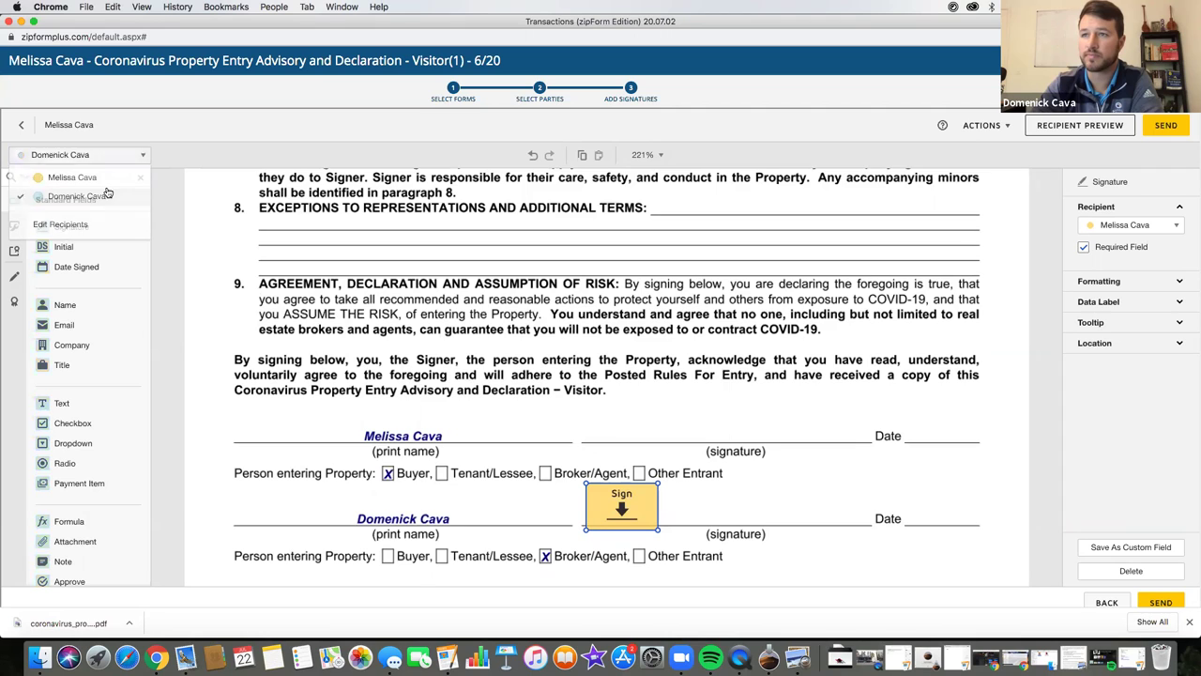
mouse_move(71, 226)
mouse_down()
mouse_move(491, 322)
mouse_move(602, 421)
mouse_move(581, 404)
mouse_up()
click(619, 504)
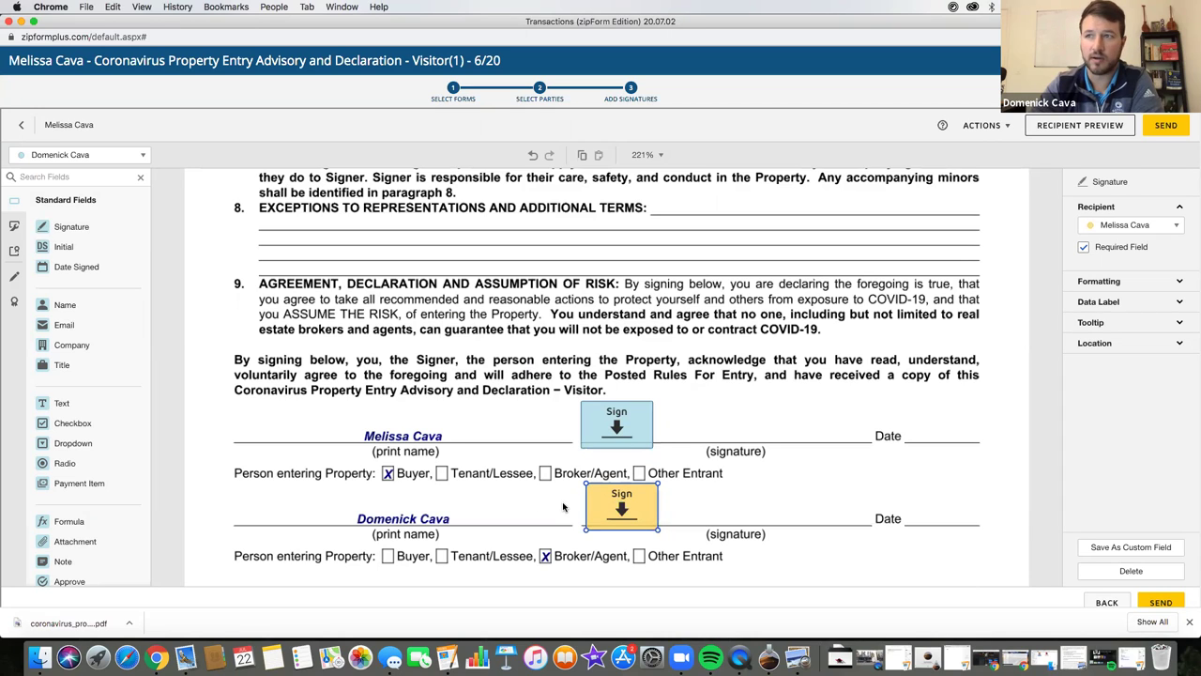
click(1137, 227)
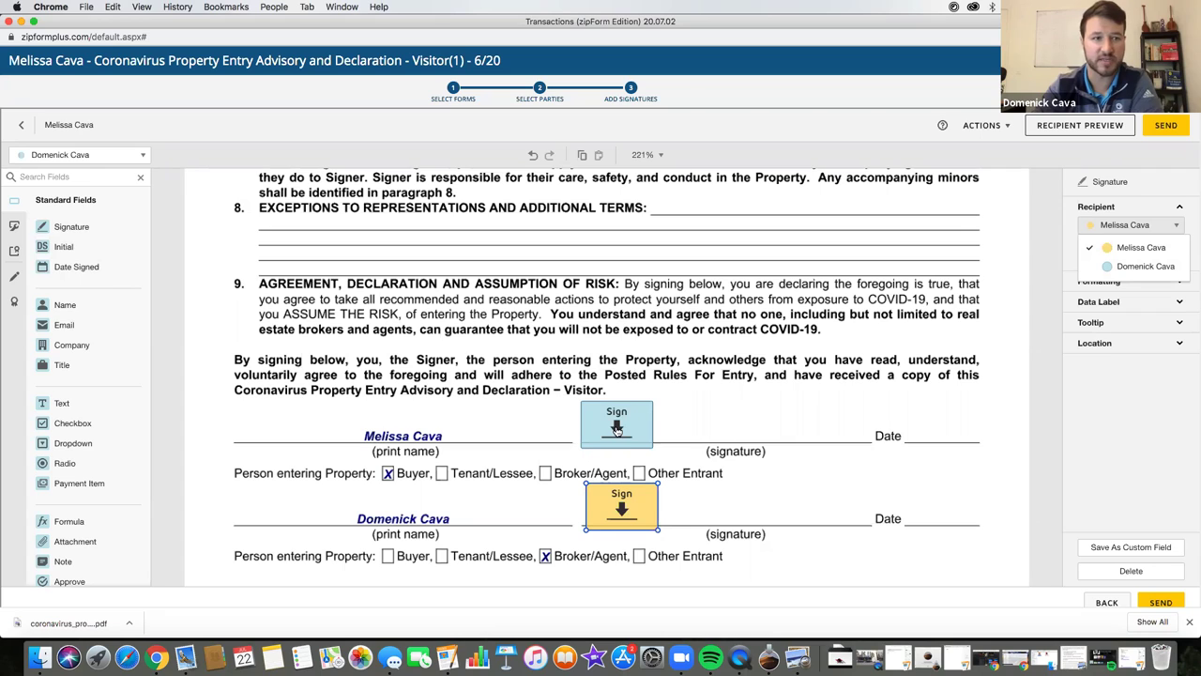
- Assign the lower Sign field to the agent and the upper one to the buyer
click(1132, 269)
click(617, 419)
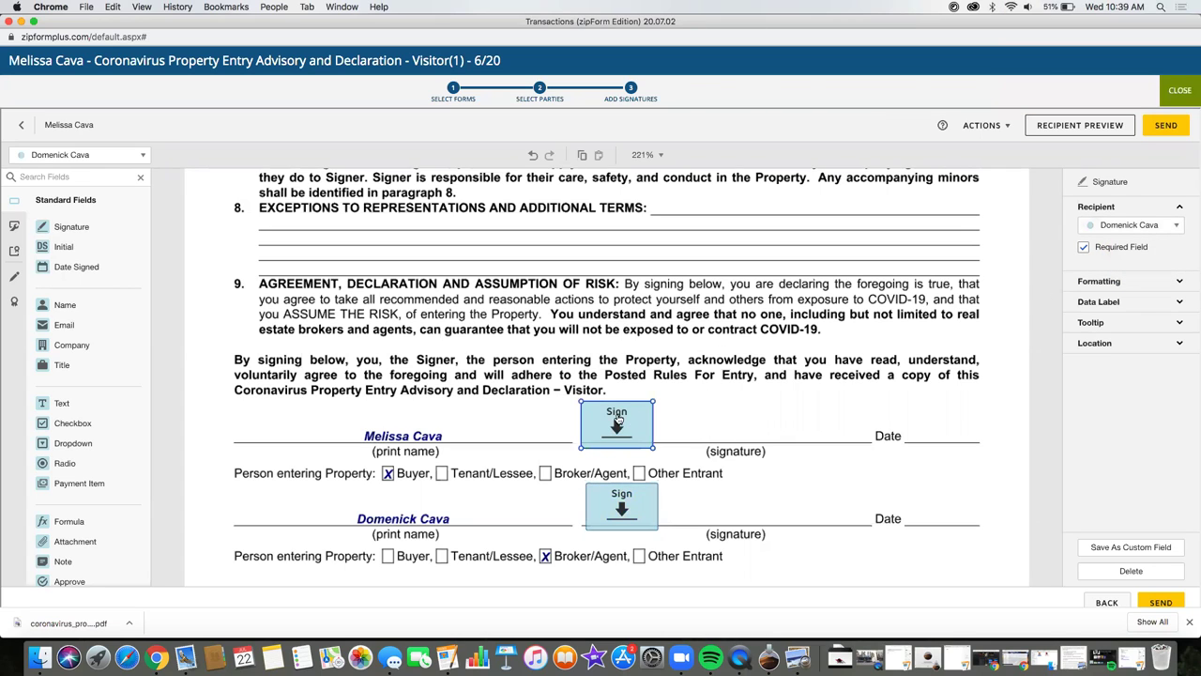
click(1130, 225)
click(1118, 248)
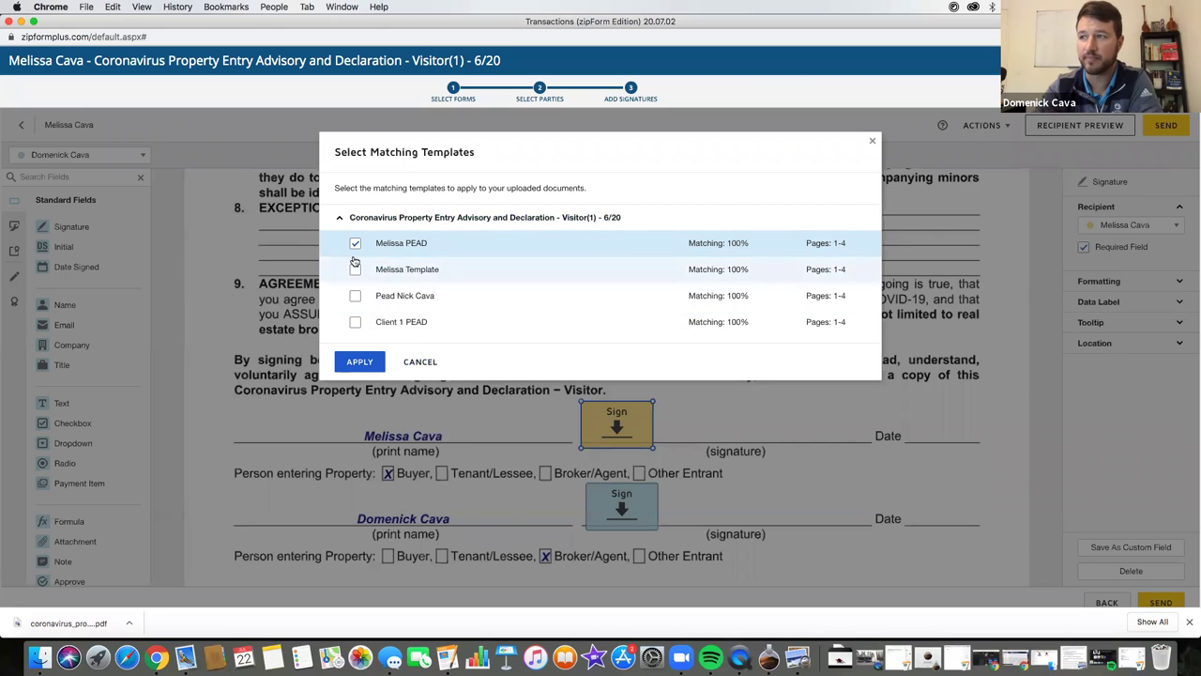
- Apply the other saved PEAD template to the form
click(355, 243)
click(354, 296)
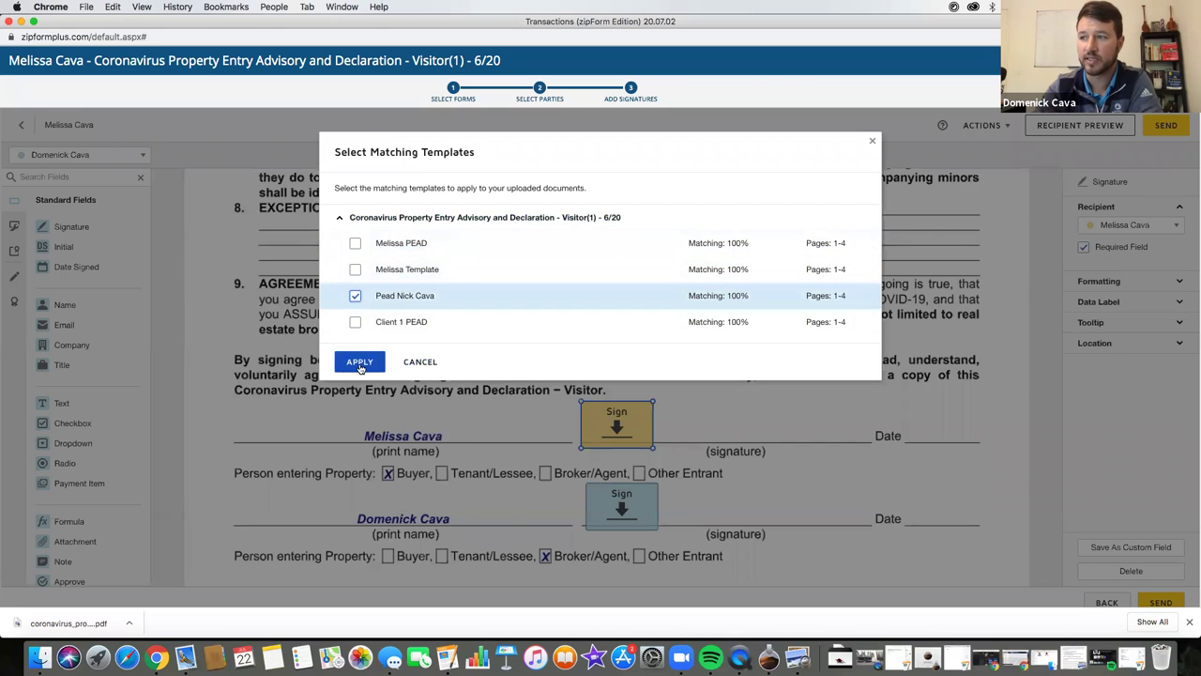
click(357, 361)
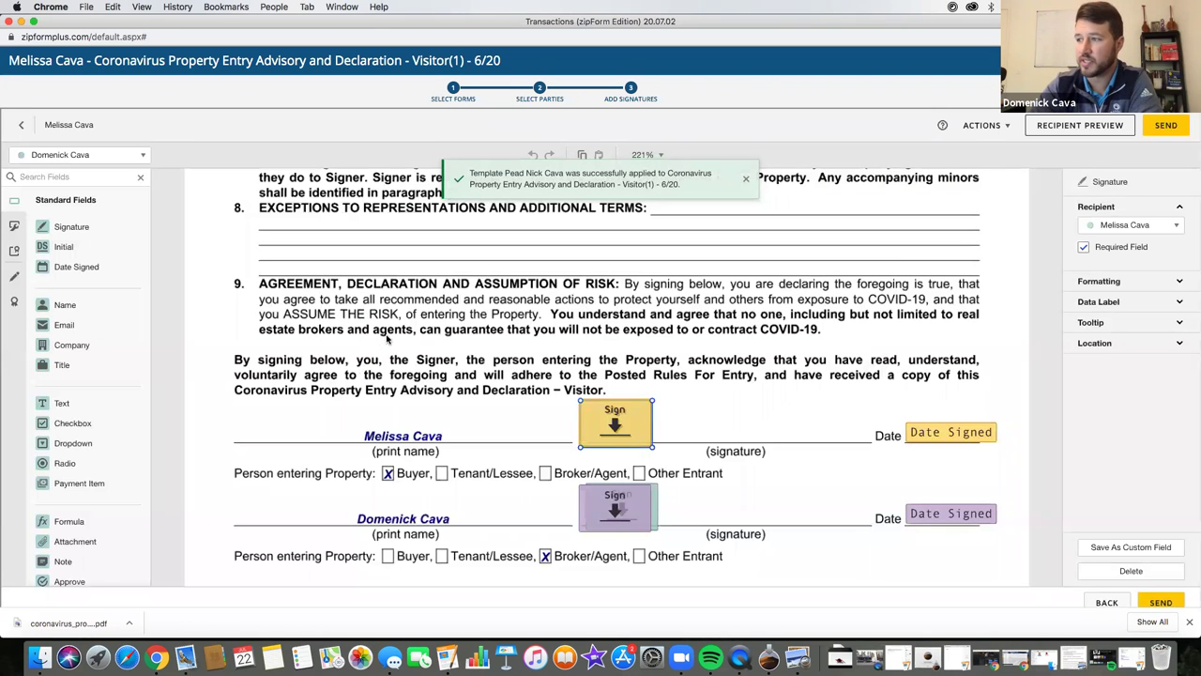
- Add two more Sign fields near the signature lines and review the form
drag(616, 419, 684, 357)
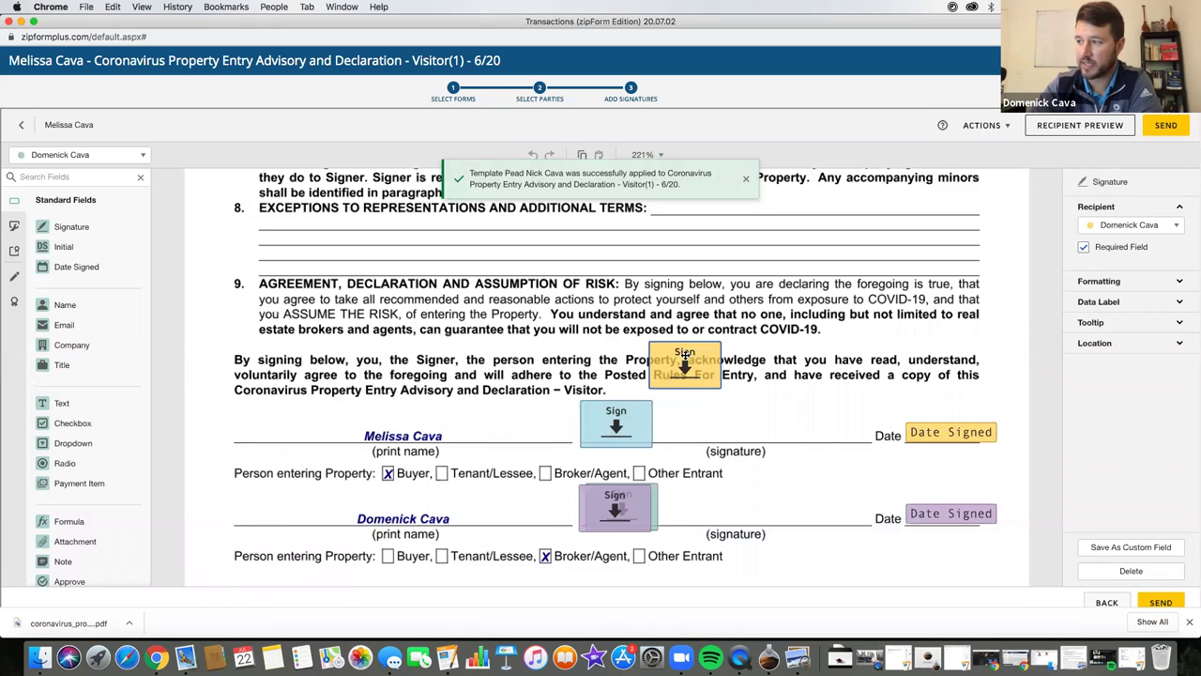
drag(644, 490, 702, 454)
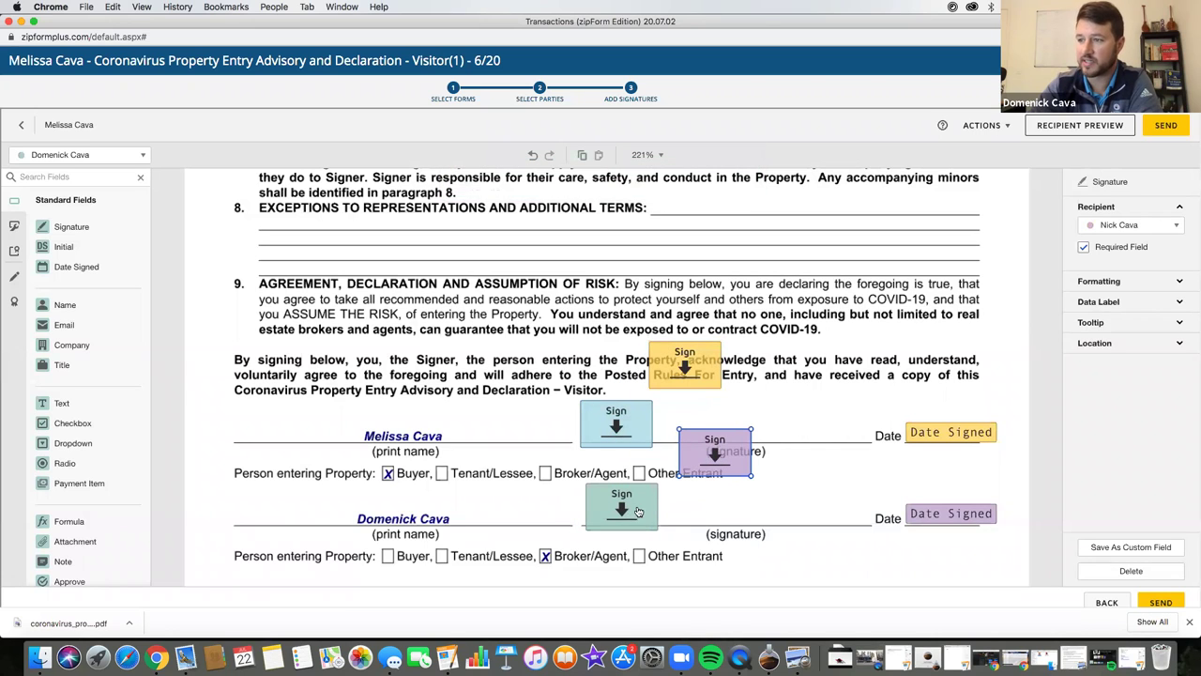
scroll(524, 310, up, 1)
scroll(524, 309, up, 15)
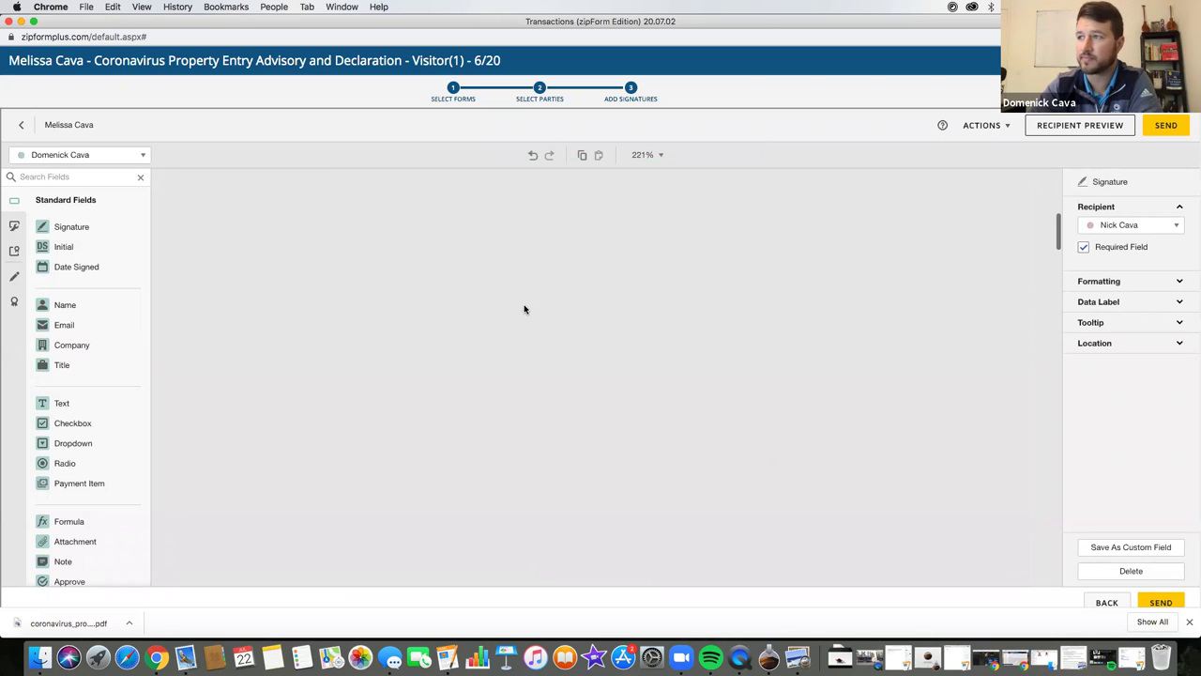
scroll(499, 375, down, 4)
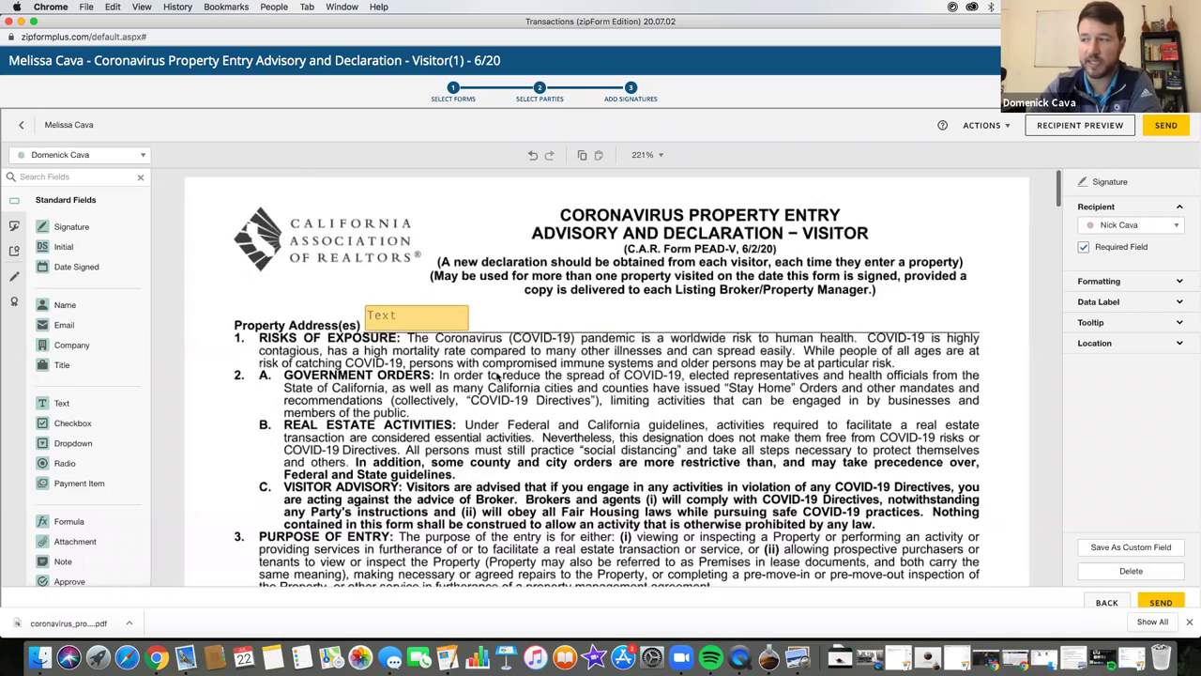
scroll(678, 318, down, 20)
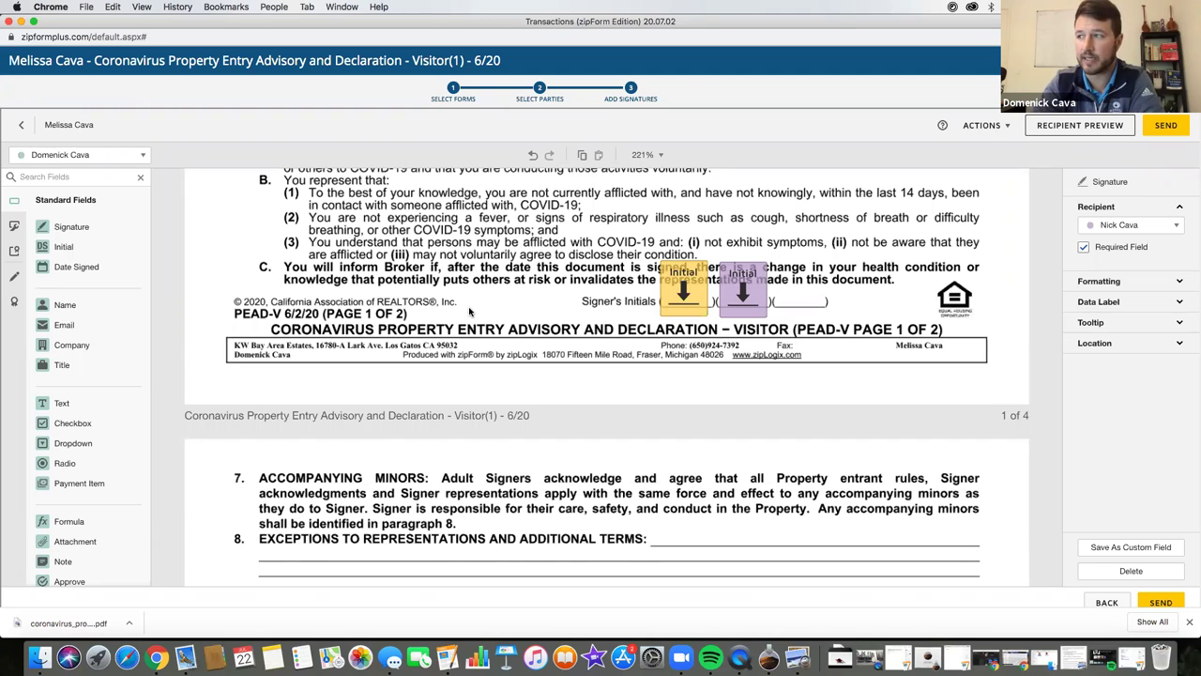
scroll(469, 311, down, 10)
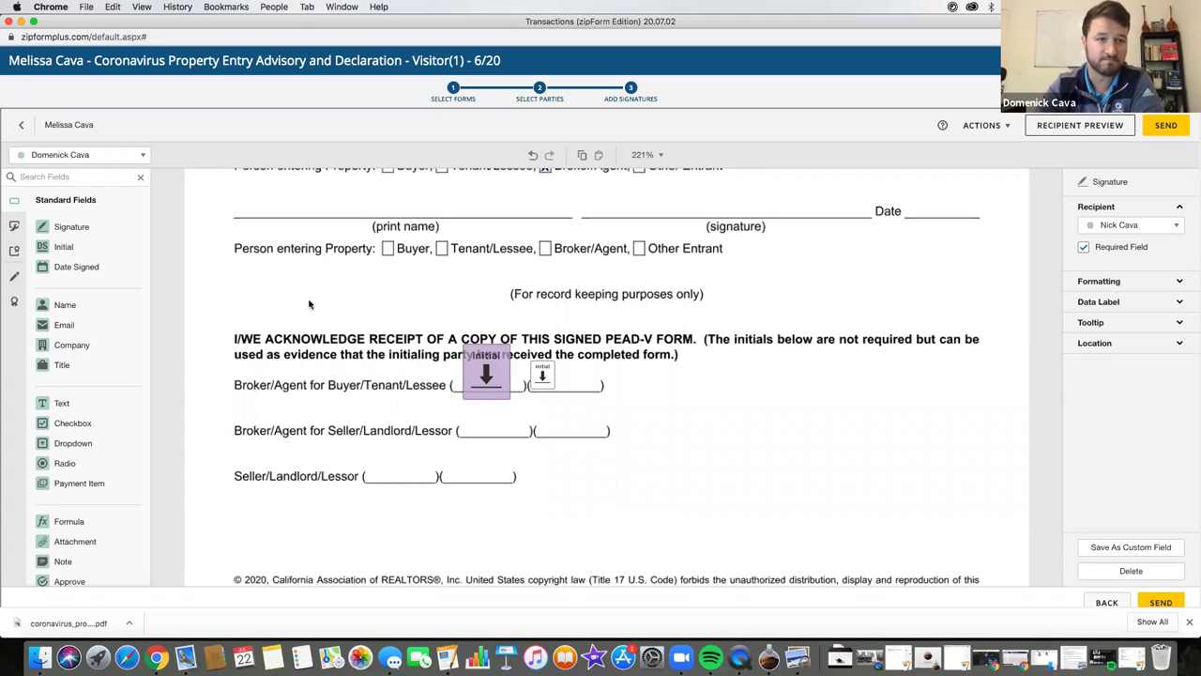
scroll(338, 335, up, 5)
scroll(460, 305, up, 5)
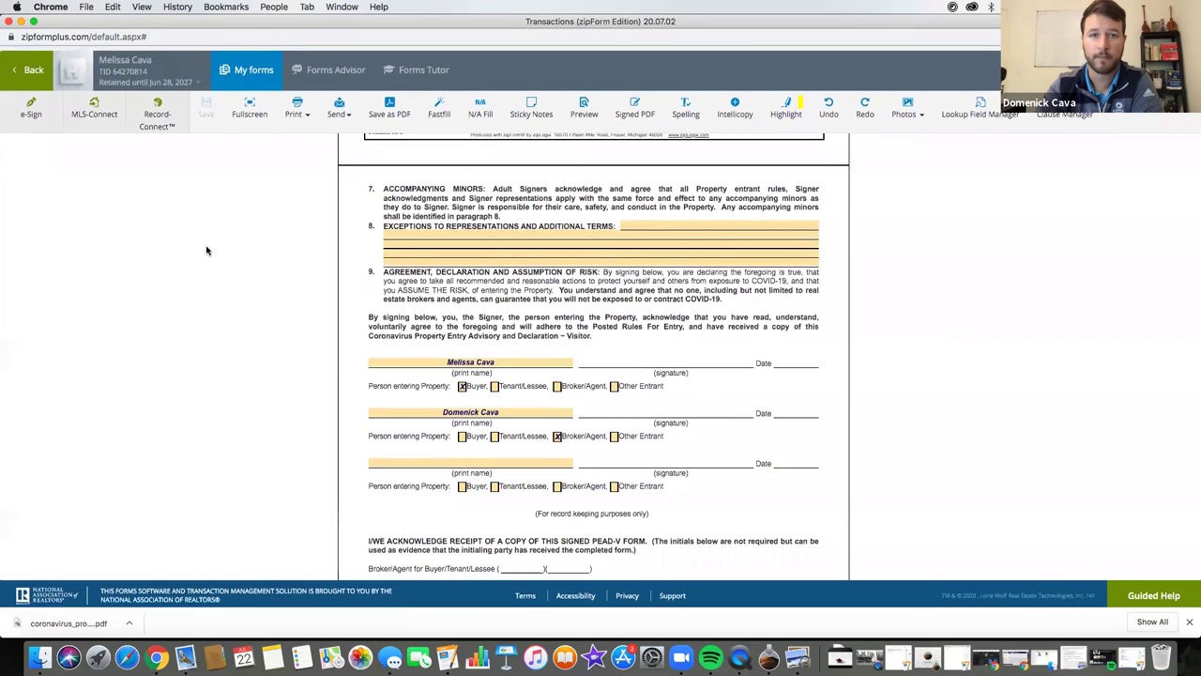
scroll(505, 273, up, 5)
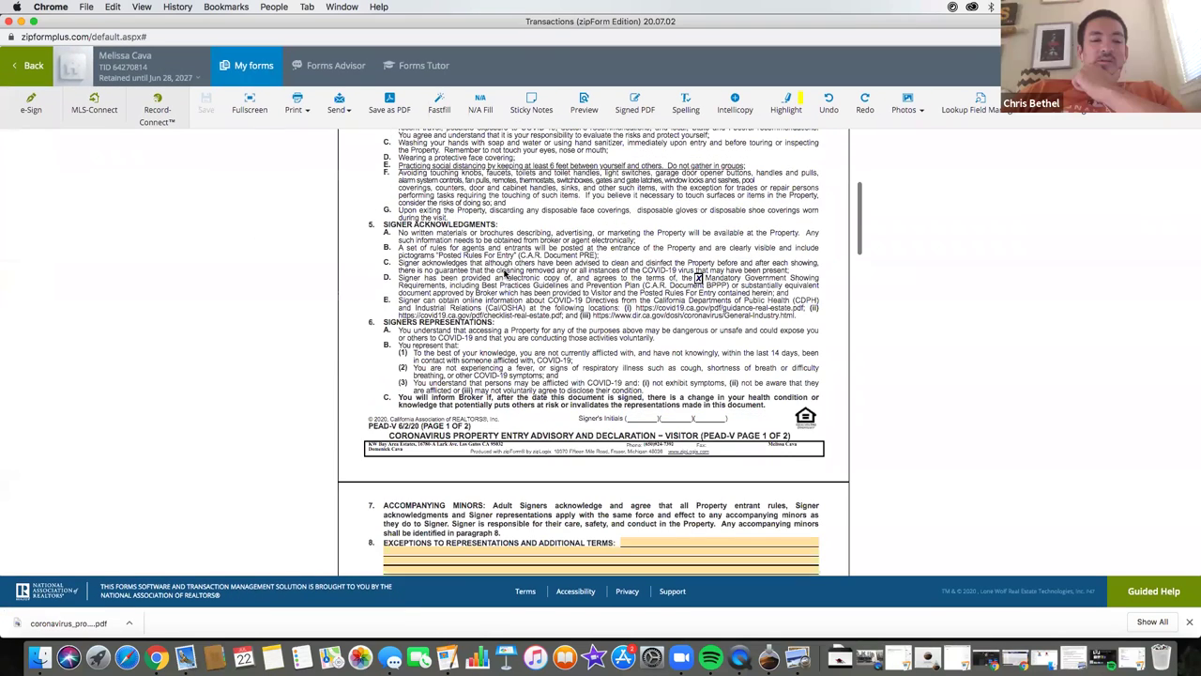
scroll(505, 273, up, 2)
scroll(504, 273, up, 3)
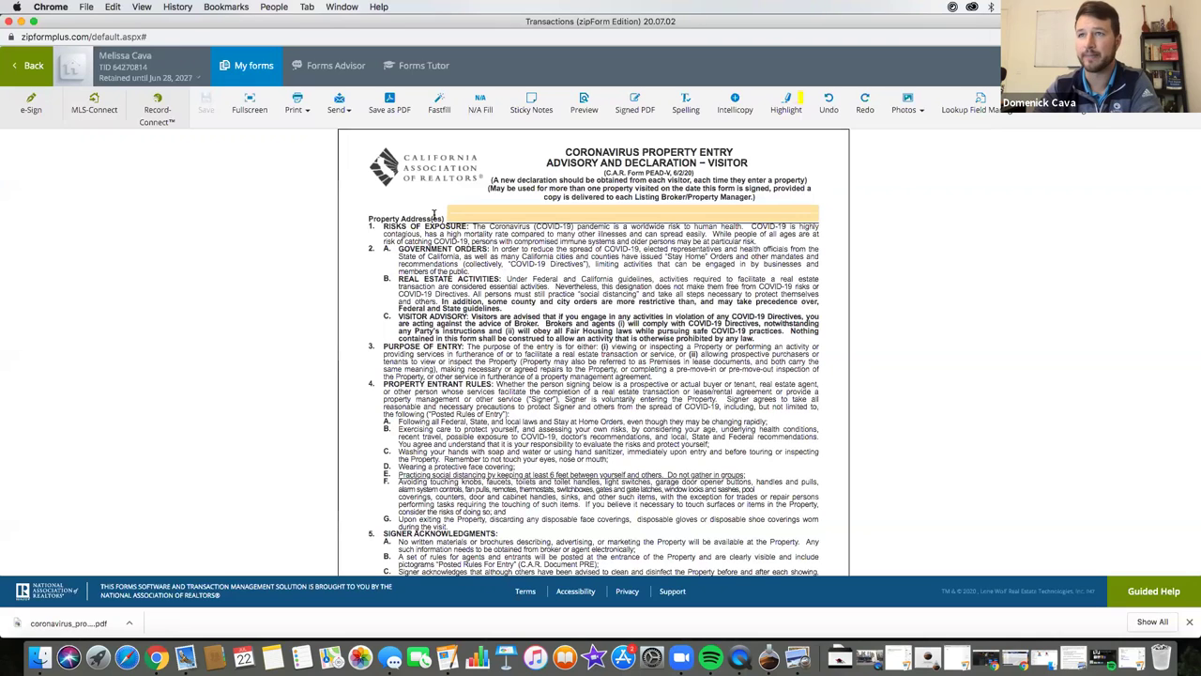
- From the Documents list, open the Coronavirus advisory form and start a new e-sign packet
click(33, 68)
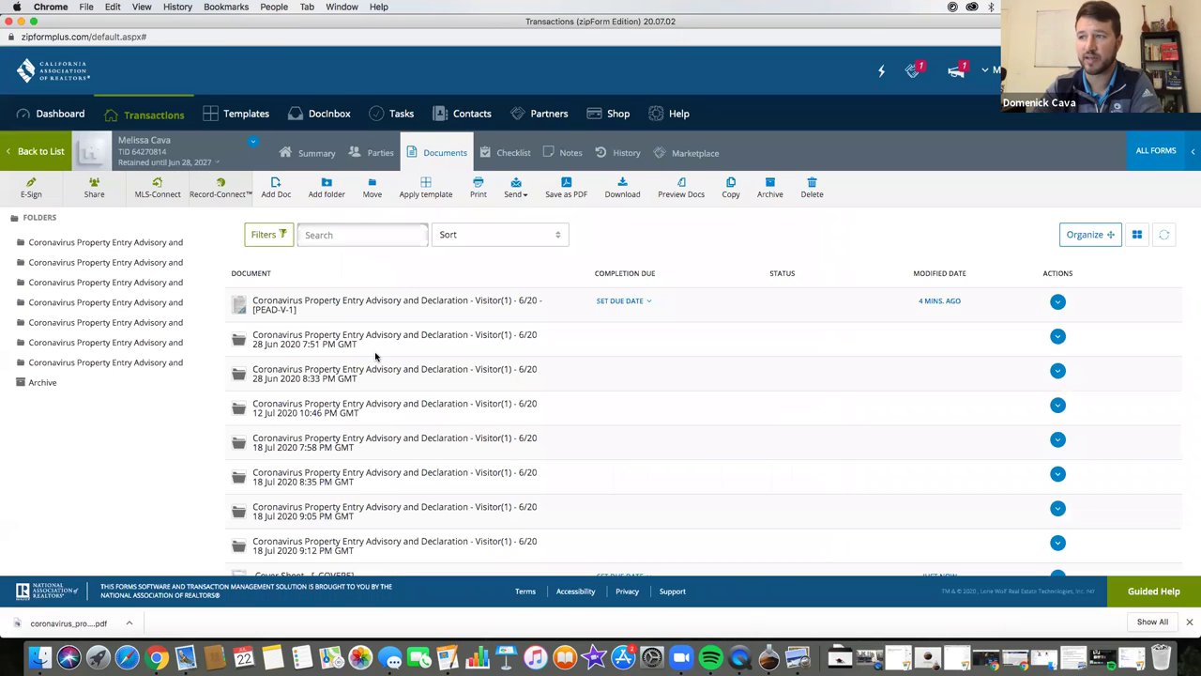
click(375, 253)
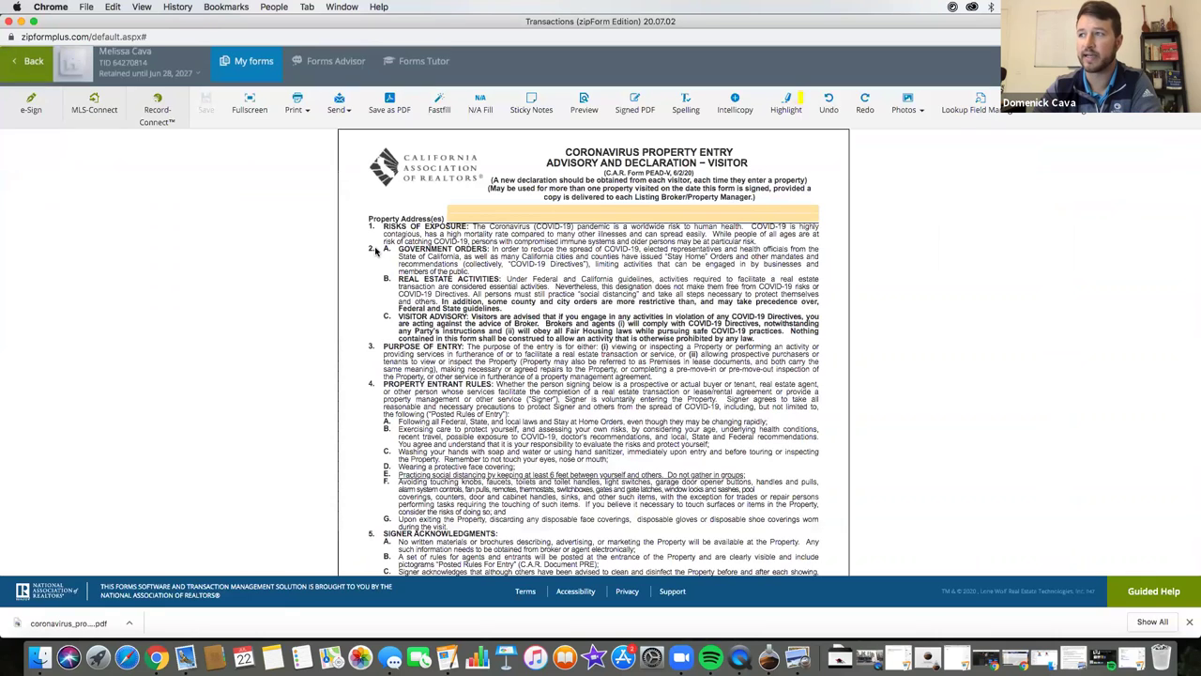
scroll(743, 279, down, 1)
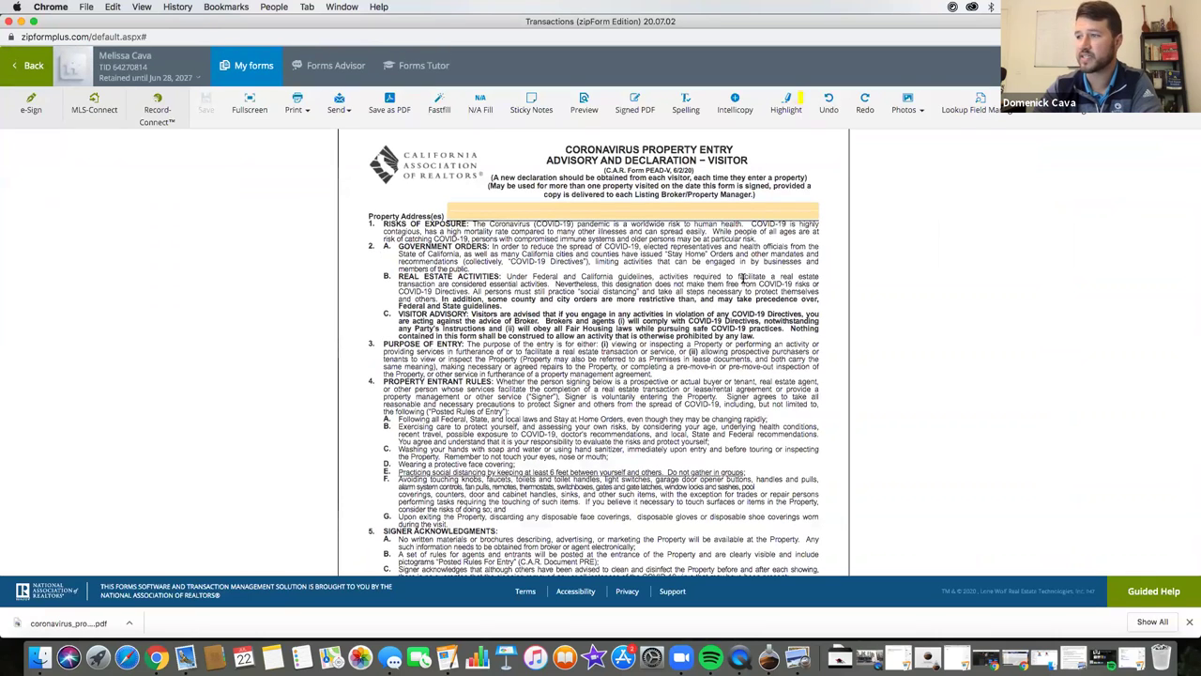
scroll(608, 303, down, 15)
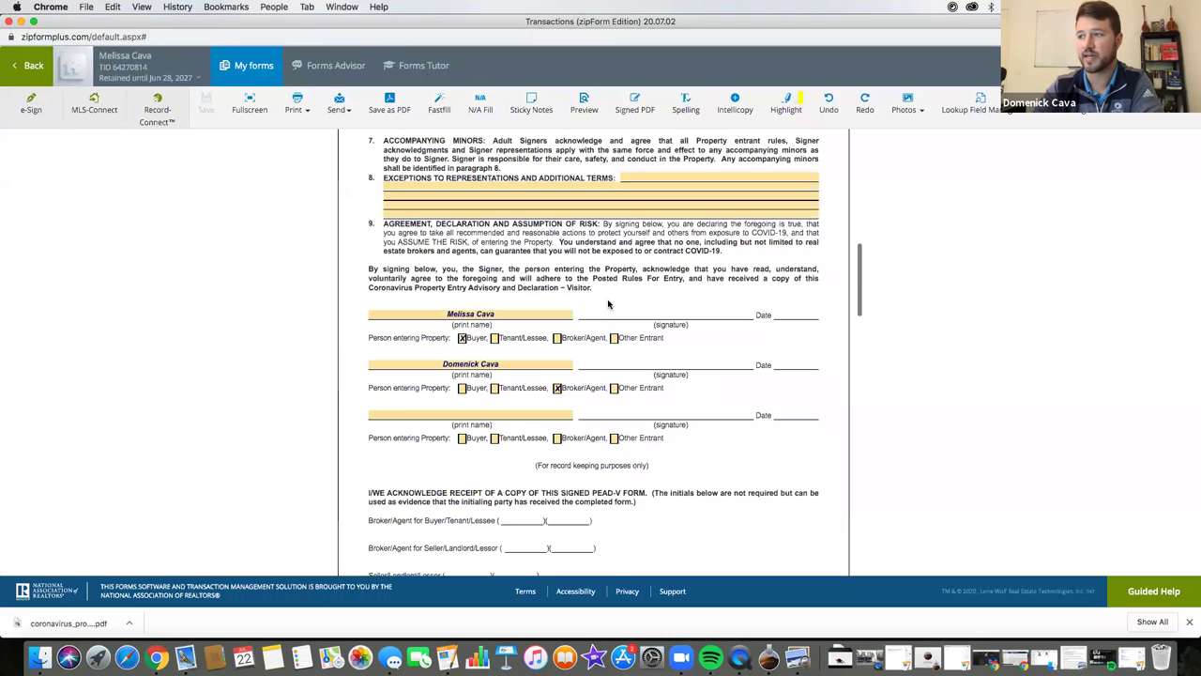
scroll(608, 304, up, 15)
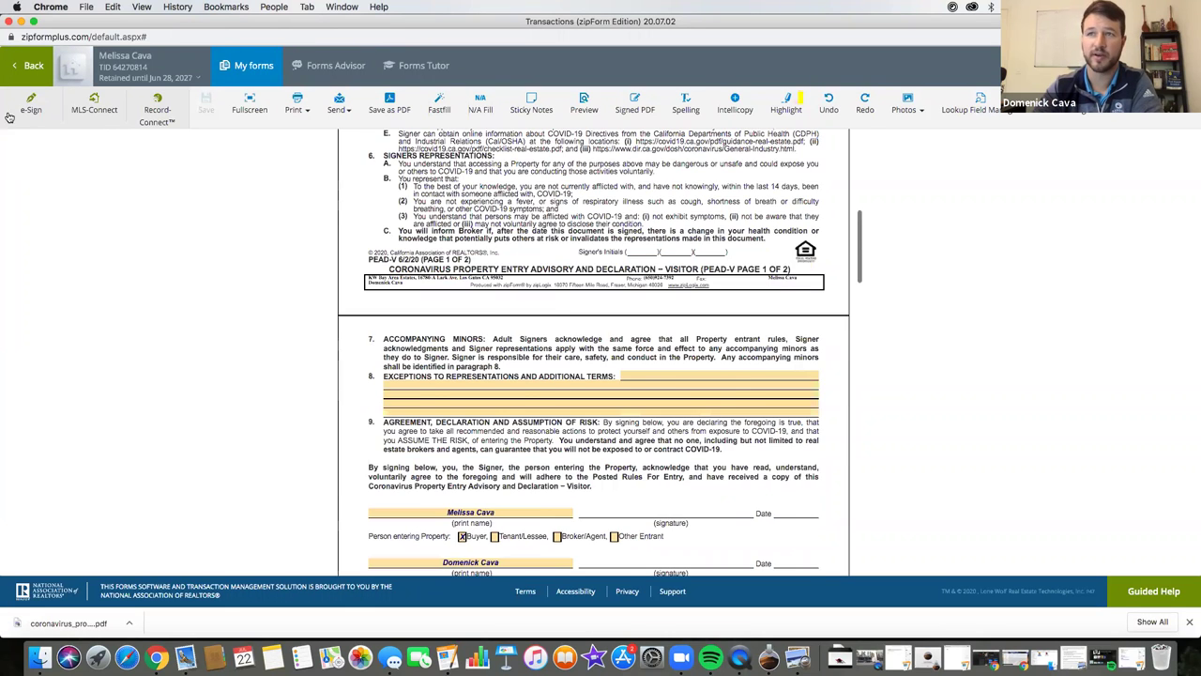
click(31, 105)
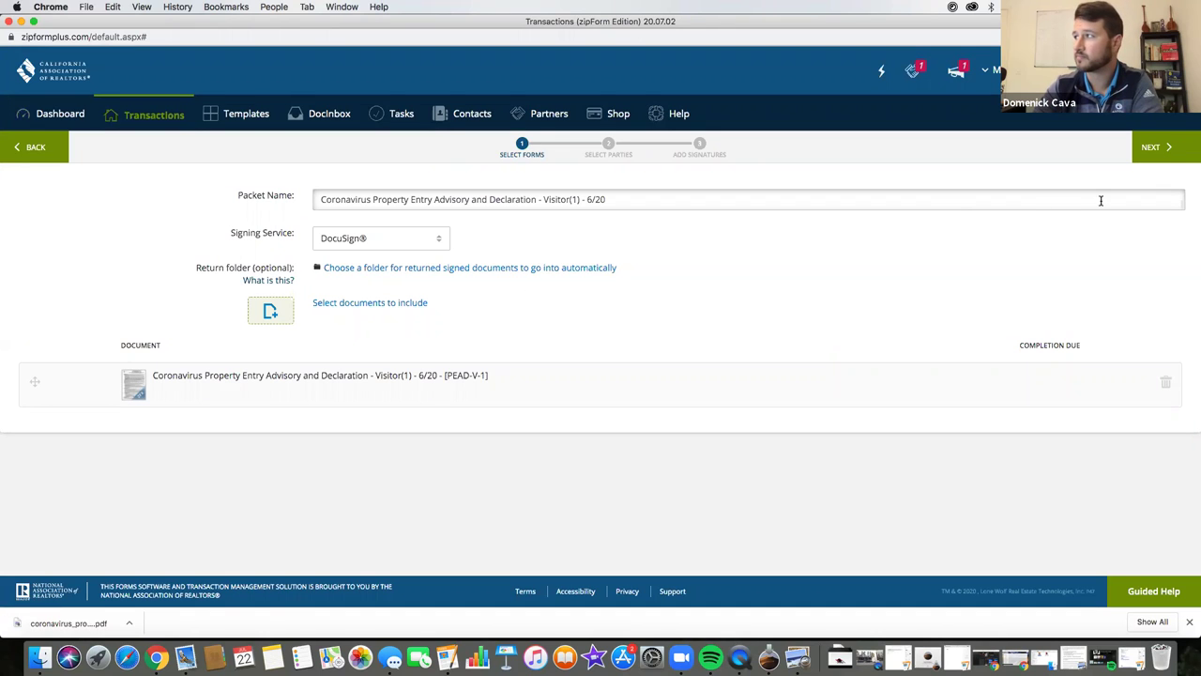
- Add the selling agent and Buyer One as signers, then continue to envelope setup
click(1154, 148)
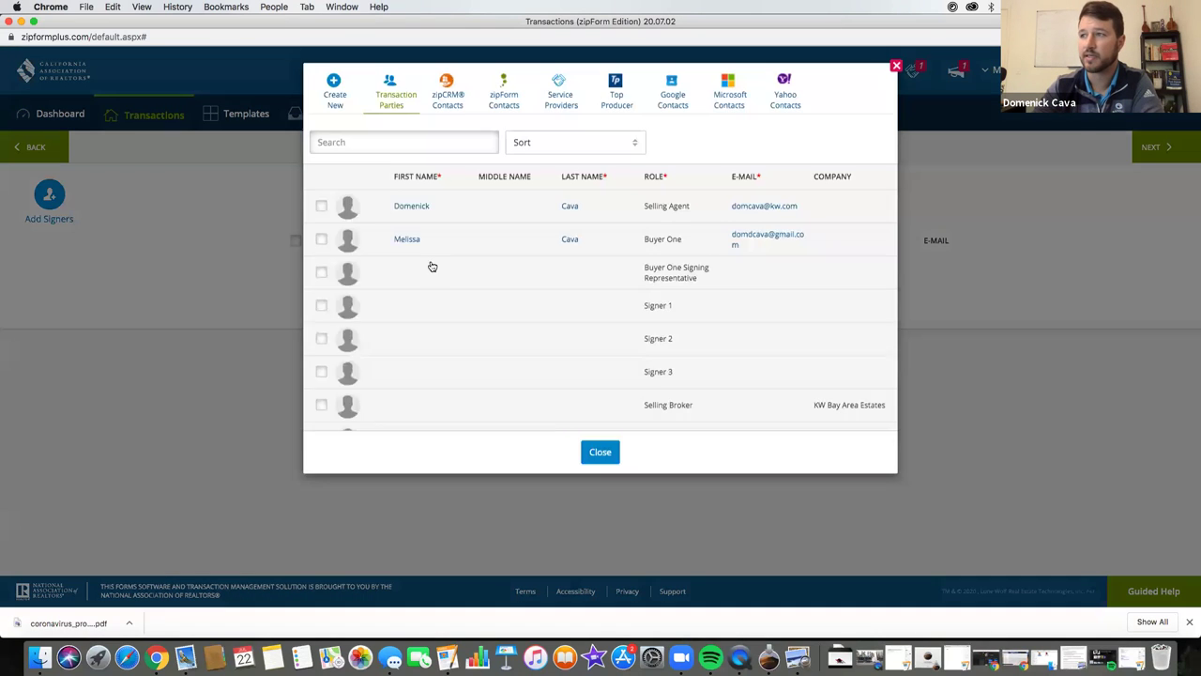
click(321, 208)
click(321, 241)
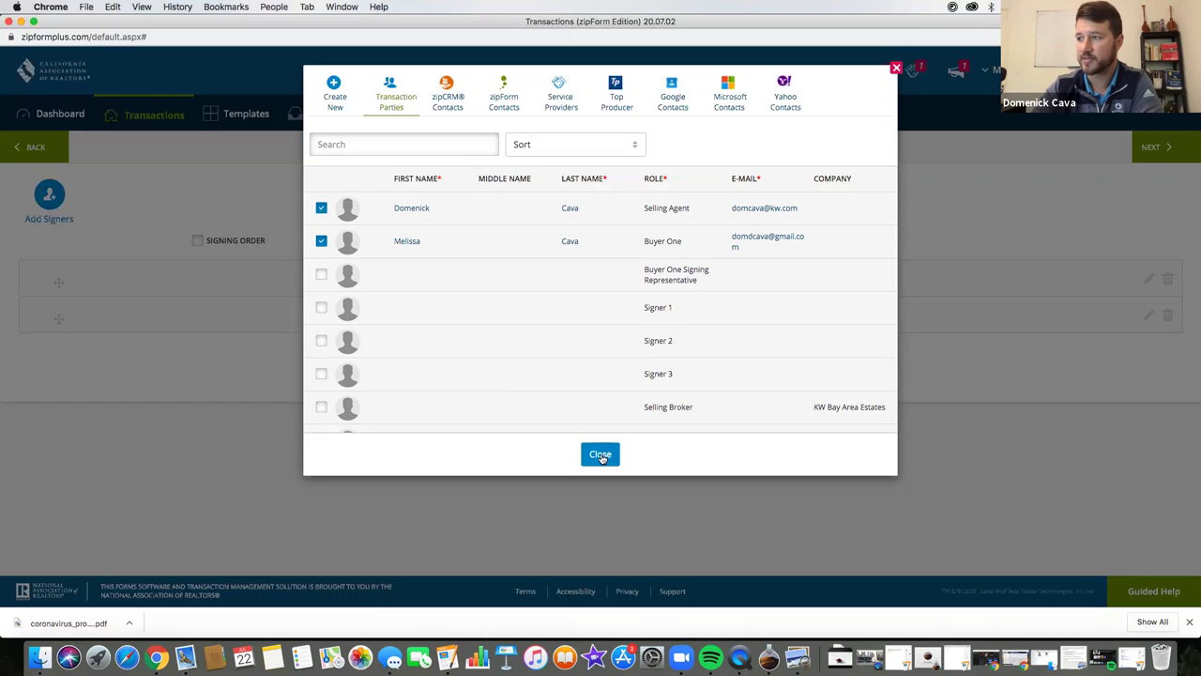
click(601, 455)
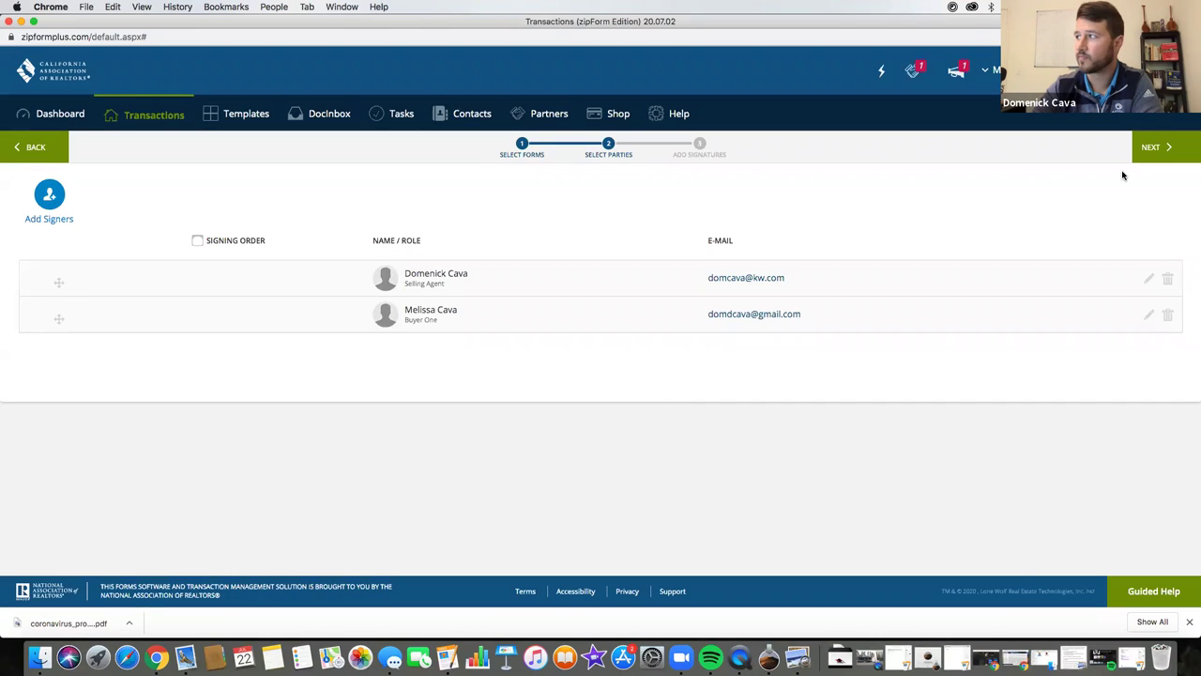
click(1149, 146)
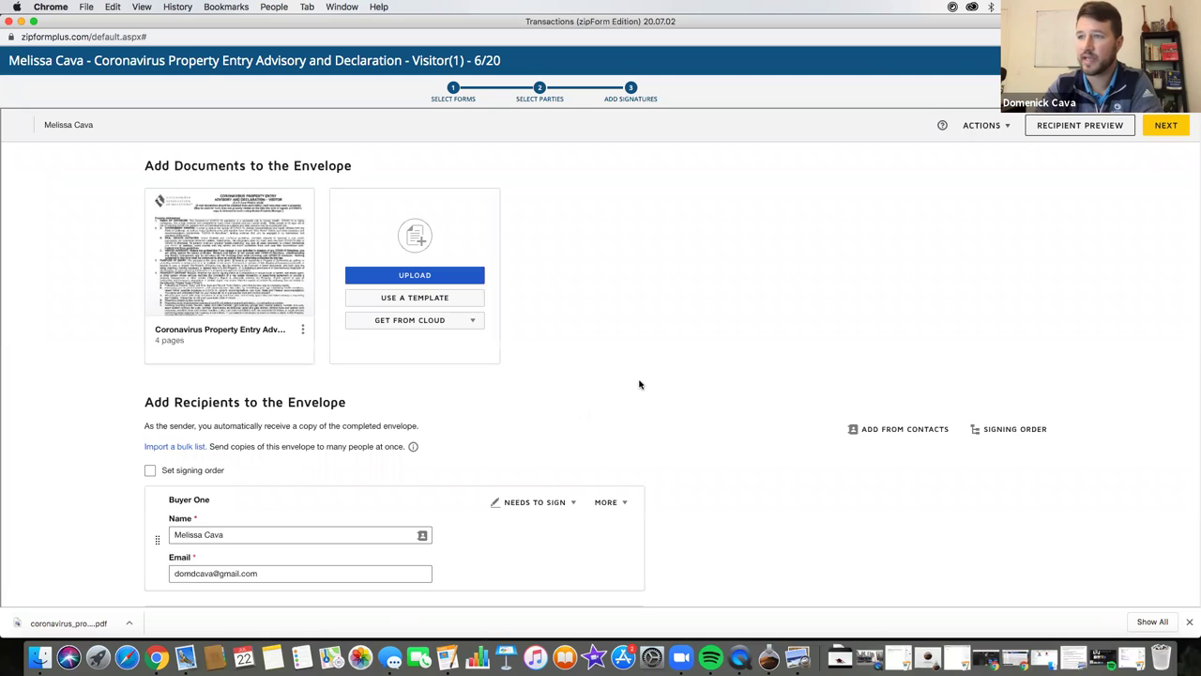
- Review the envelope's recipients and message, then continue to the Add Signatures editor
scroll(639, 383, down, 3)
scroll(639, 383, down, 2)
scroll(639, 383, up, 5)
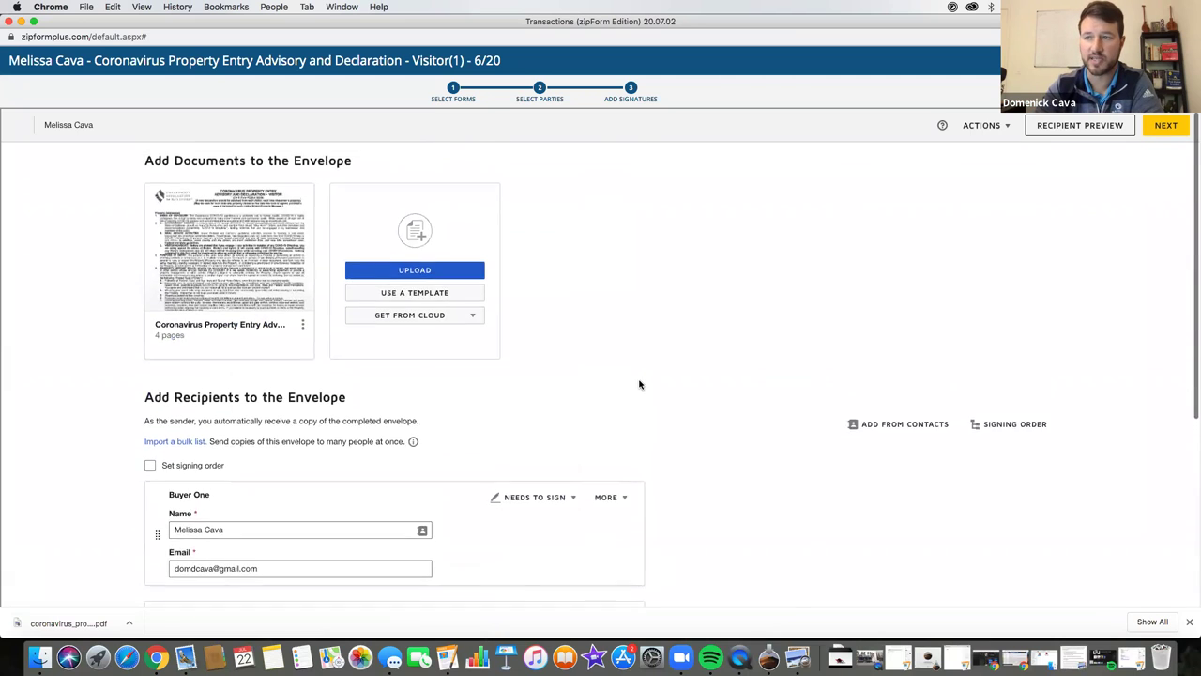
scroll(639, 384, down, 5)
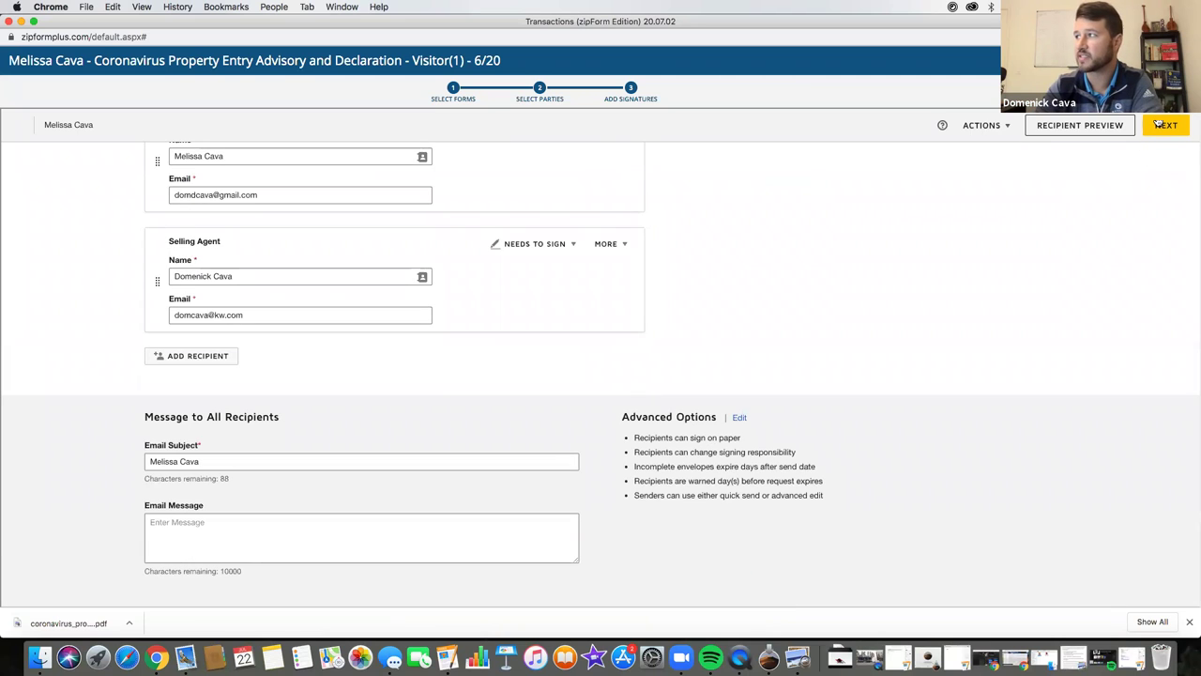
click(1160, 125)
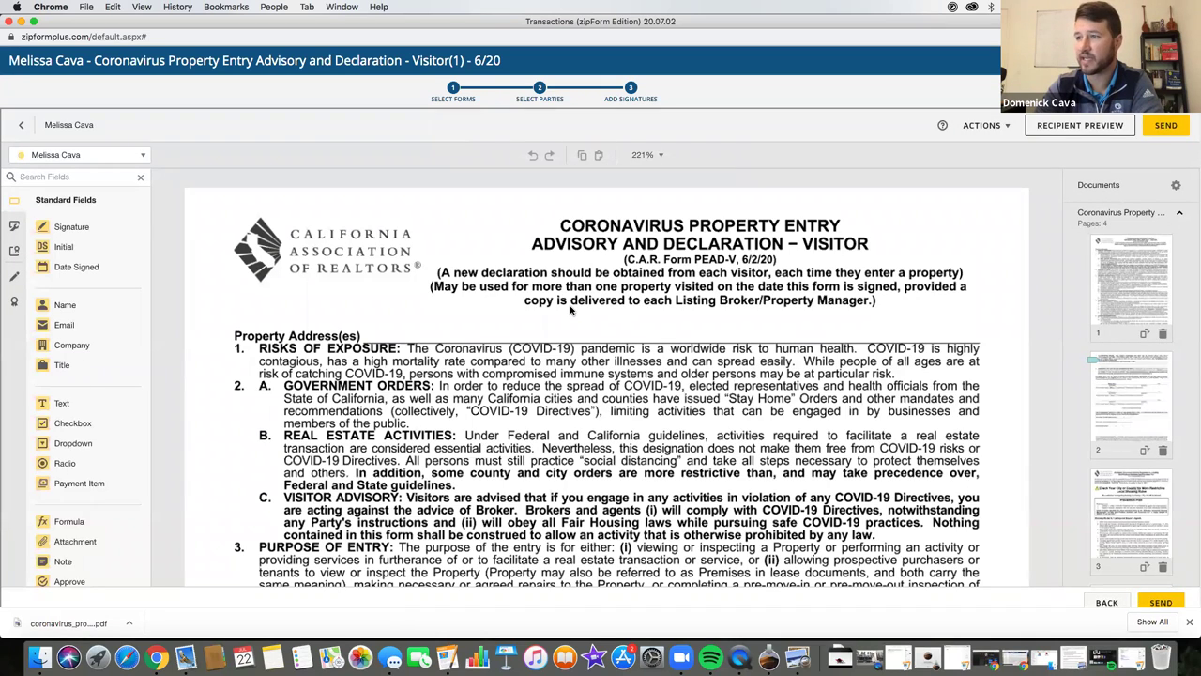
- Scroll through the advisory form and check the envelope's ACTIONS menu options
scroll(570, 311, down, 10)
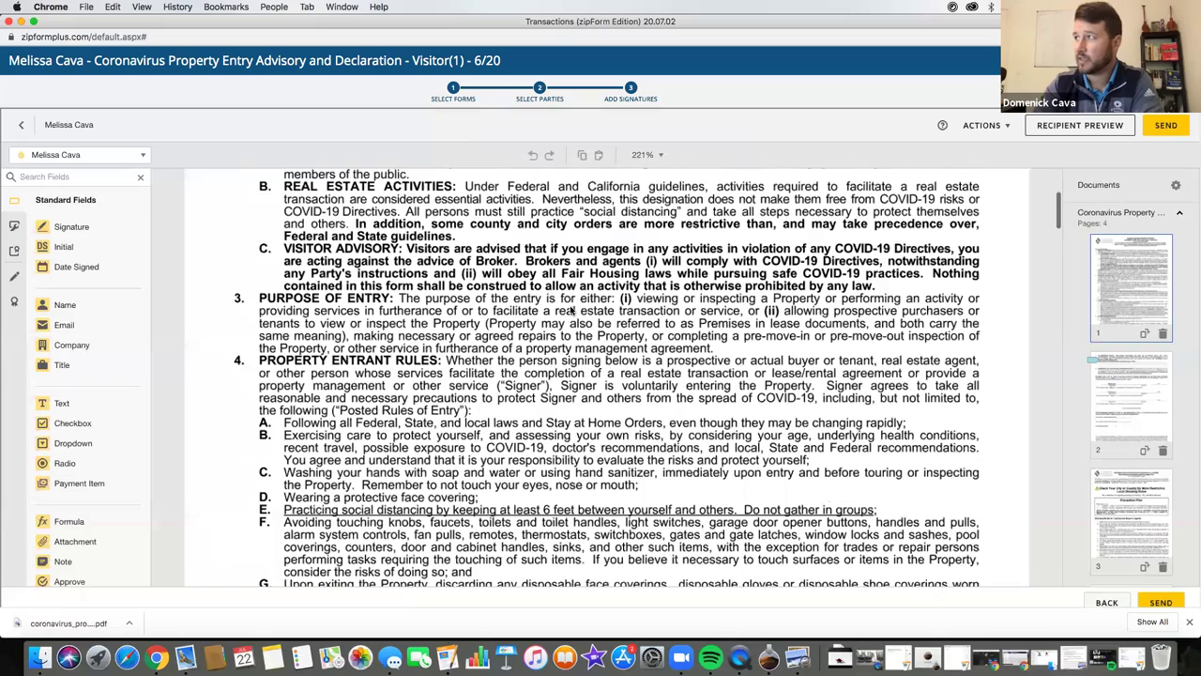
scroll(570, 310, down, 20)
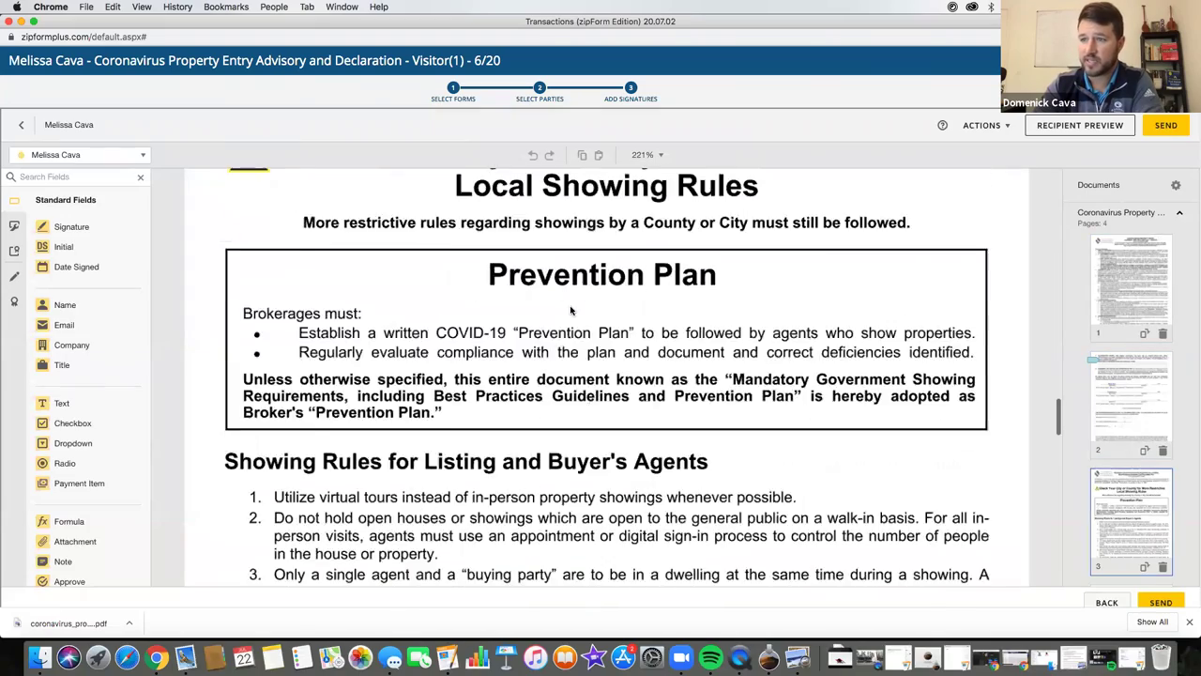
scroll(571, 310, down, 15)
scroll(571, 311, up, 20)
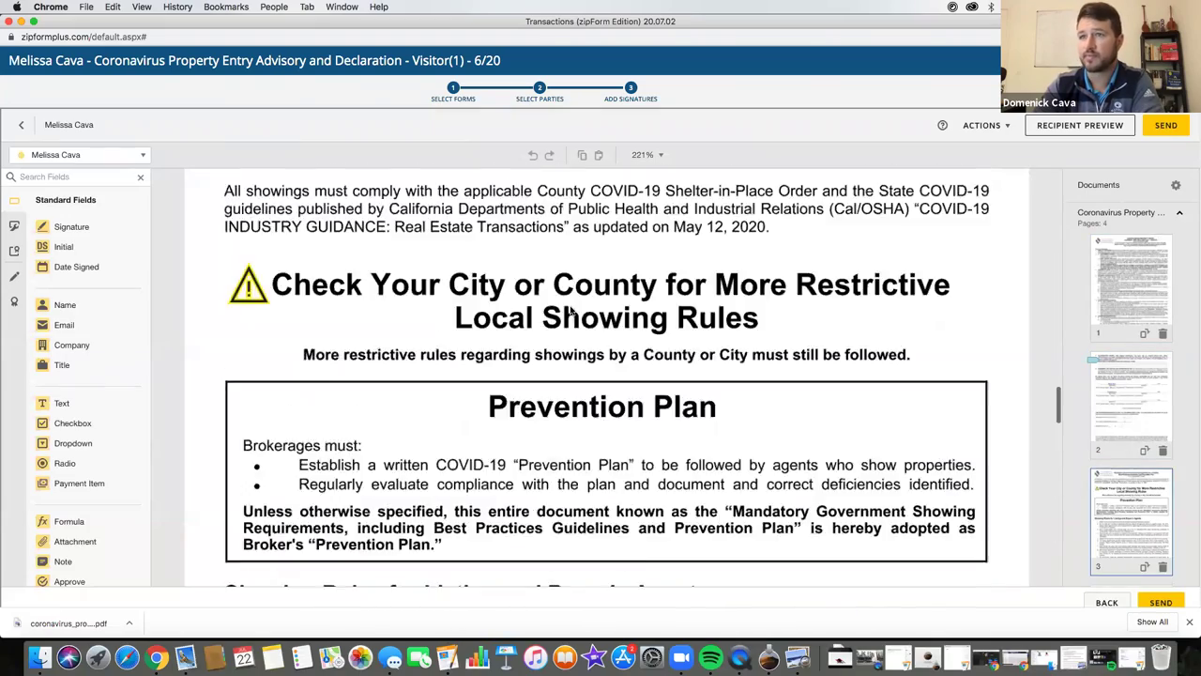
scroll(570, 311, up, 20)
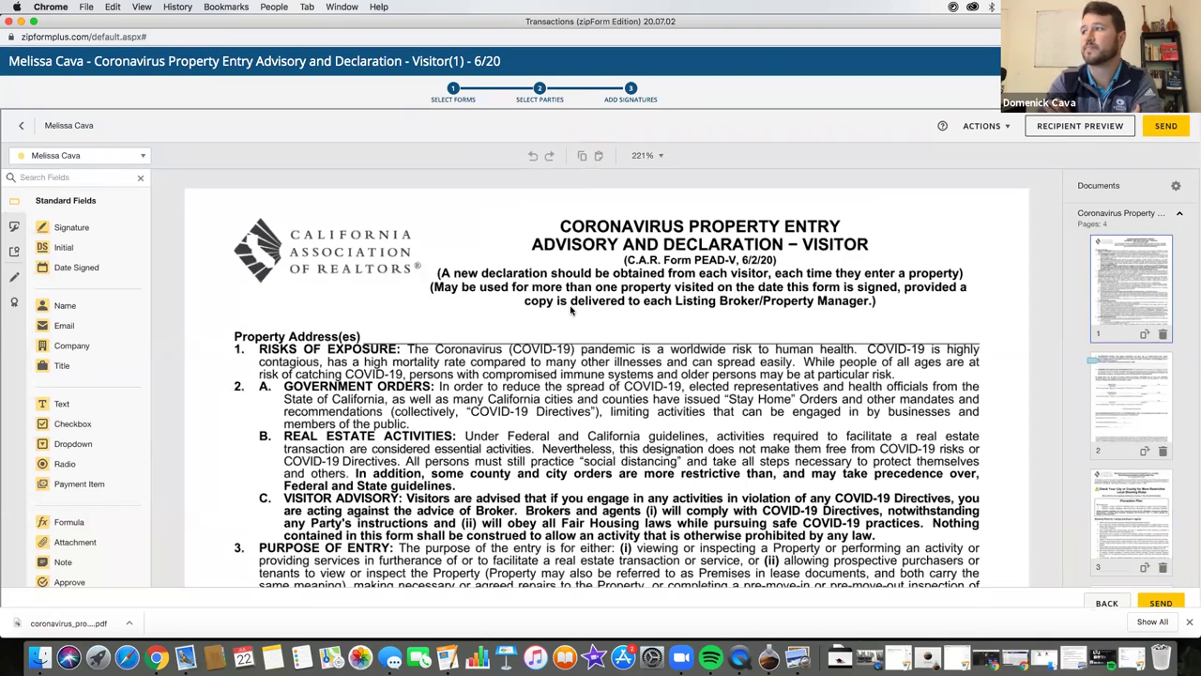
click(970, 127)
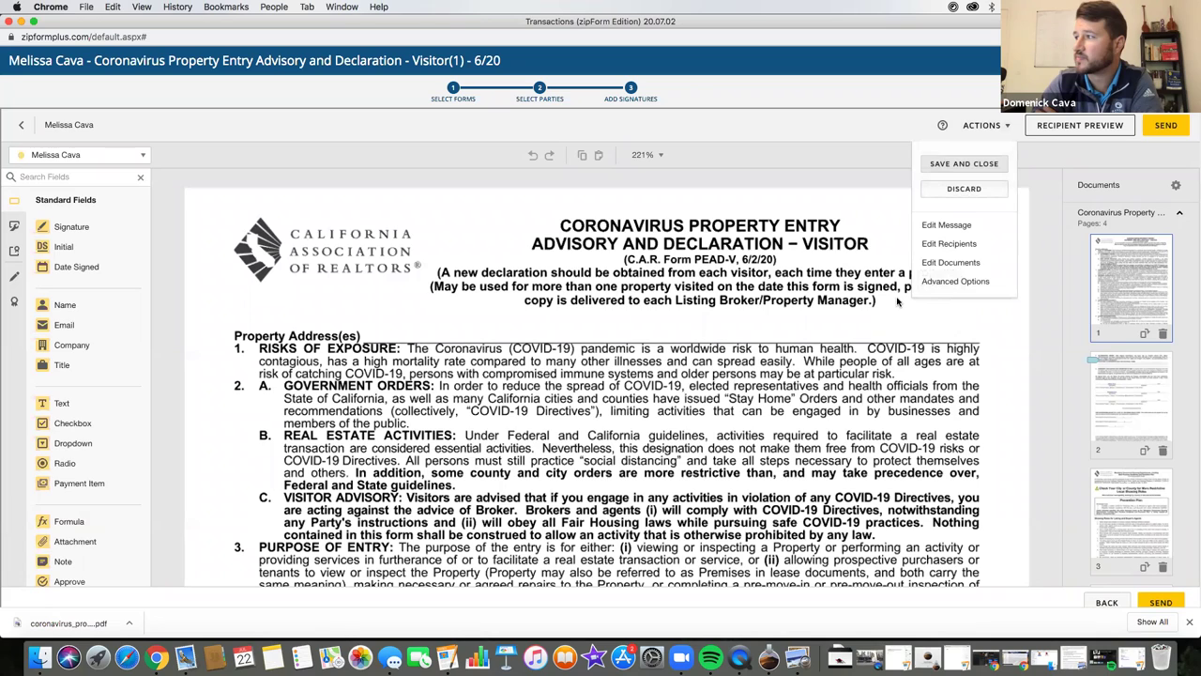
click(808, 165)
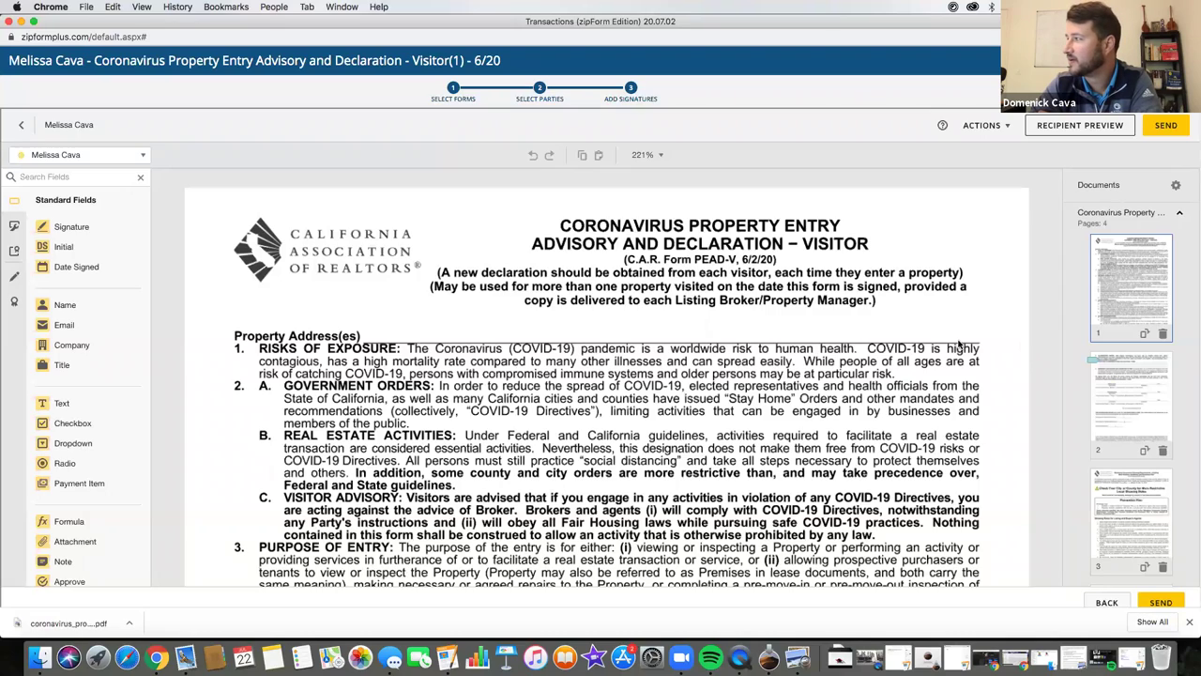
scroll(782, 301, down, 10)
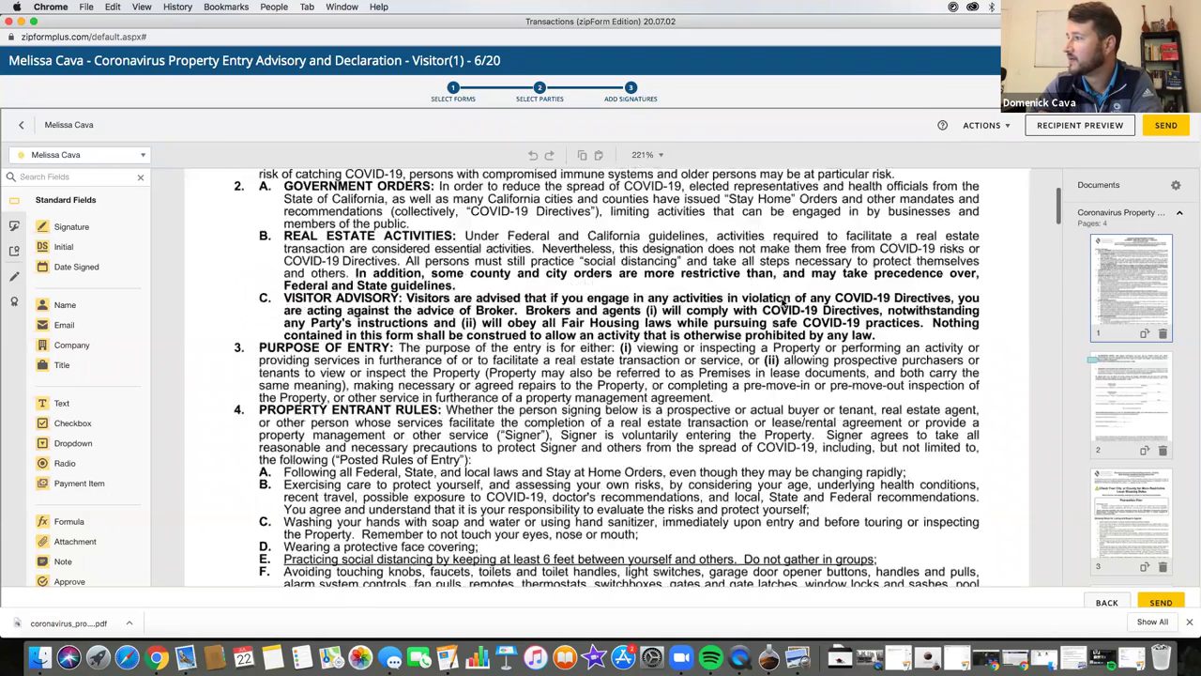
scroll(781, 301, down, 15)
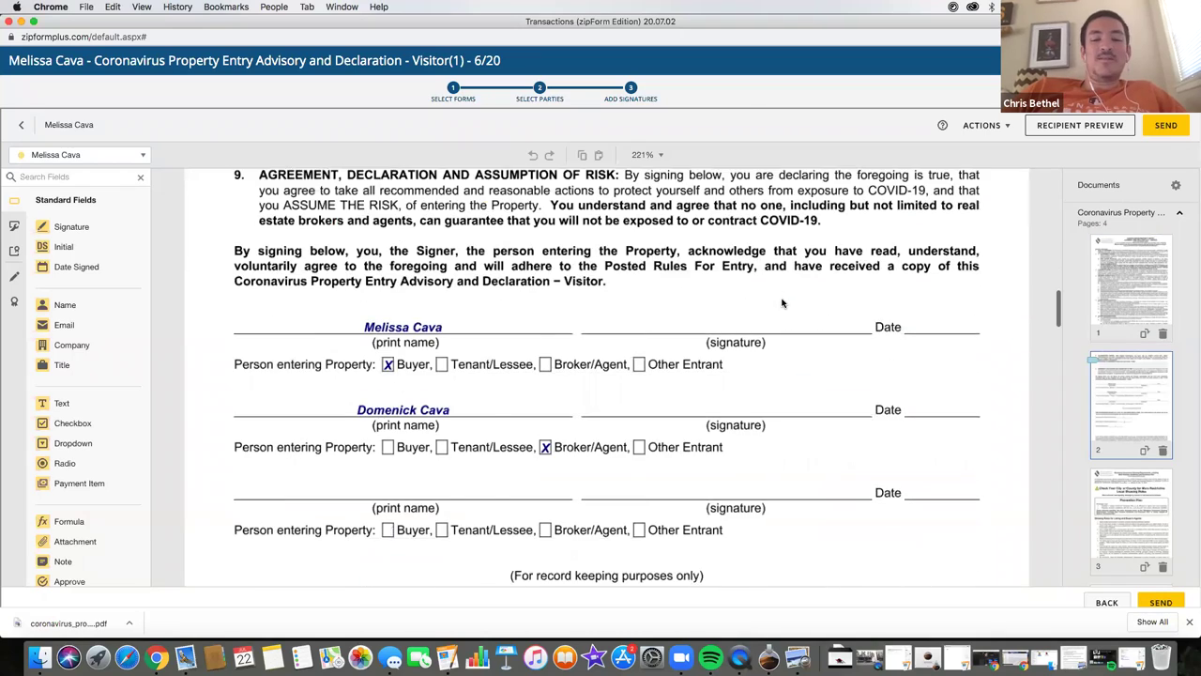
scroll(782, 301, down, 10)
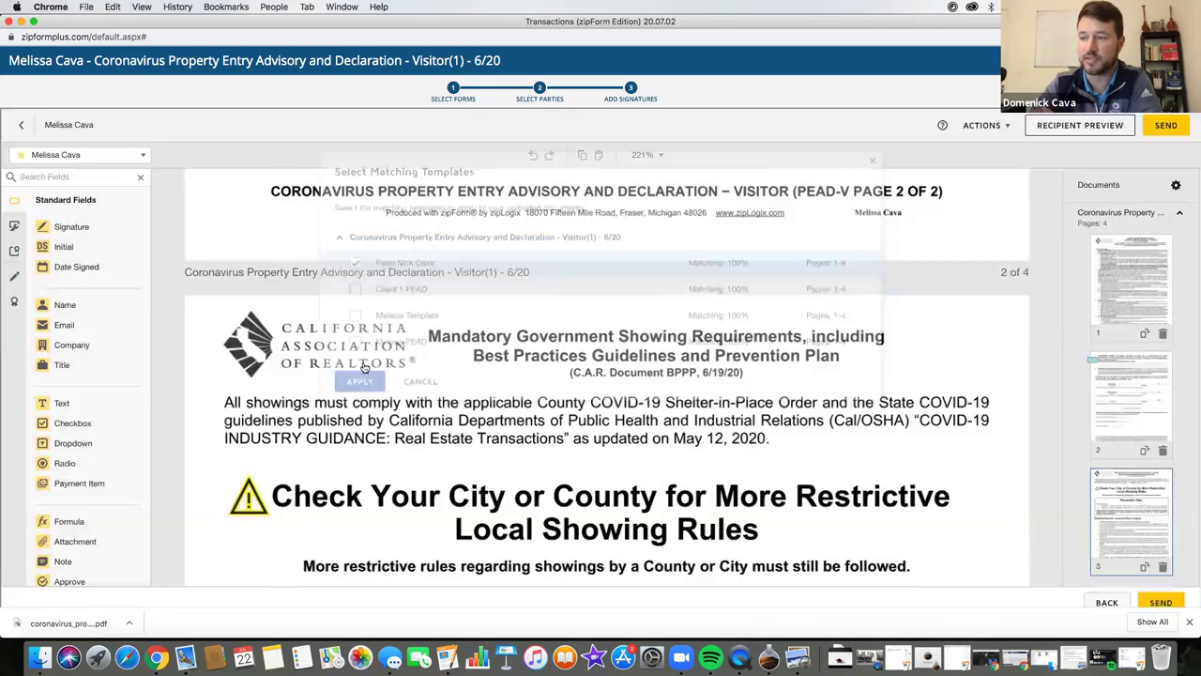
- Apply the chosen matching template, review the placed fields, and select the Property Address text field
click(360, 361)
scroll(364, 366, up, 10)
scroll(364, 367, up, 5)
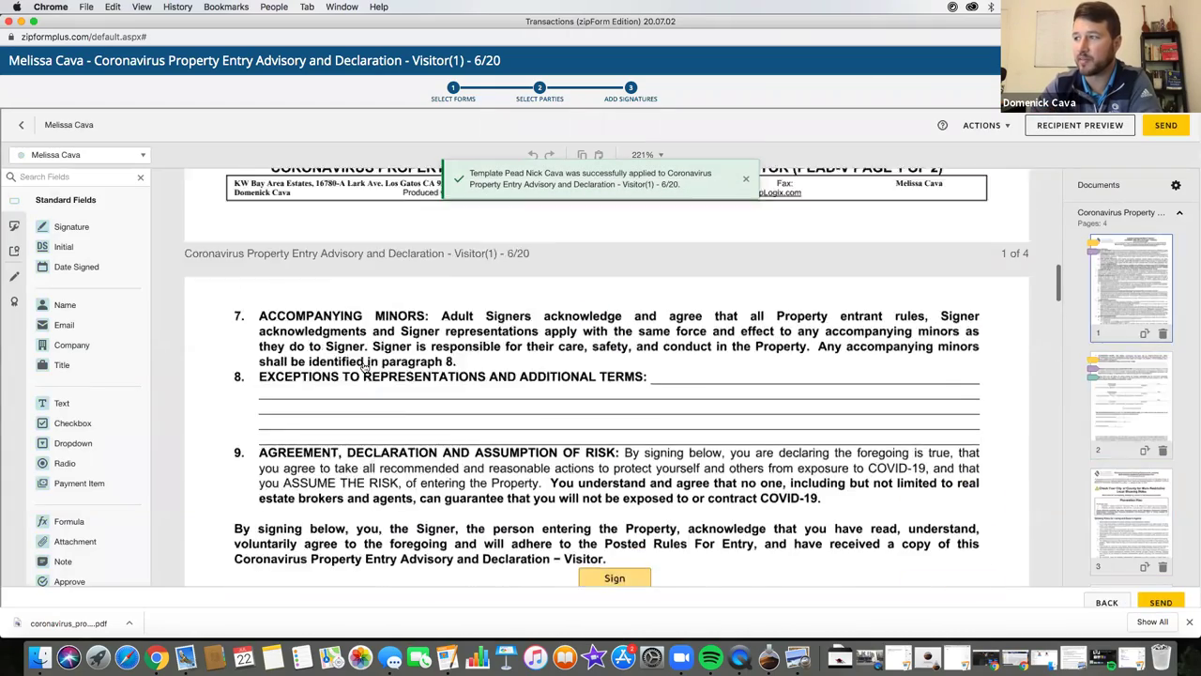
scroll(364, 367, down, 3)
scroll(364, 367, down, 4)
scroll(364, 367, up, 5)
scroll(364, 367, up, 10)
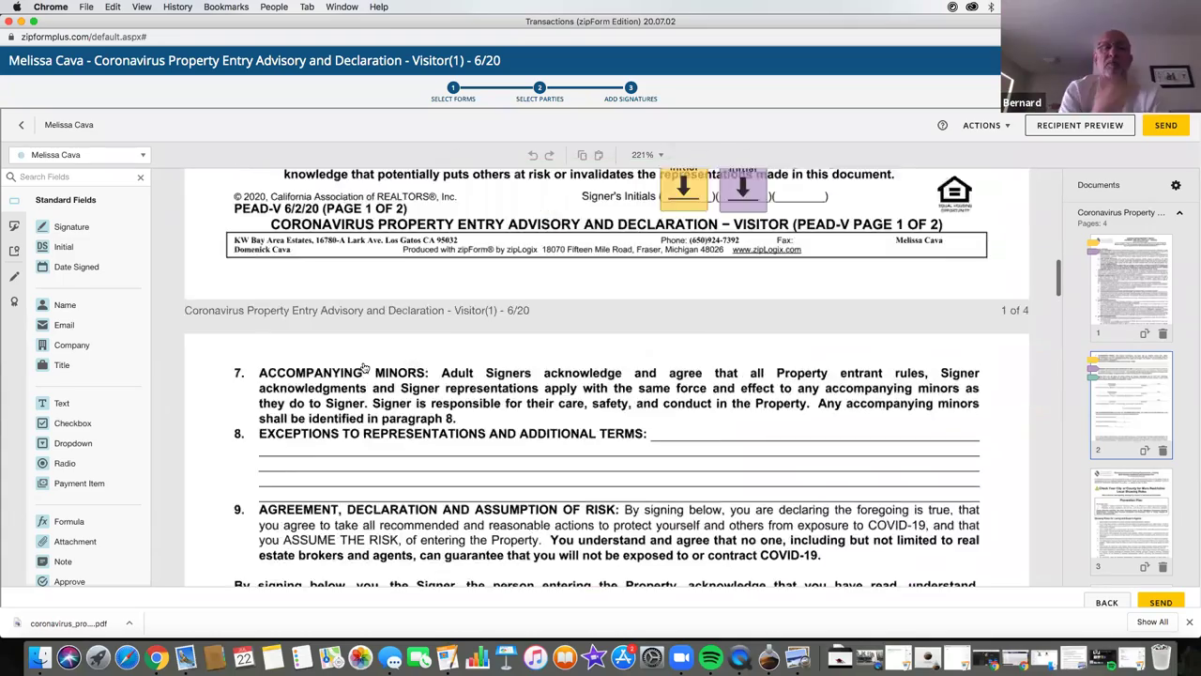
scroll(394, 317, up, 10)
click(390, 328)
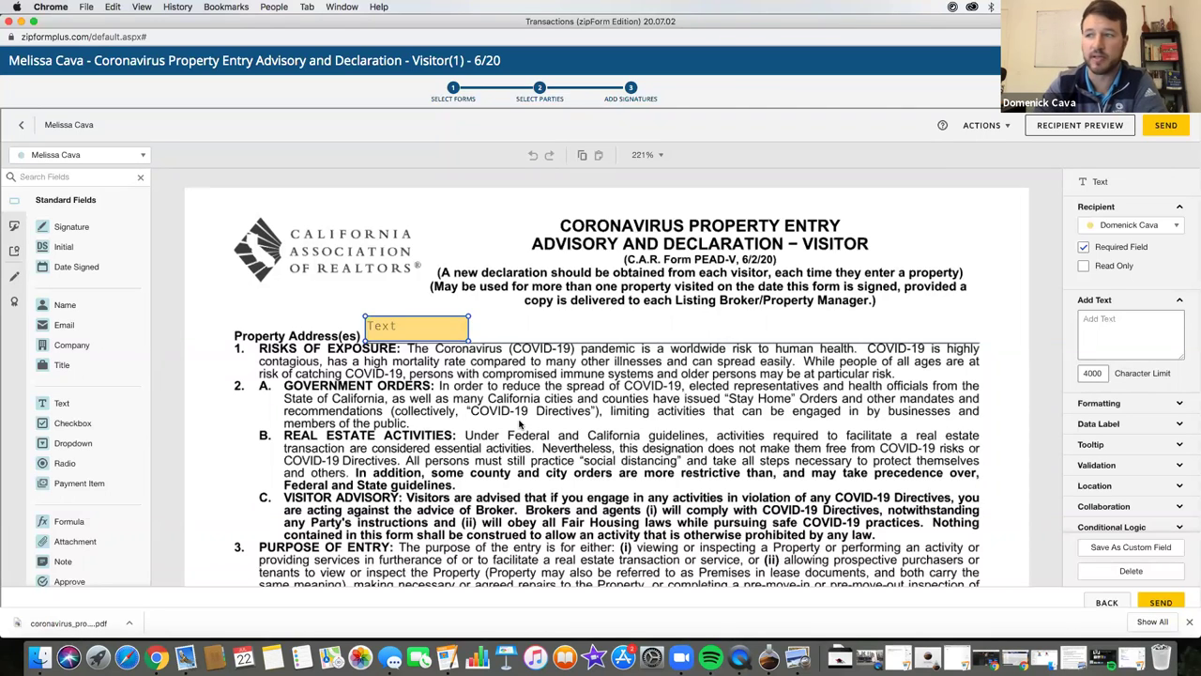
scroll(520, 424, down, 1)
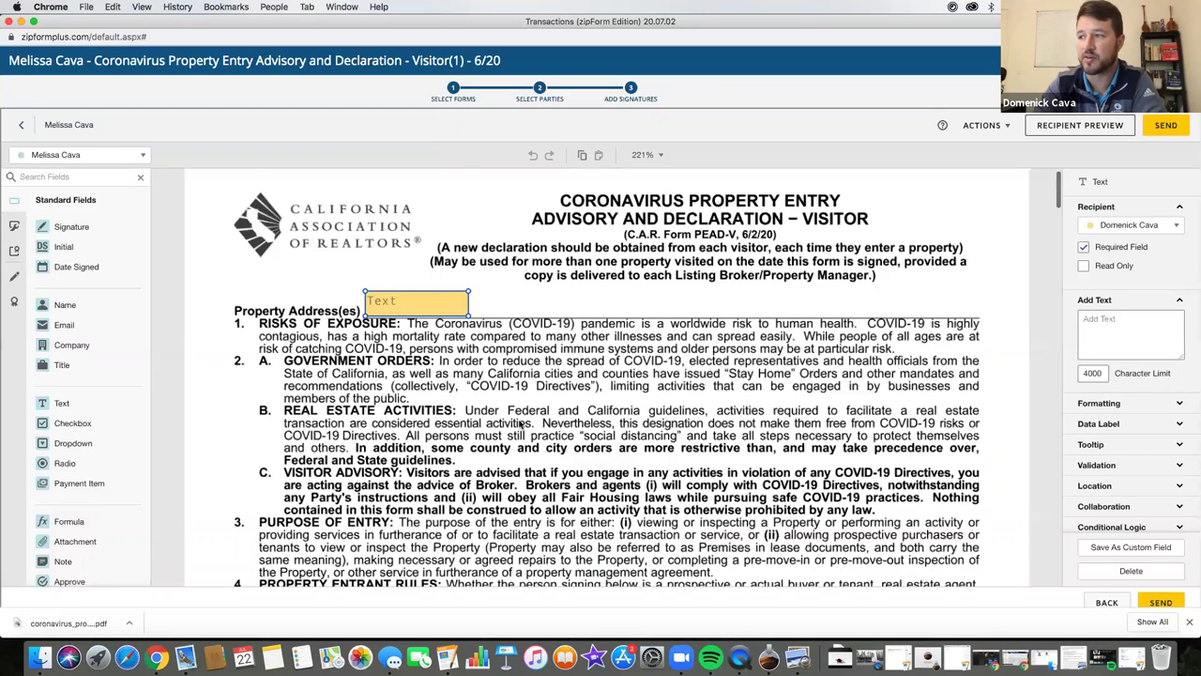
scroll(520, 424, down, 3)
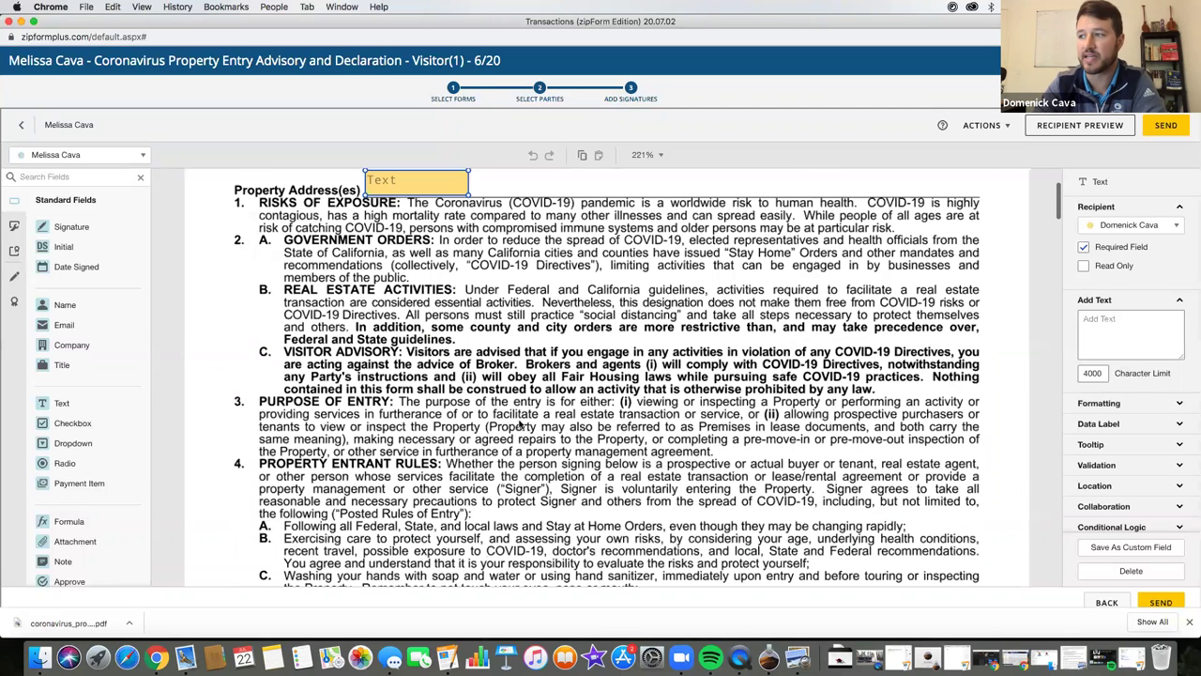
scroll(591, 416, down, 3)
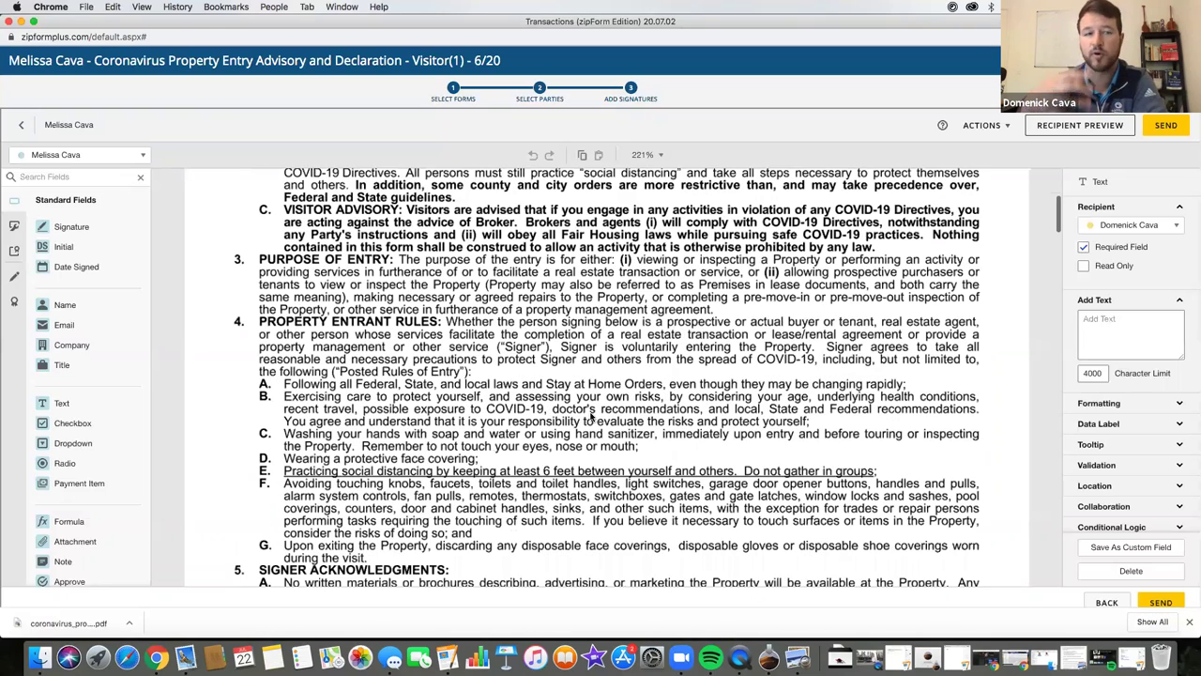
scroll(591, 416, down, 15)
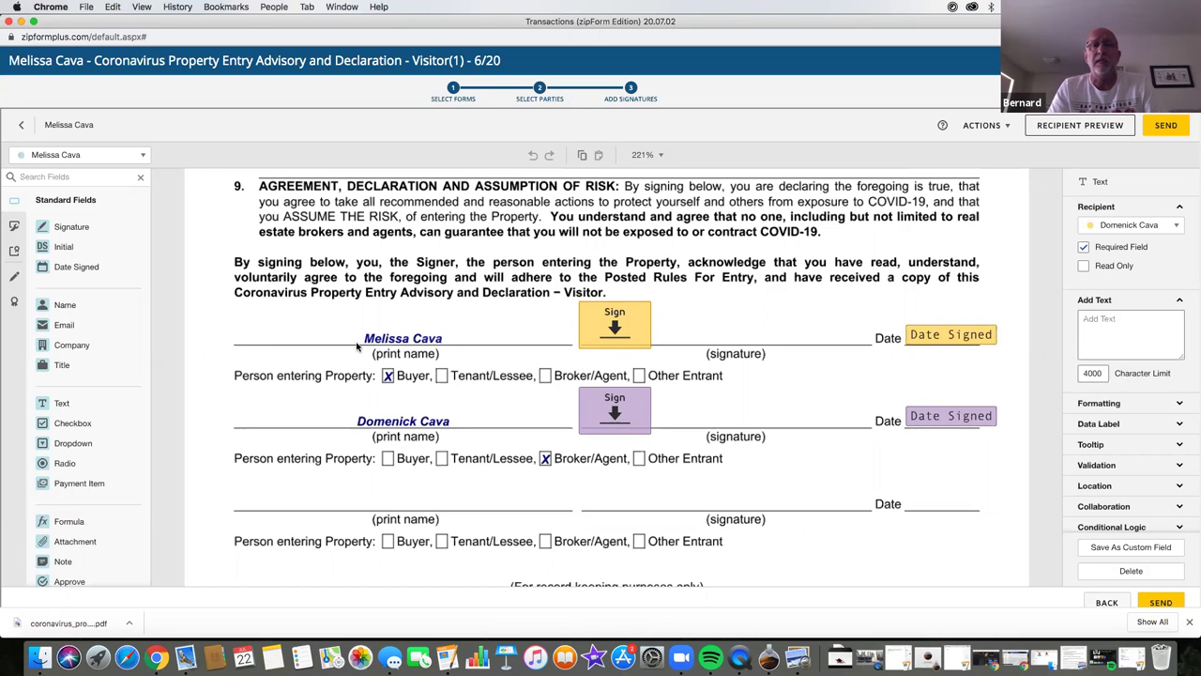
scroll(356, 347, up, 10)
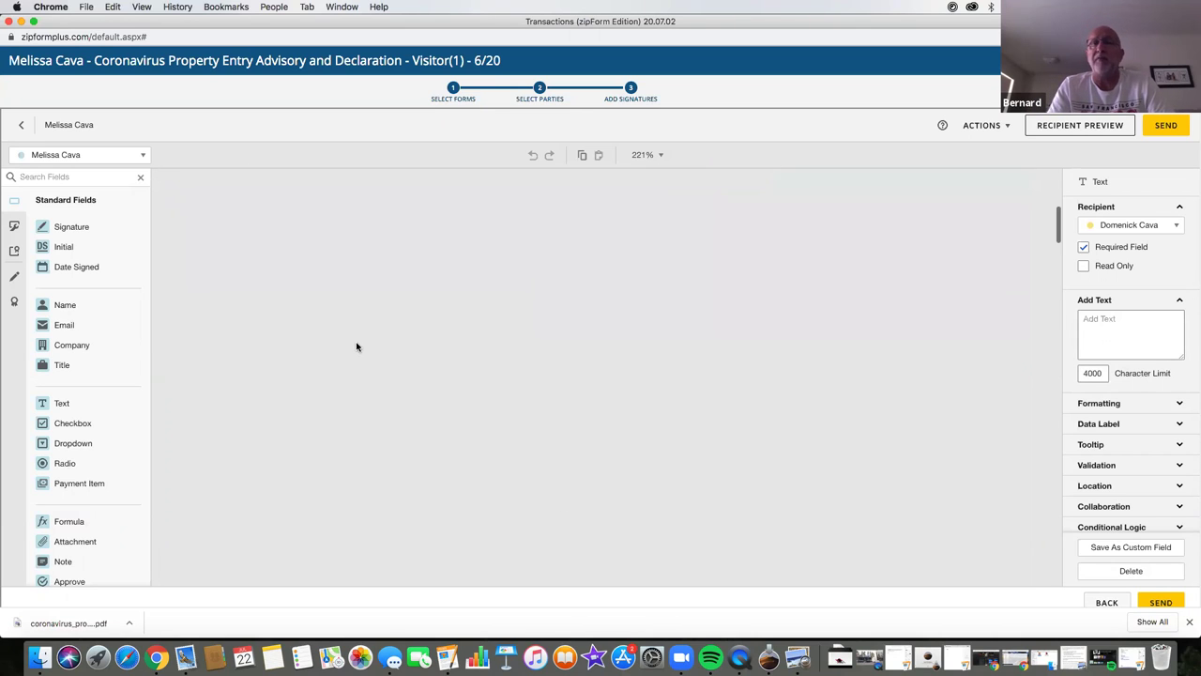
scroll(498, 334, up, 5)
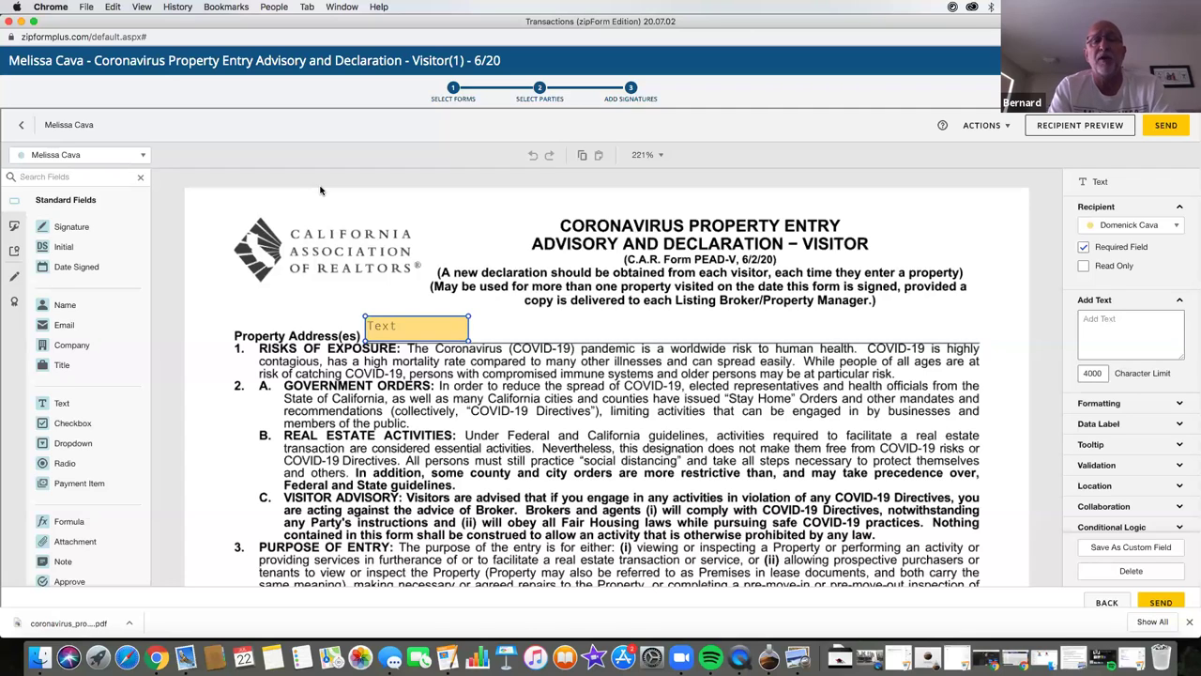
click(21, 128)
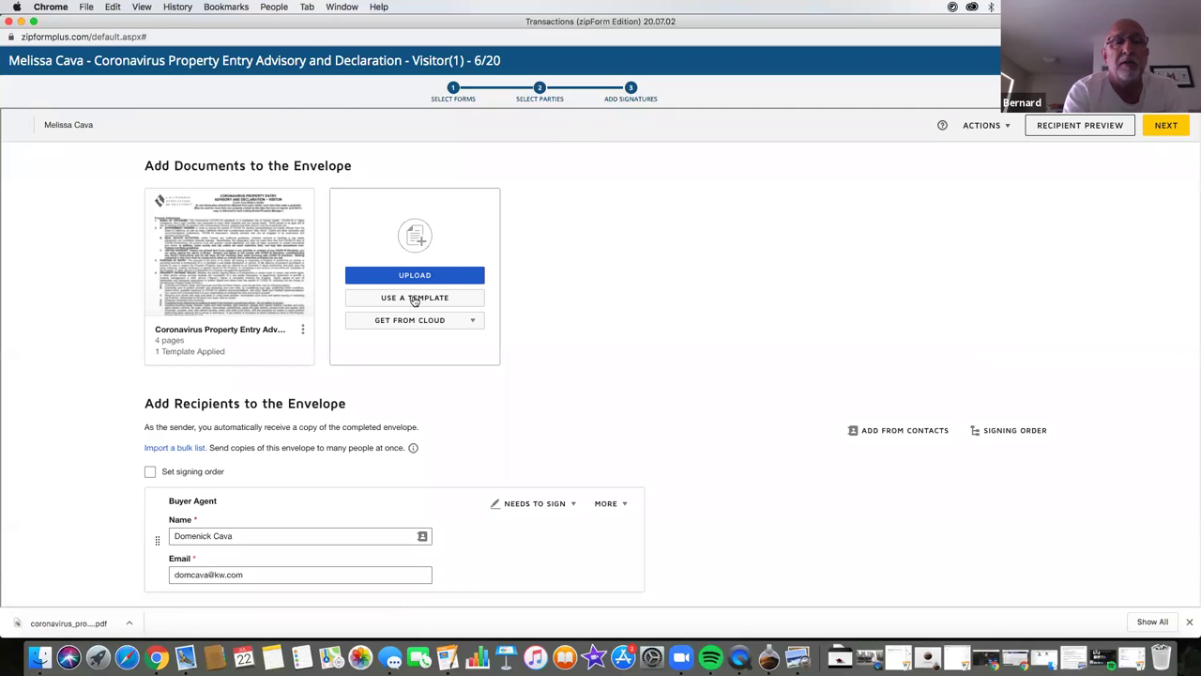
scroll(79, 395, down, 1)
scroll(78, 395, down, 5)
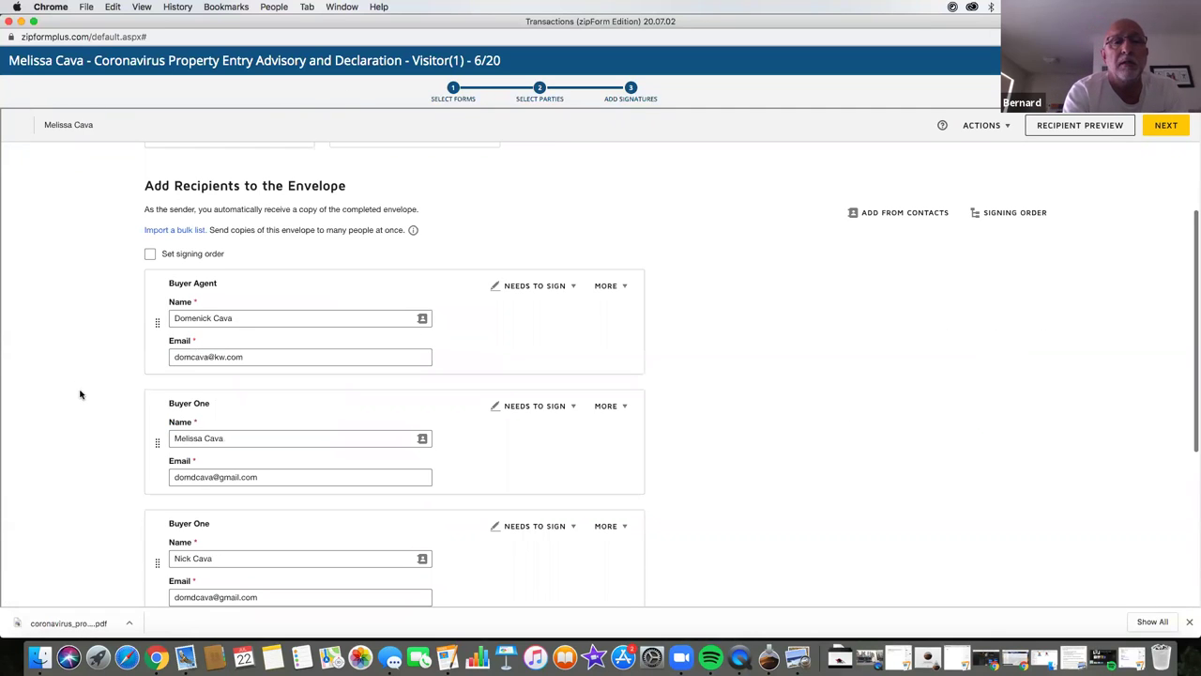
click(150, 255)
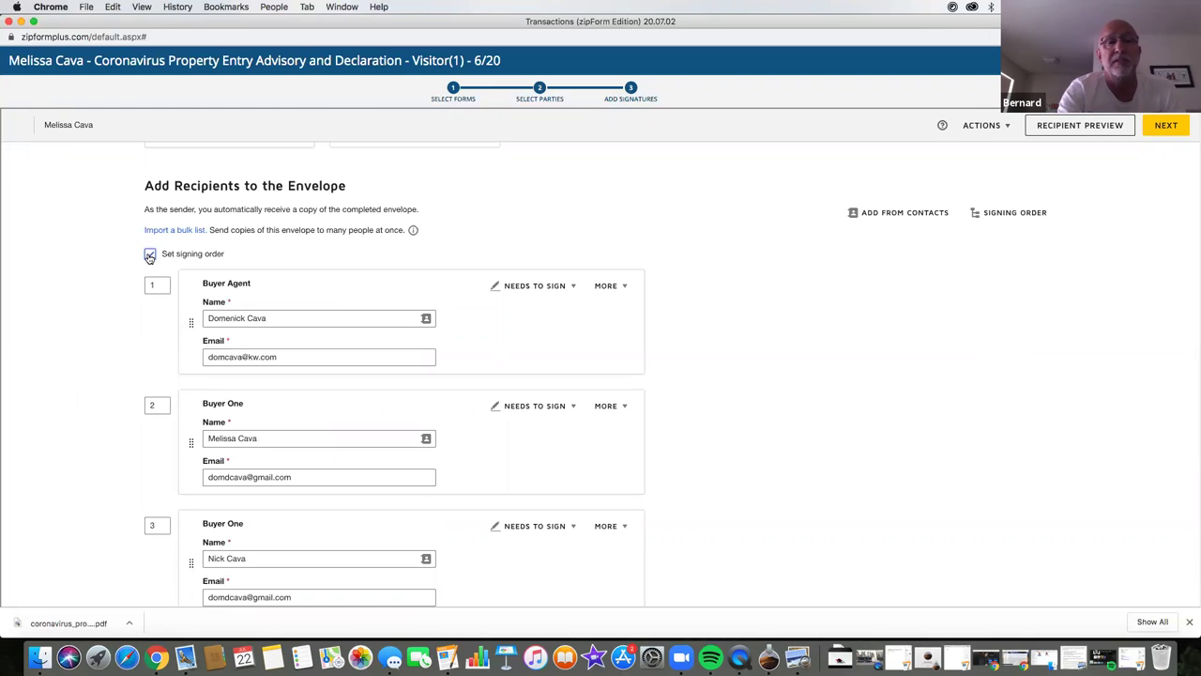
click(149, 255)
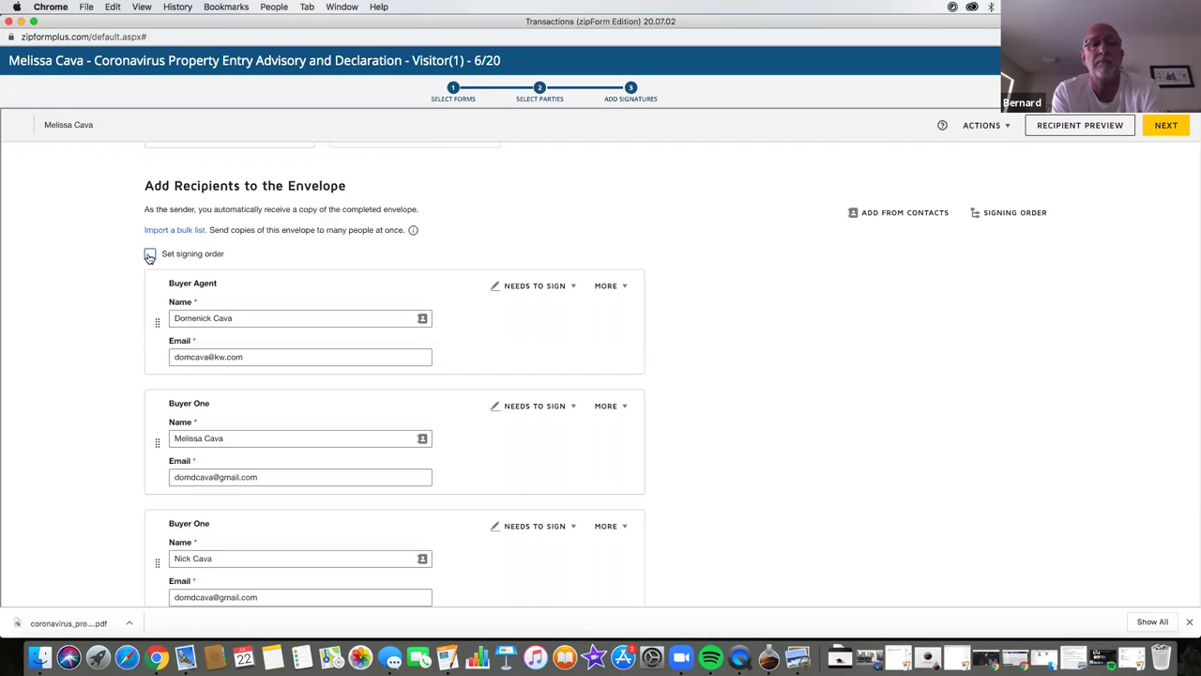
click(150, 255)
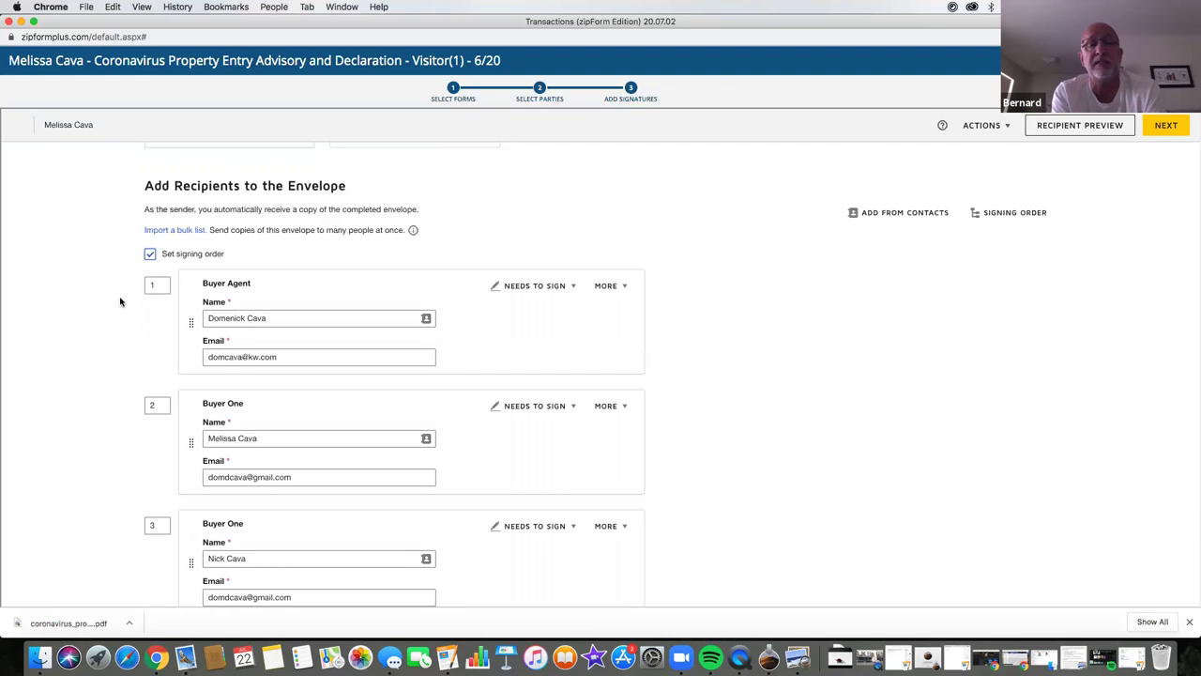
scroll(121, 431, down, 2)
scroll(120, 434, up, 2)
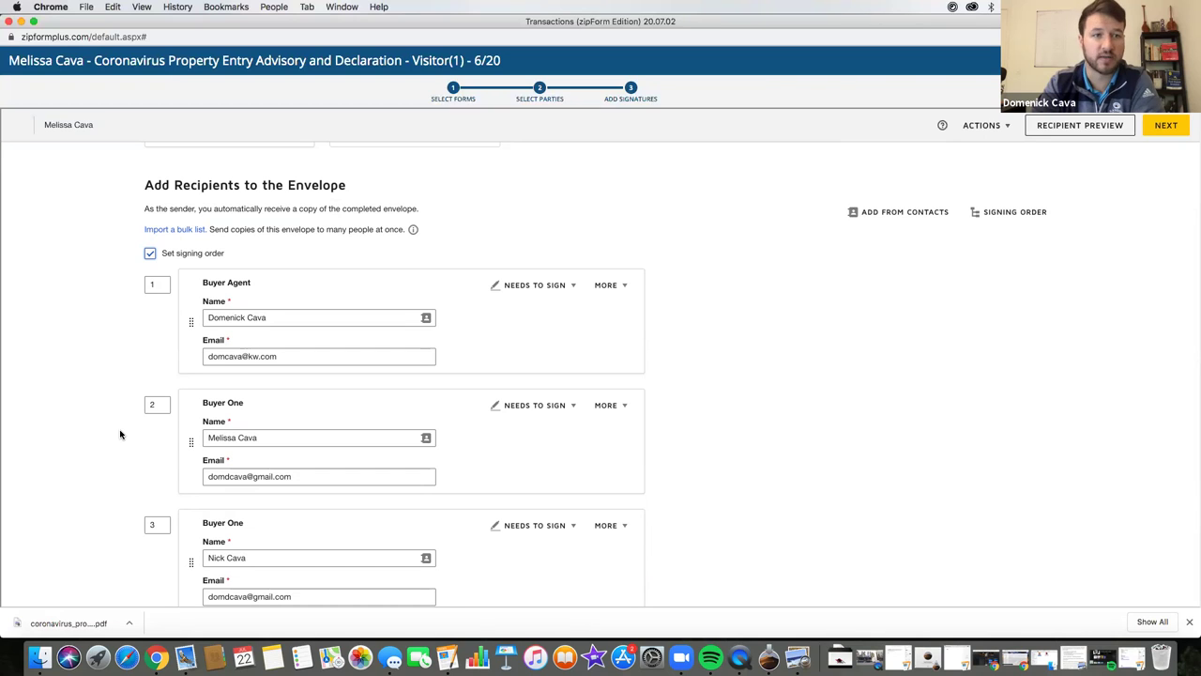
click(150, 253)
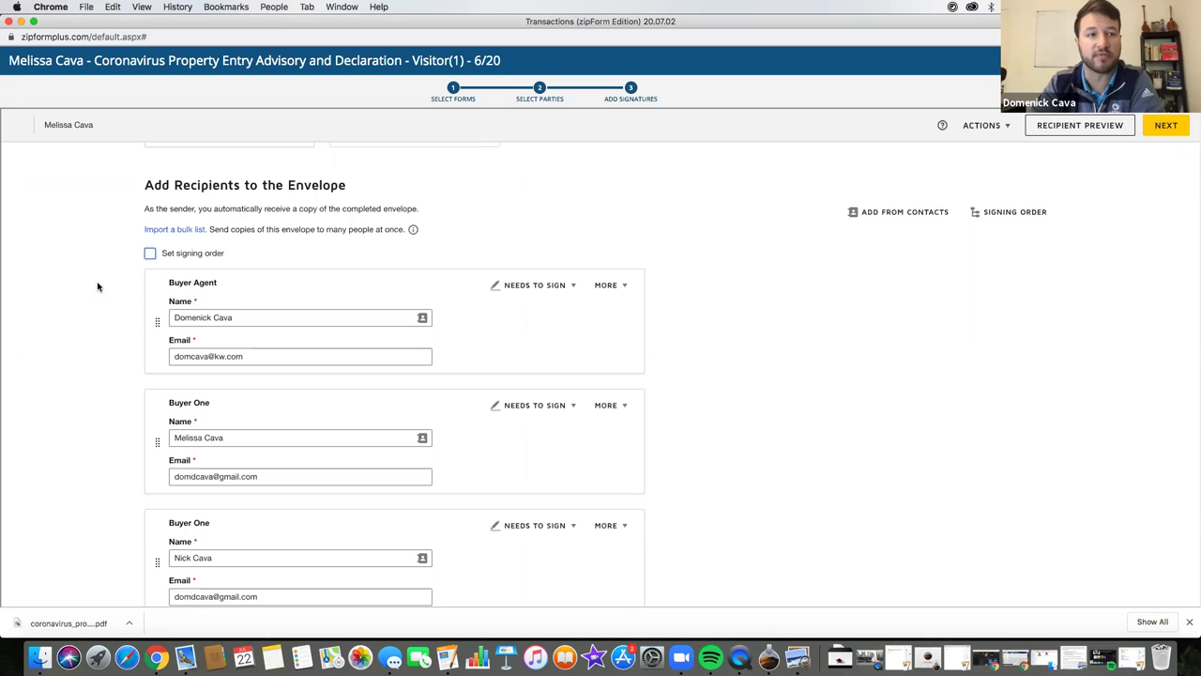
- Enable signing order and move the Buyer Agent below both Buyer One signers
click(149, 255)
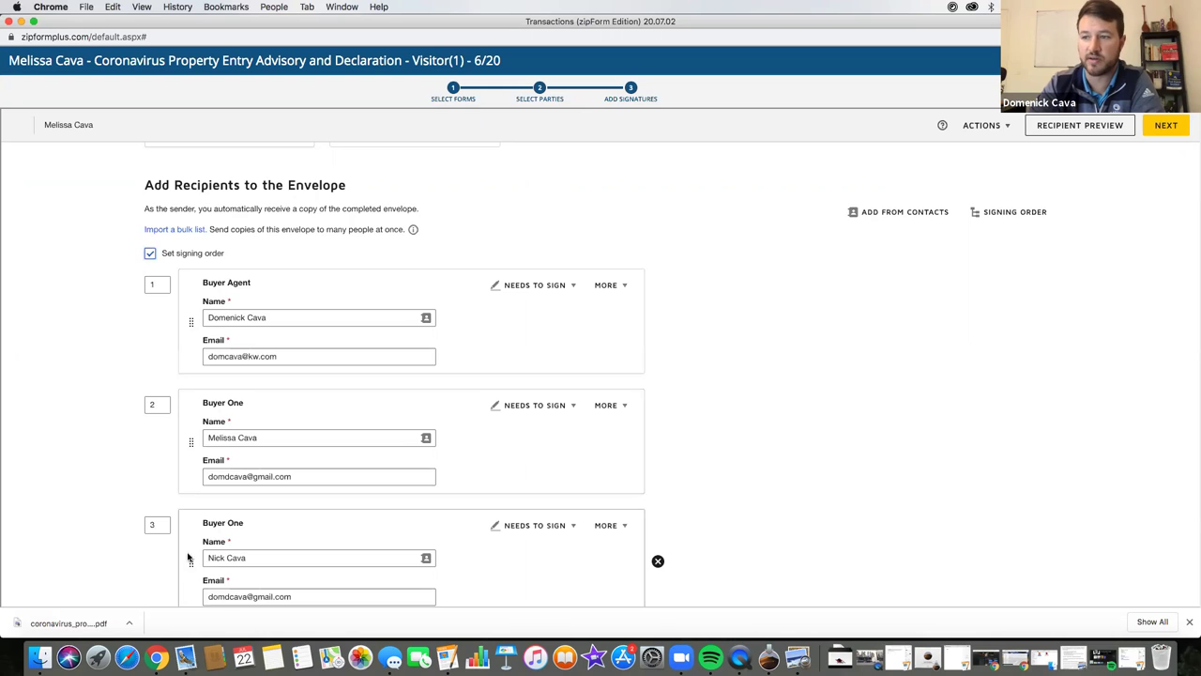
drag(190, 562, 192, 419)
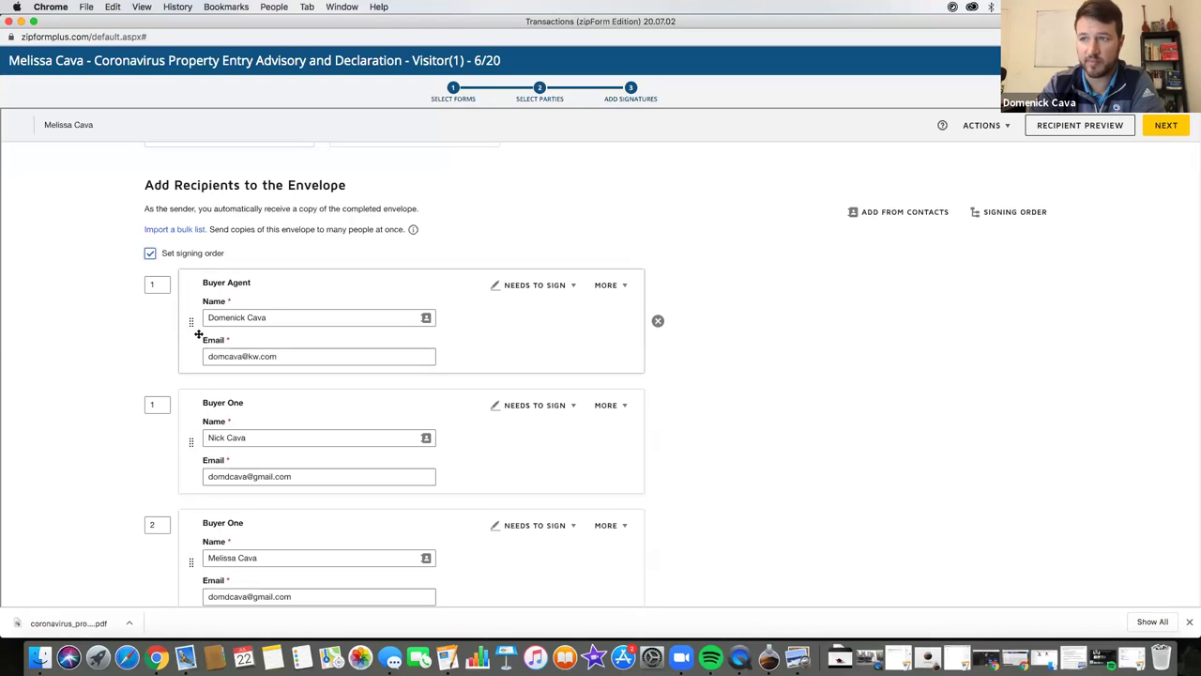
drag(189, 321, 189, 572)
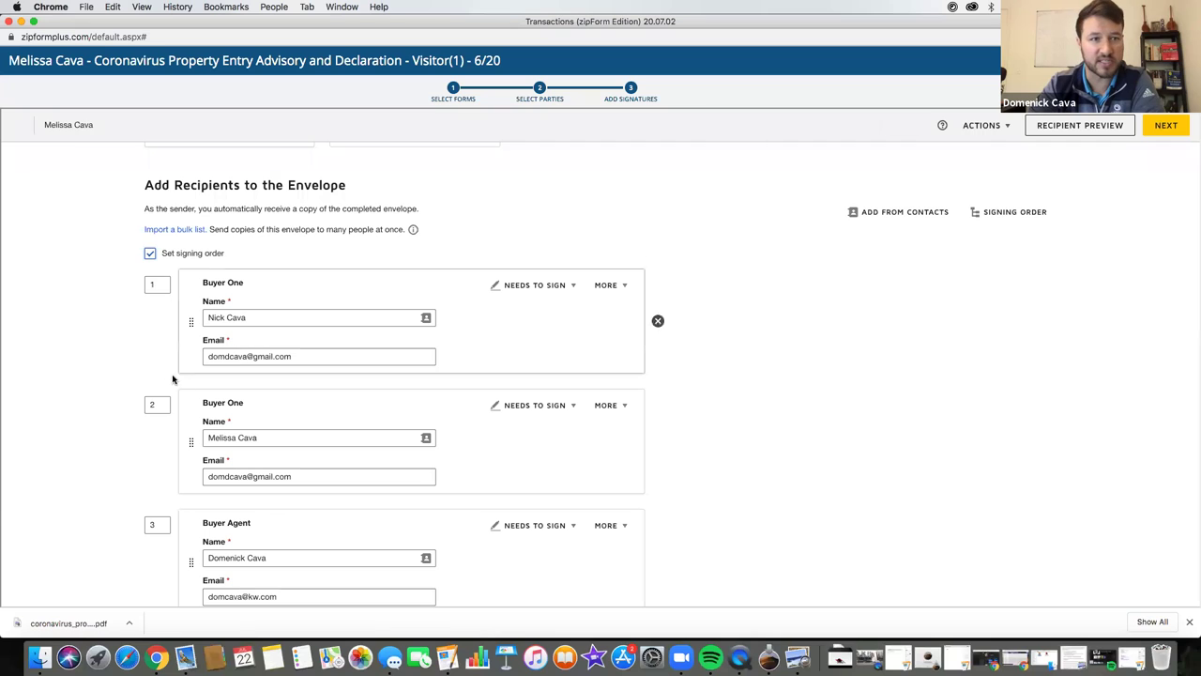
- Switch signing order off and back on, keeping Buyer One twice, Buyer Agent, Selling Agent
click(150, 255)
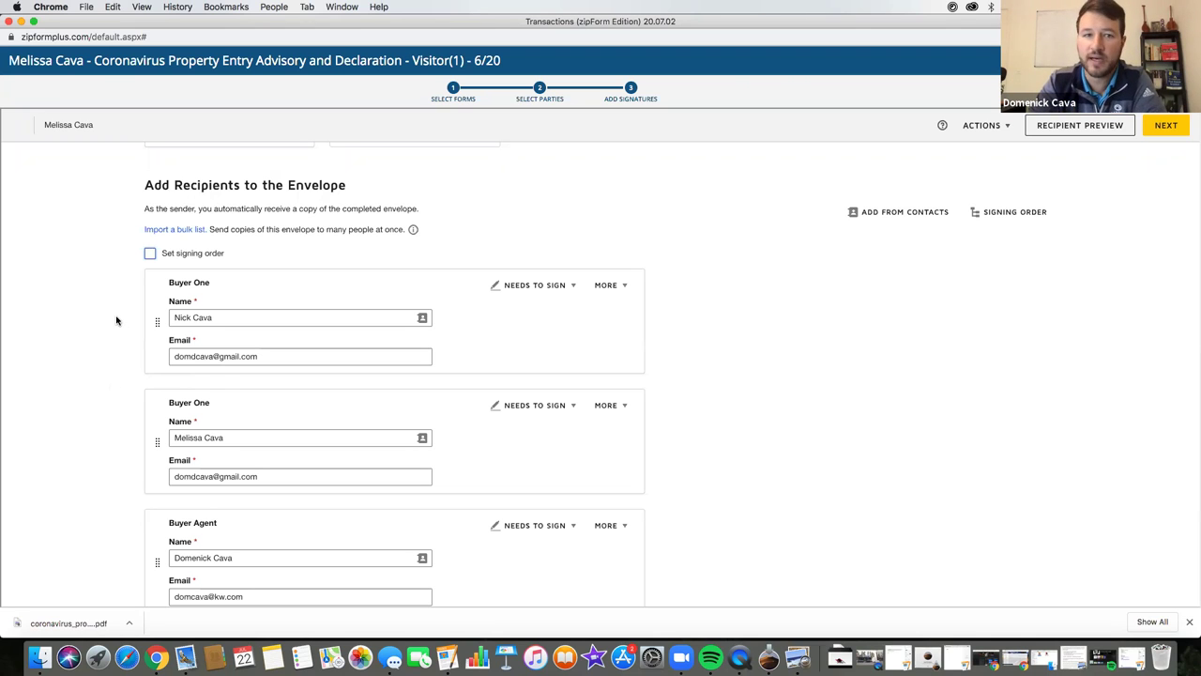
scroll(132, 346, up, 5)
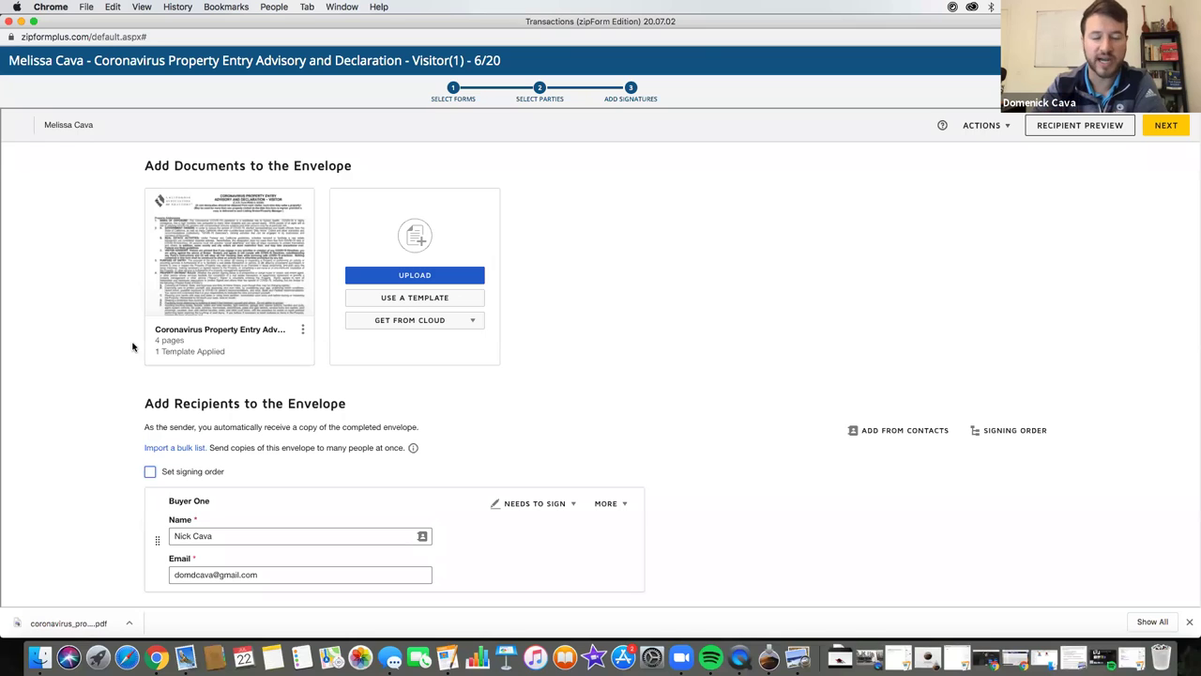
scroll(126, 415, down, 3)
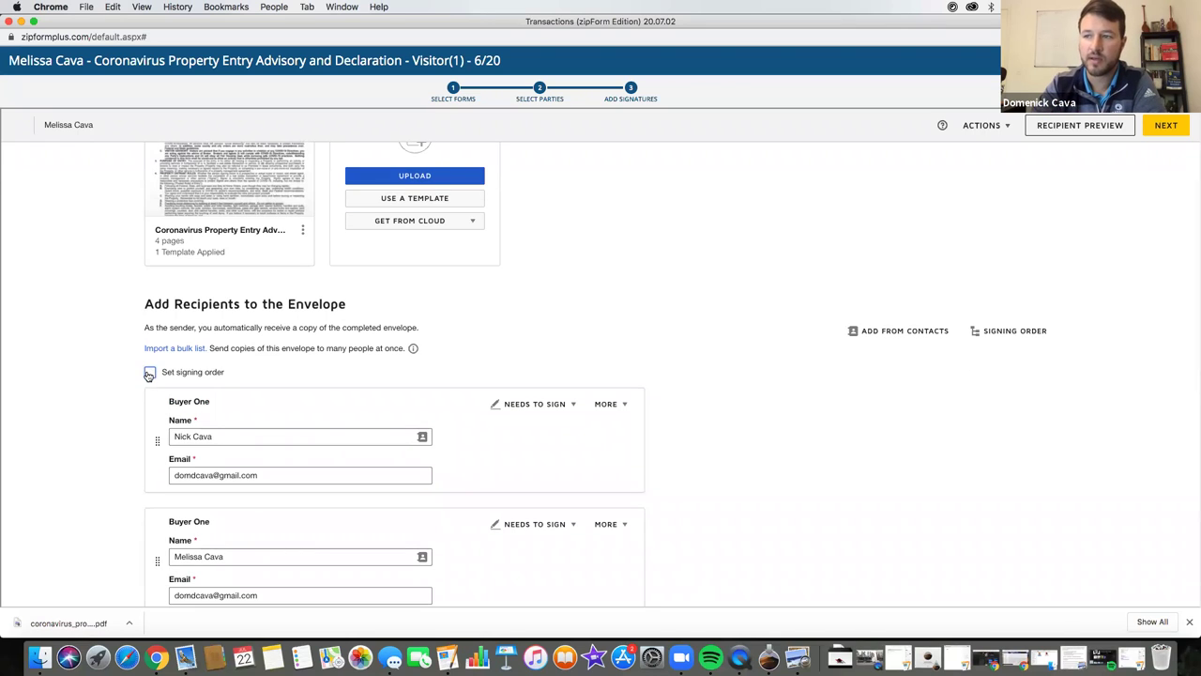
click(149, 373)
scroll(126, 469, down, 5)
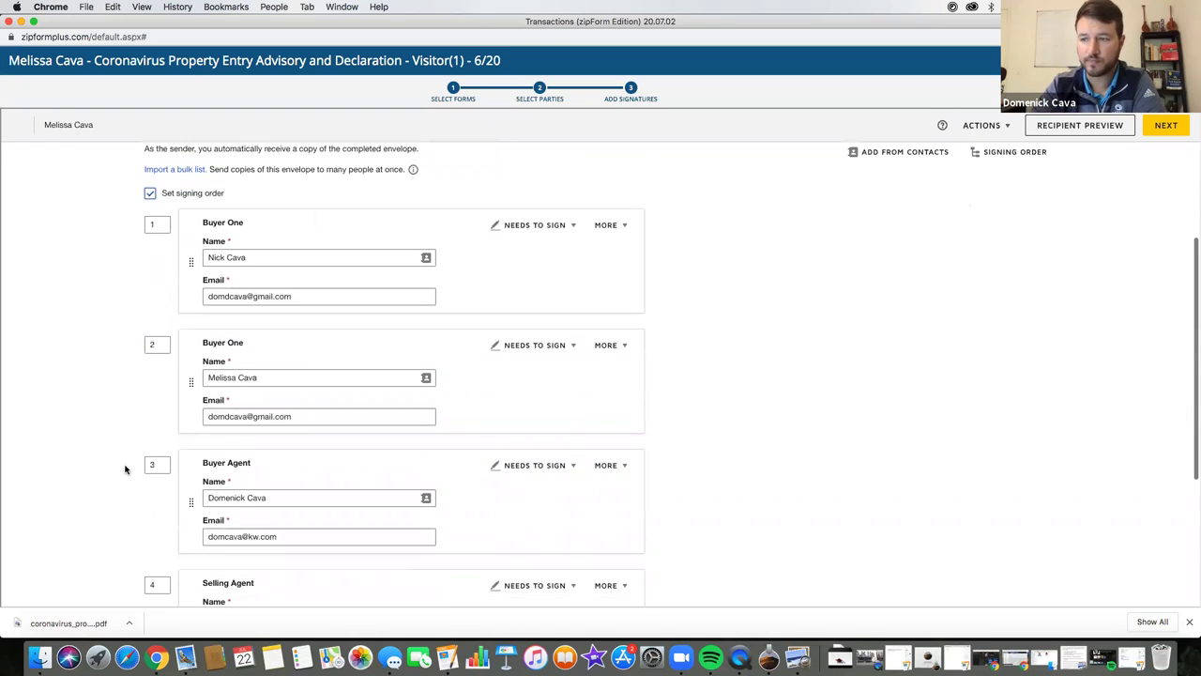
scroll(132, 501, down, 2)
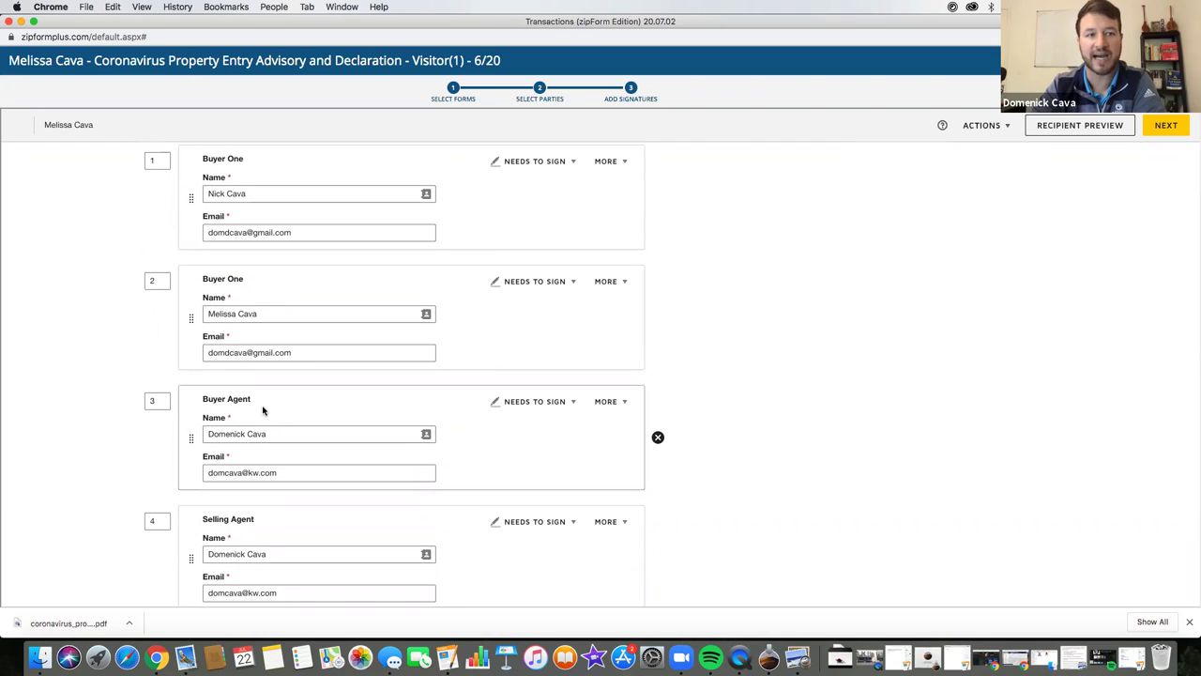
scroll(676, 330, up, 6)
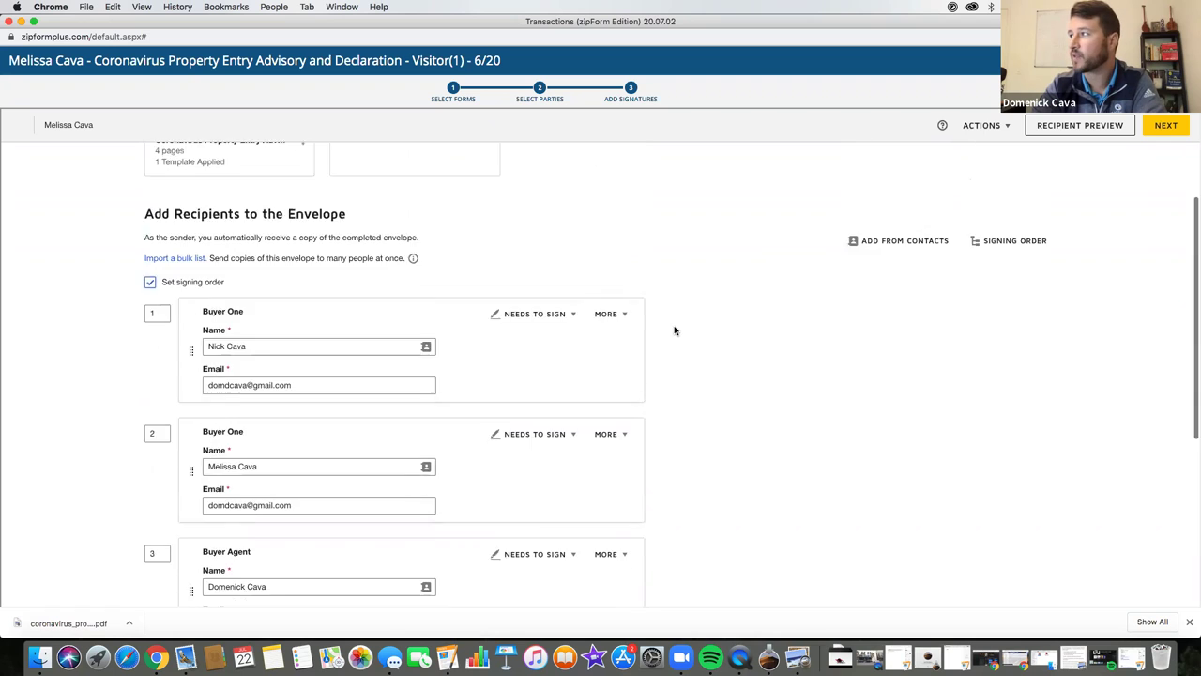
- Continue to the field editor and place an Initial field beside section B on page 1
click(1165, 125)
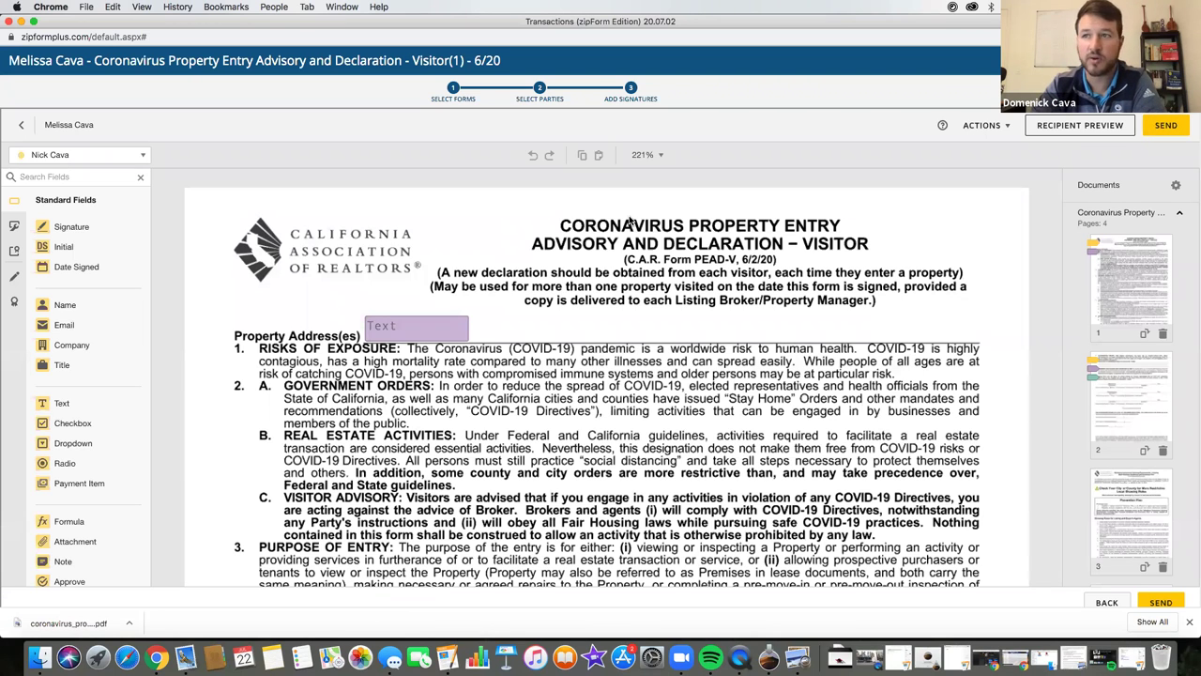
scroll(58, 234, down, 2)
drag(58, 214, 254, 499)
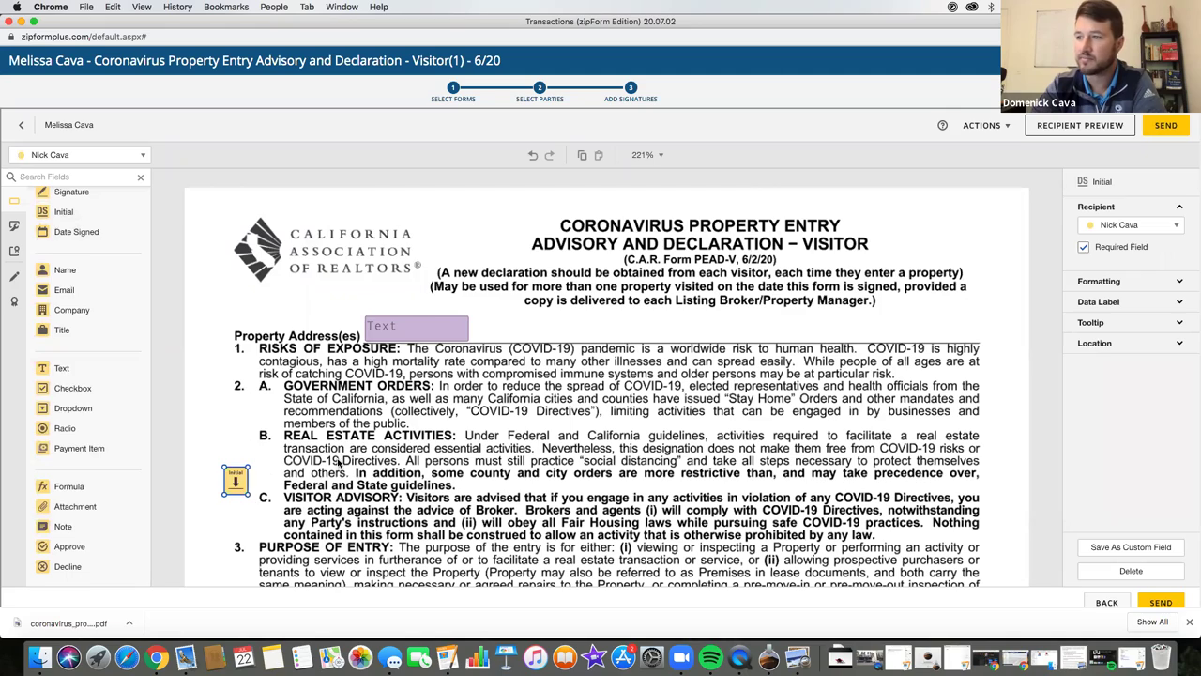
scroll(339, 462, down, 15)
scroll(252, 431, down, 15)
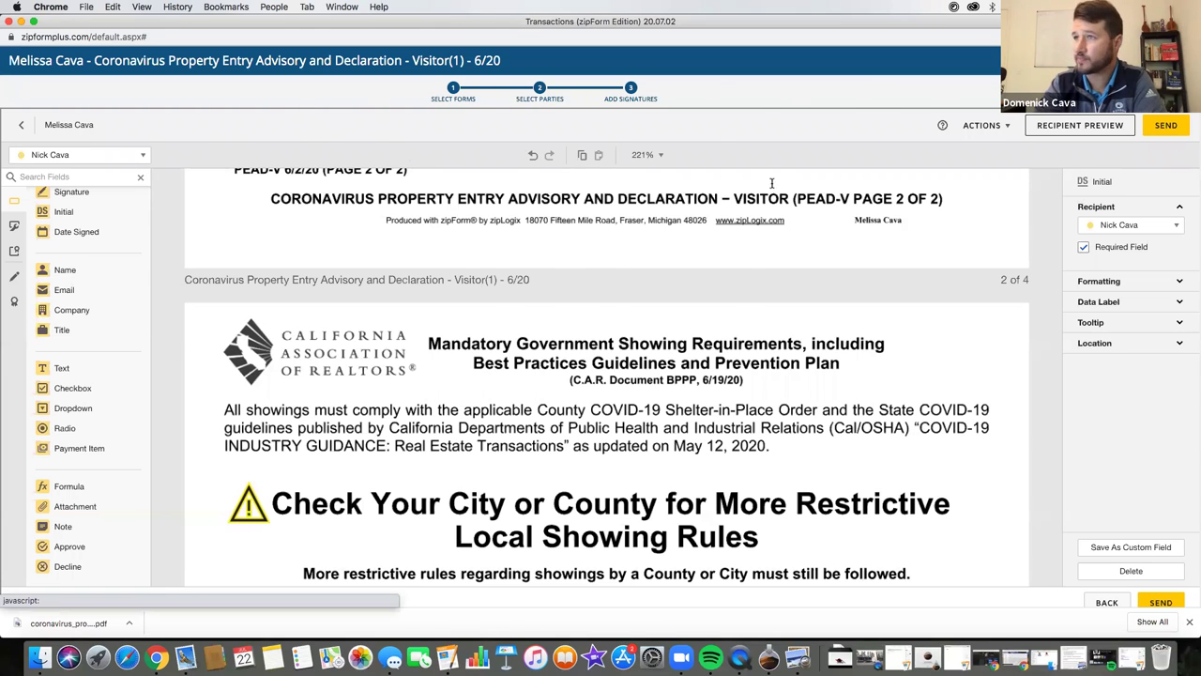
- Exit the e-sign field editor to return to the PEAD-V form
click(21, 124)
- Go from the dashboard's Transactions list to the PEAD transaction's Documents tab
click(31, 65)
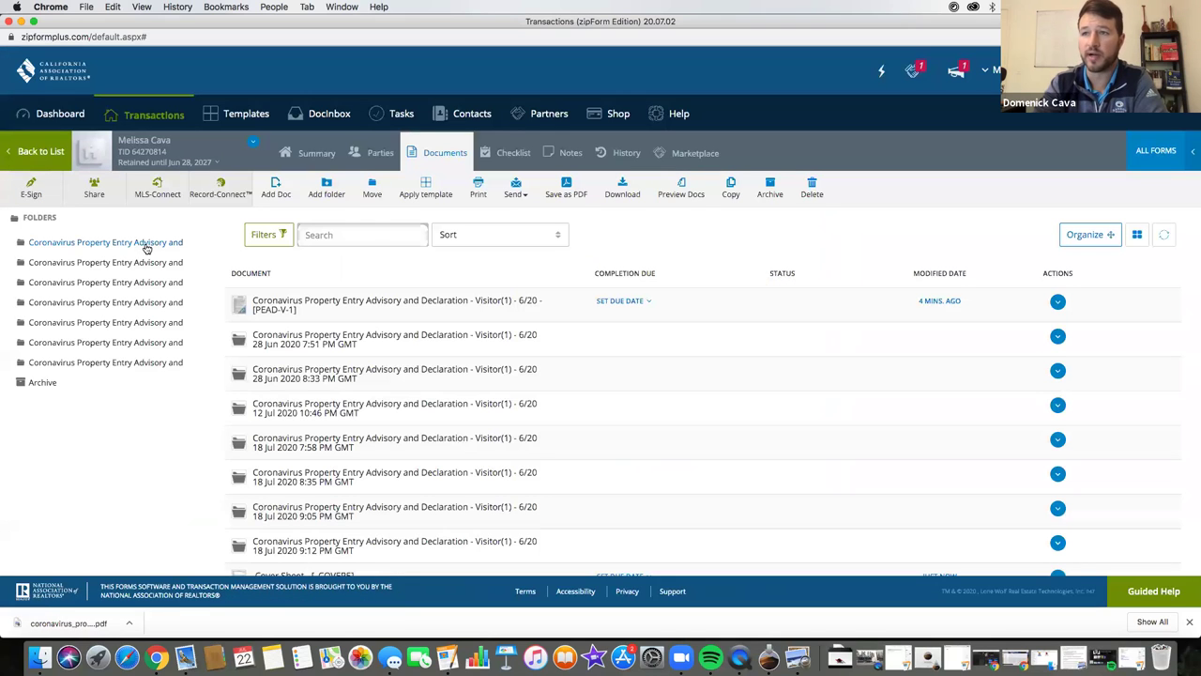
scroll(272, 363, down, 3)
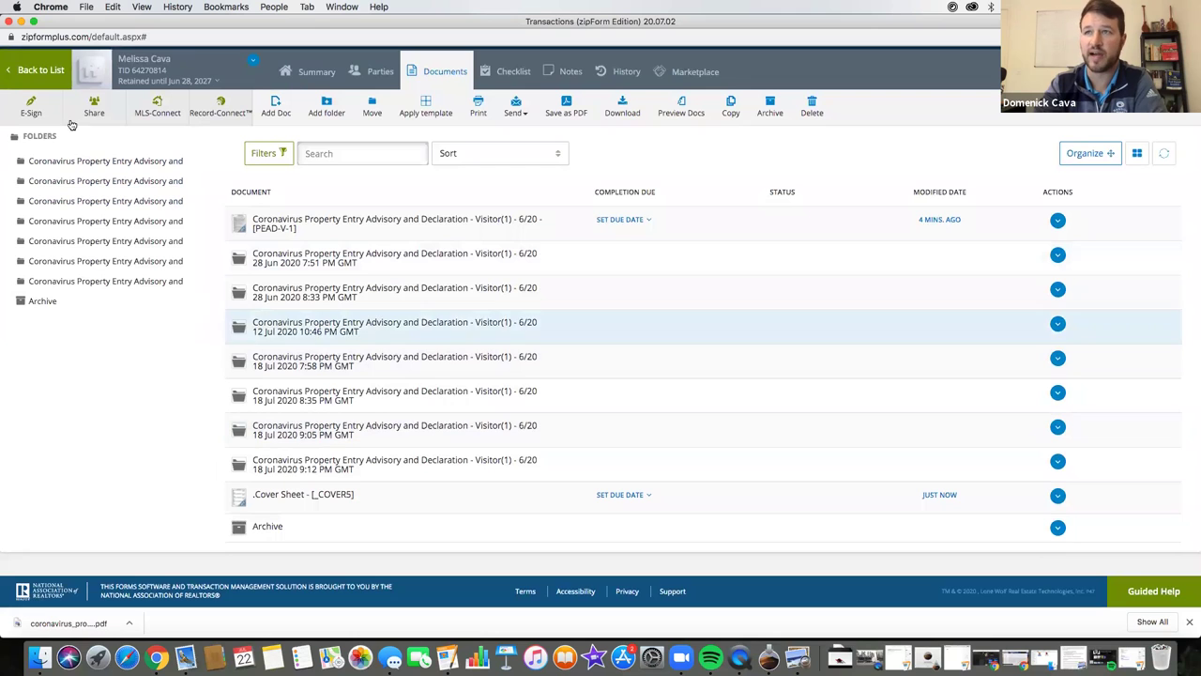
key(super+bracketleft)
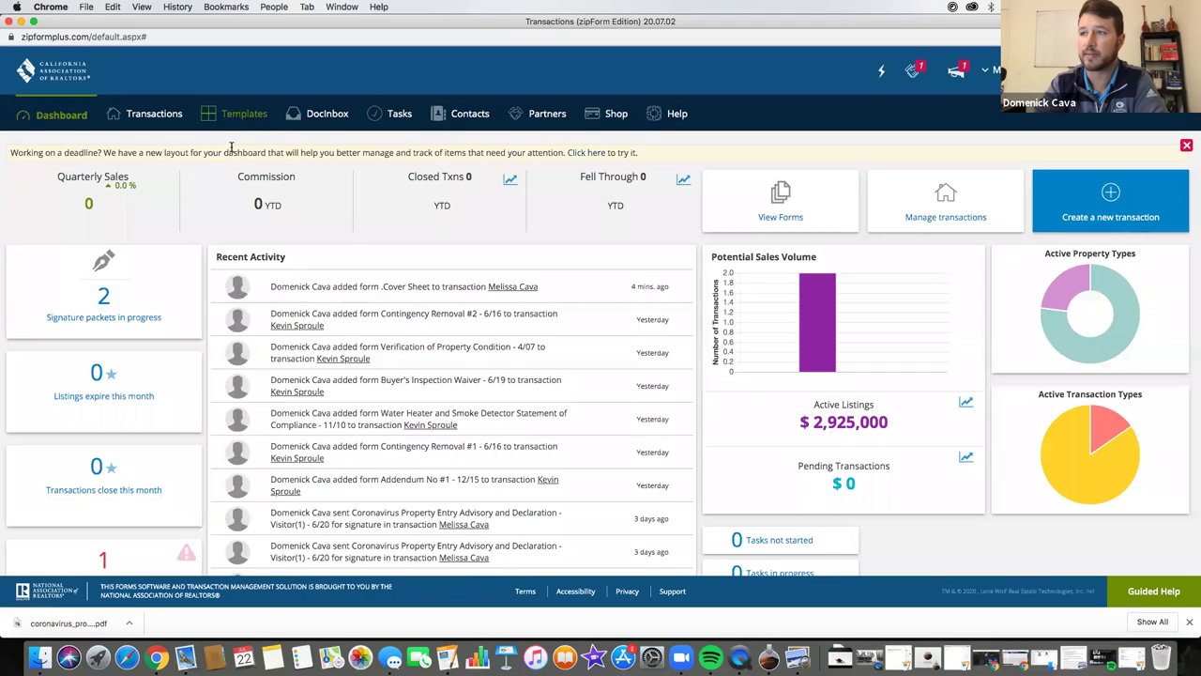
click(143, 116)
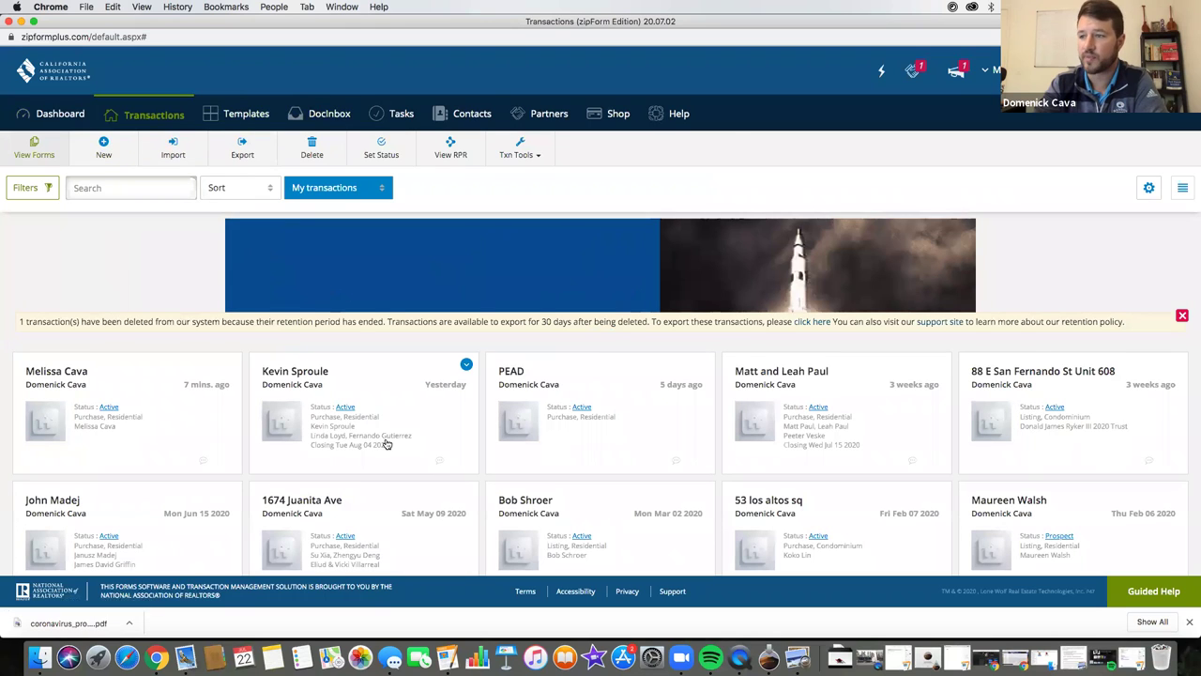
scroll(371, 441, down, 3)
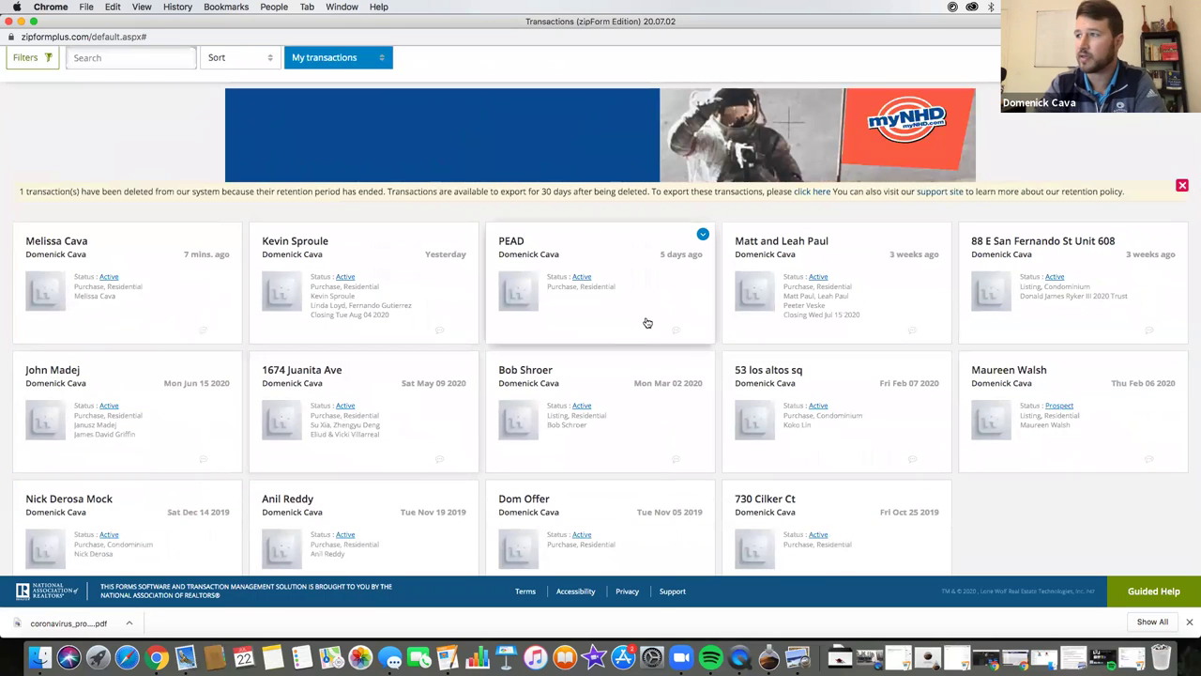
click(647, 319)
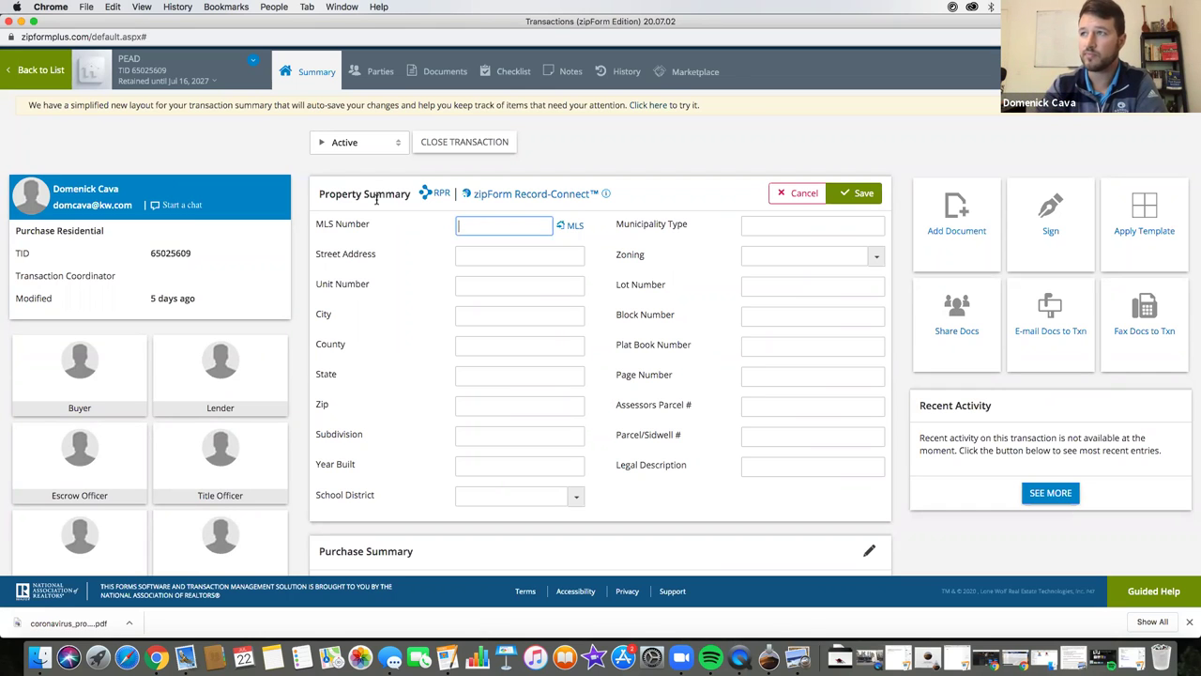
click(432, 71)
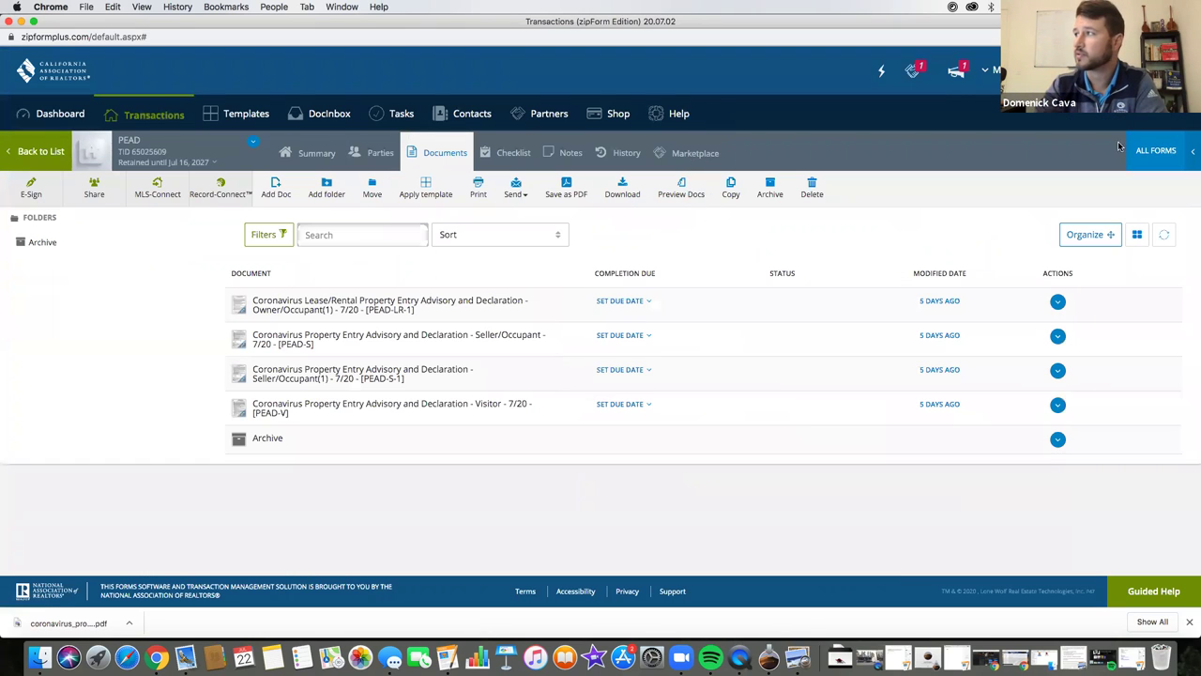